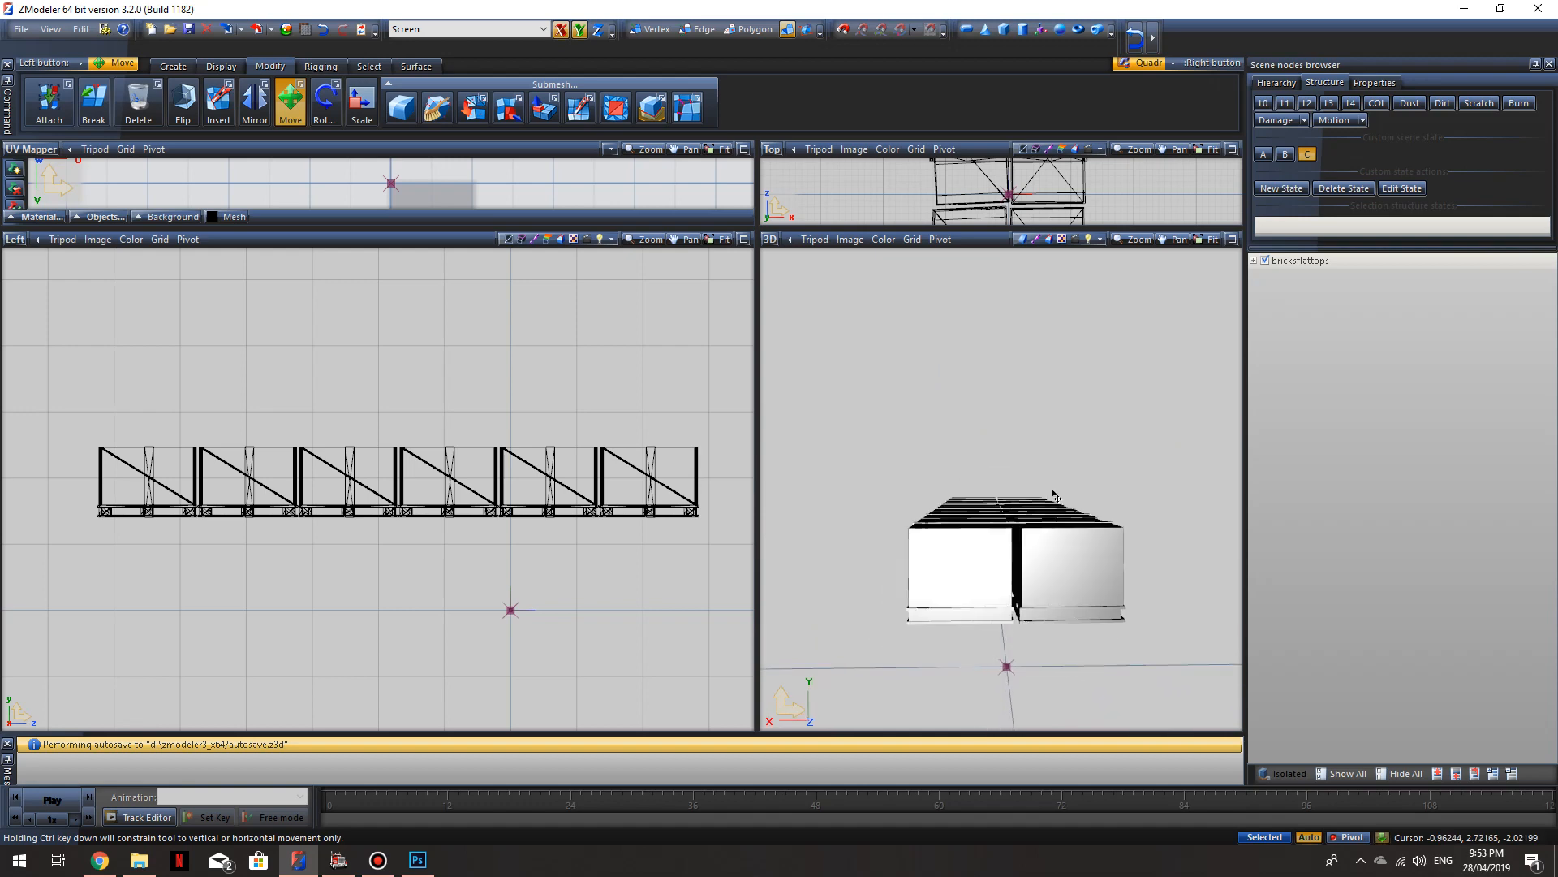
Step: Inspect the brick stacks in 3D, check how the loaded trailer looks in American Truck Simulator, and return to ZModeler
middle_drag(937, 547, 1023, 573)
middle_drag(992, 504, 987, 455)
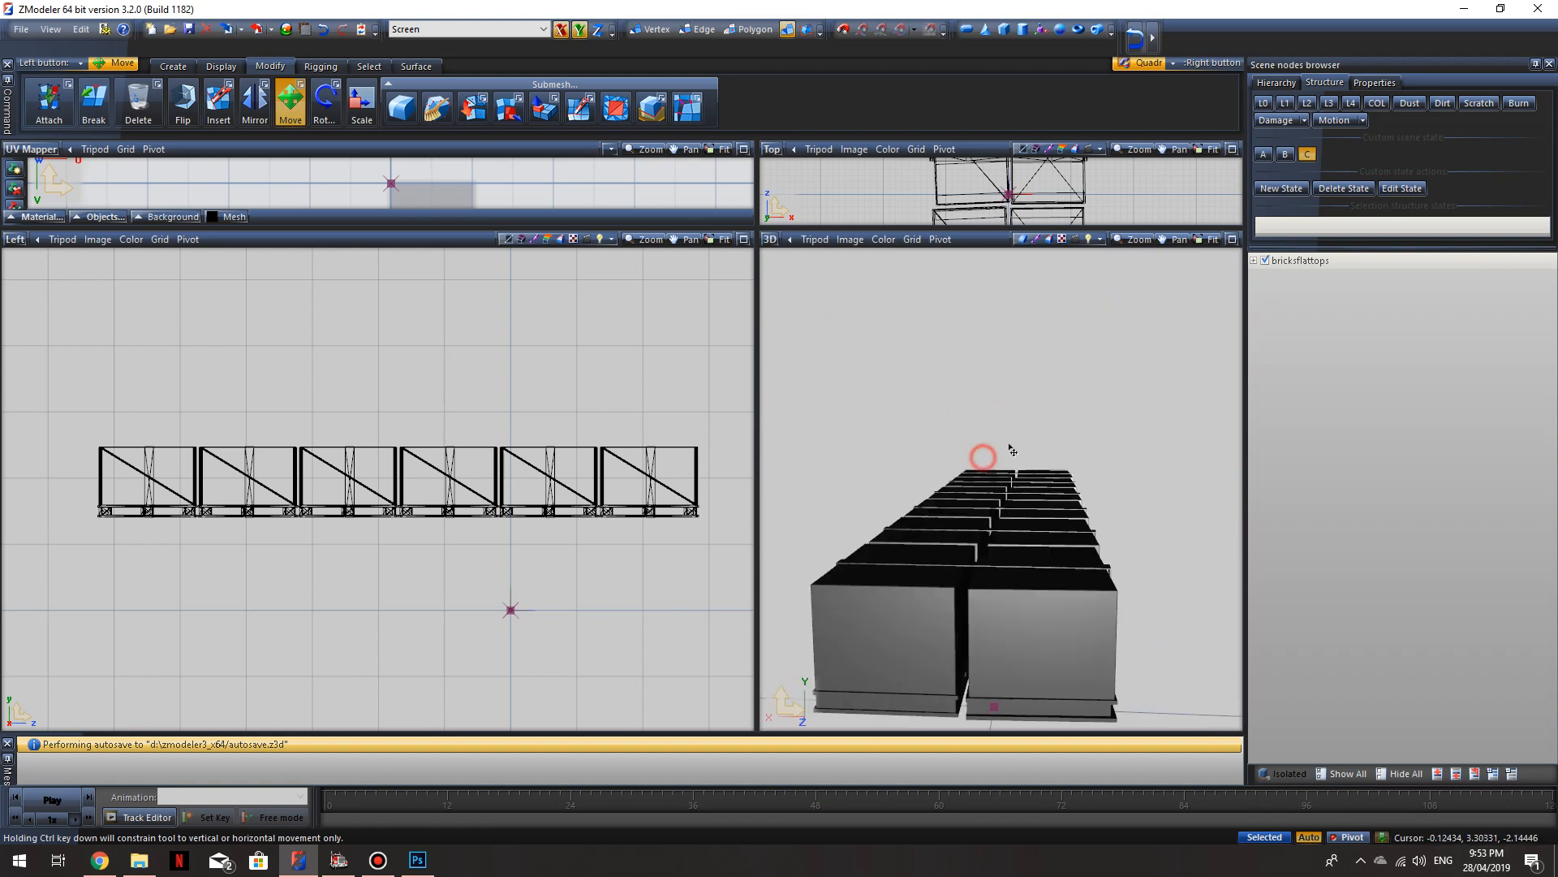
click(341, 863)
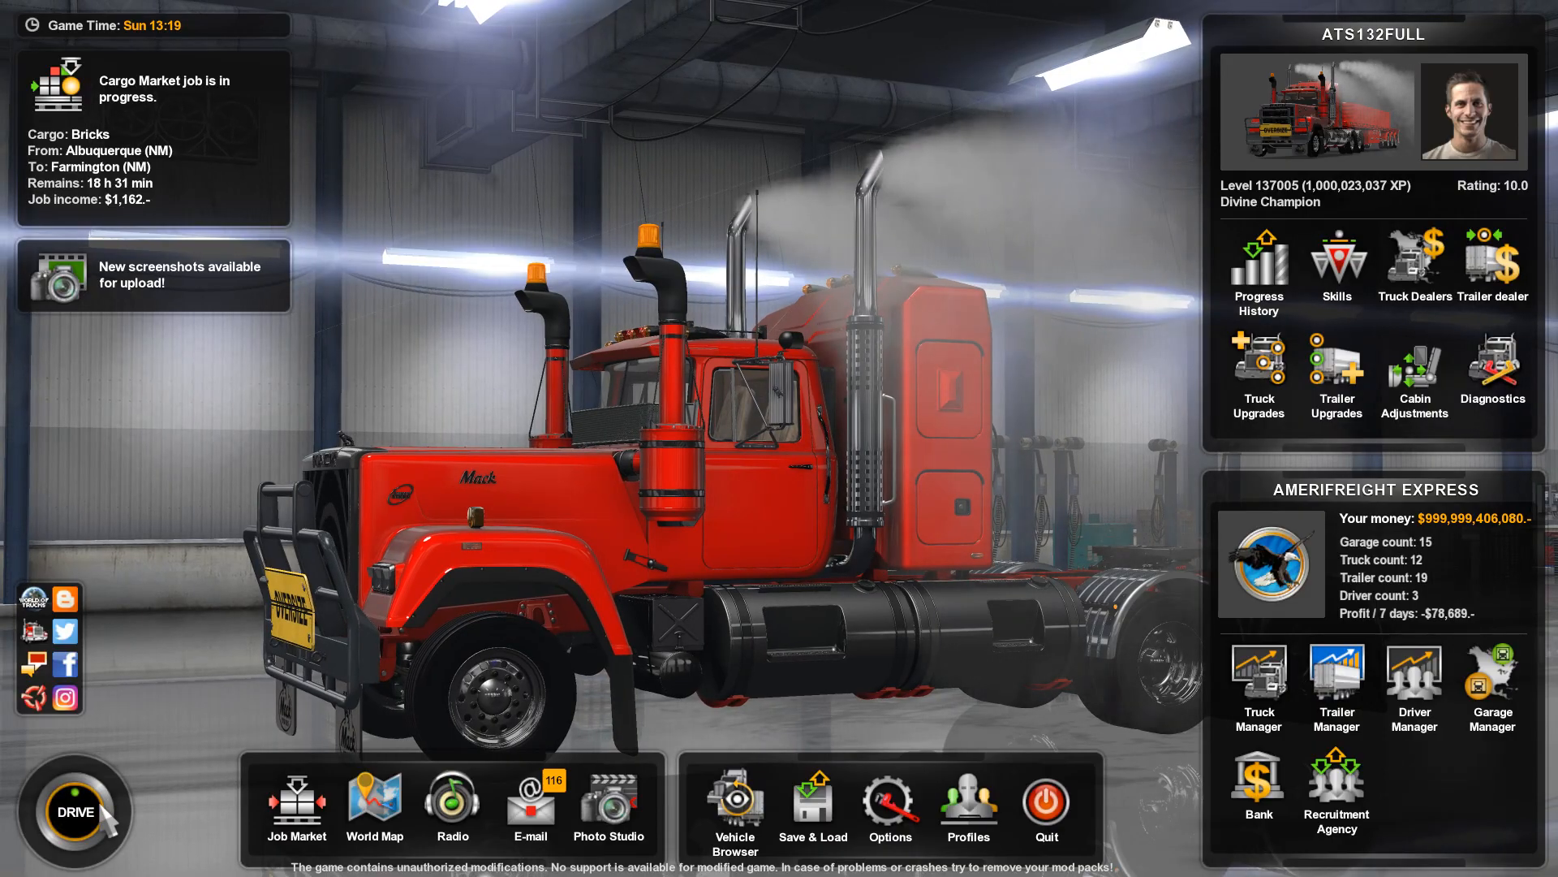
click(101, 808)
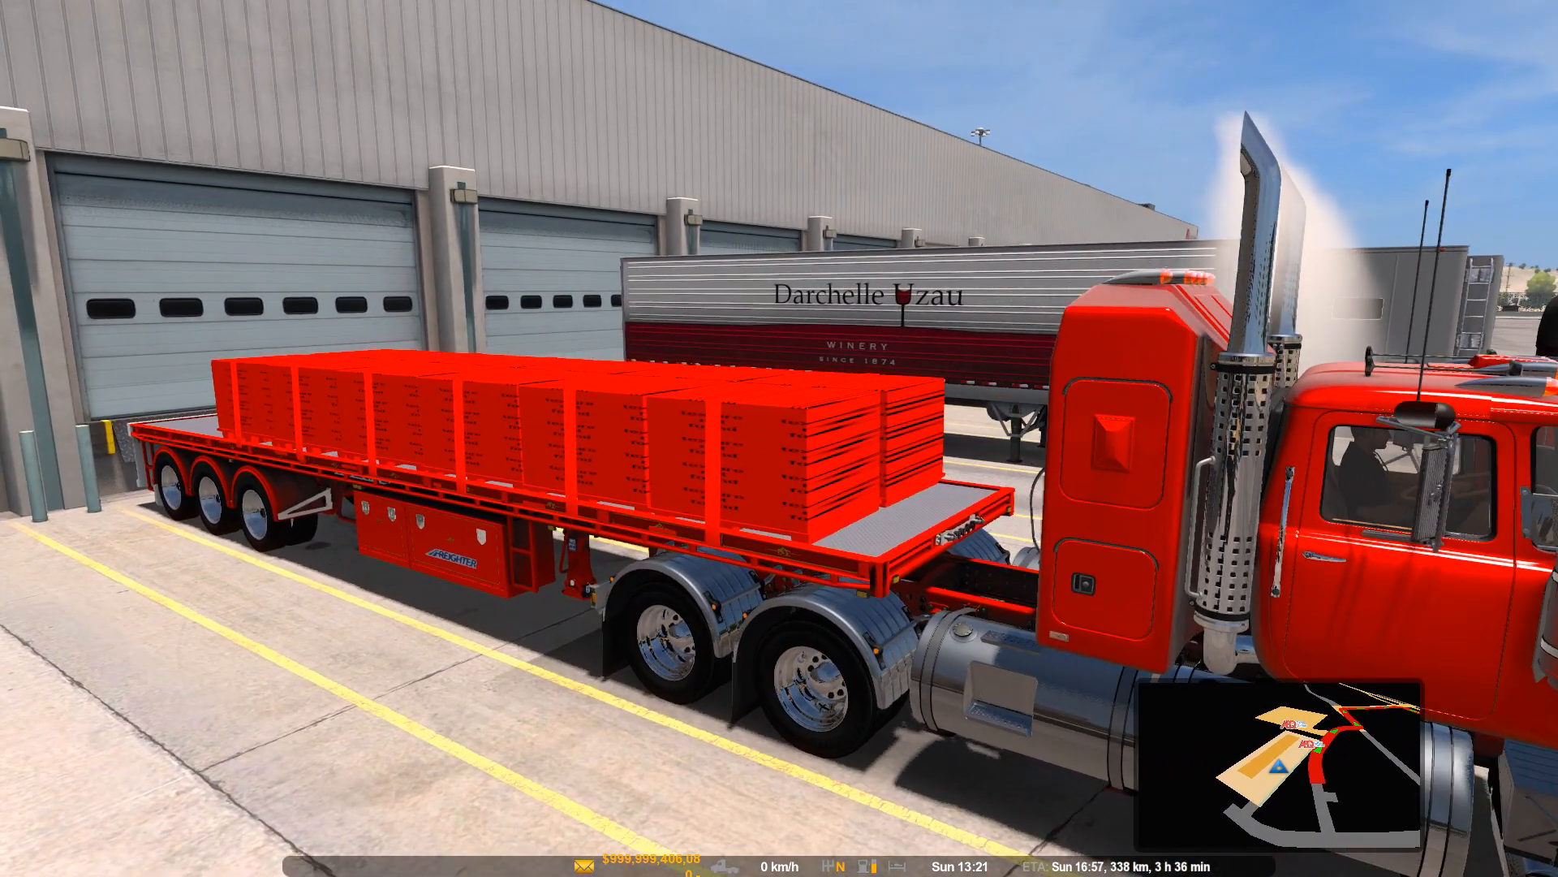
key(Escape)
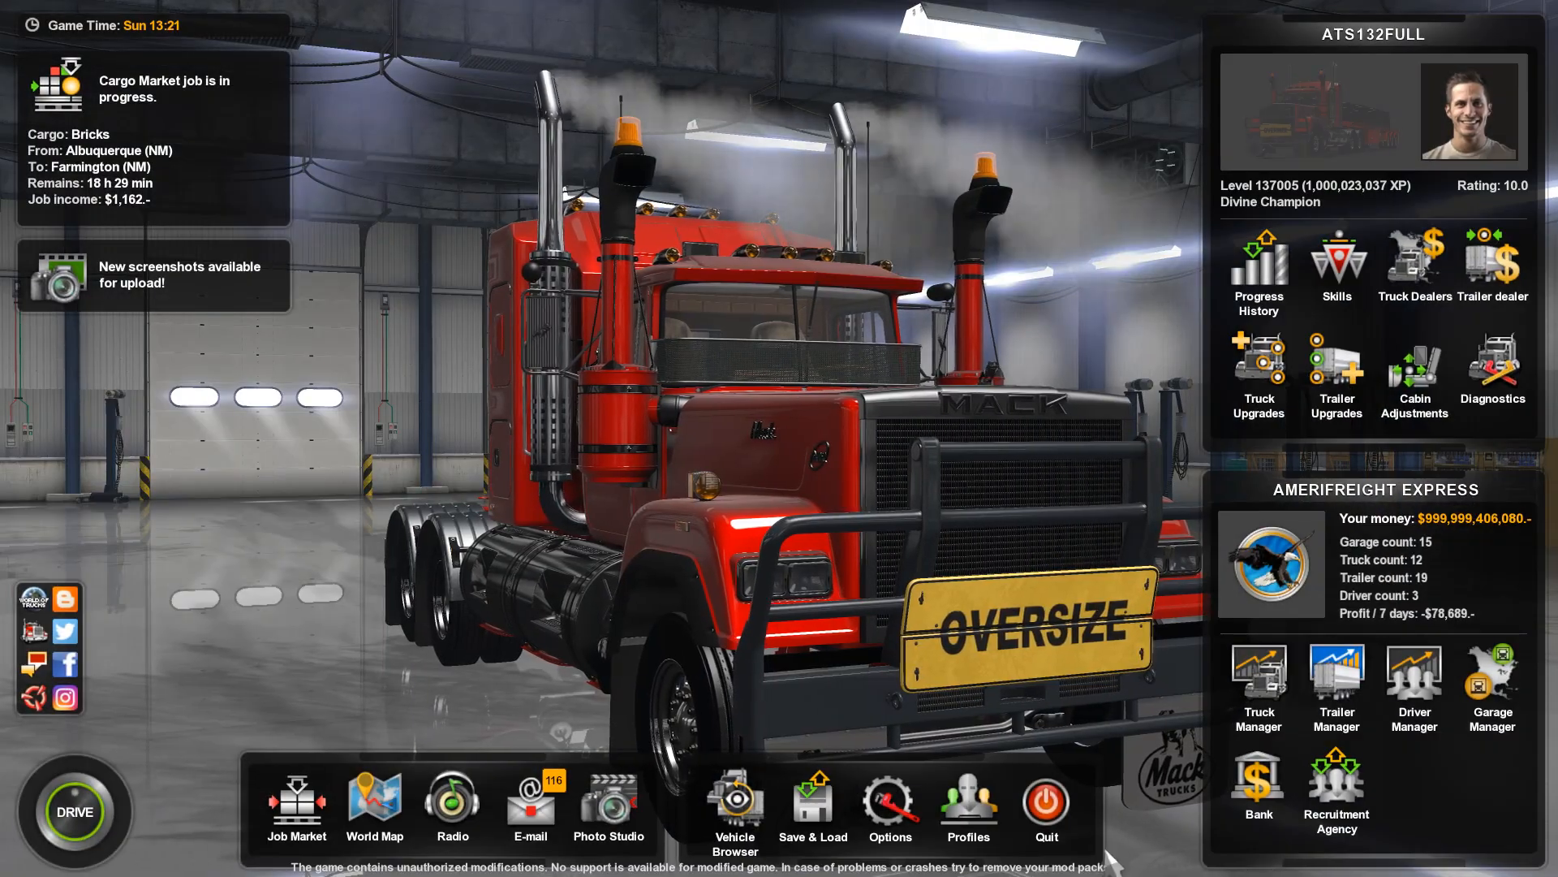
click(979, 820)
click(719, 562)
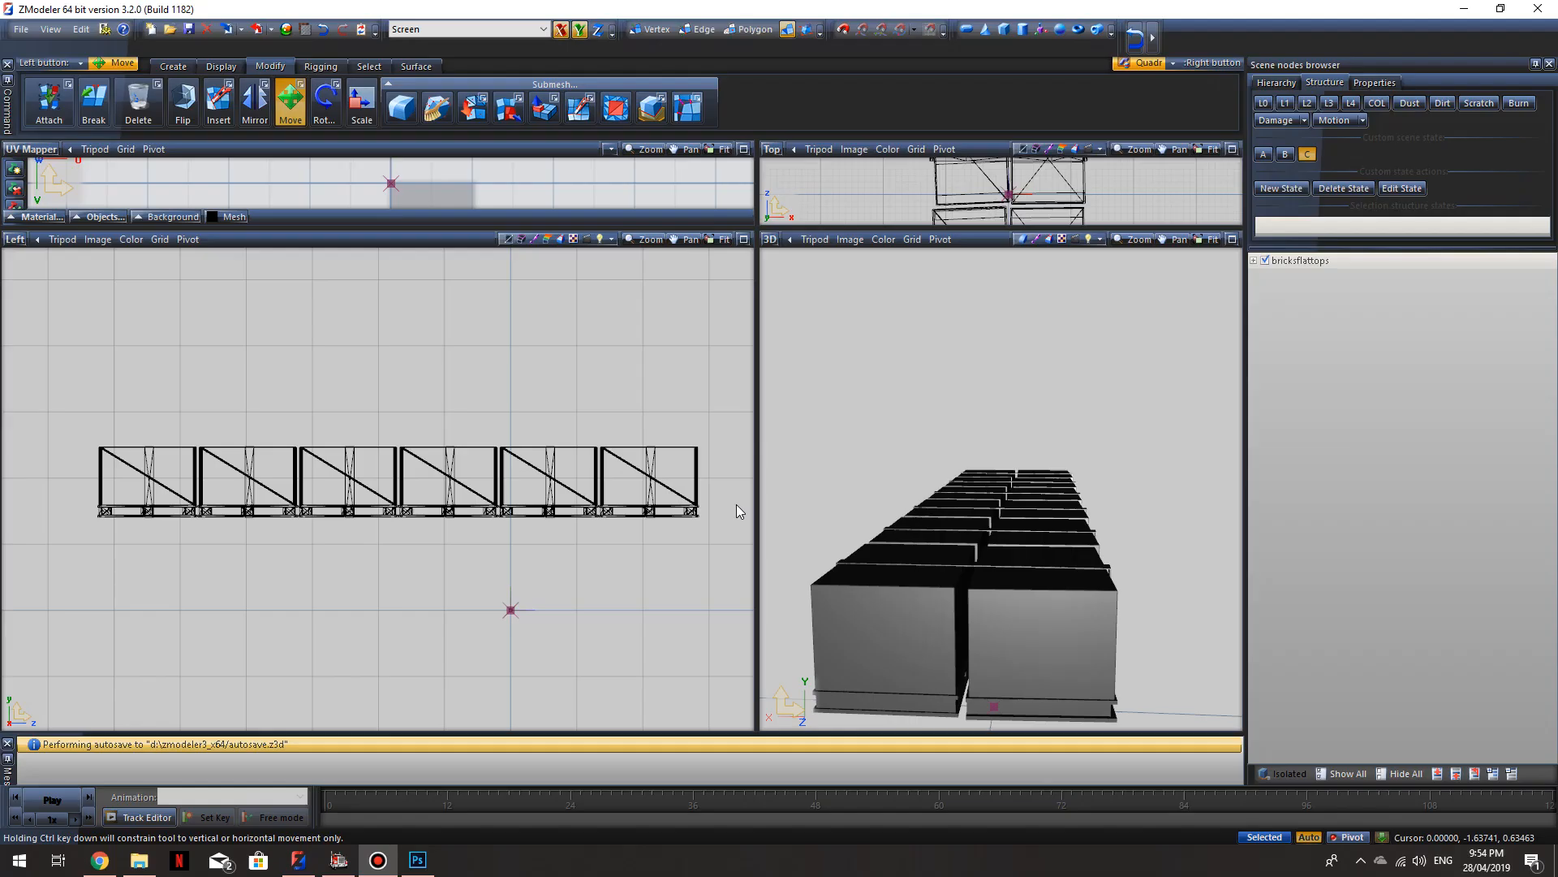
click(808, 246)
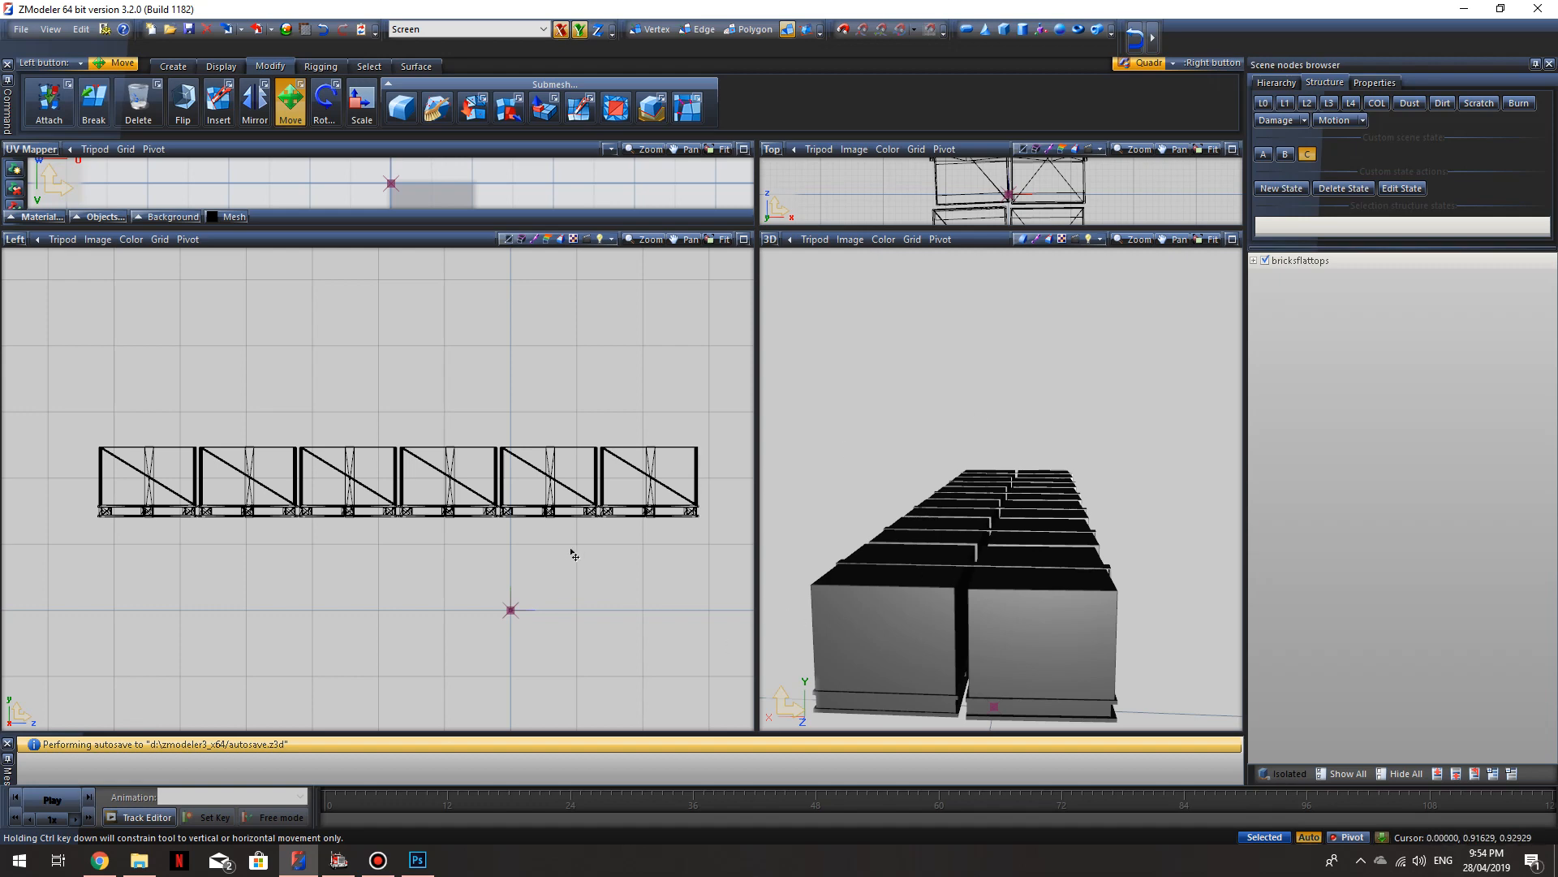
Step: Locate bricks.dds in the mod's bricks cargo folder in File Explorer and switch to Photoshop, where the texture is open
click(139, 859)
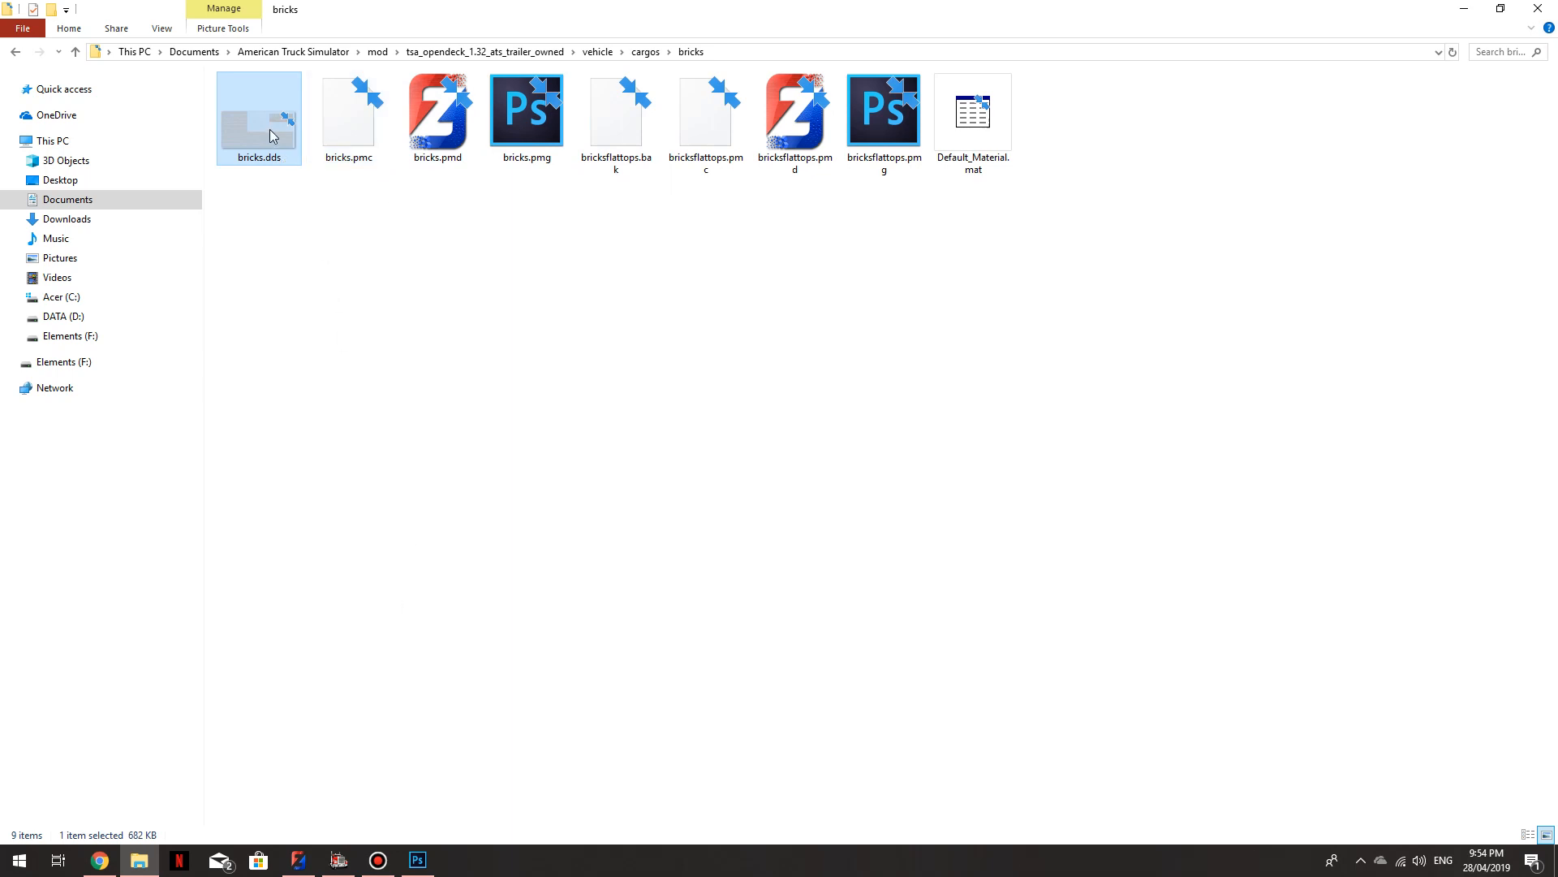
click(288, 234)
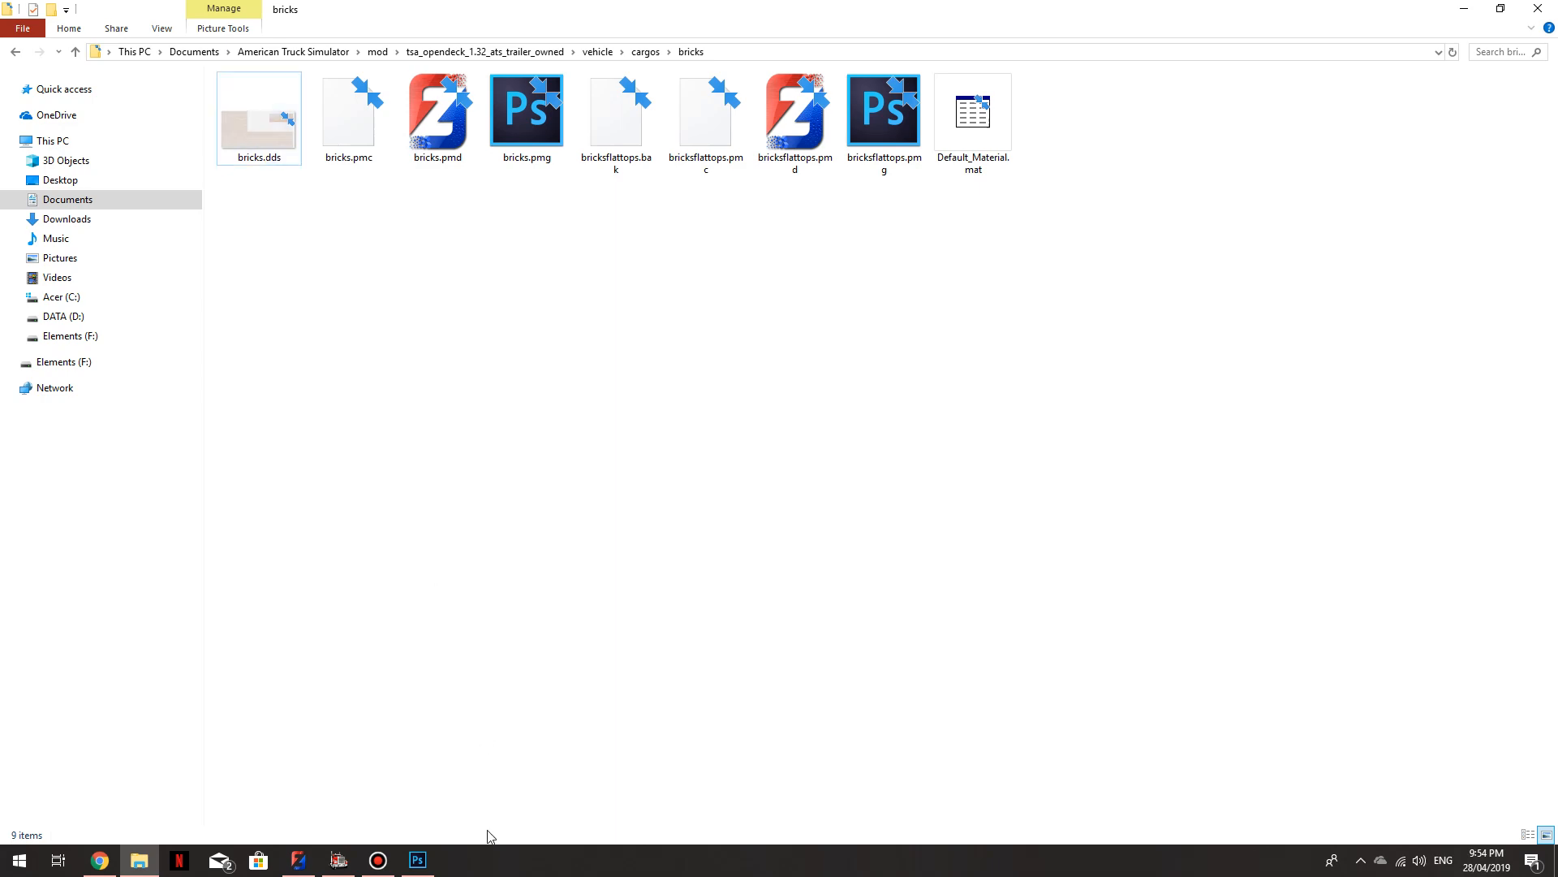
click(418, 859)
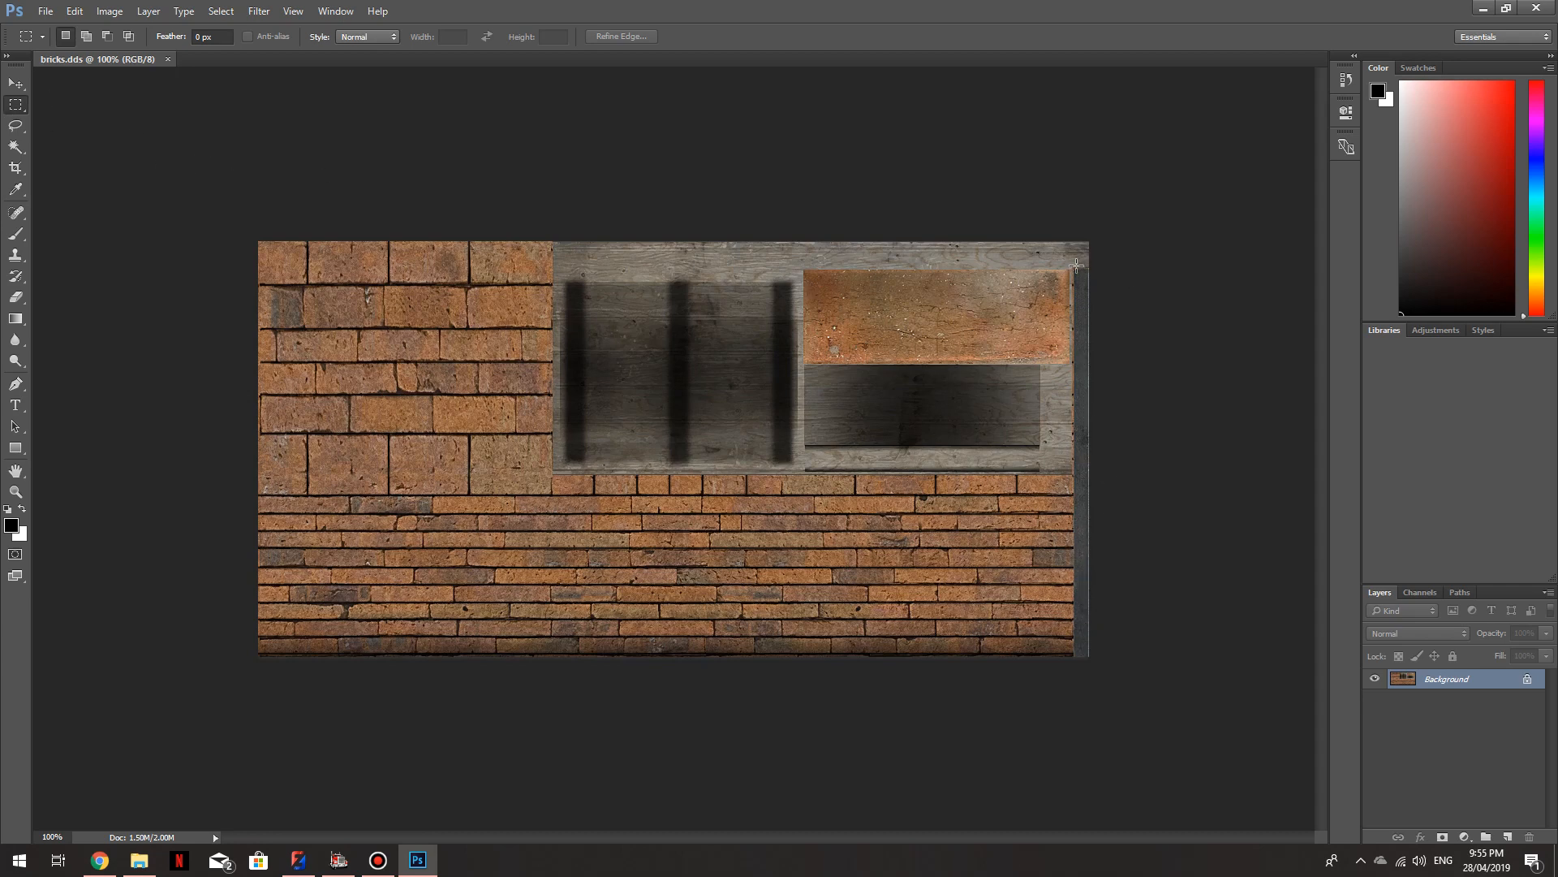
Step: Fill the narrow grey strip along the right edge of the bricks texture with blue #2c4ba5 at 100% opacity and deselect it
drag(1071, 264, 1093, 656)
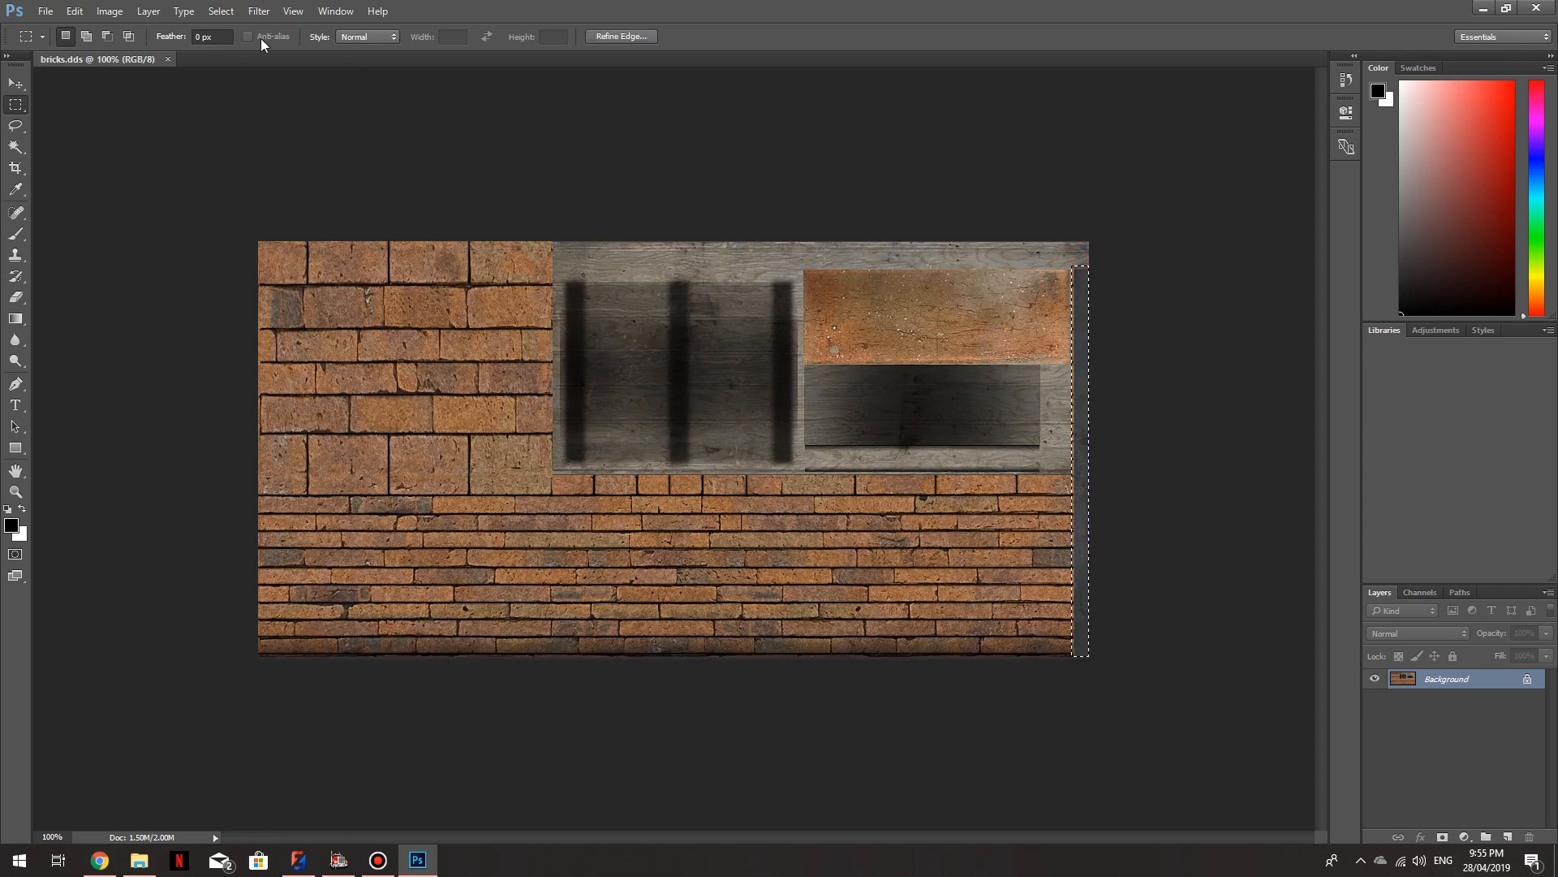
click(74, 11)
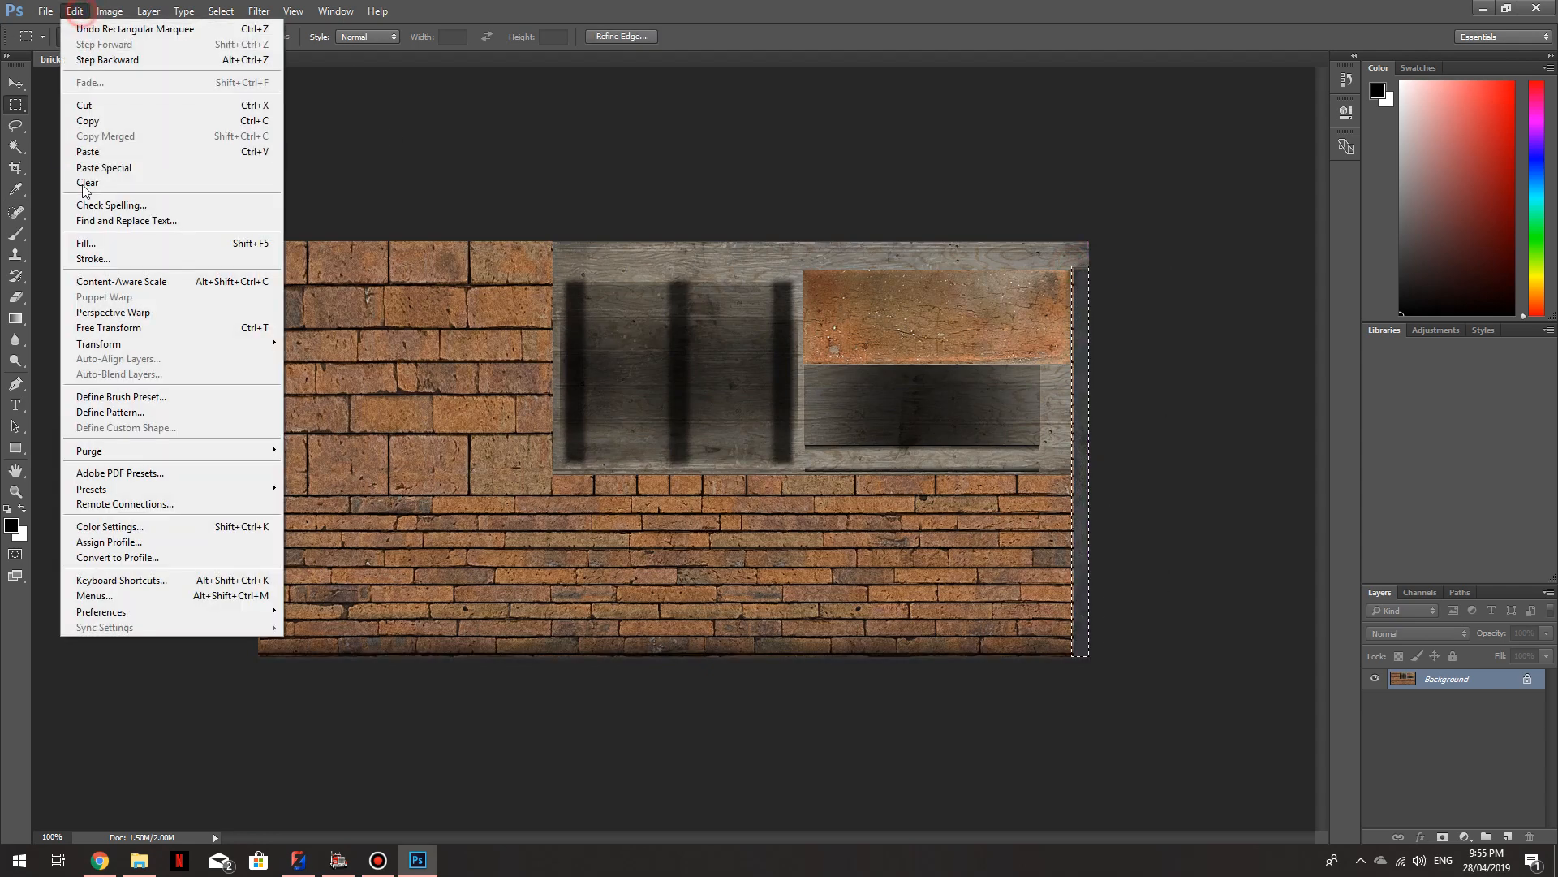
click(138, 243)
click(1054, 251)
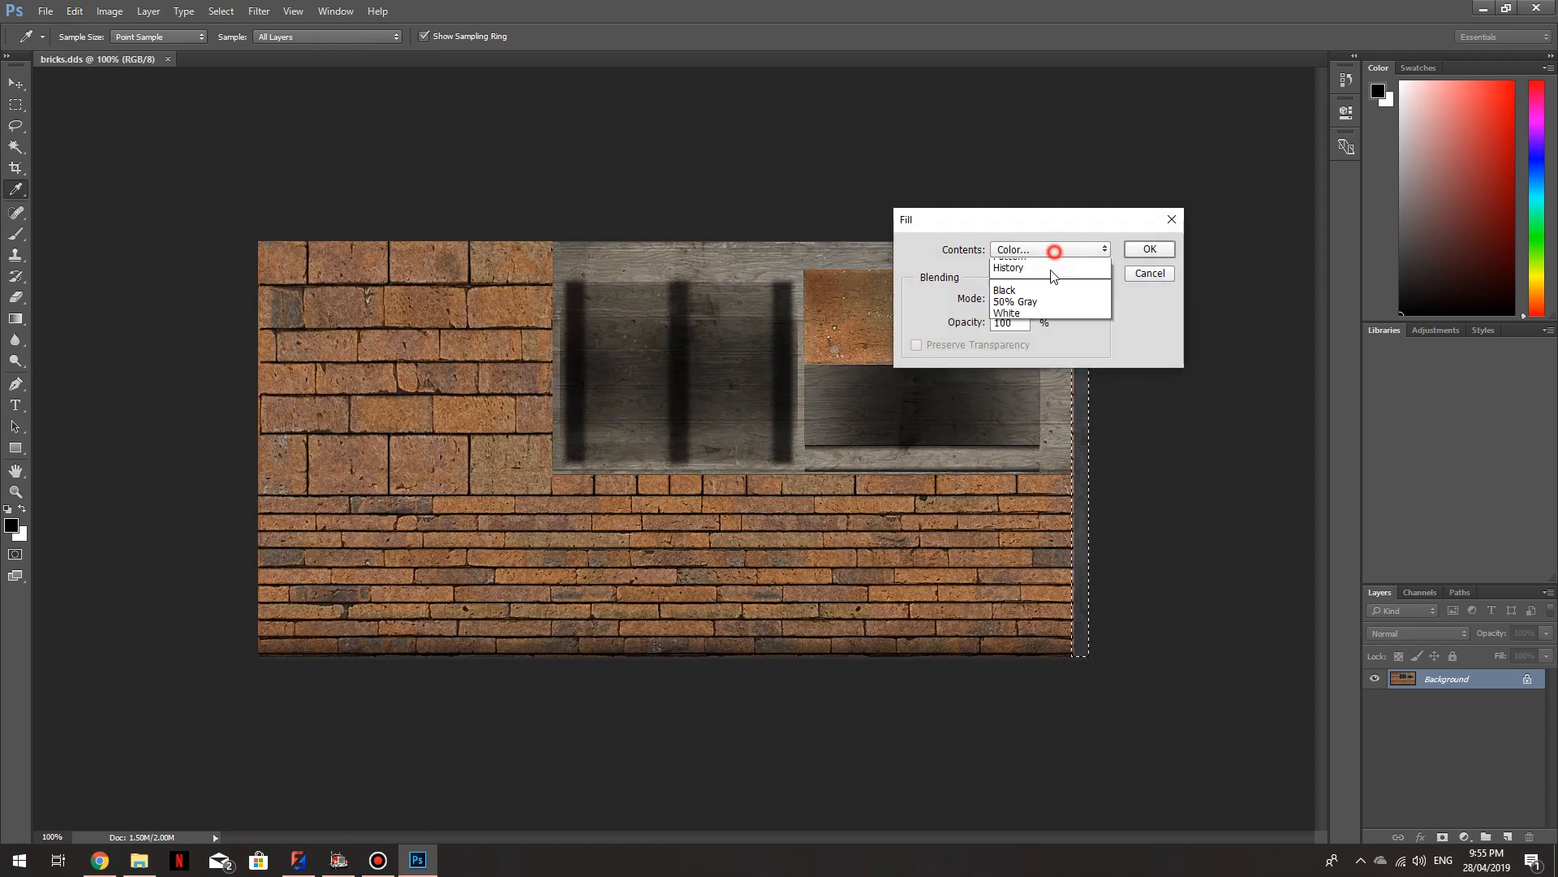
click(1059, 288)
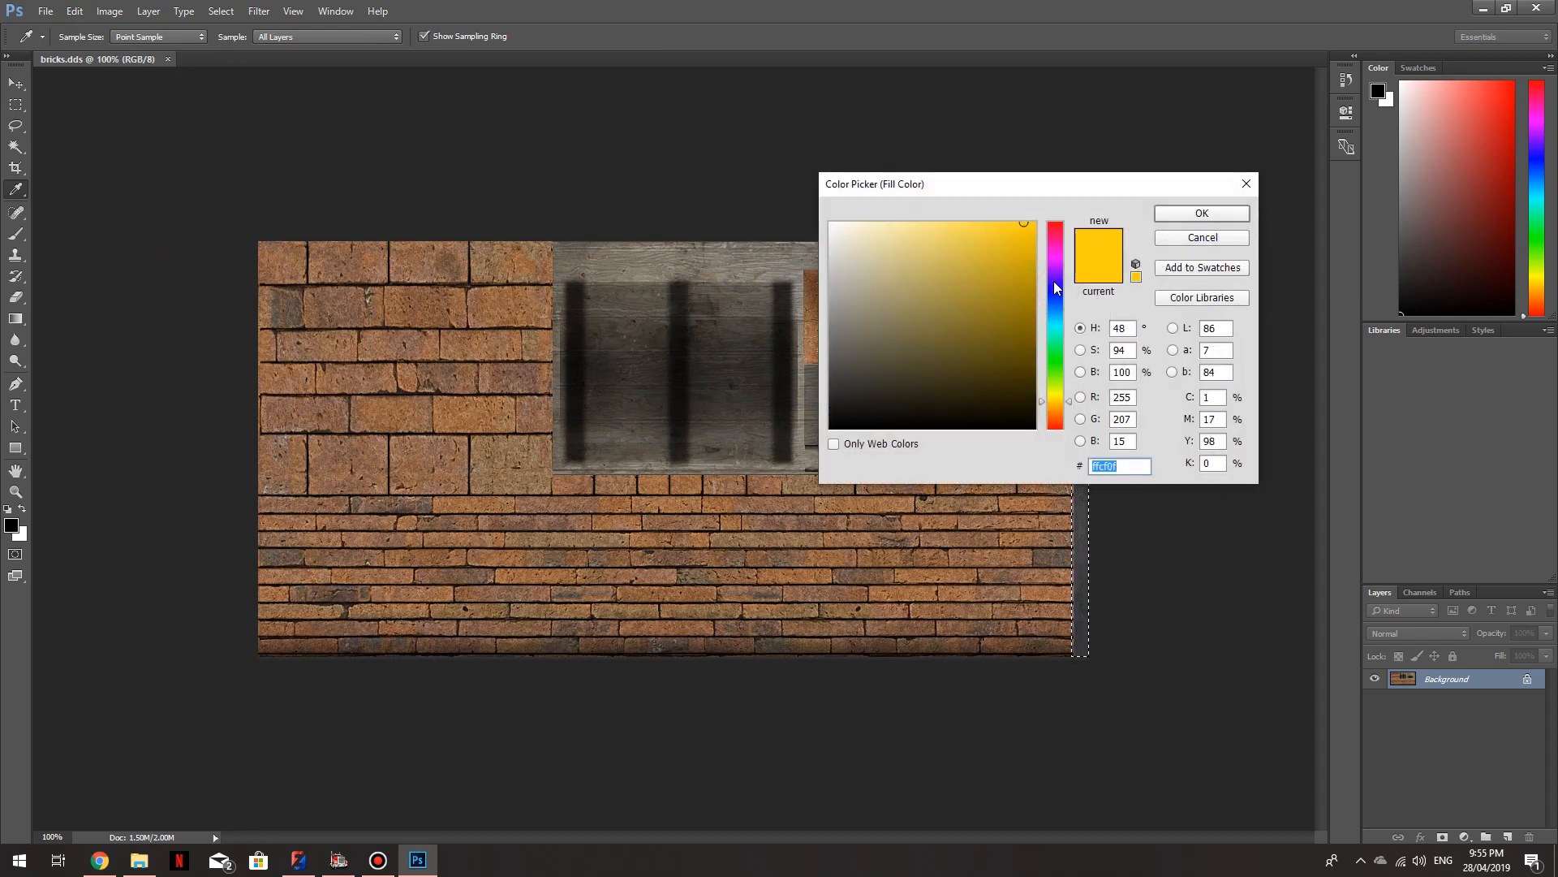
click(1057, 298)
mouse_move(1025, 223)
mouse_down()
mouse_move(933, 218)
mouse_move(960, 219)
mouse_move(1001, 271)
mouse_move(991, 299)
mouse_move(953, 266)
mouse_move(983, 270)
mouse_move(980, 294)
mouse_up()
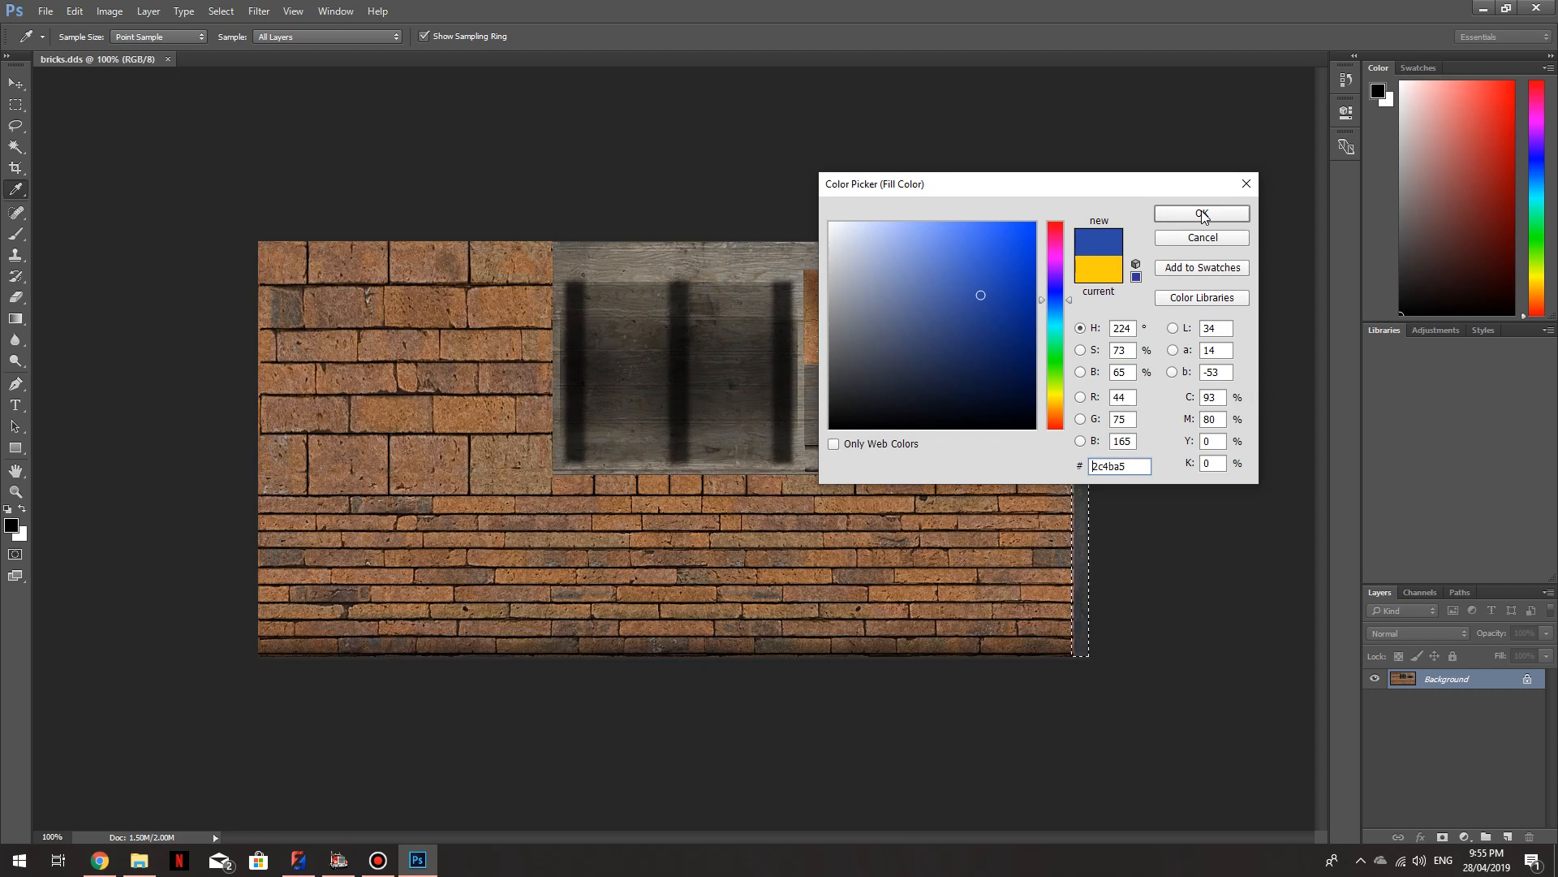
click(1203, 215)
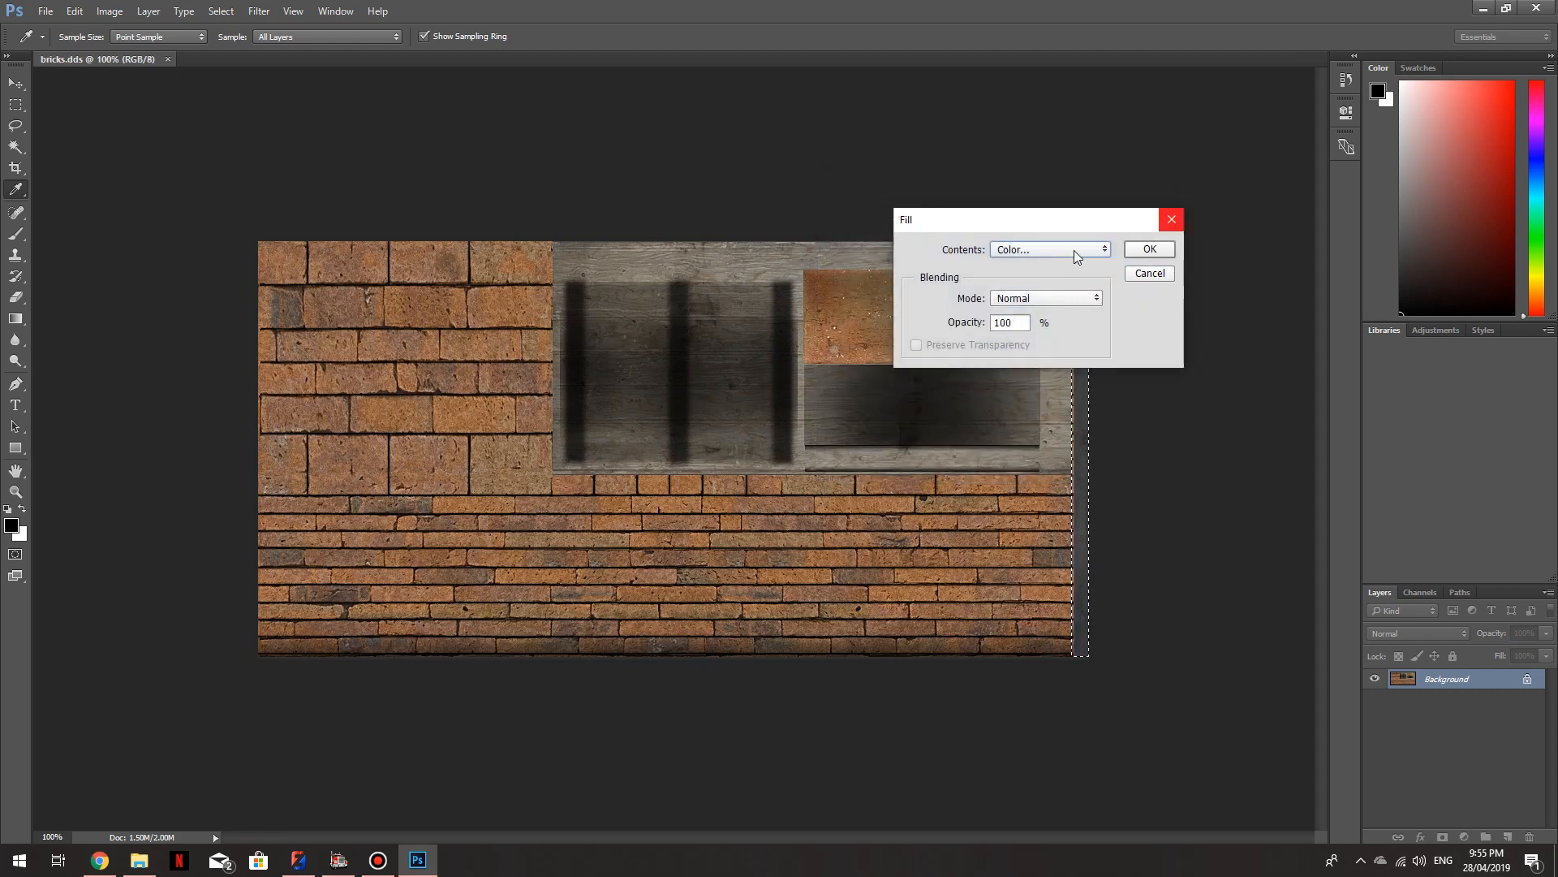
click(1149, 251)
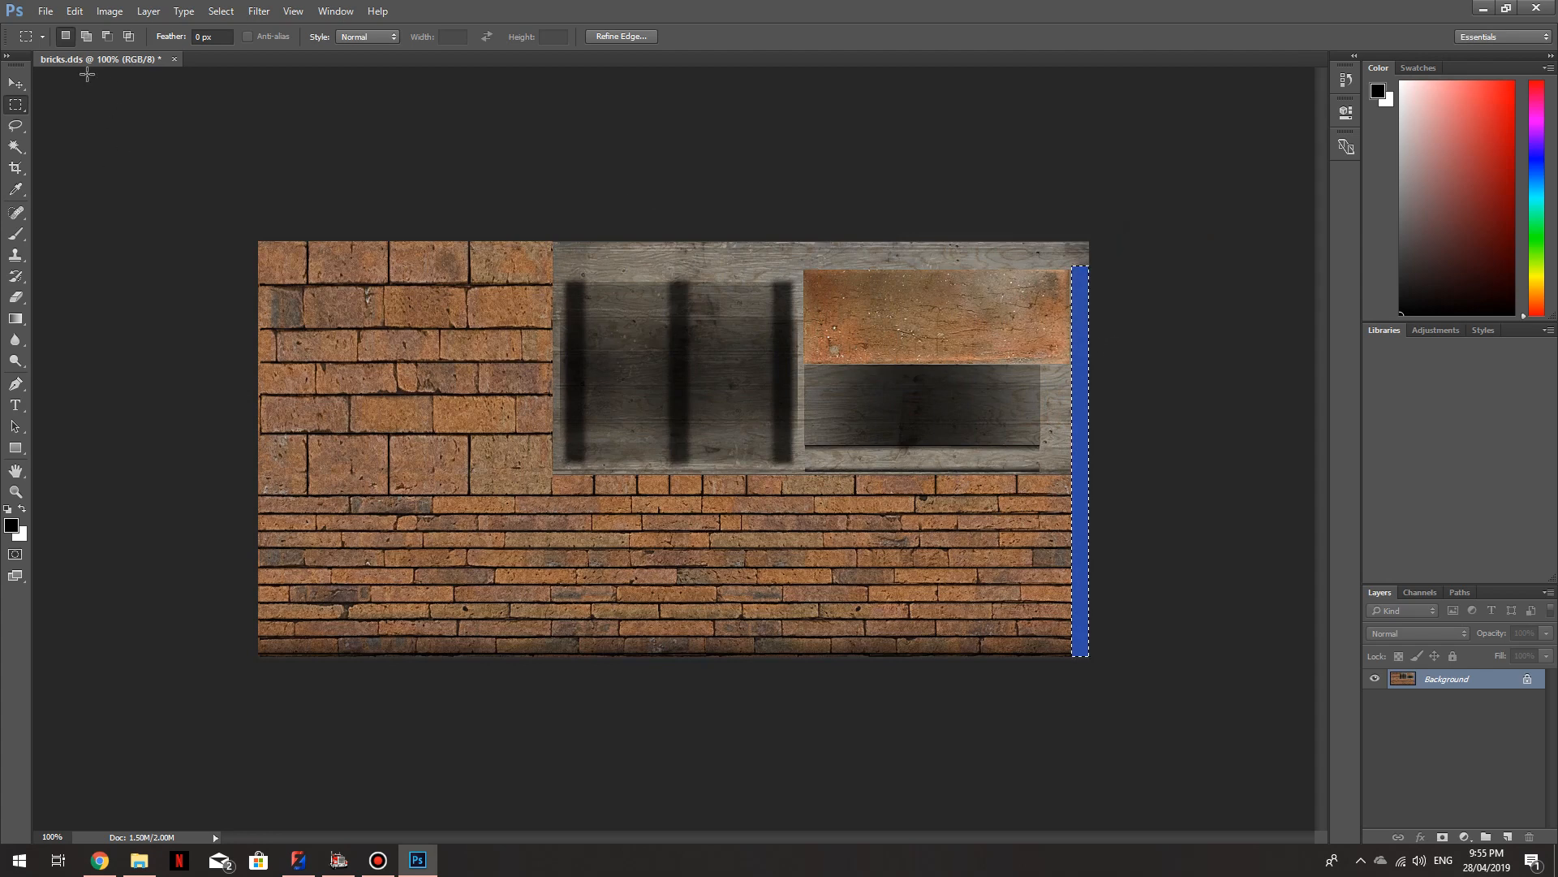
key(ctrl+d)
Step: Save the texture over the existing bricks.dds as DXT5 with generated MIP maps, and minimize Photoshop
click(46, 12)
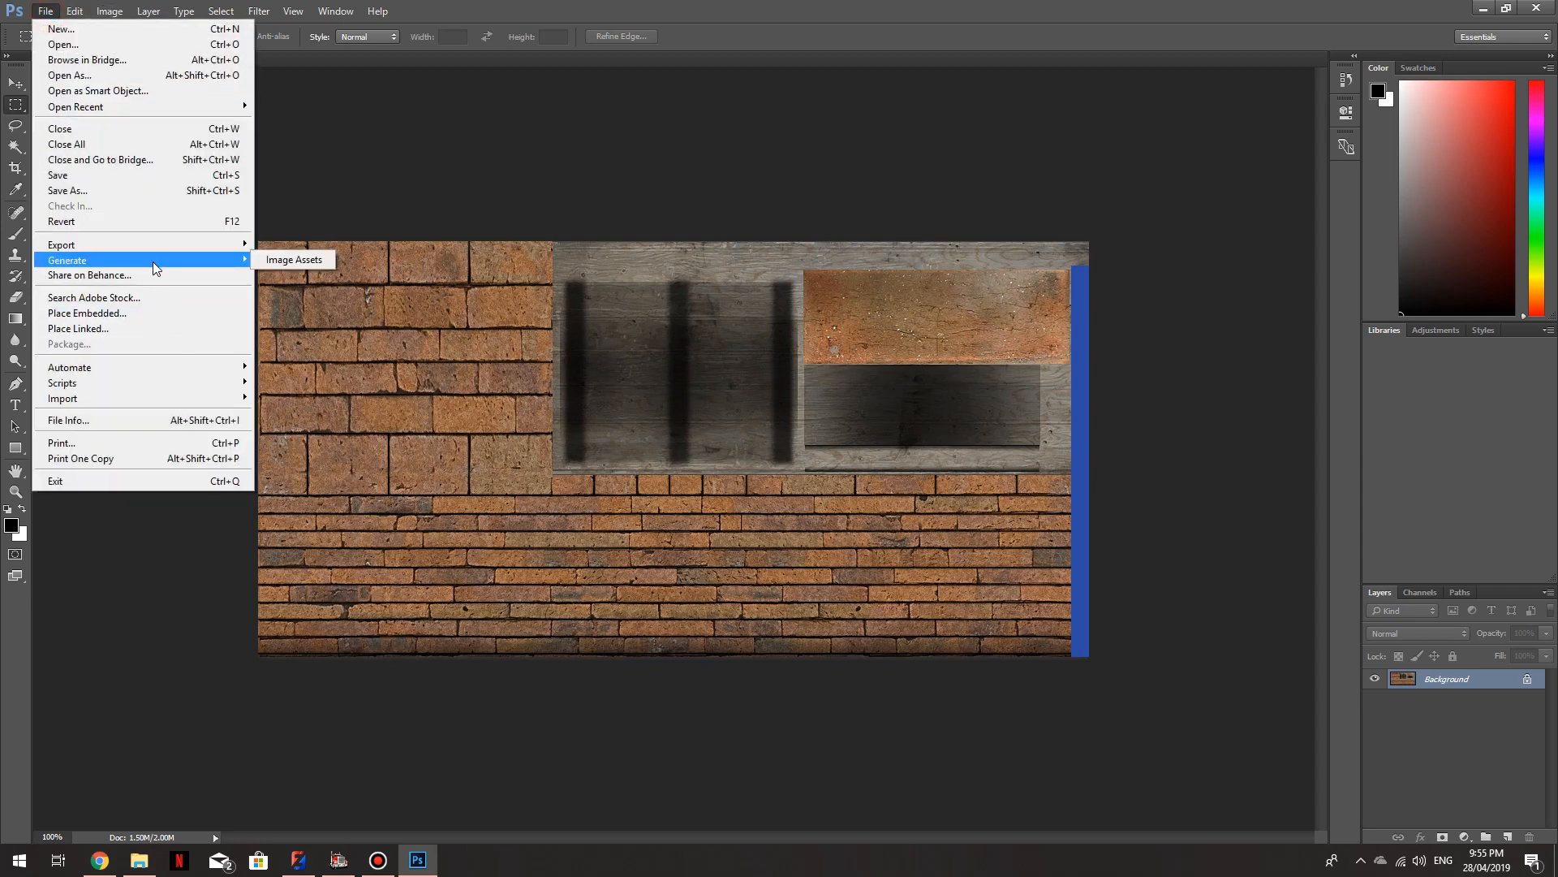
click(142, 191)
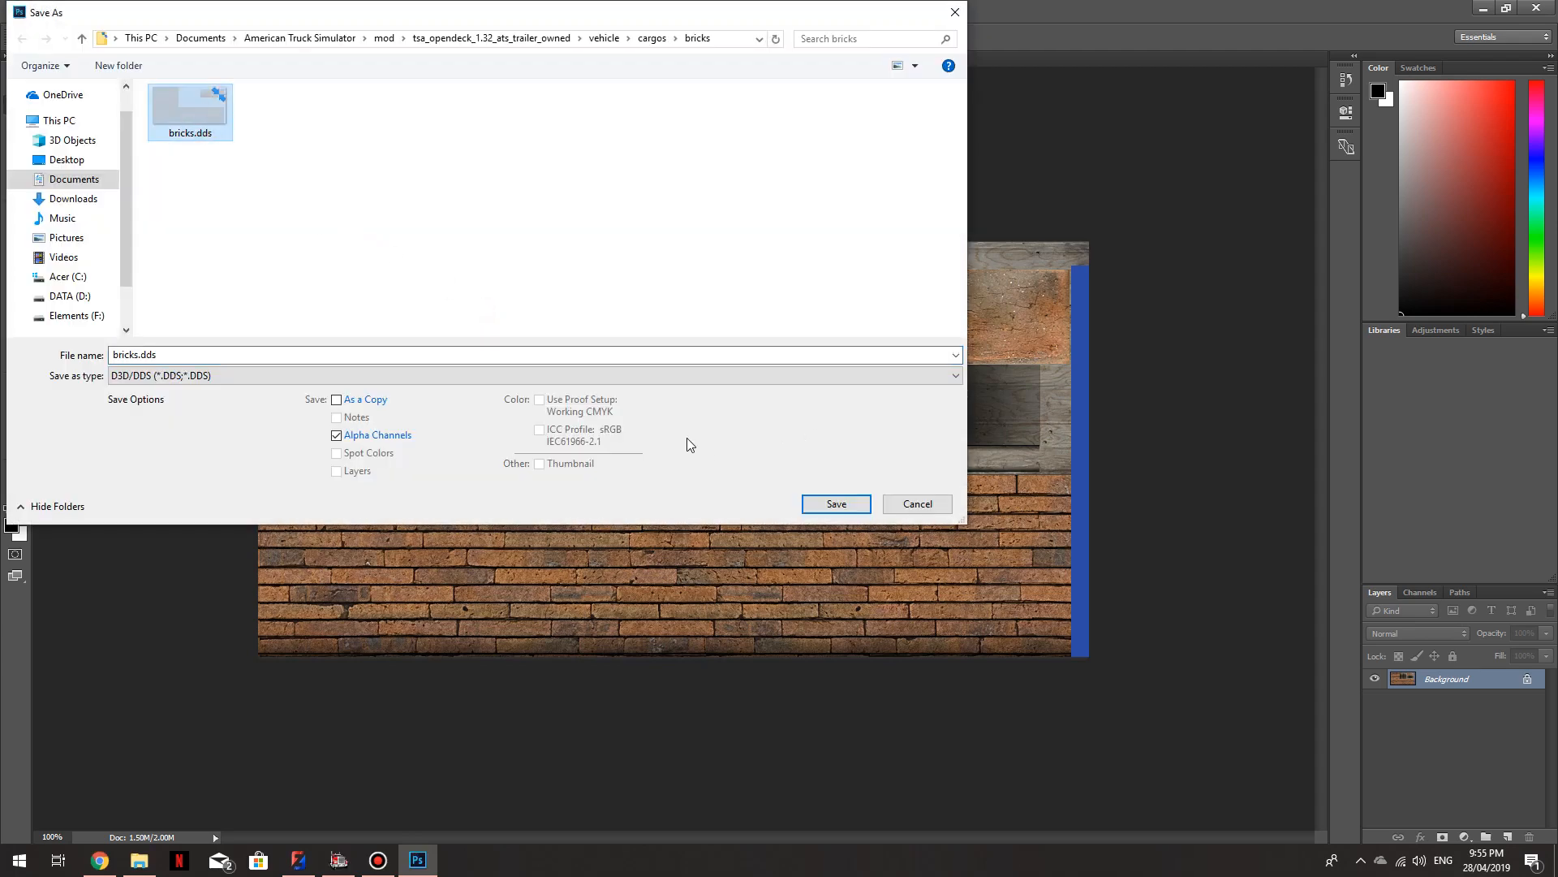
click(843, 504)
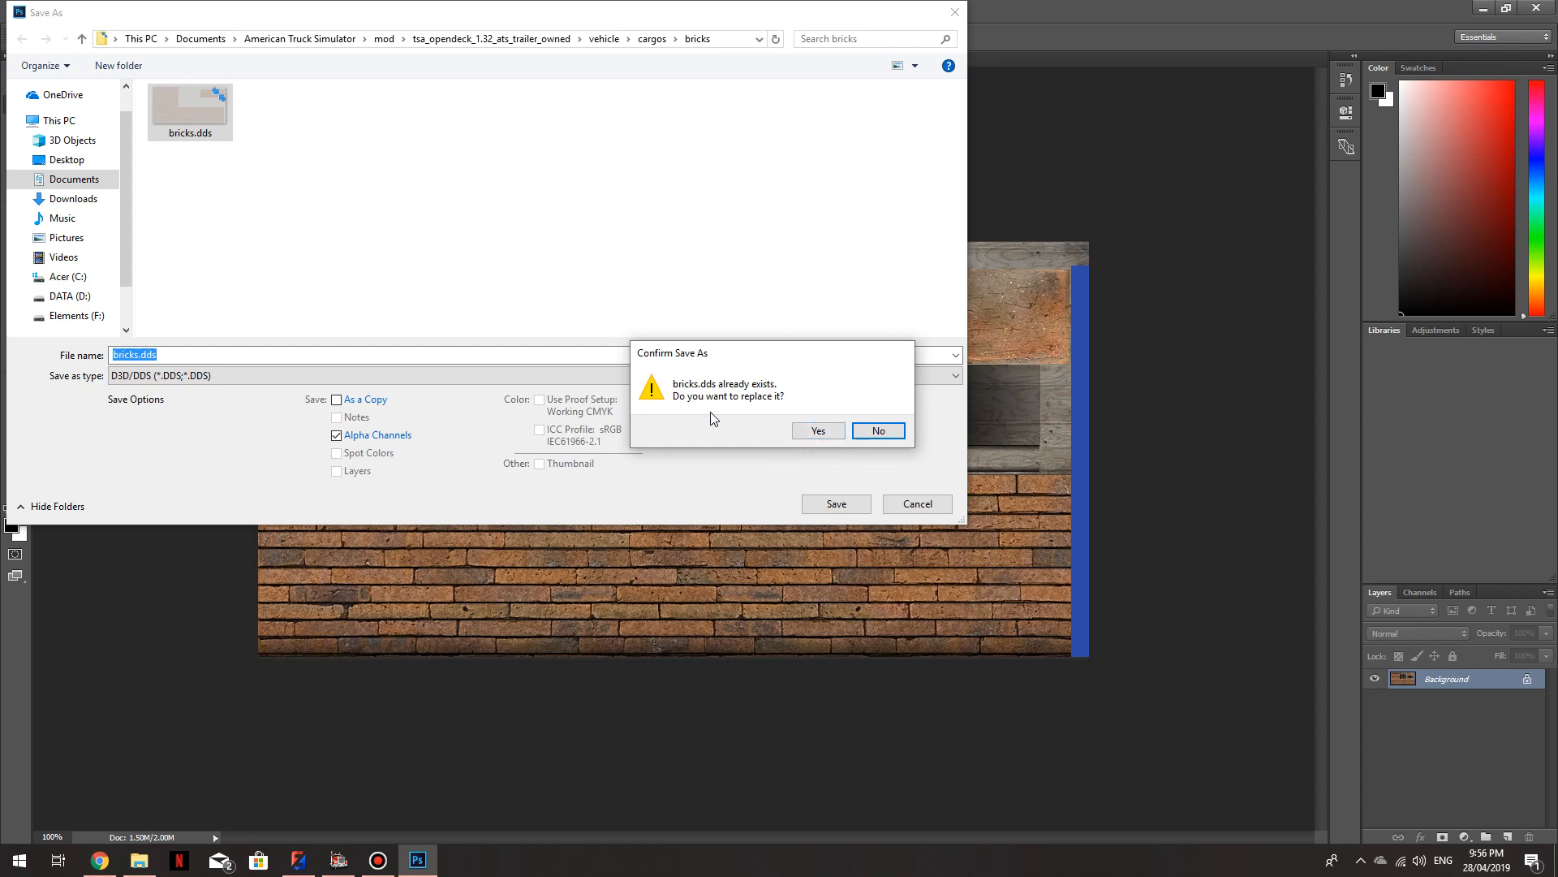
click(815, 430)
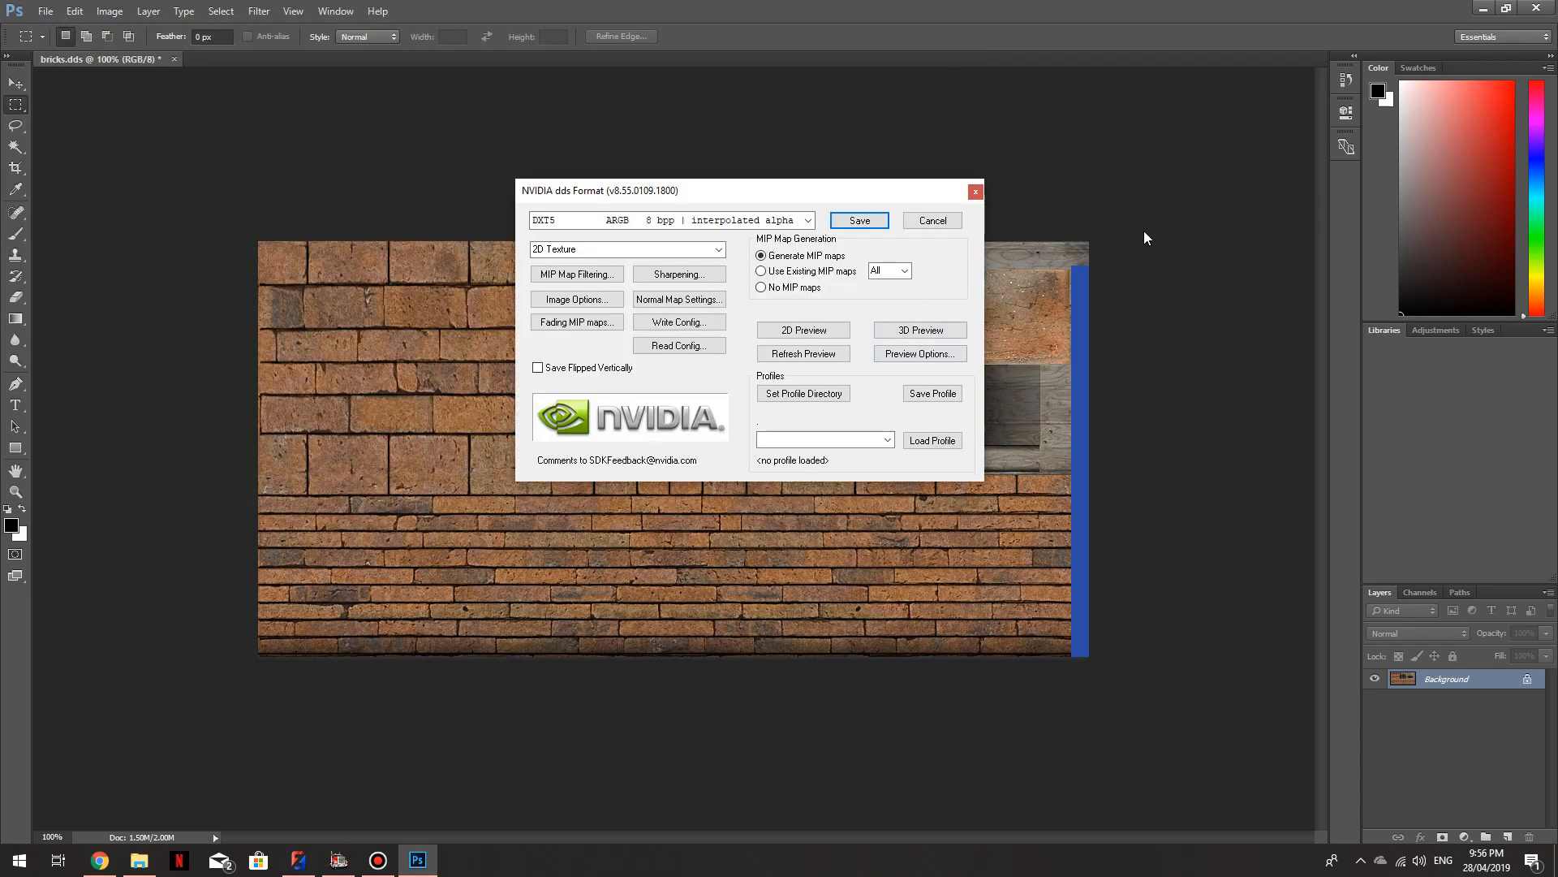
click(854, 220)
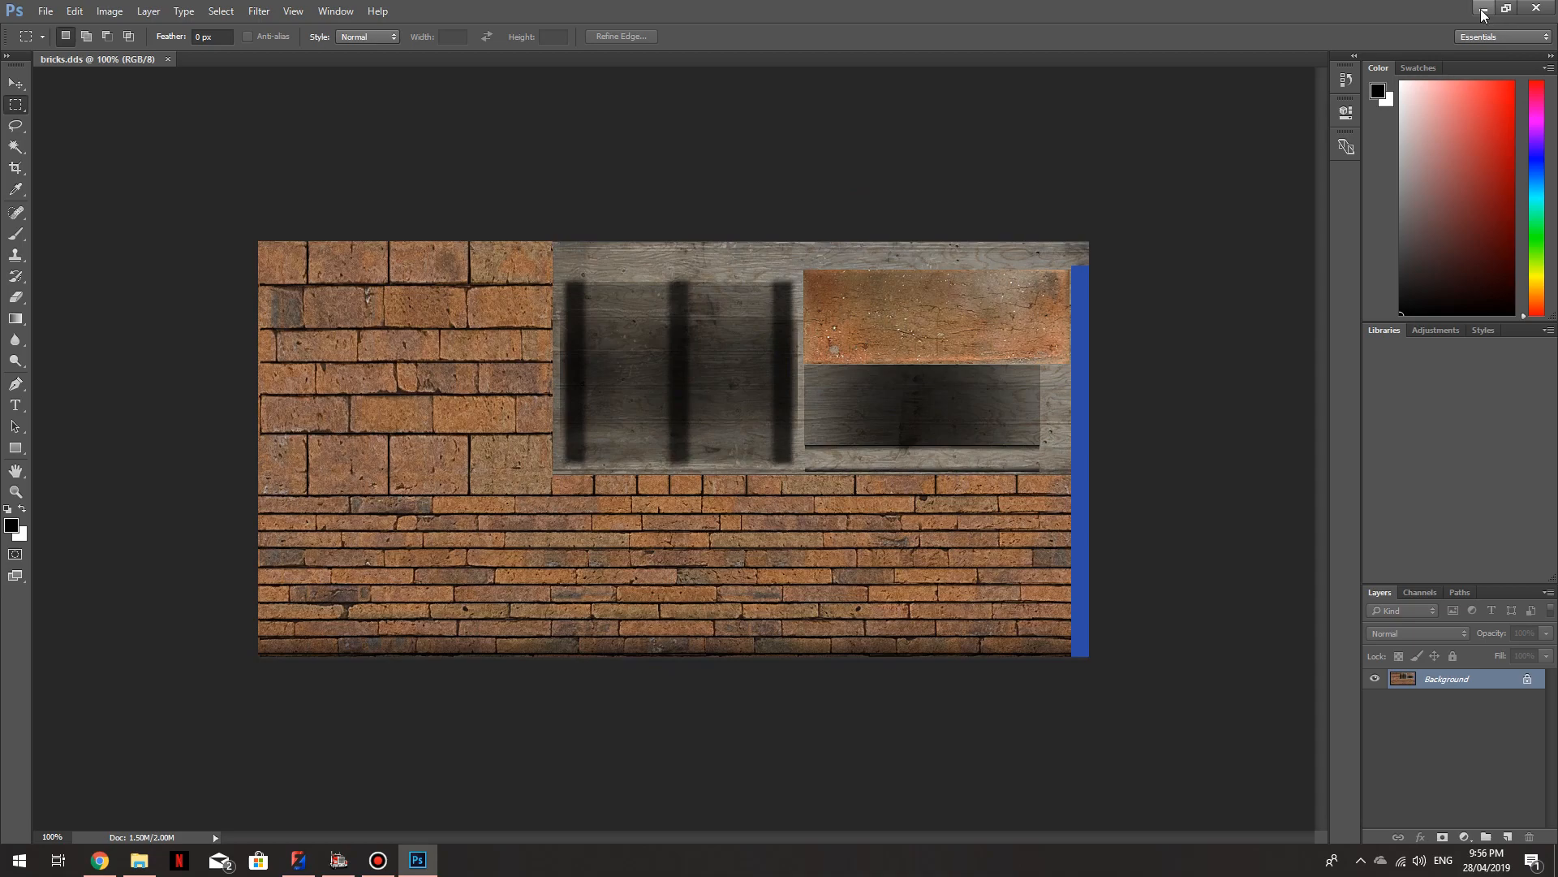
click(1483, 12)
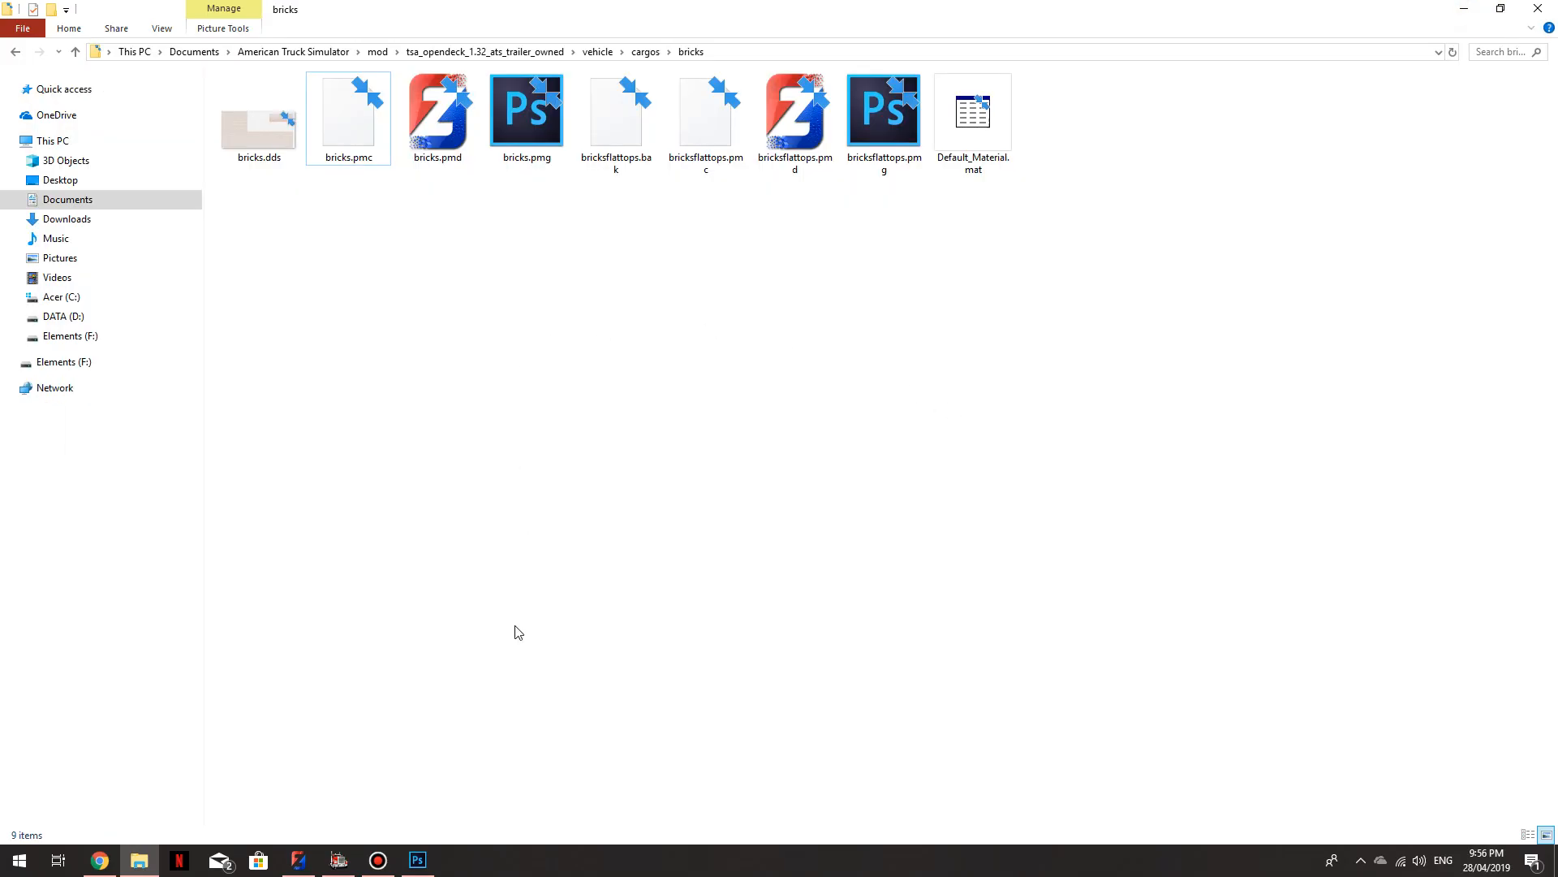
Step: Switch to ZModeler and create a new texture group in the Textures Browser
click(297, 860)
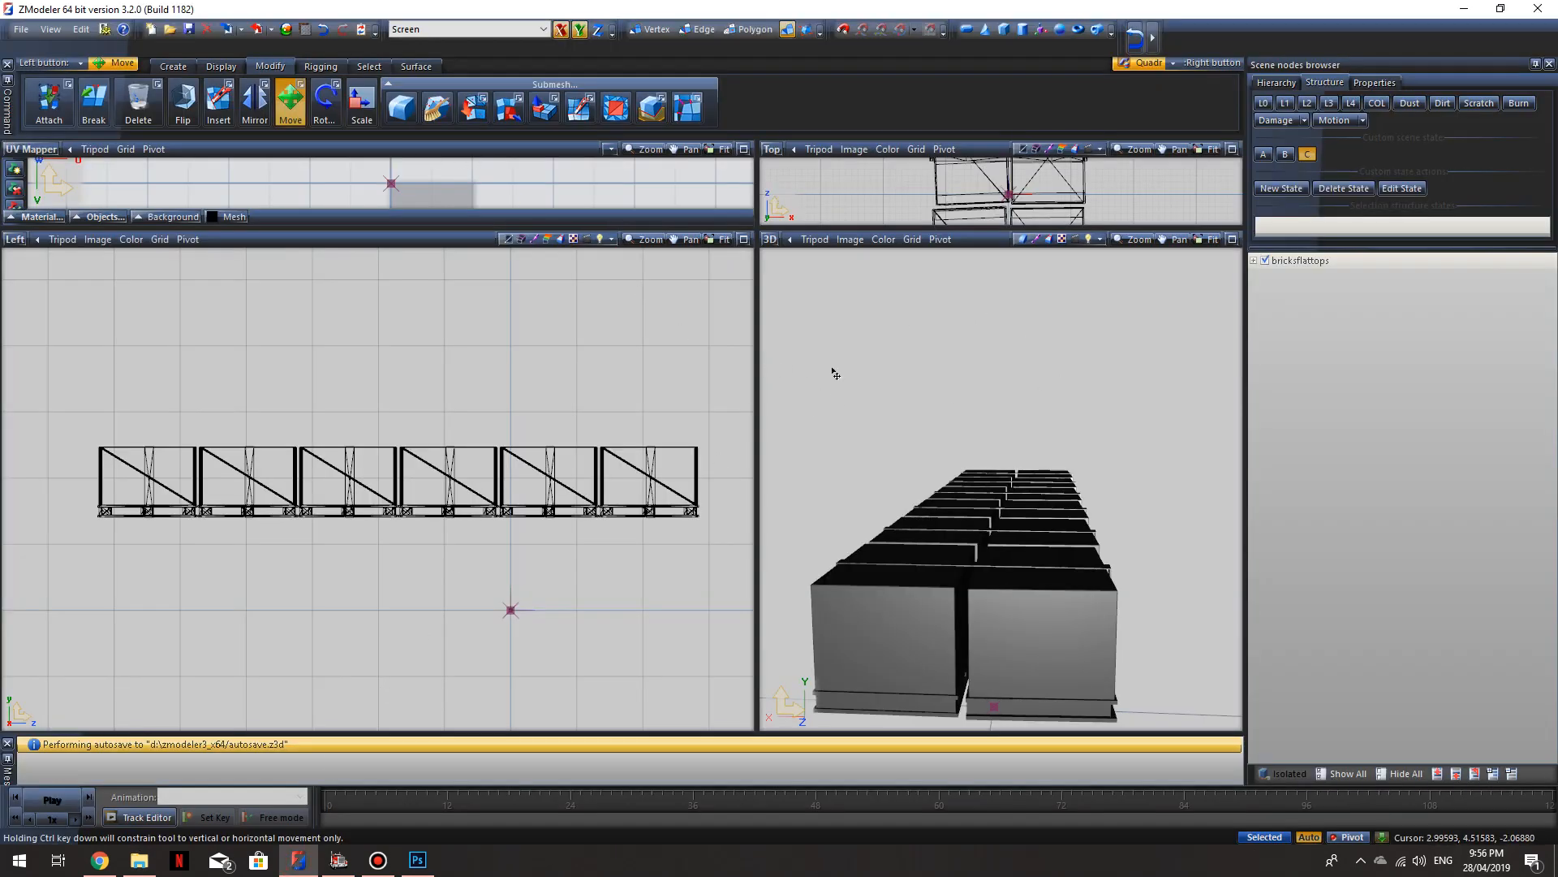
click(305, 30)
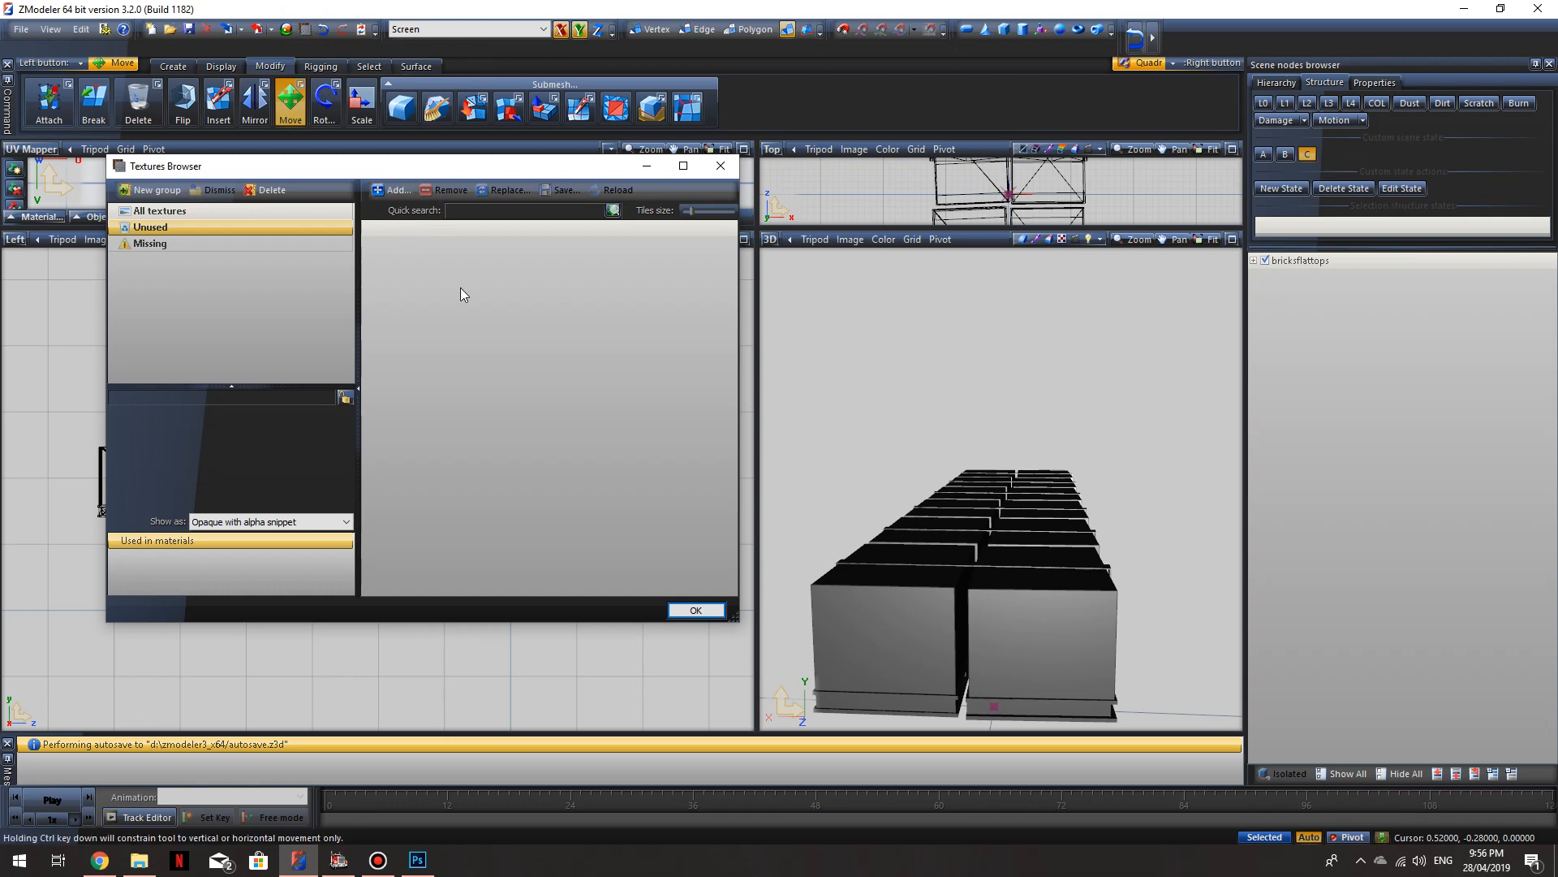
click(137, 191)
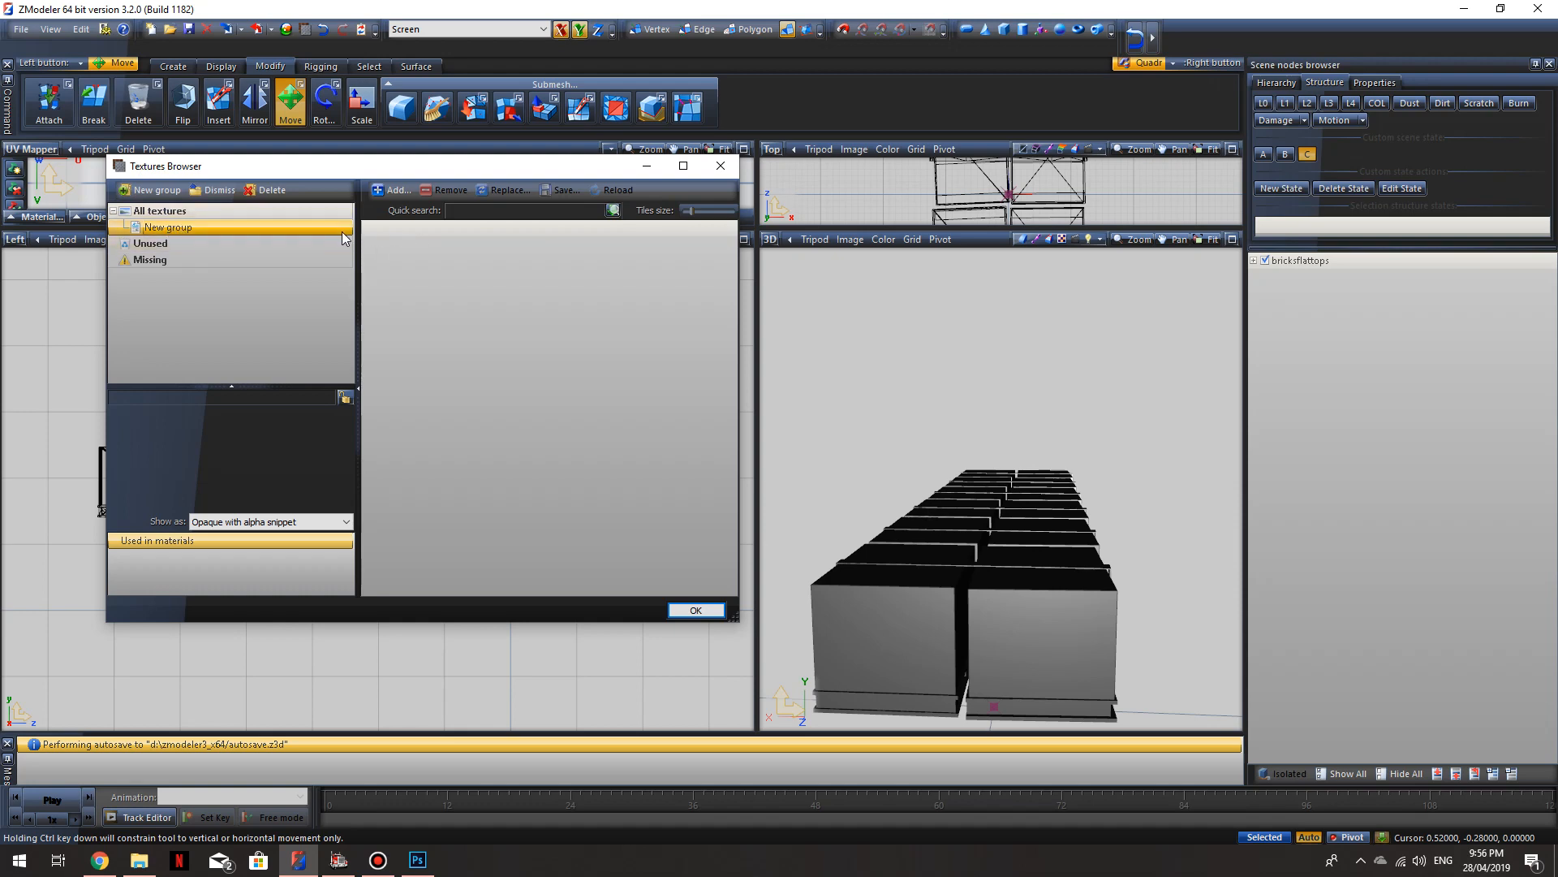
click(221, 229)
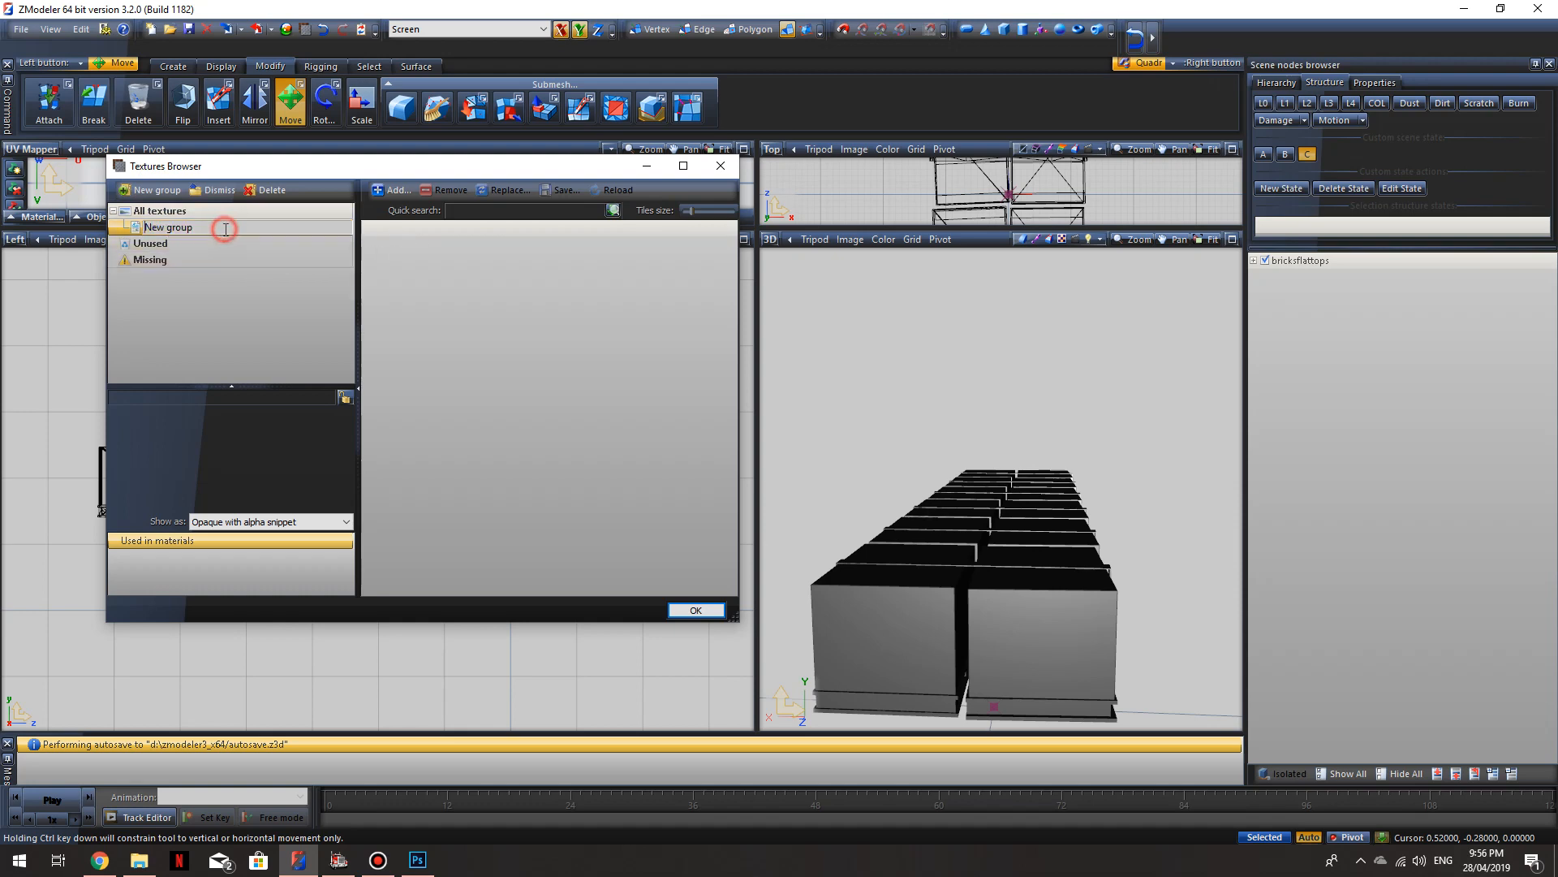
click(253, 245)
click(253, 227)
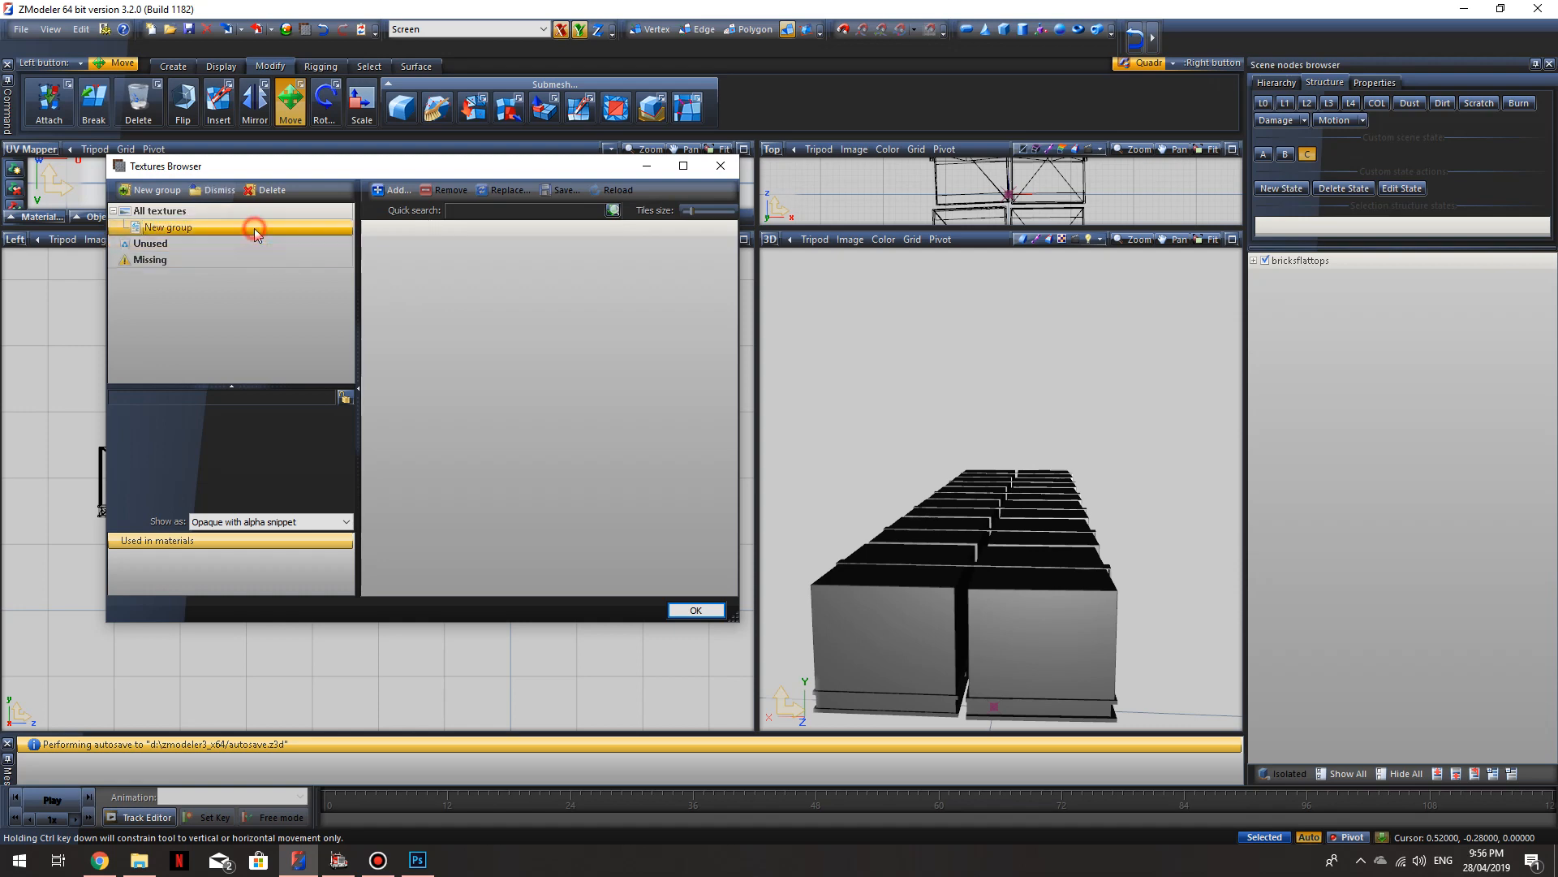
Step: Add bricks.dds from the mod's bricks cargo folder to the new texture group and close the Textures Browser
click(395, 188)
click(398, 314)
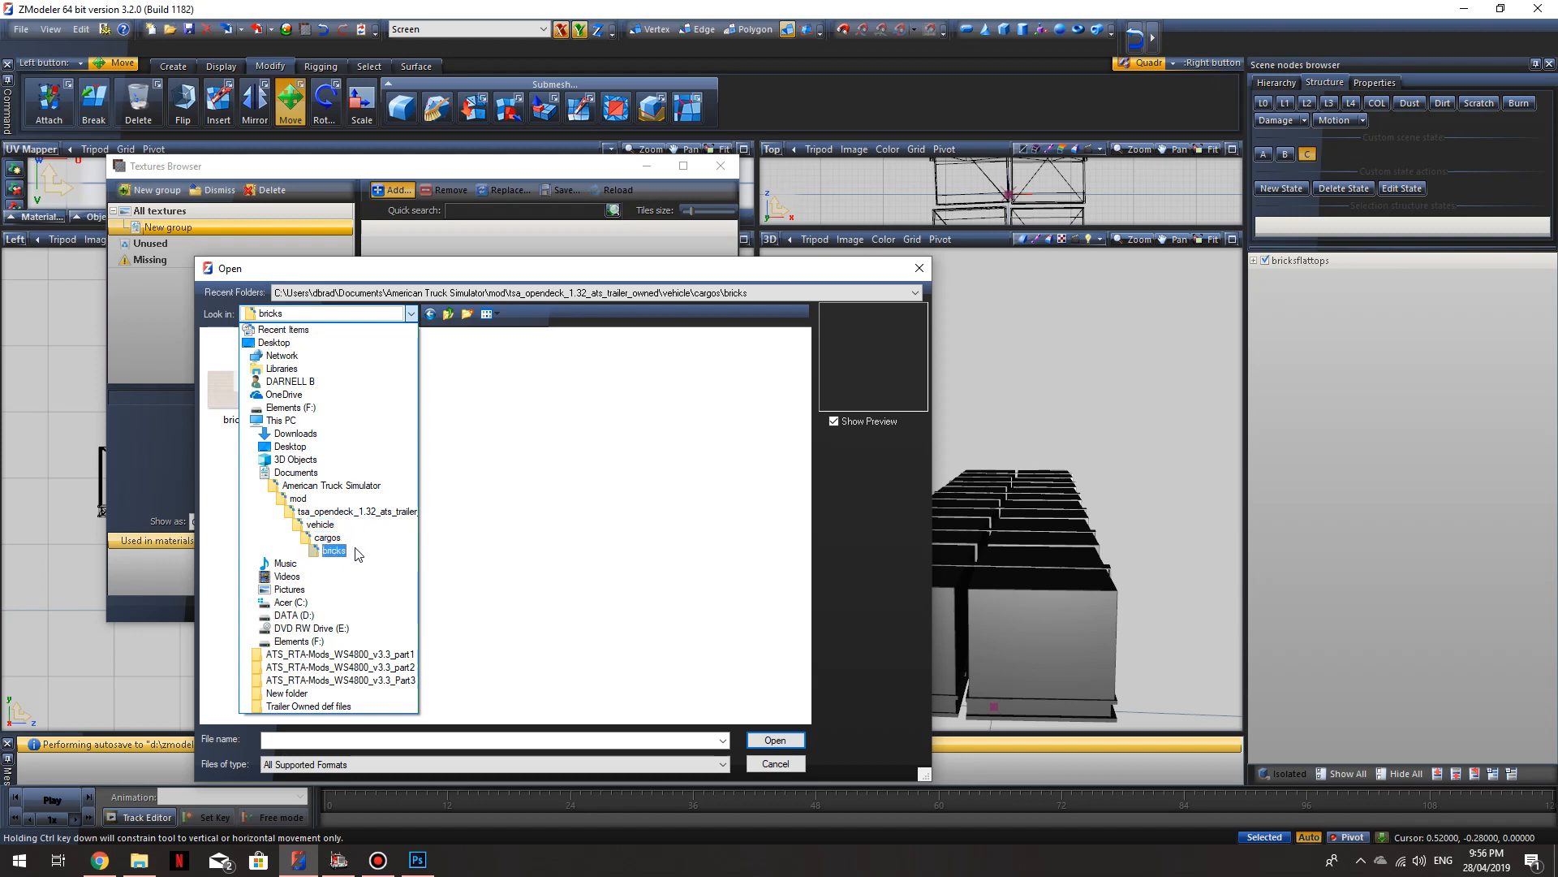
click(358, 552)
click(245, 377)
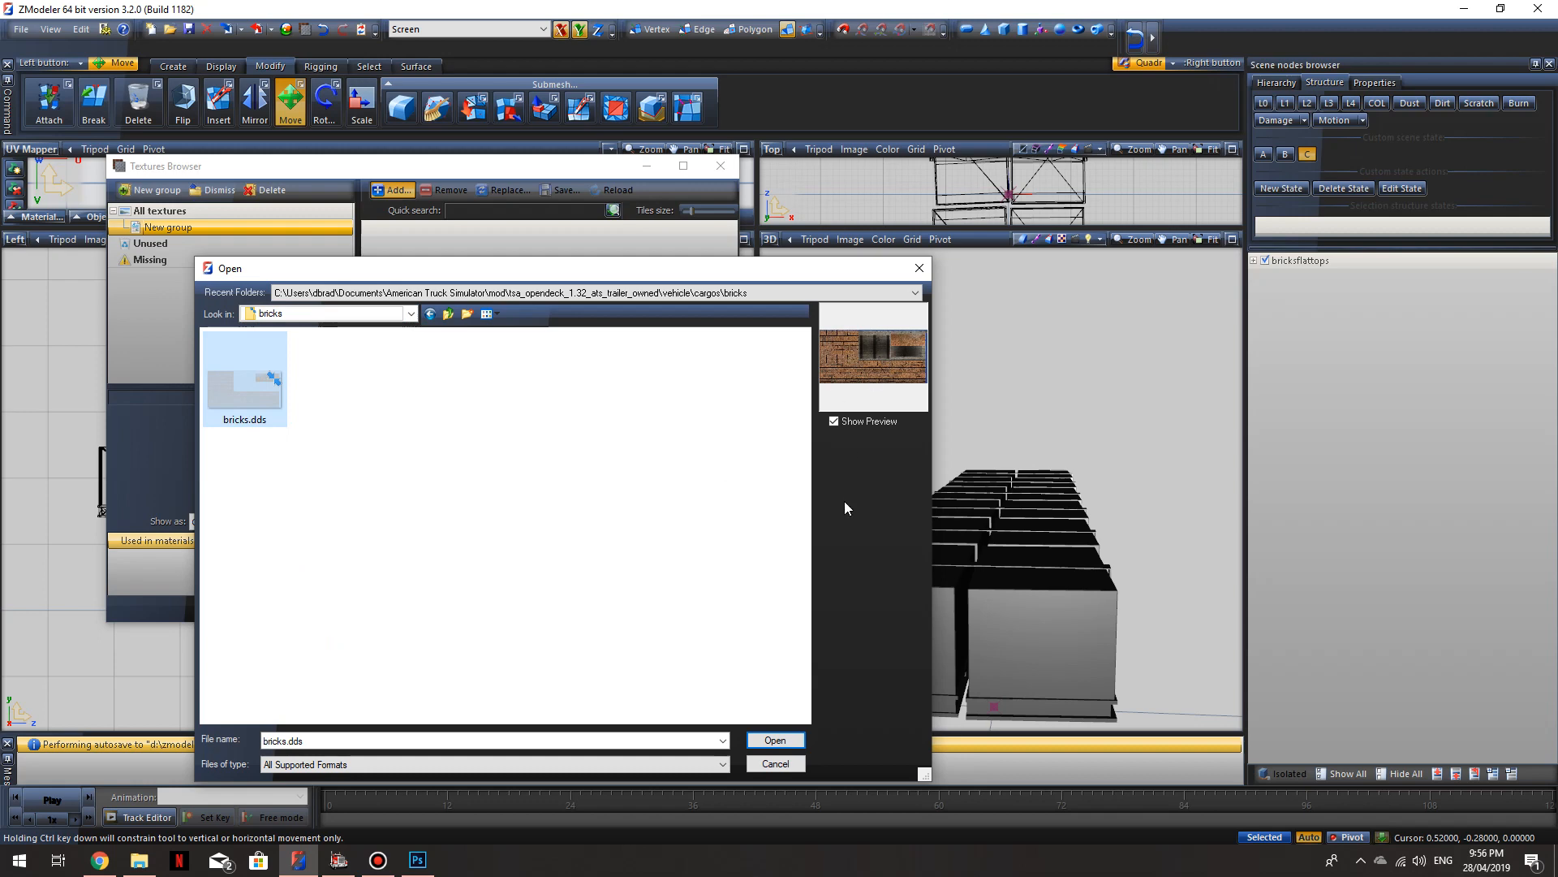
click(775, 741)
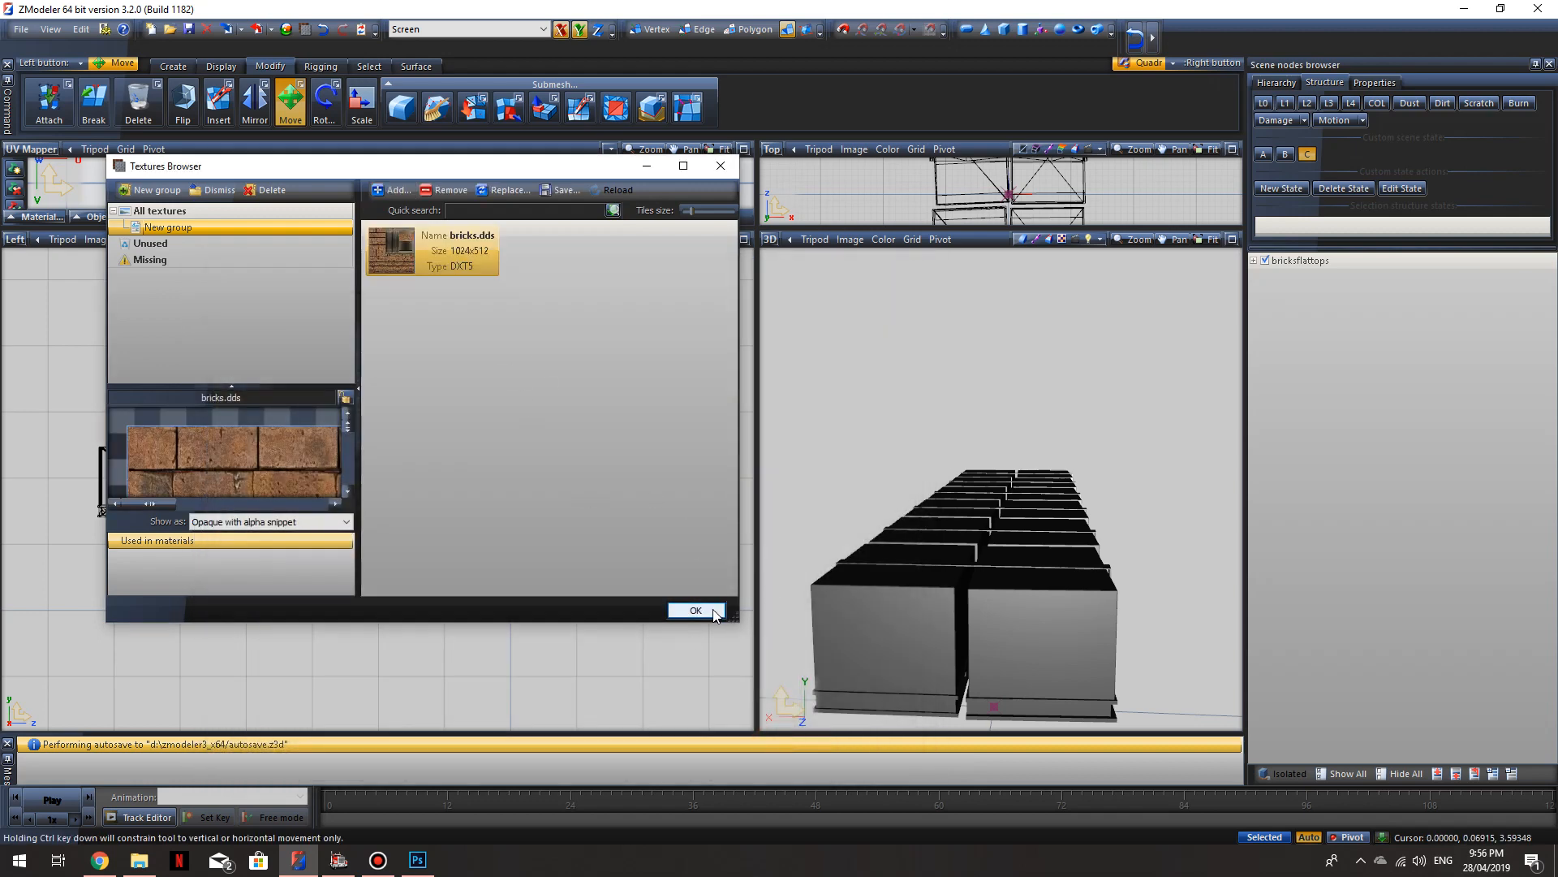
click(695, 610)
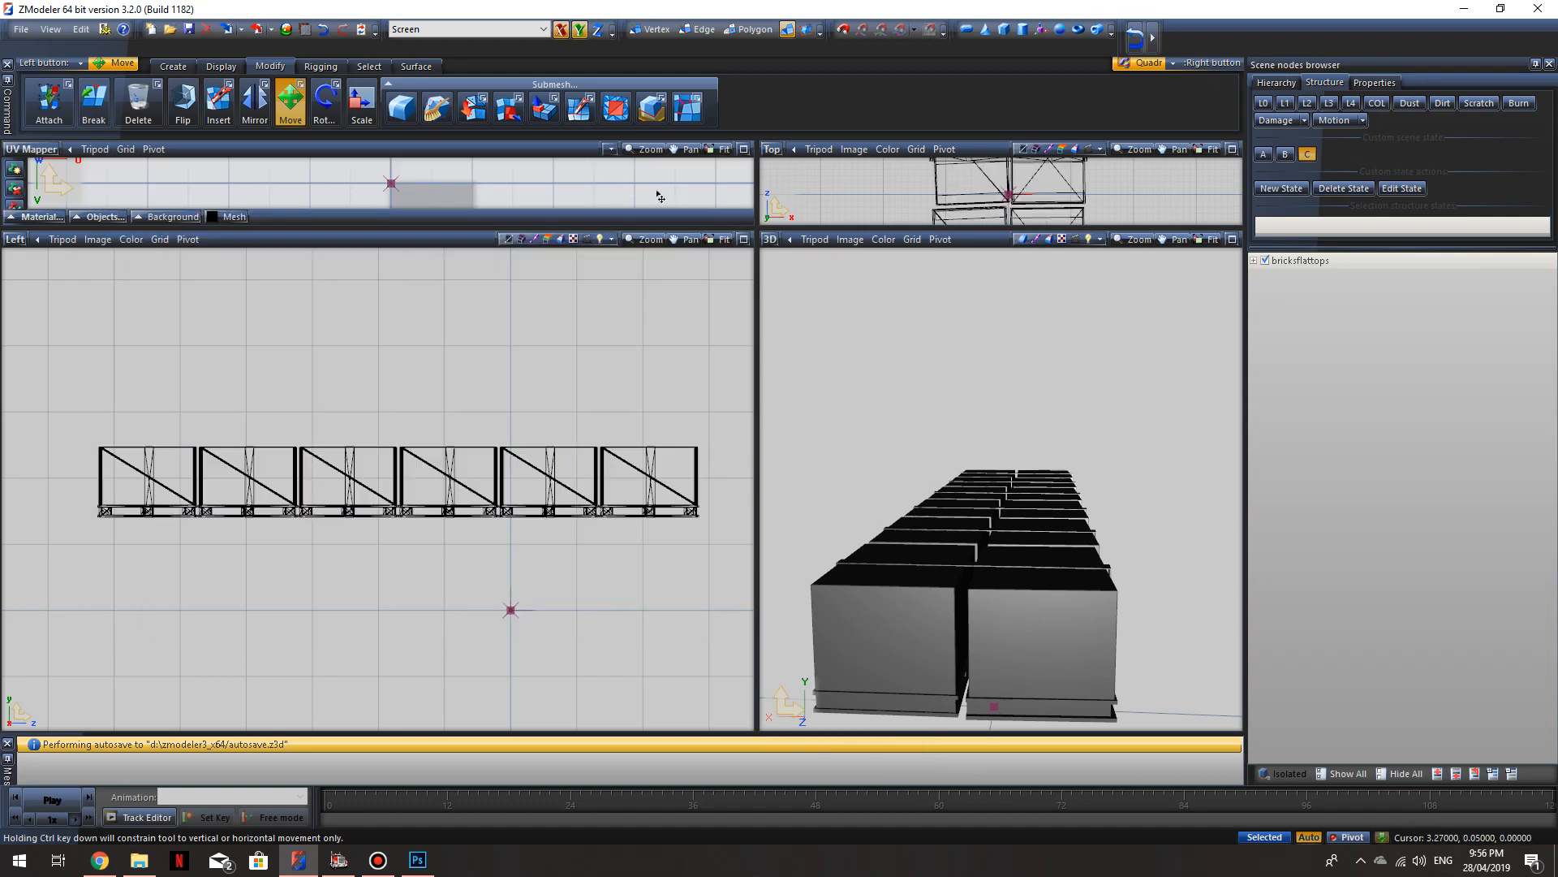
Step: Open the Material Browser and check the bricks cargo folder for the matching material file, returning to ZModeler
click(286, 30)
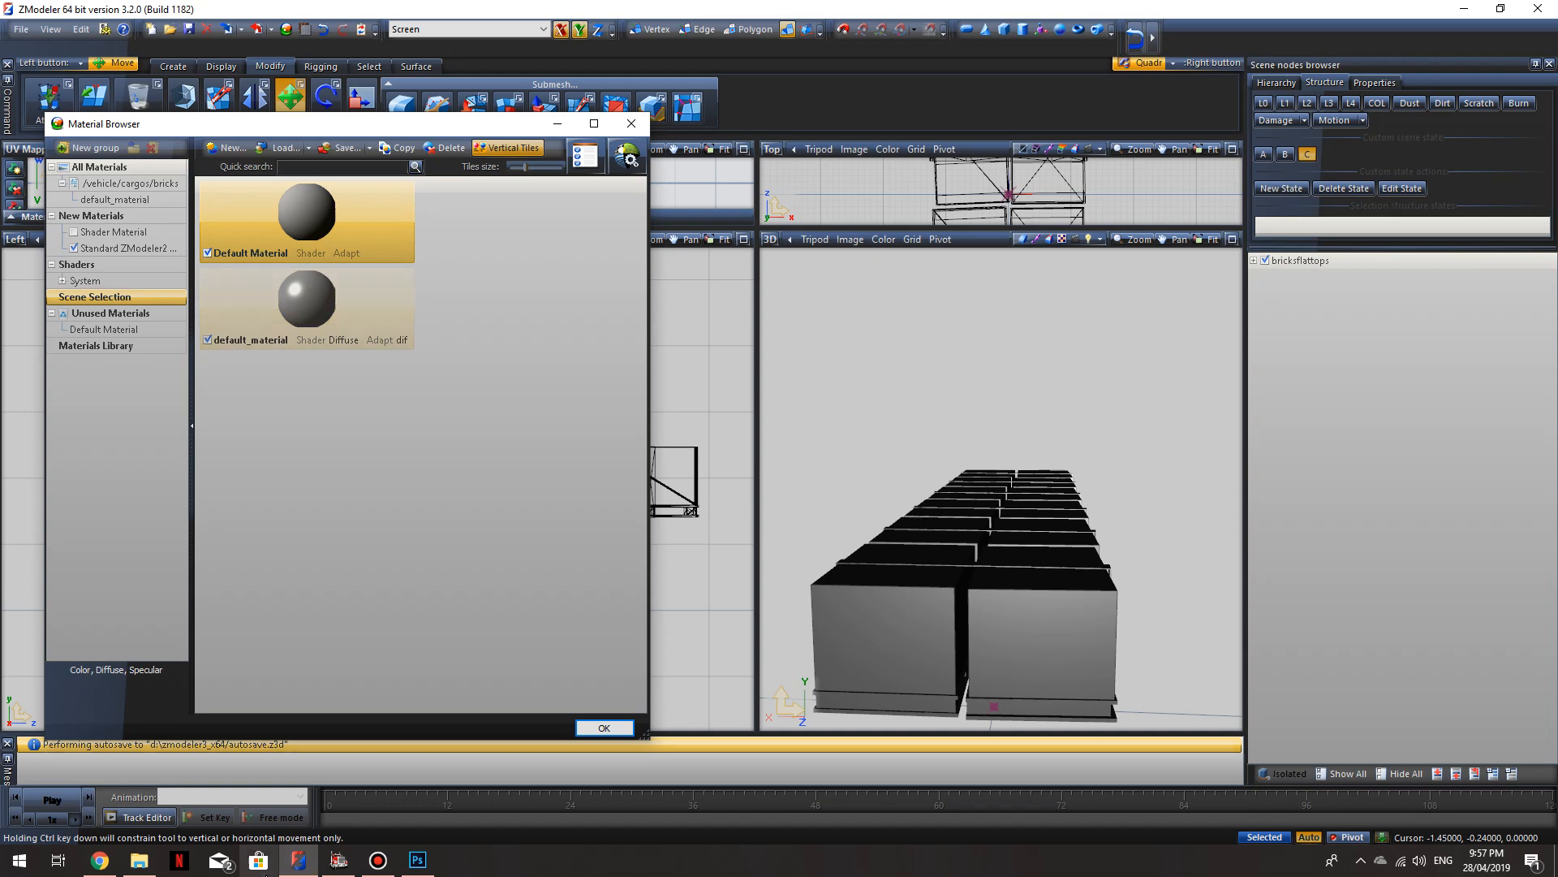
click(139, 859)
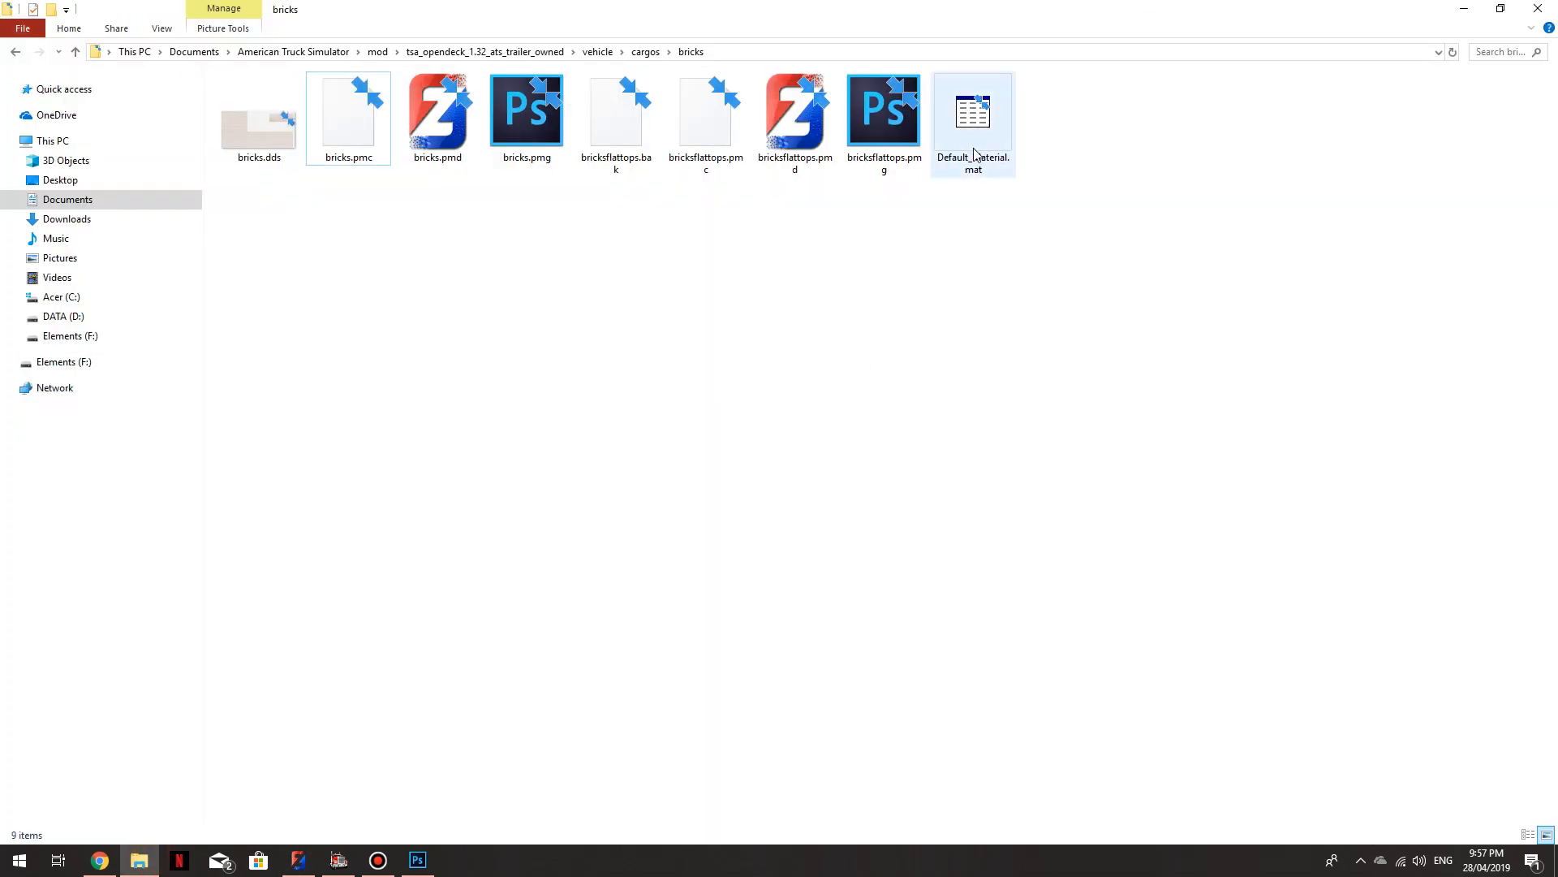
click(358, 77)
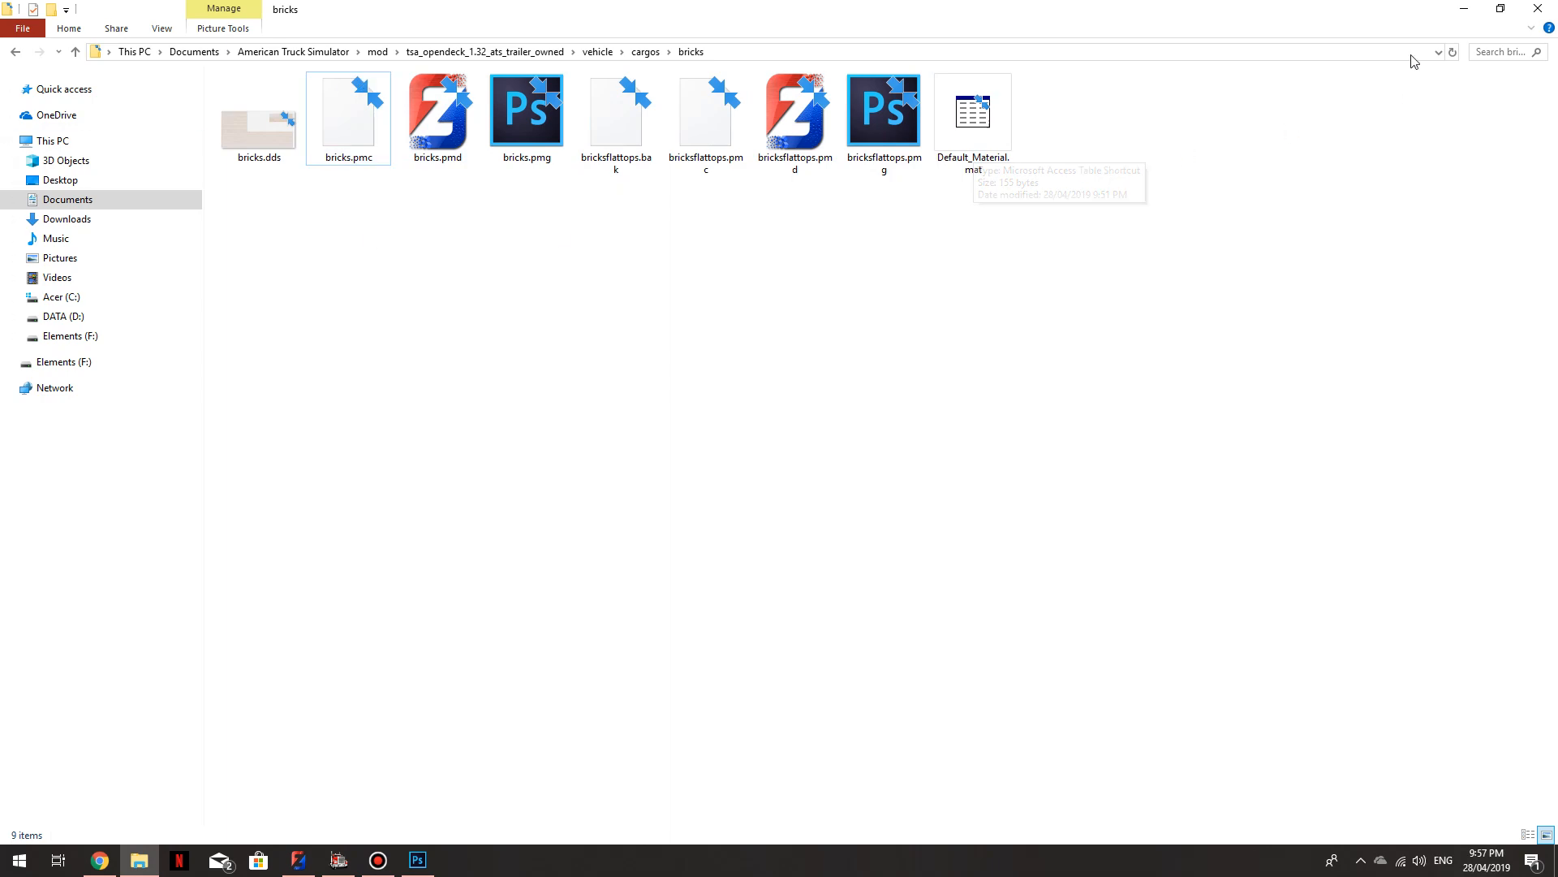
click(1461, 8)
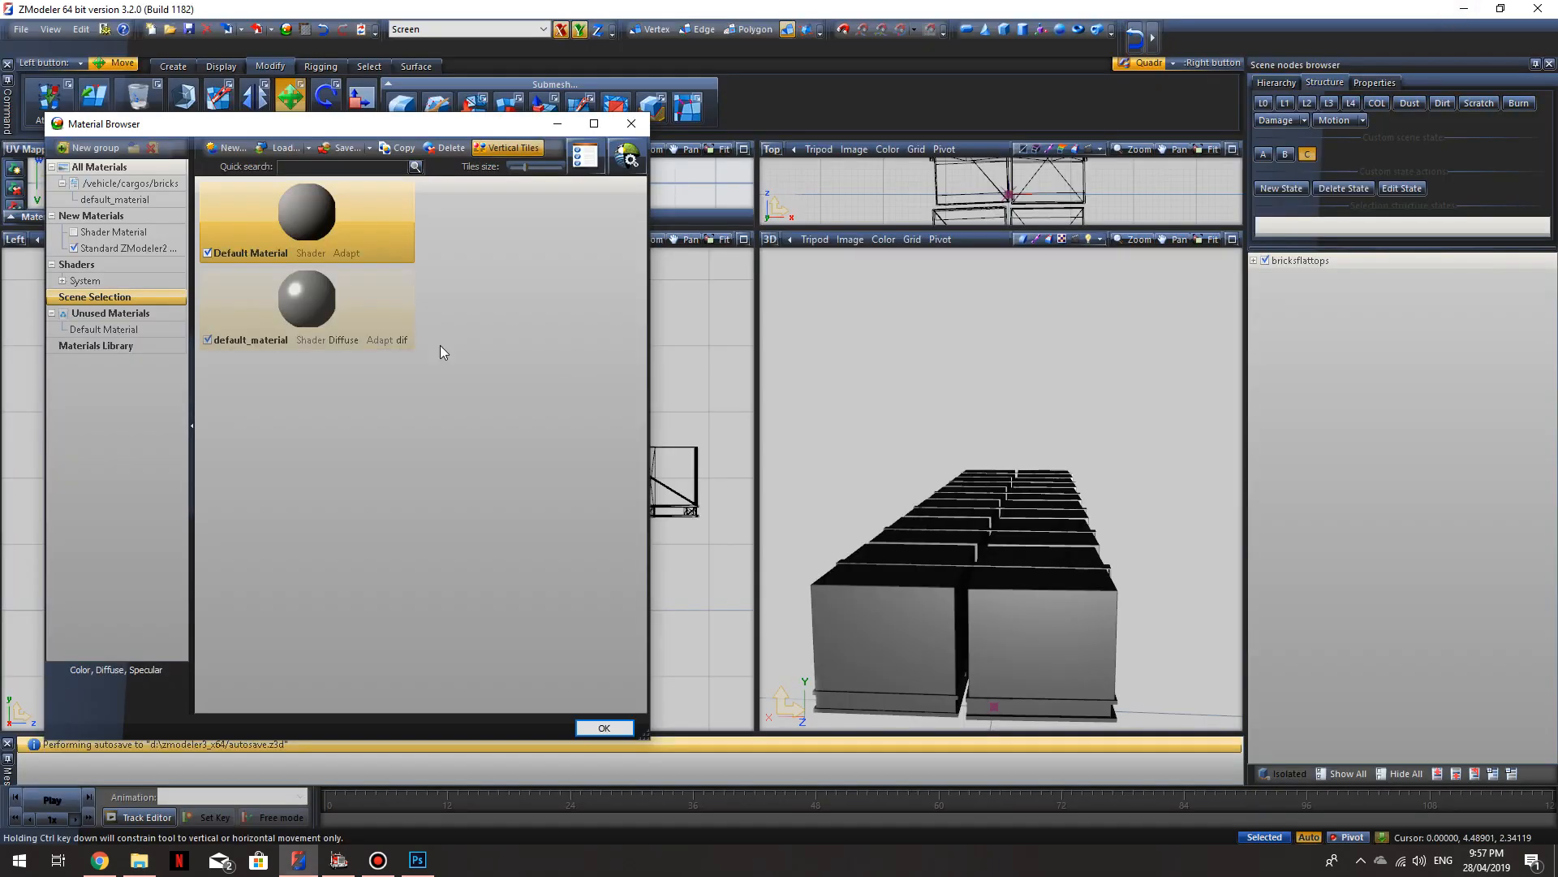
Step: Delete default_material from the Material Browser and create a new material named bricks
click(323, 334)
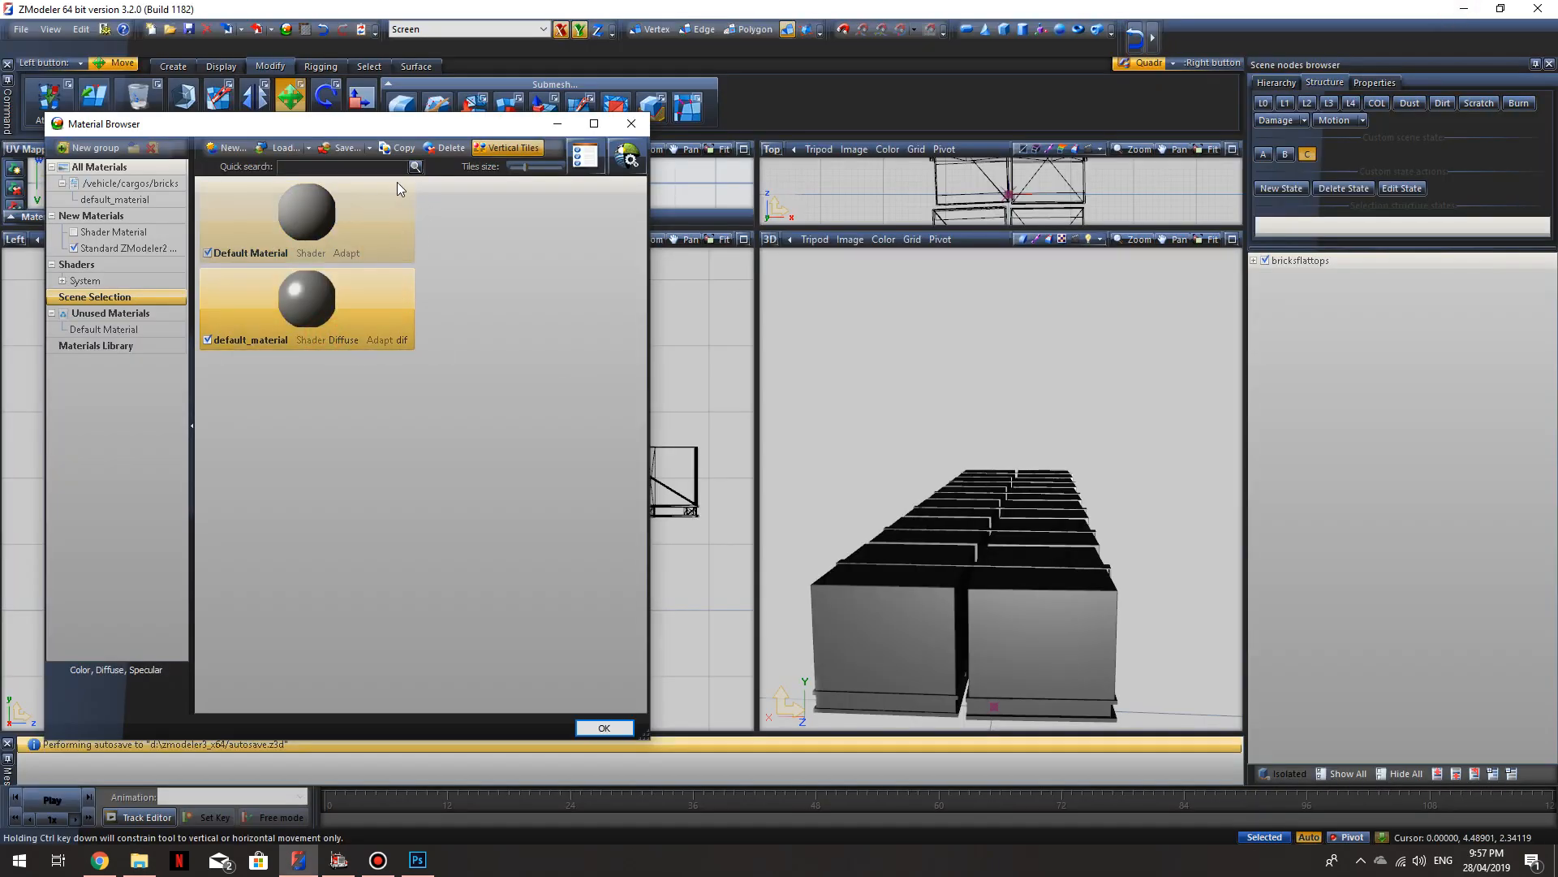
click(440, 151)
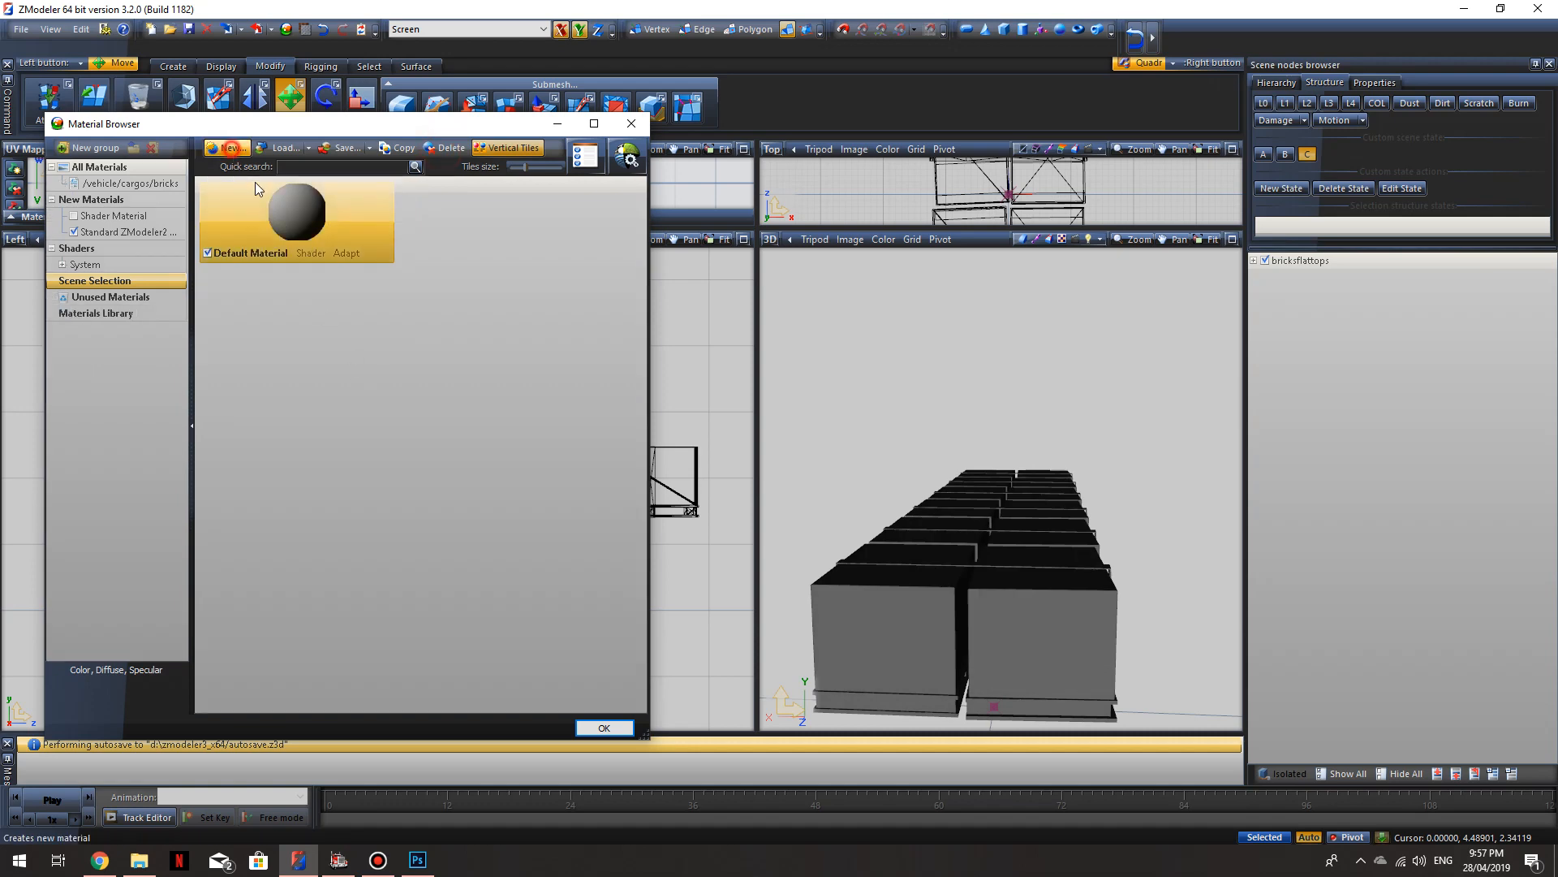
click(232, 148)
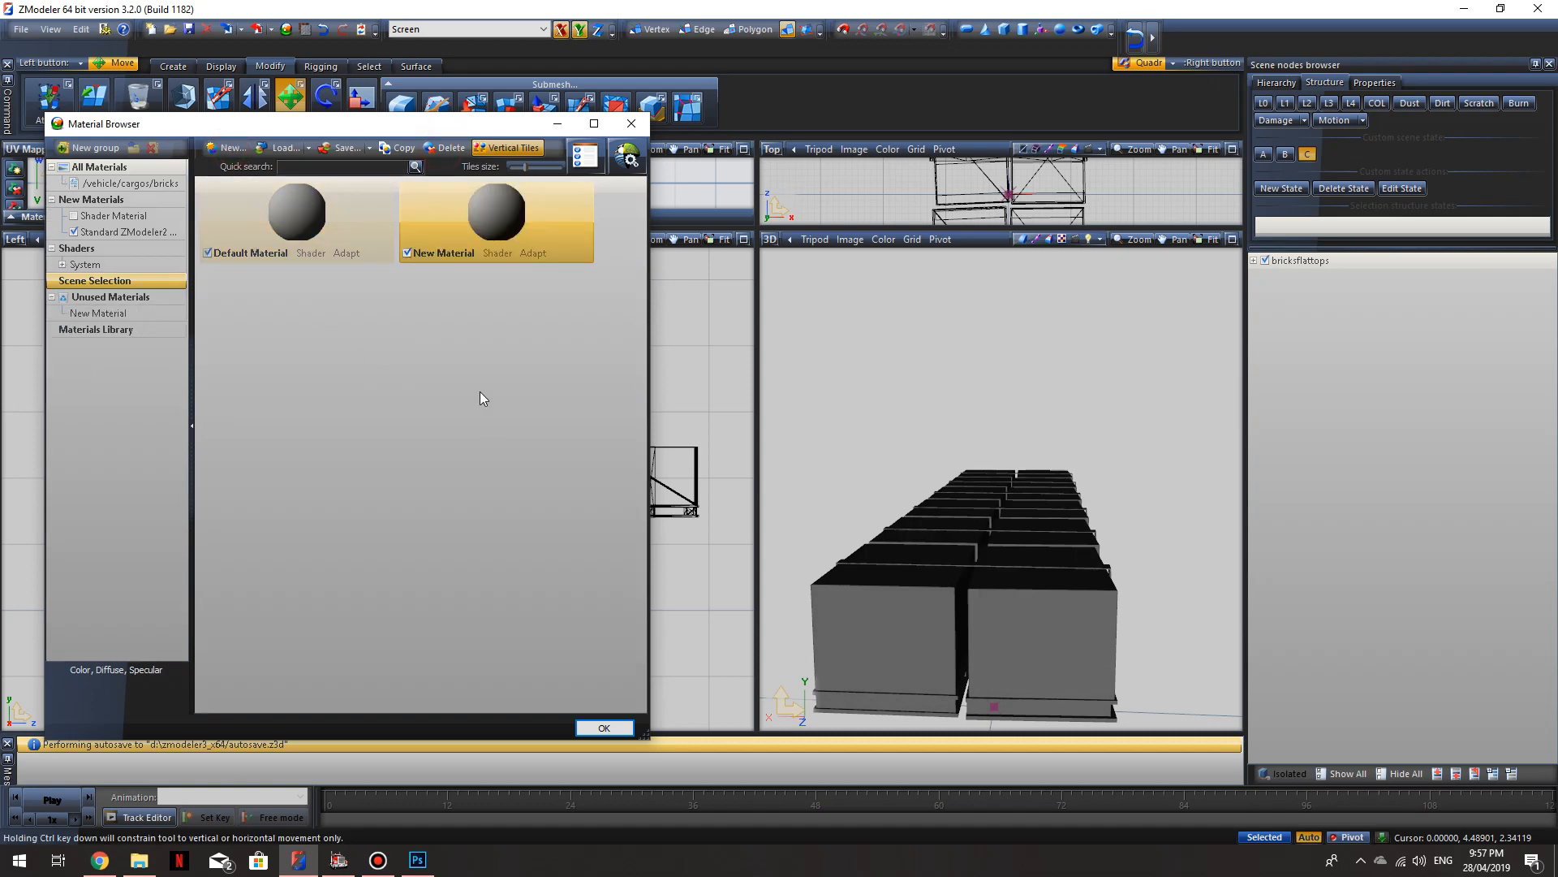
click(474, 251)
text(bricks)
click(404, 330)
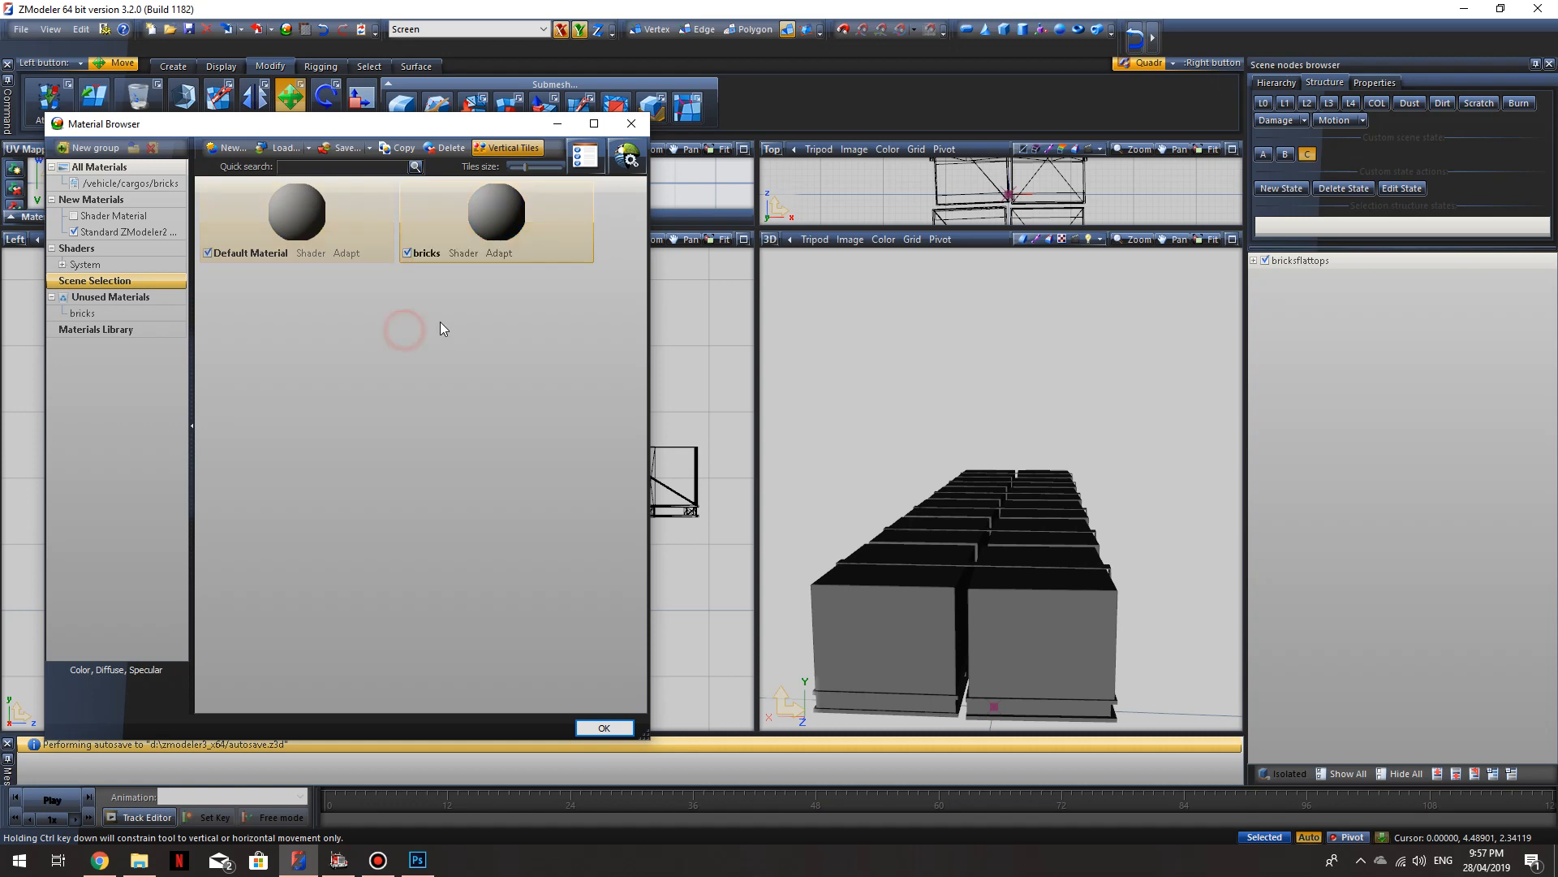
Step: Turn bricks into a shader material using the Diffuse+Spec system shader and set its adapt value to dif.spec
click(480, 245)
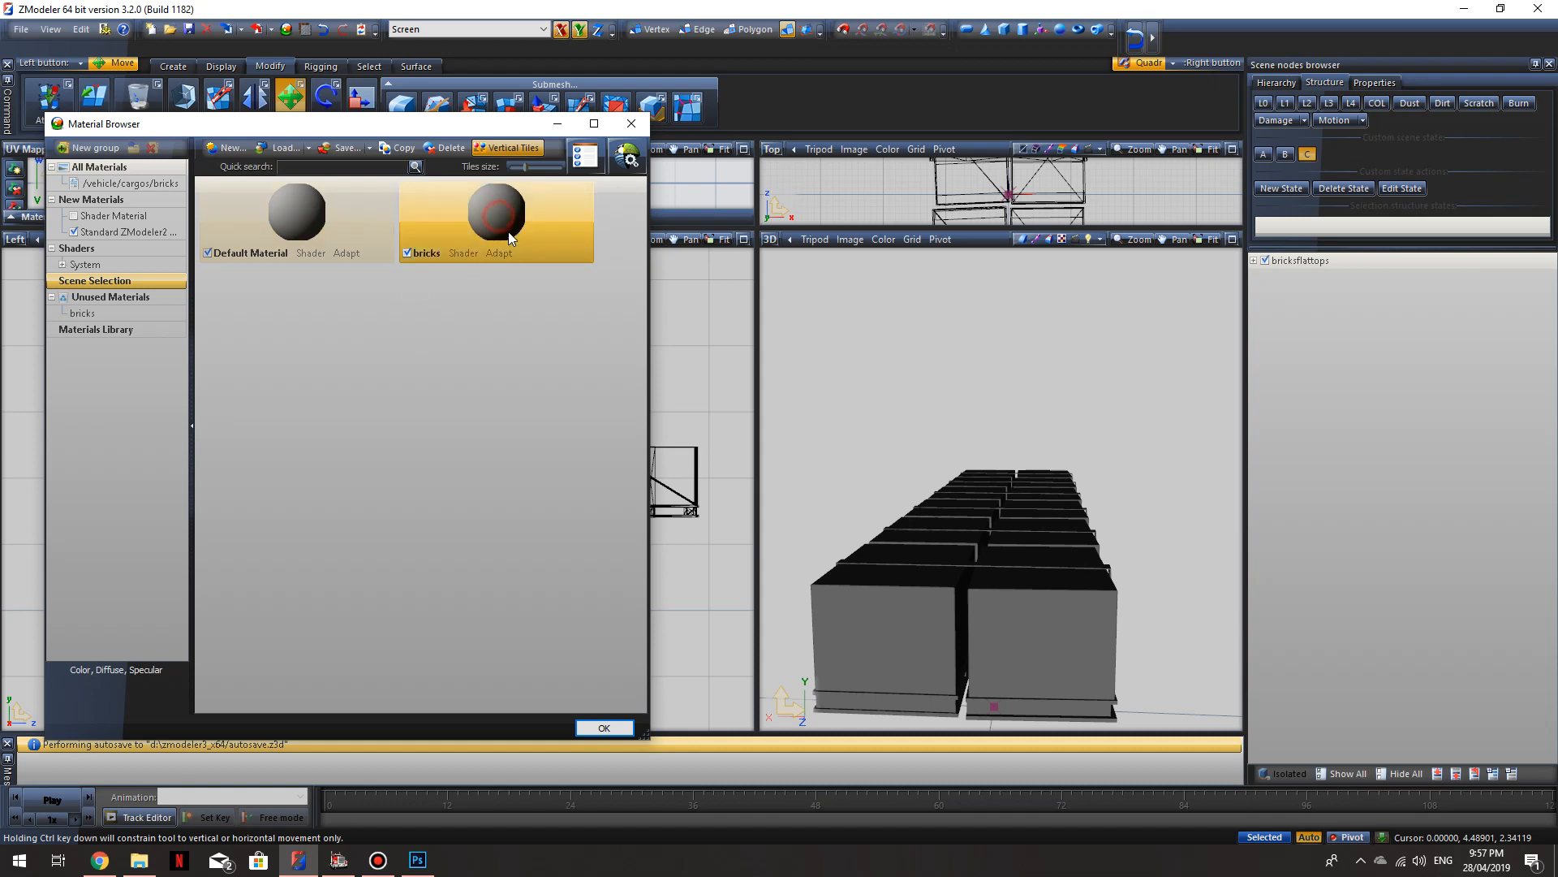
click(101, 217)
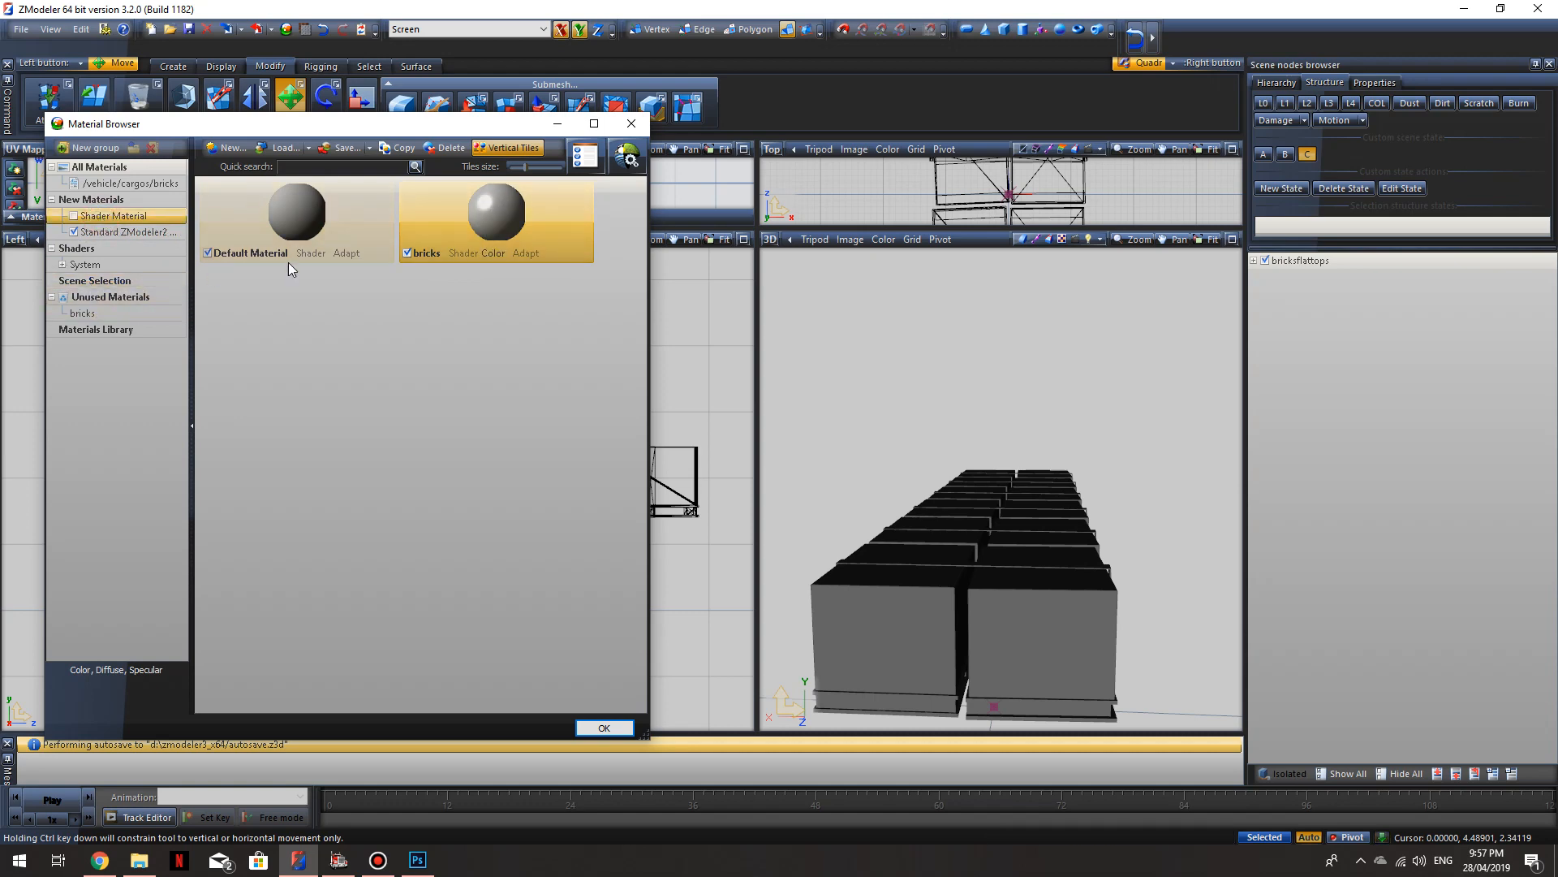
click(63, 264)
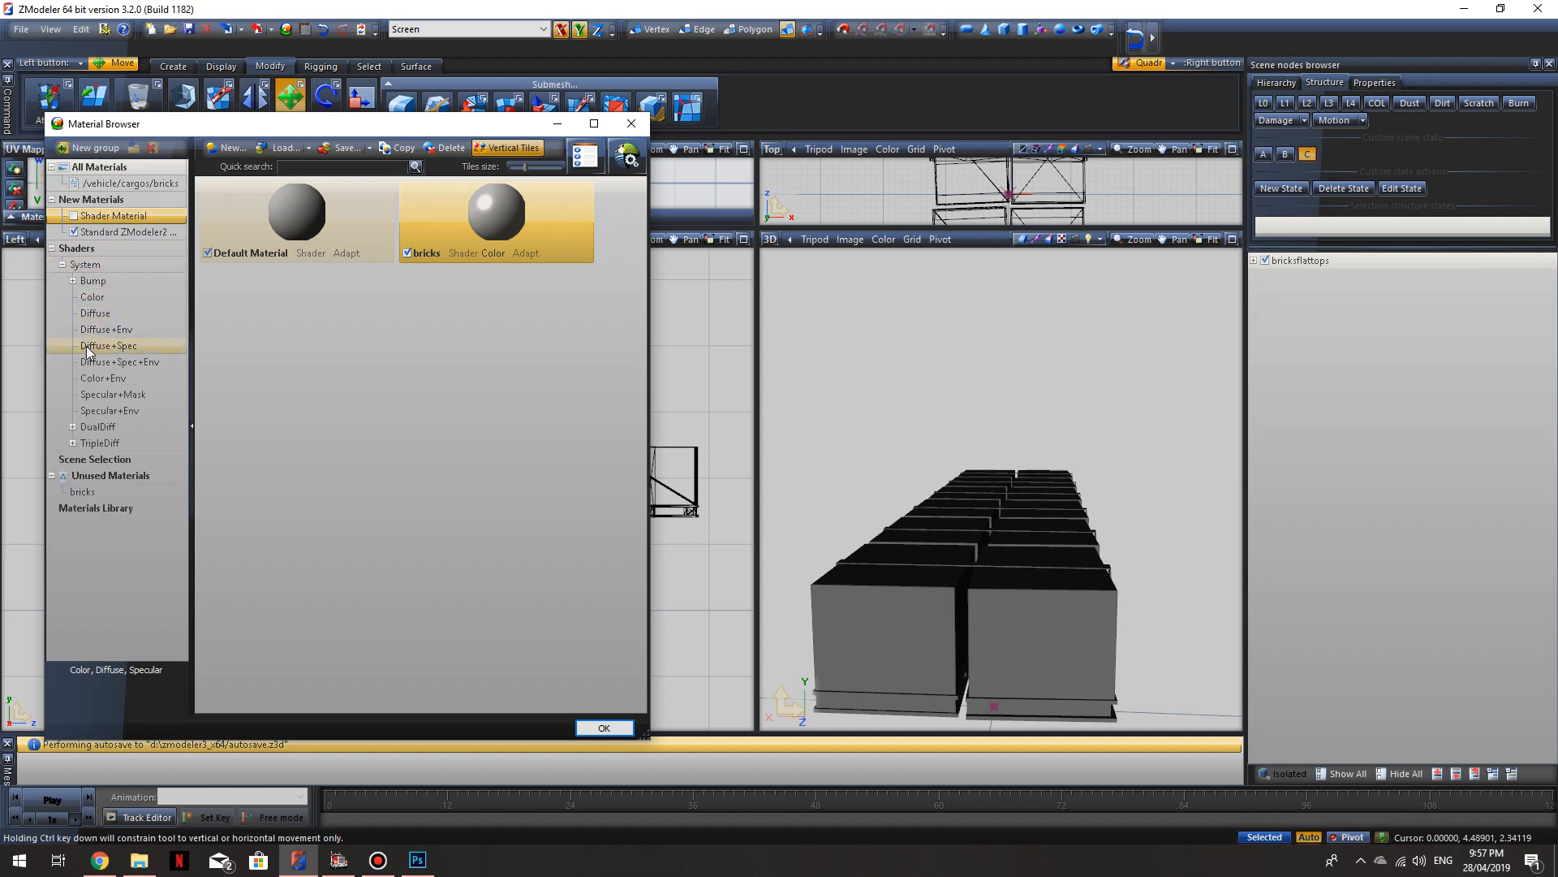
drag(86, 345, 503, 243)
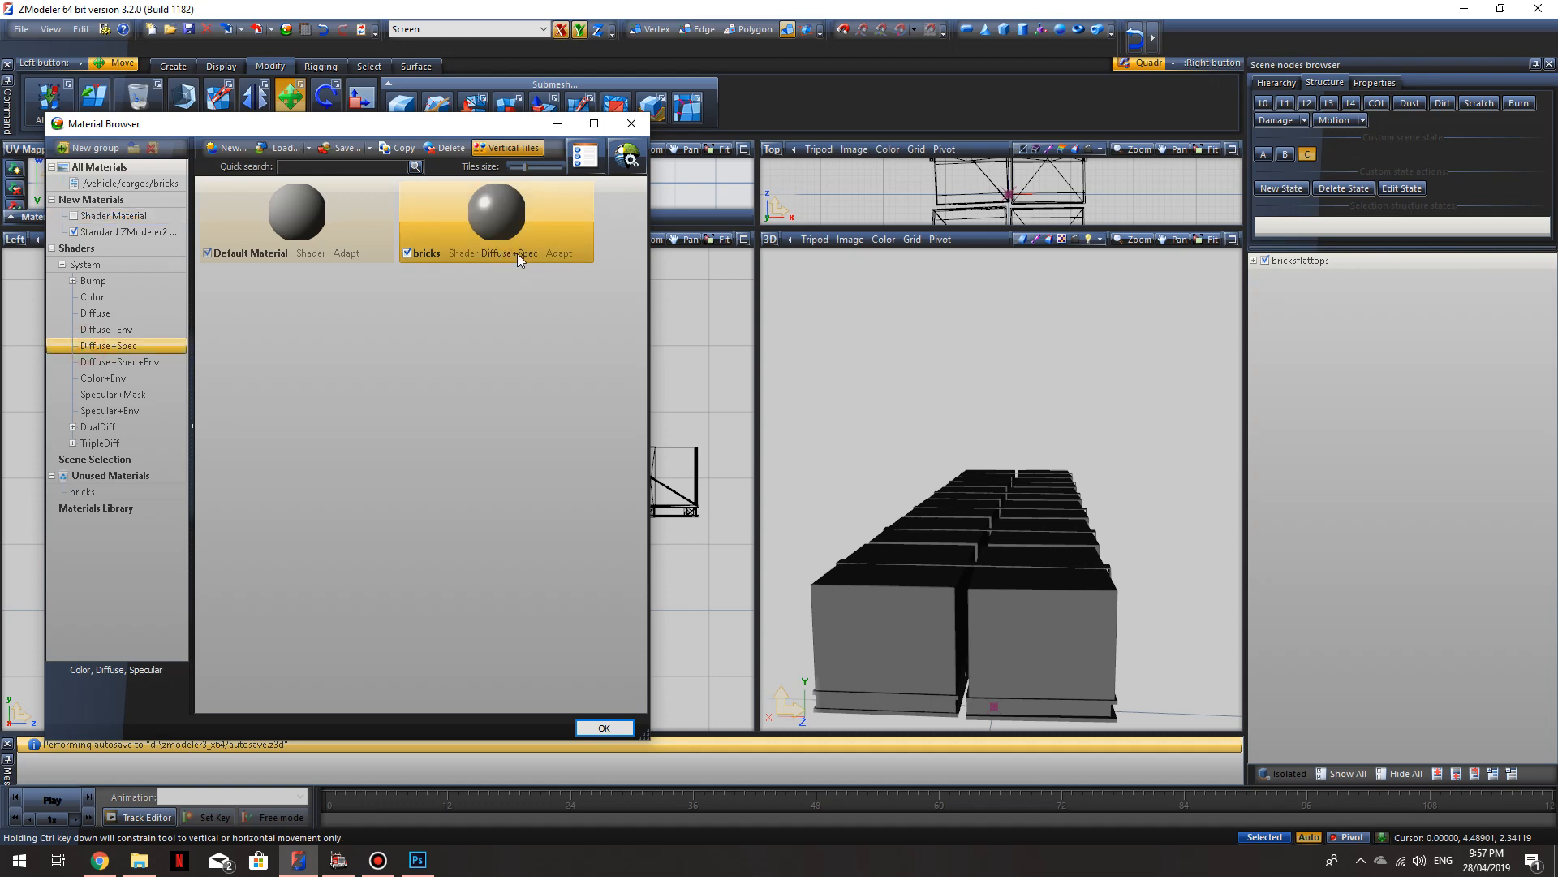
click(580, 252)
text(dif.spec)
click(553, 298)
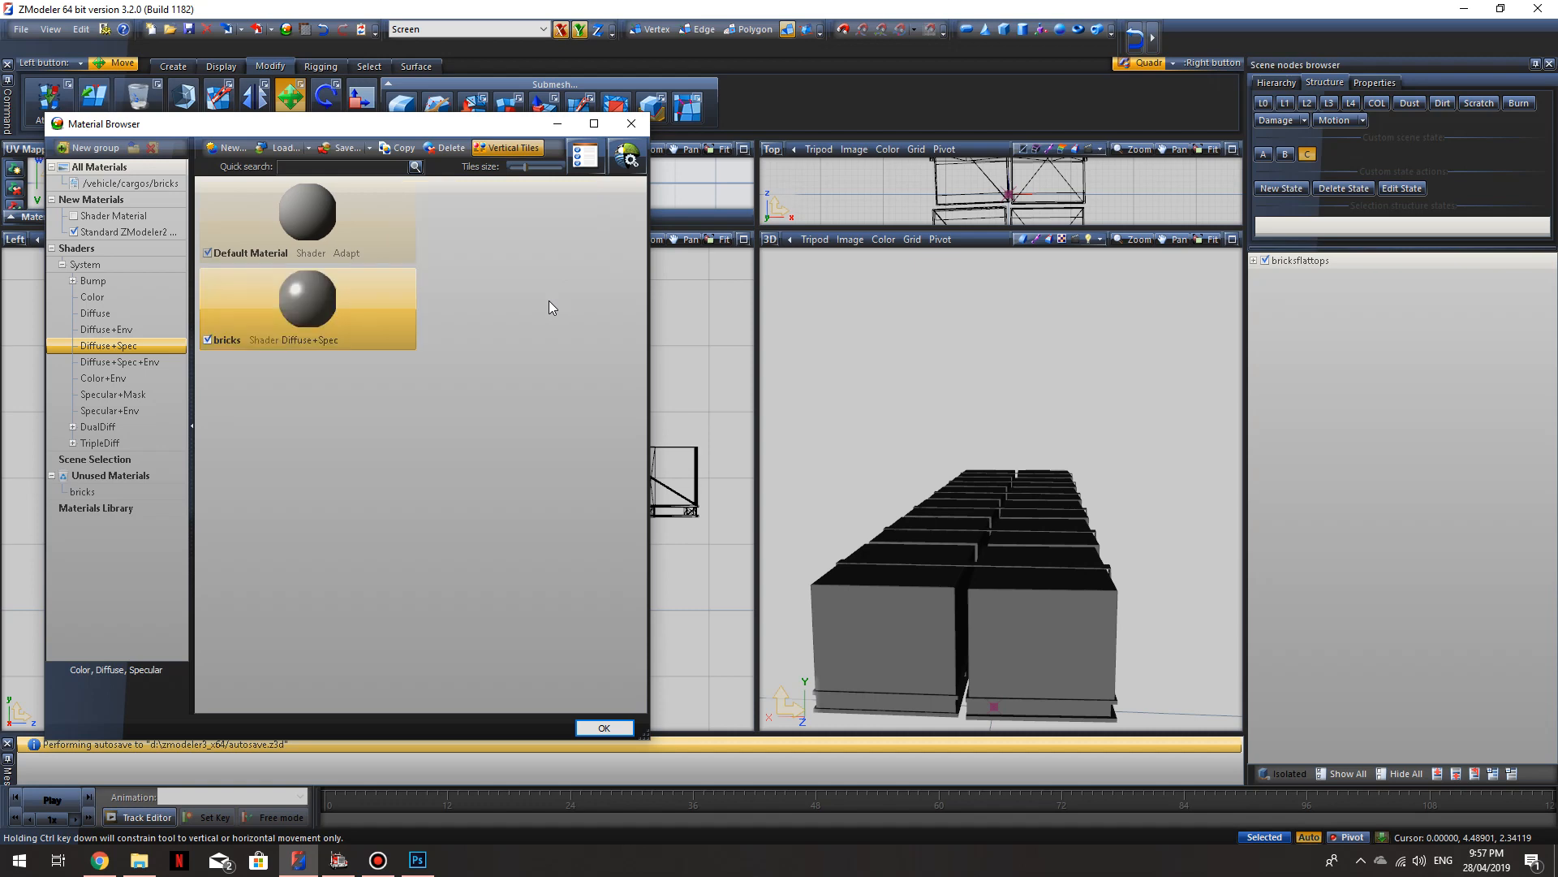
Step: In the bricks material's properties, set the blend source to One, the destination to Zero and the preset to No alpha blend
double_click(324, 317)
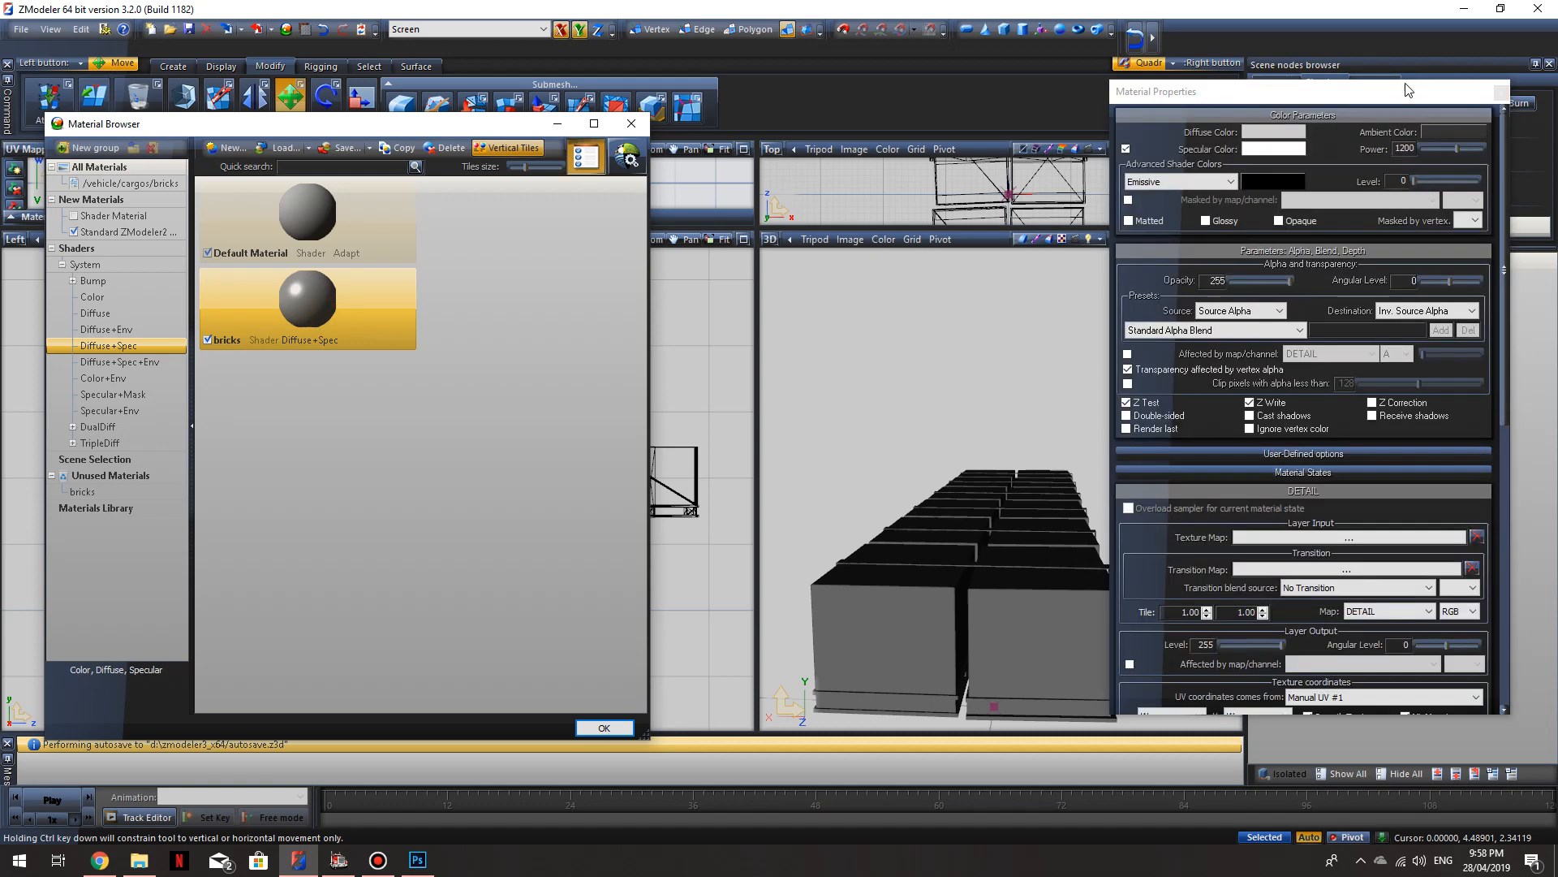
drag(1407, 89, 970, 106)
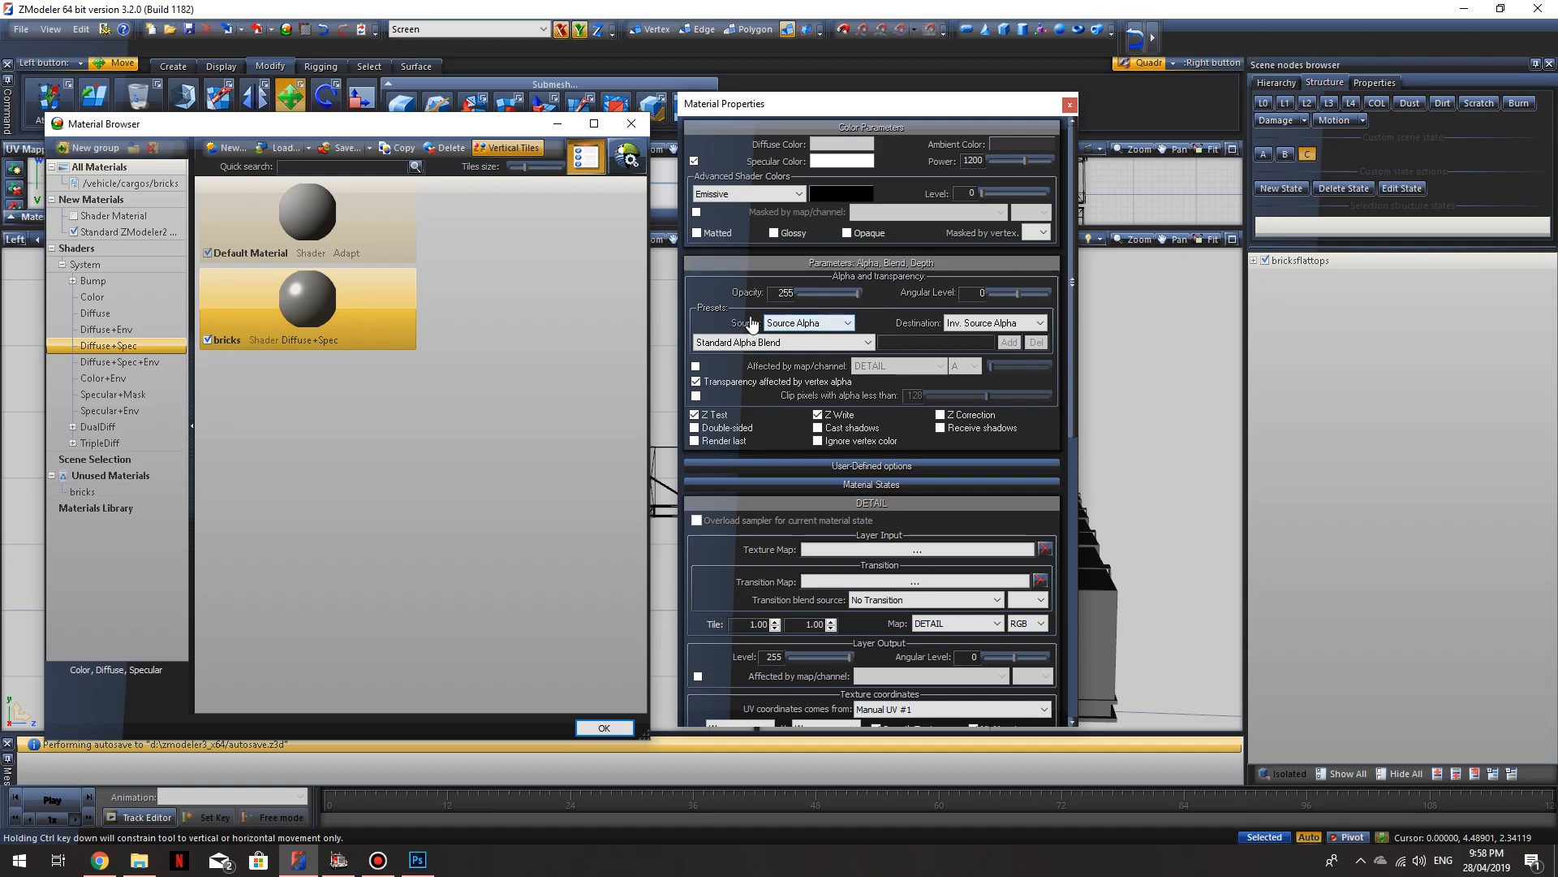
click(835, 324)
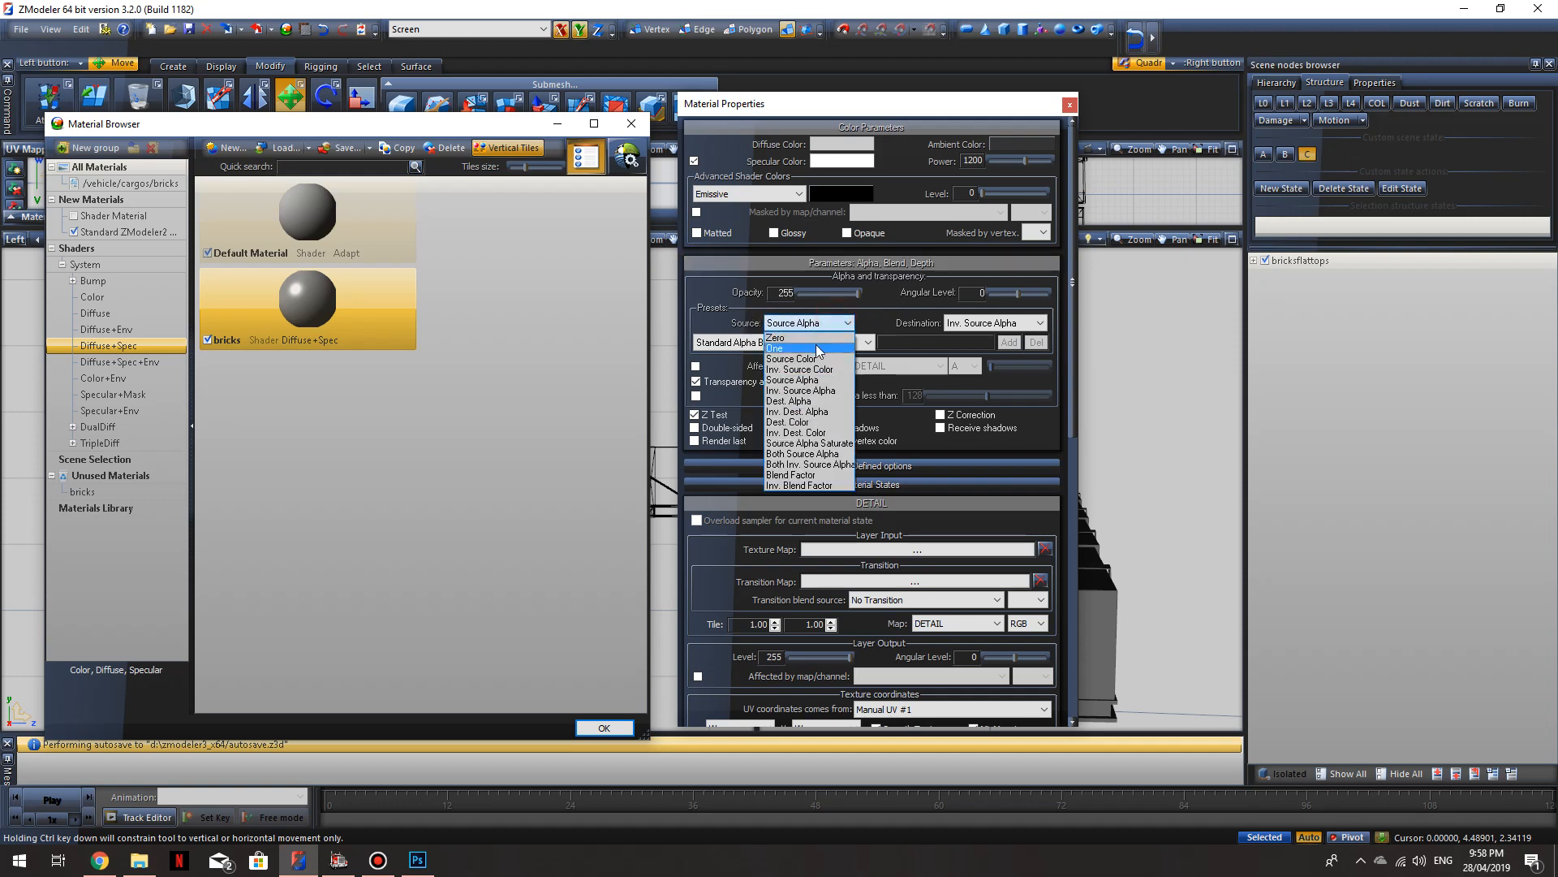
click(816, 344)
click(960, 324)
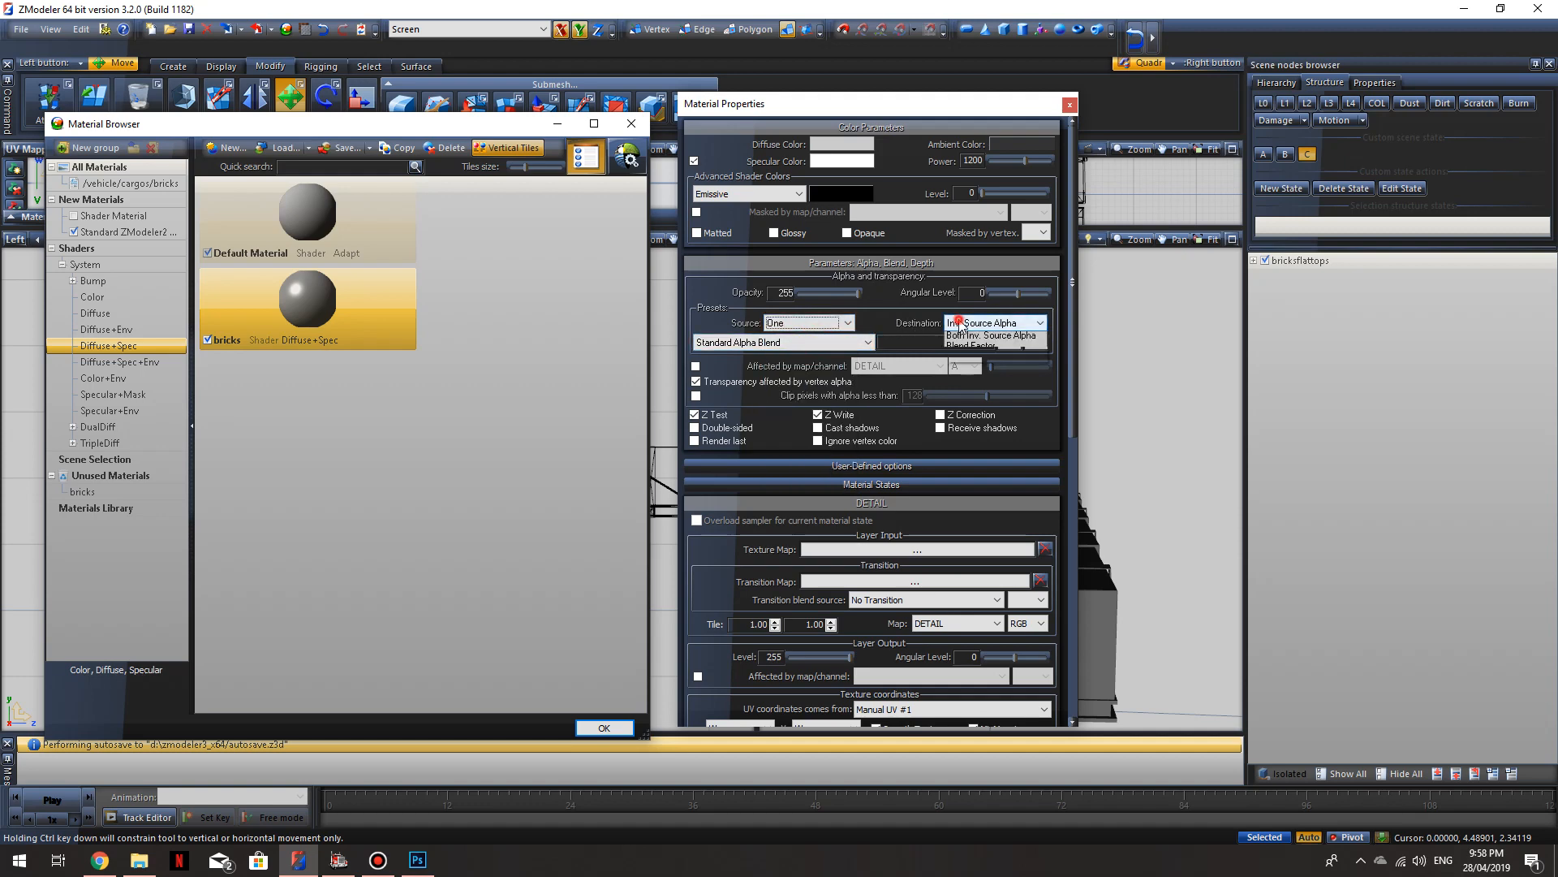
click(964, 339)
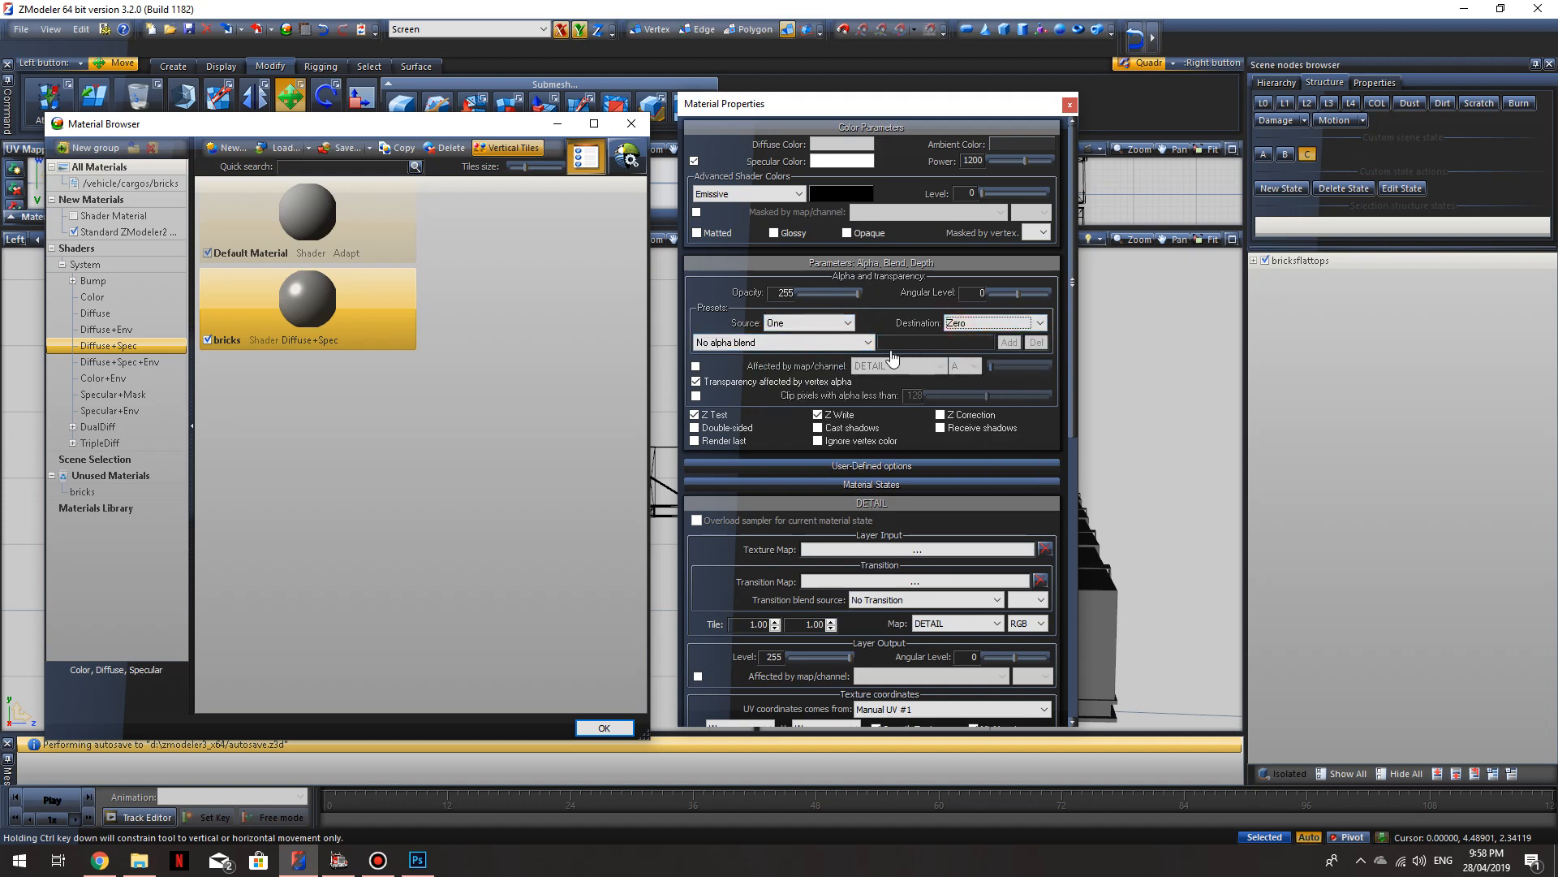
click(761, 344)
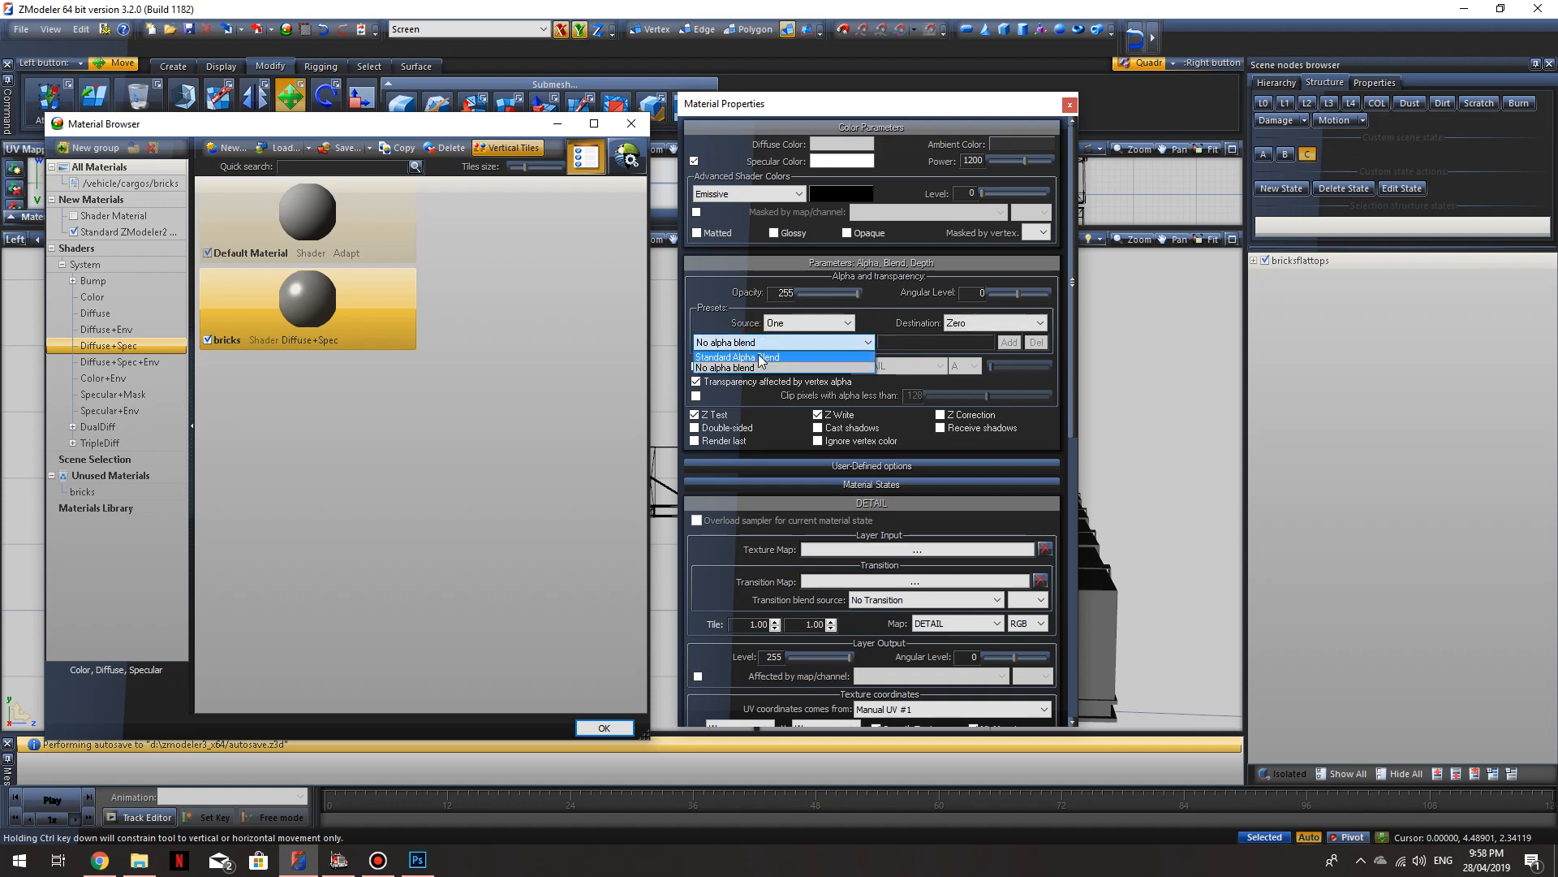
click(734, 367)
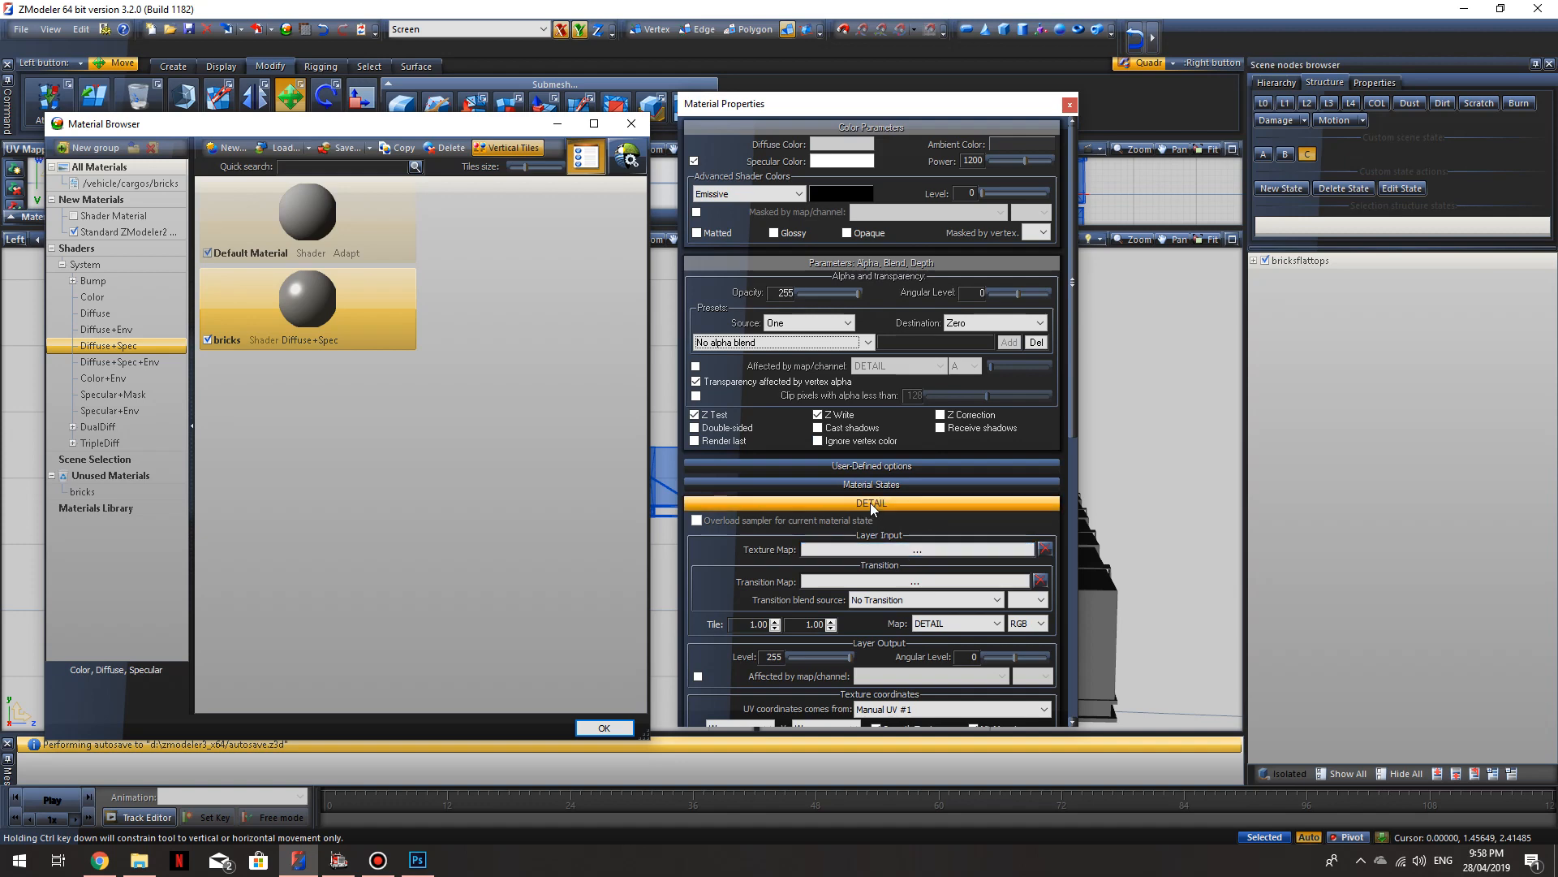
Step: Assign bricks.dds as the material's DETAIL texture map, set the specular power to 1095, and close the material windows
click(943, 550)
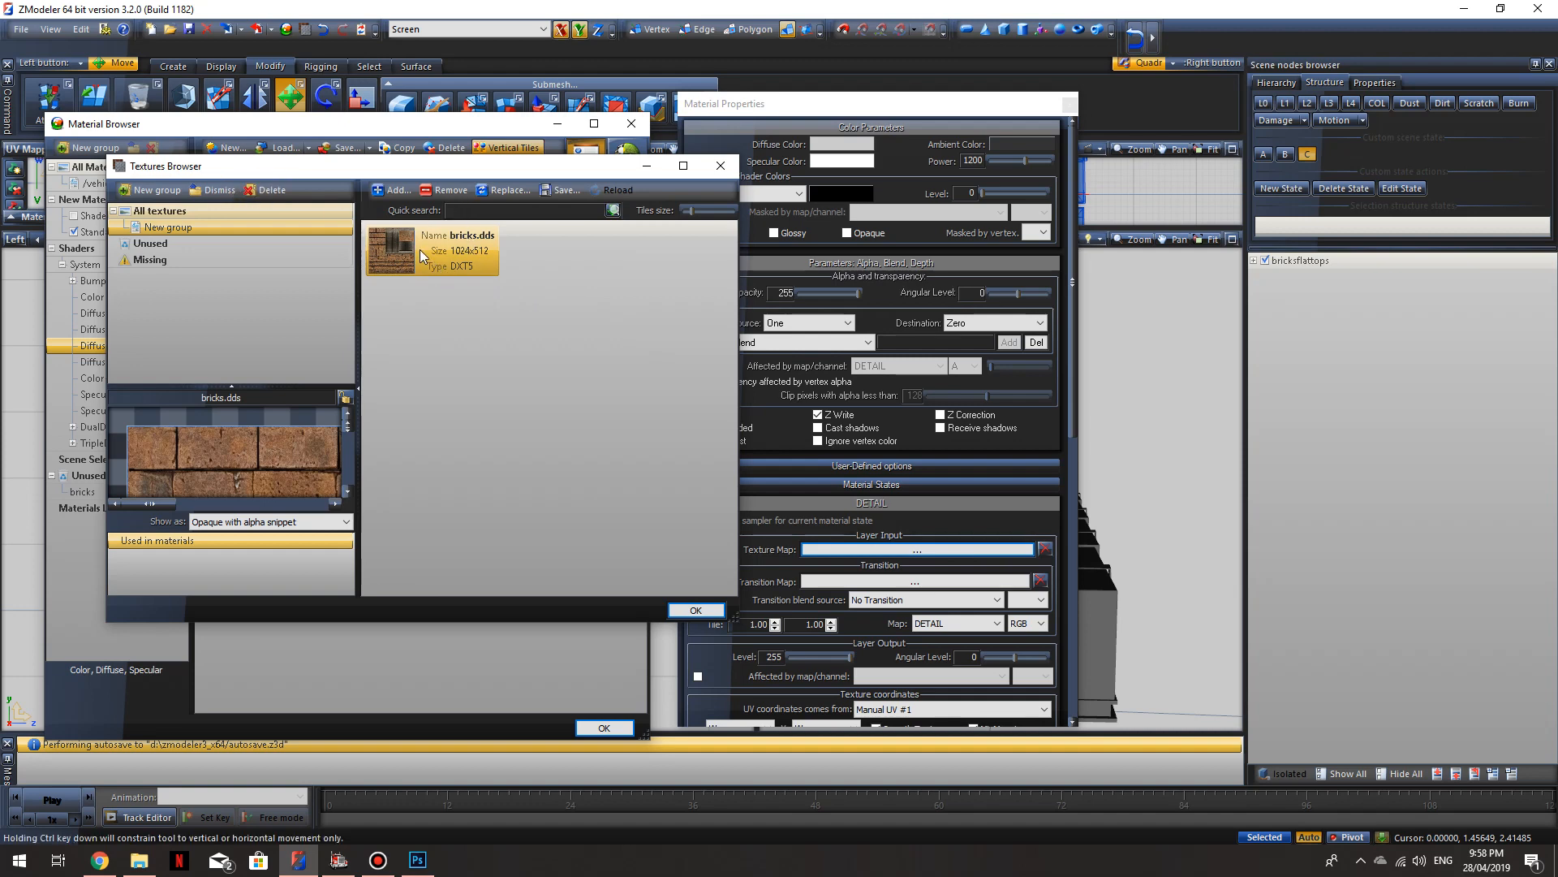
click(696, 610)
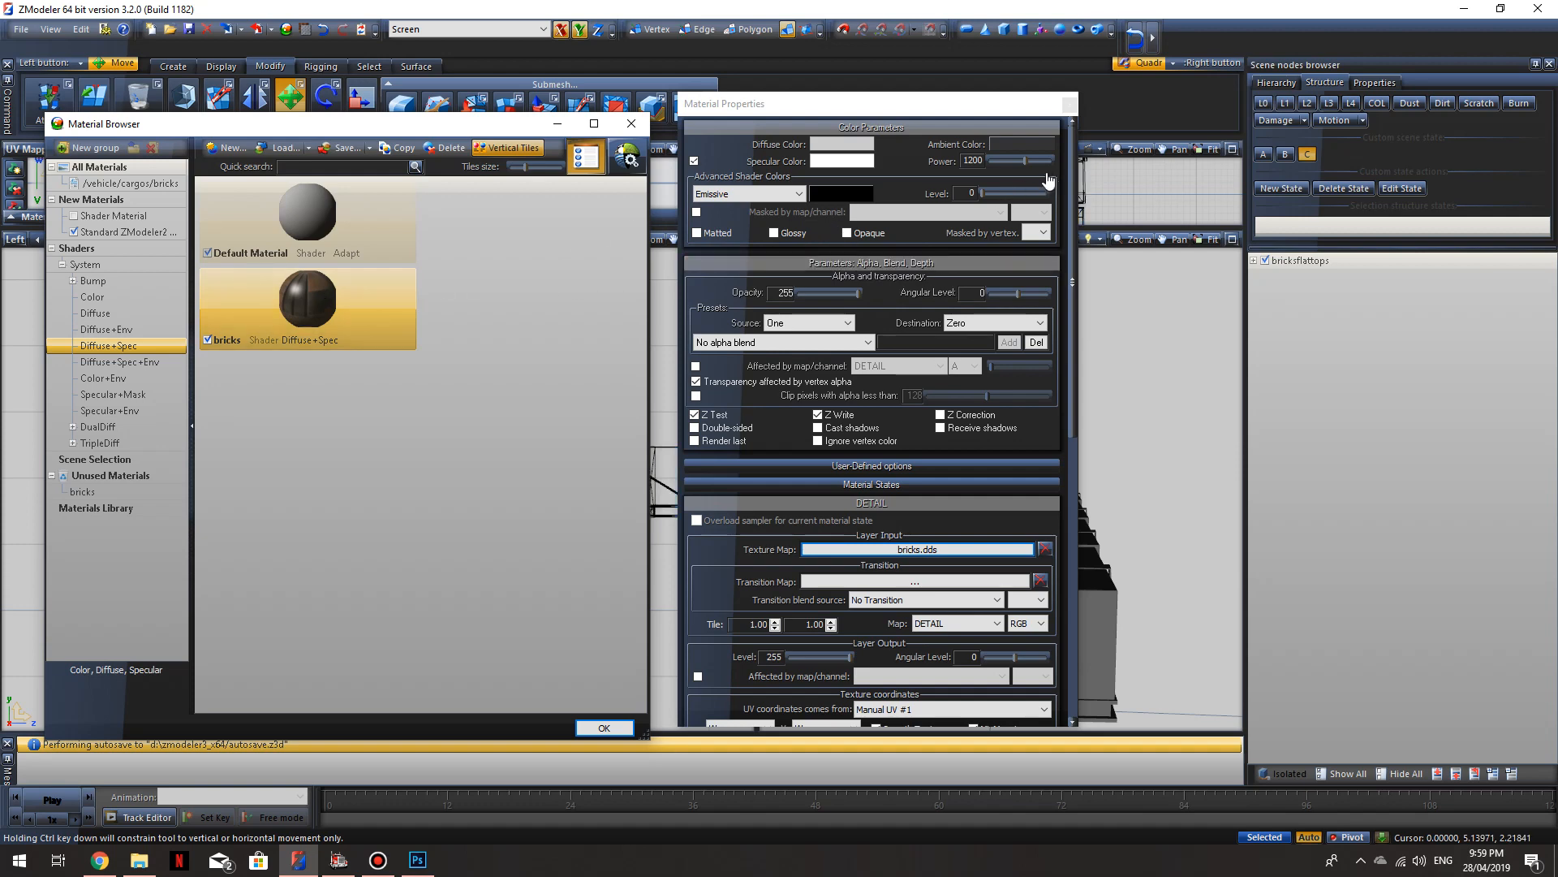
drag(1026, 160, 1024, 163)
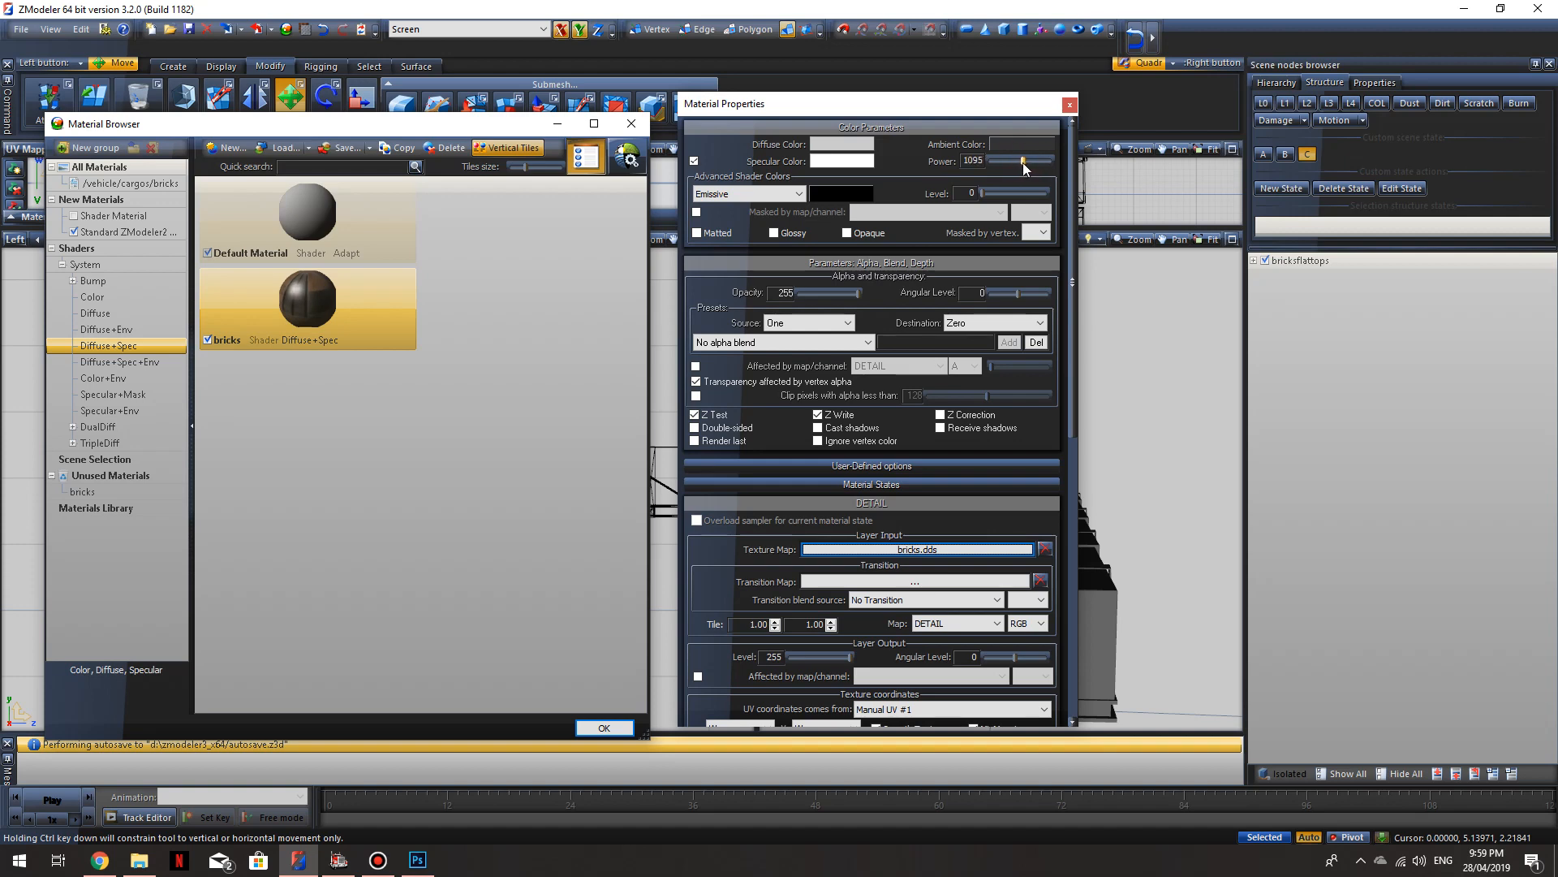
click(1071, 105)
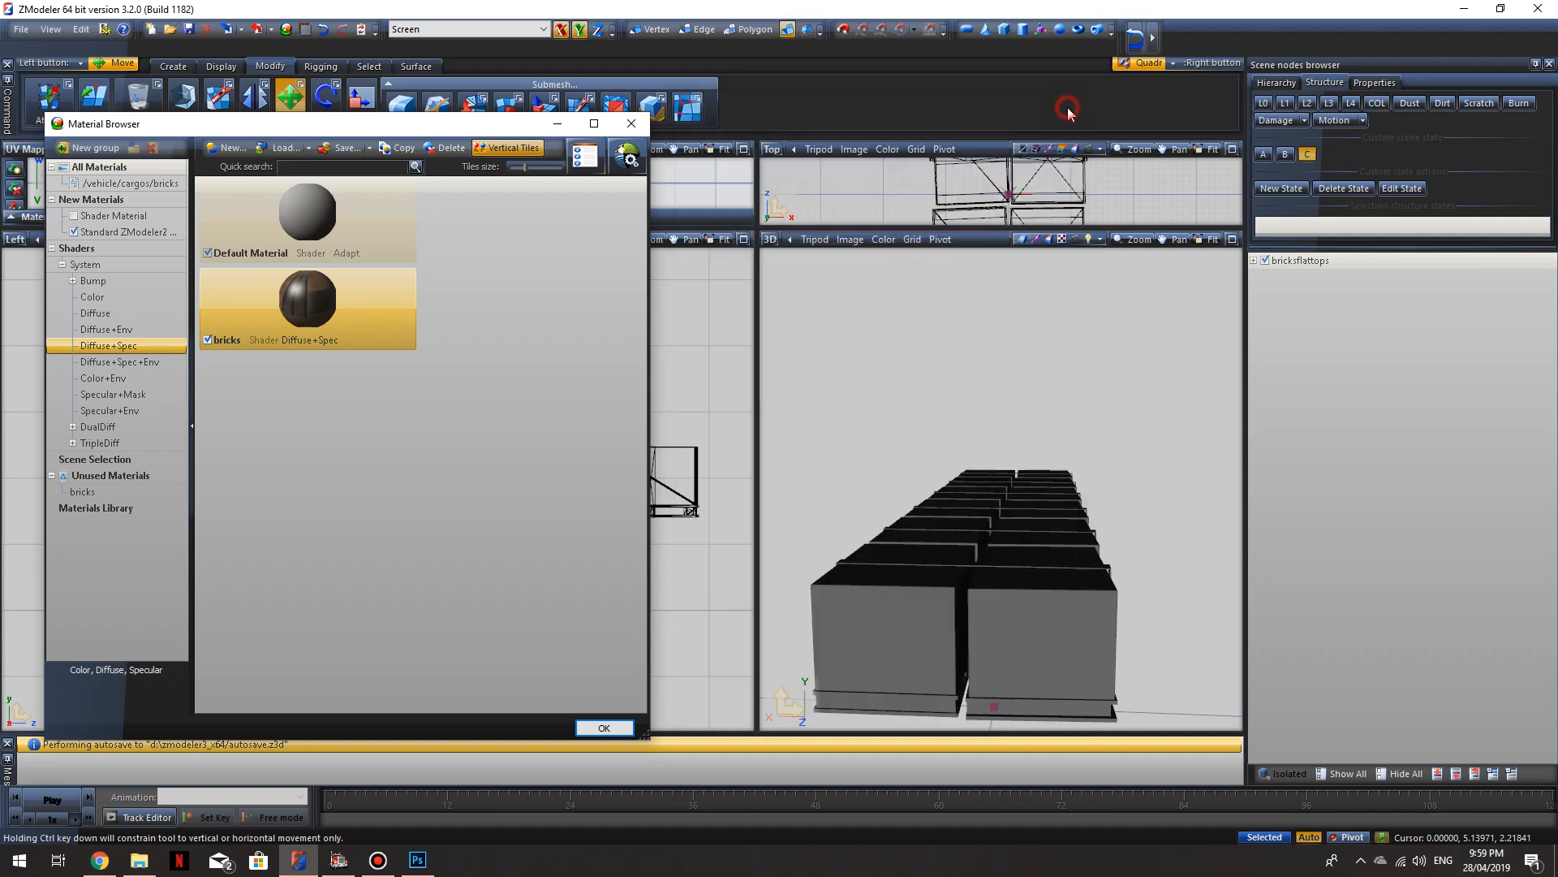
click(604, 727)
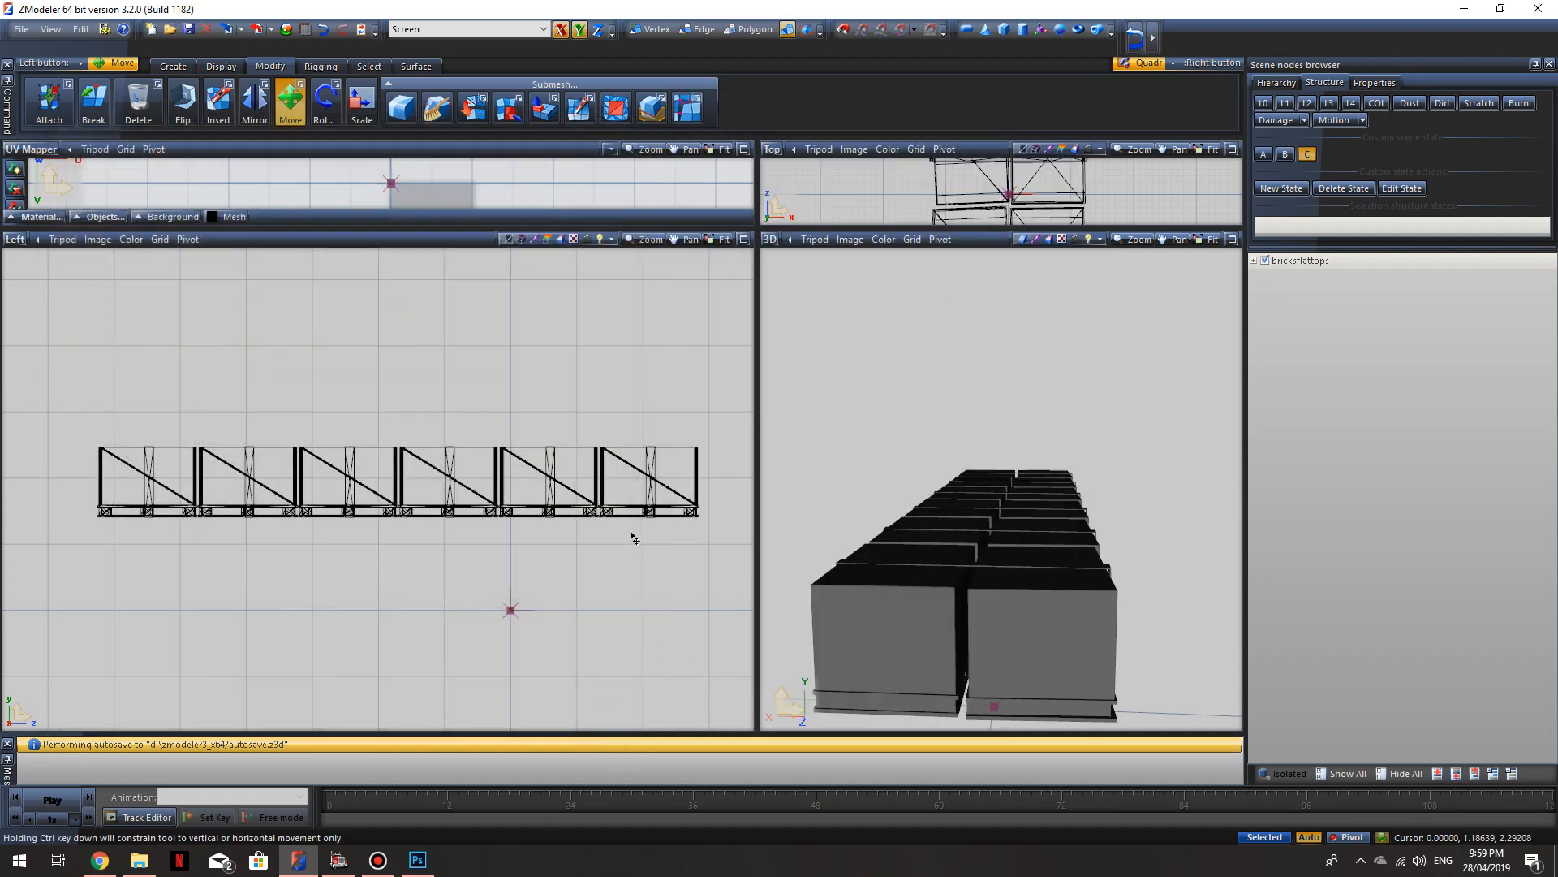
Step: Expand the bricksflattops node and check what Flat_pt and state B display by toggling their visibility
middle_drag(1117, 536, 1196, 431)
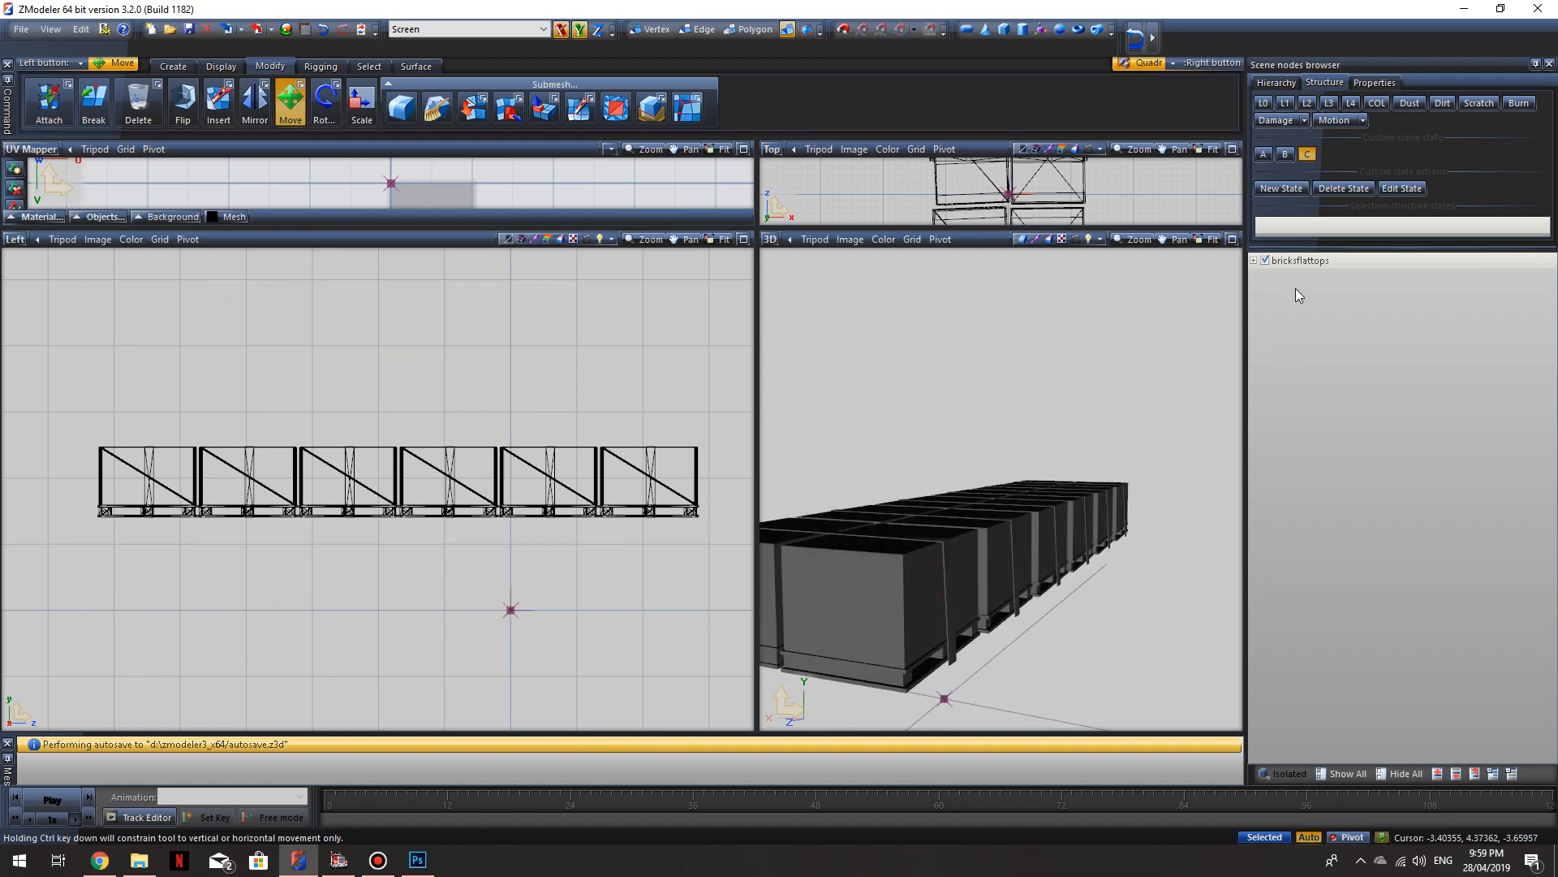
click(1254, 261)
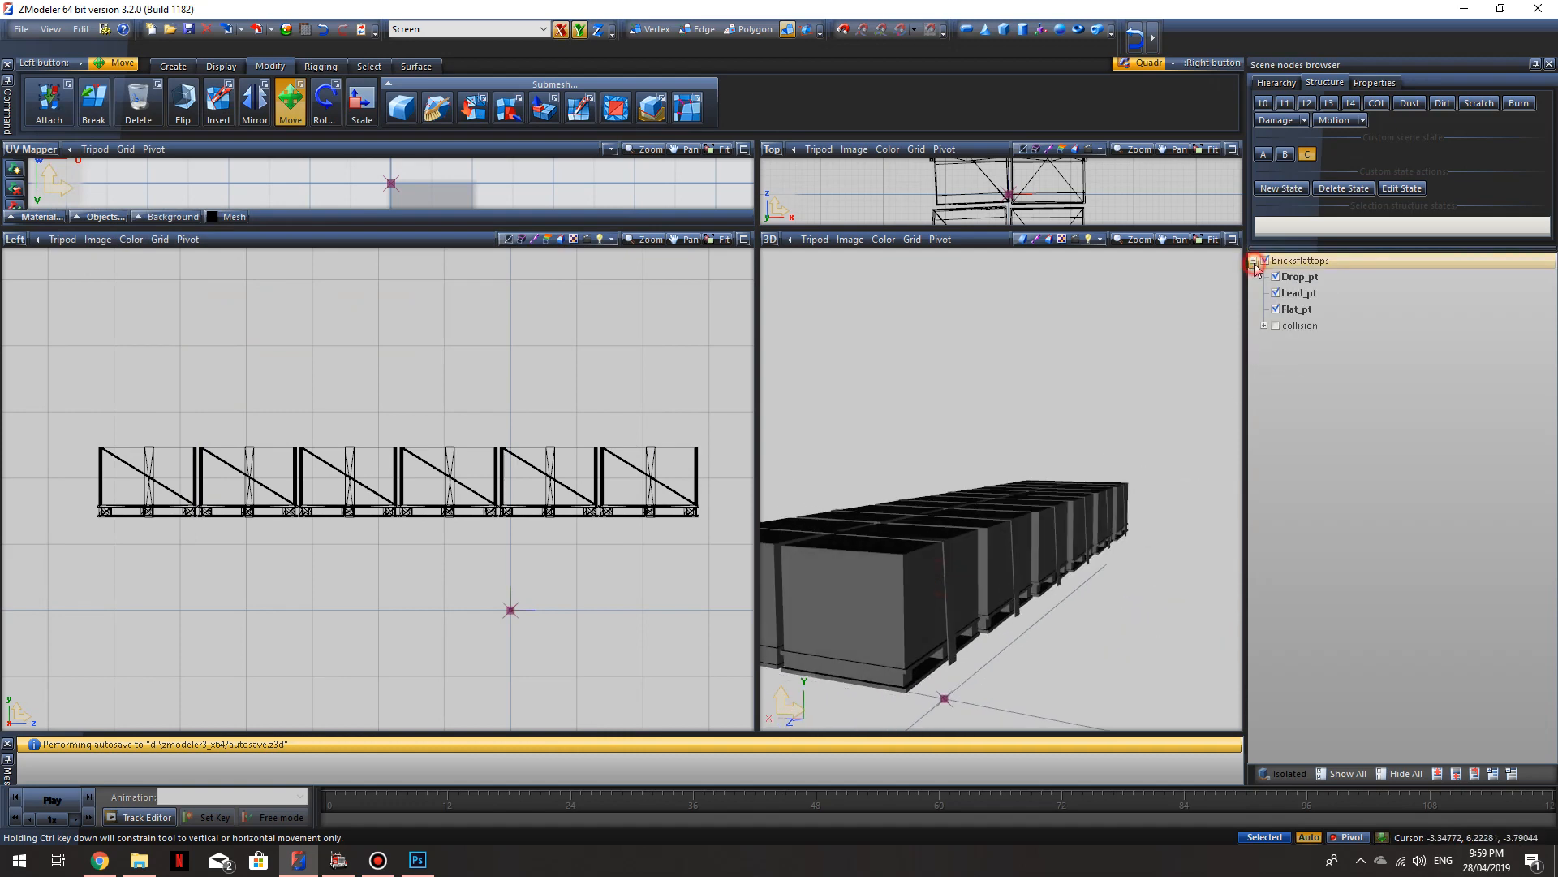
click(1277, 309)
click(1277, 309)
click(1276, 309)
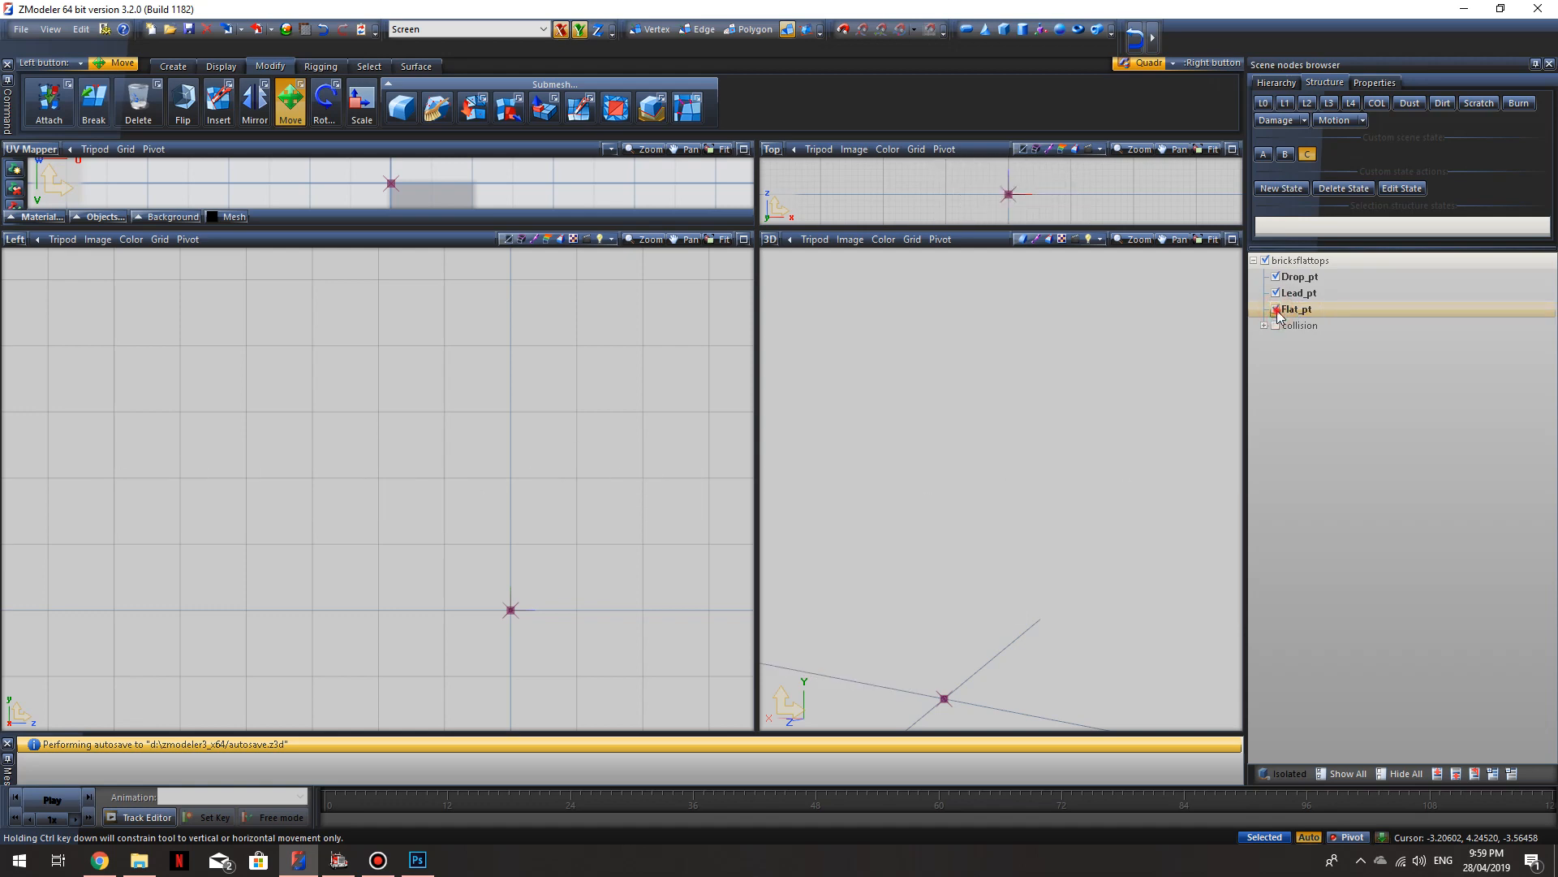
click(1277, 309)
click(1285, 154)
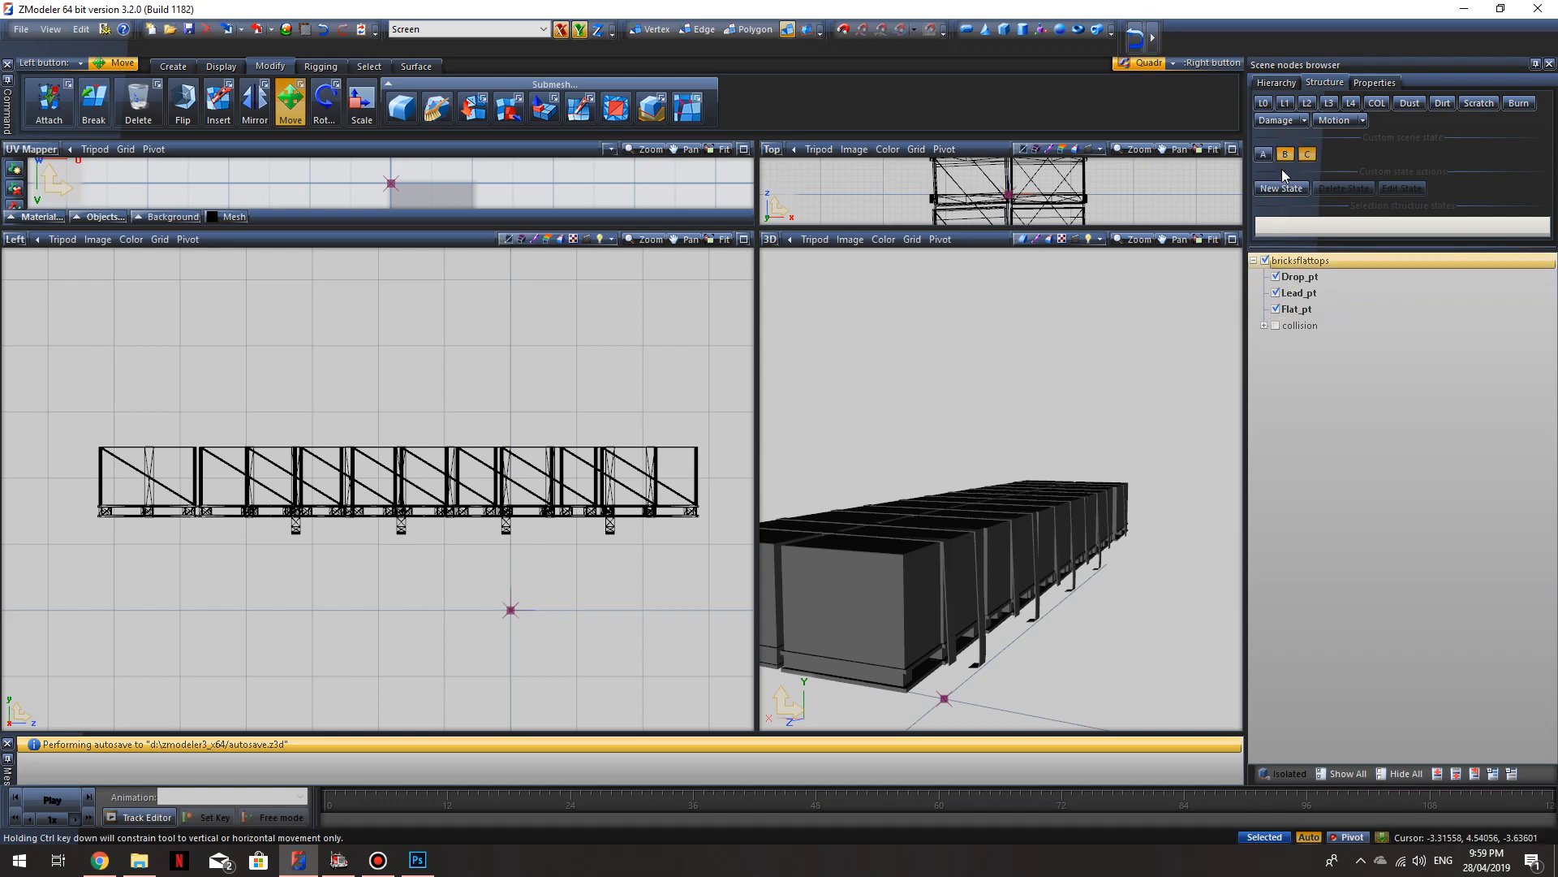
click(1307, 155)
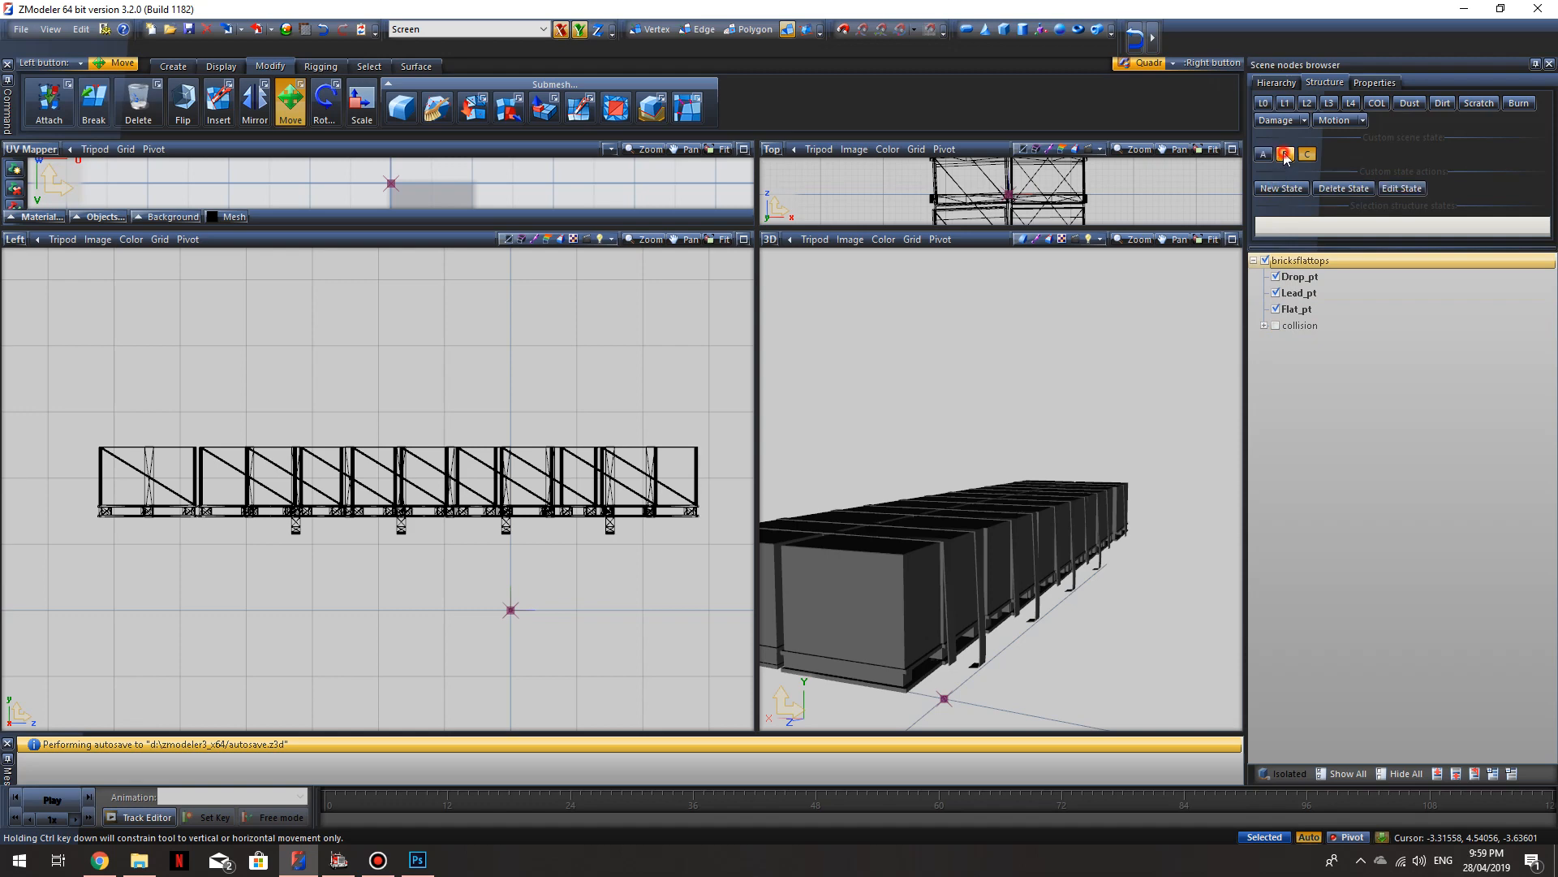
Step: Select Flat_pt in isolated mode and expand its polygon properties to expose the material setting
click(1287, 309)
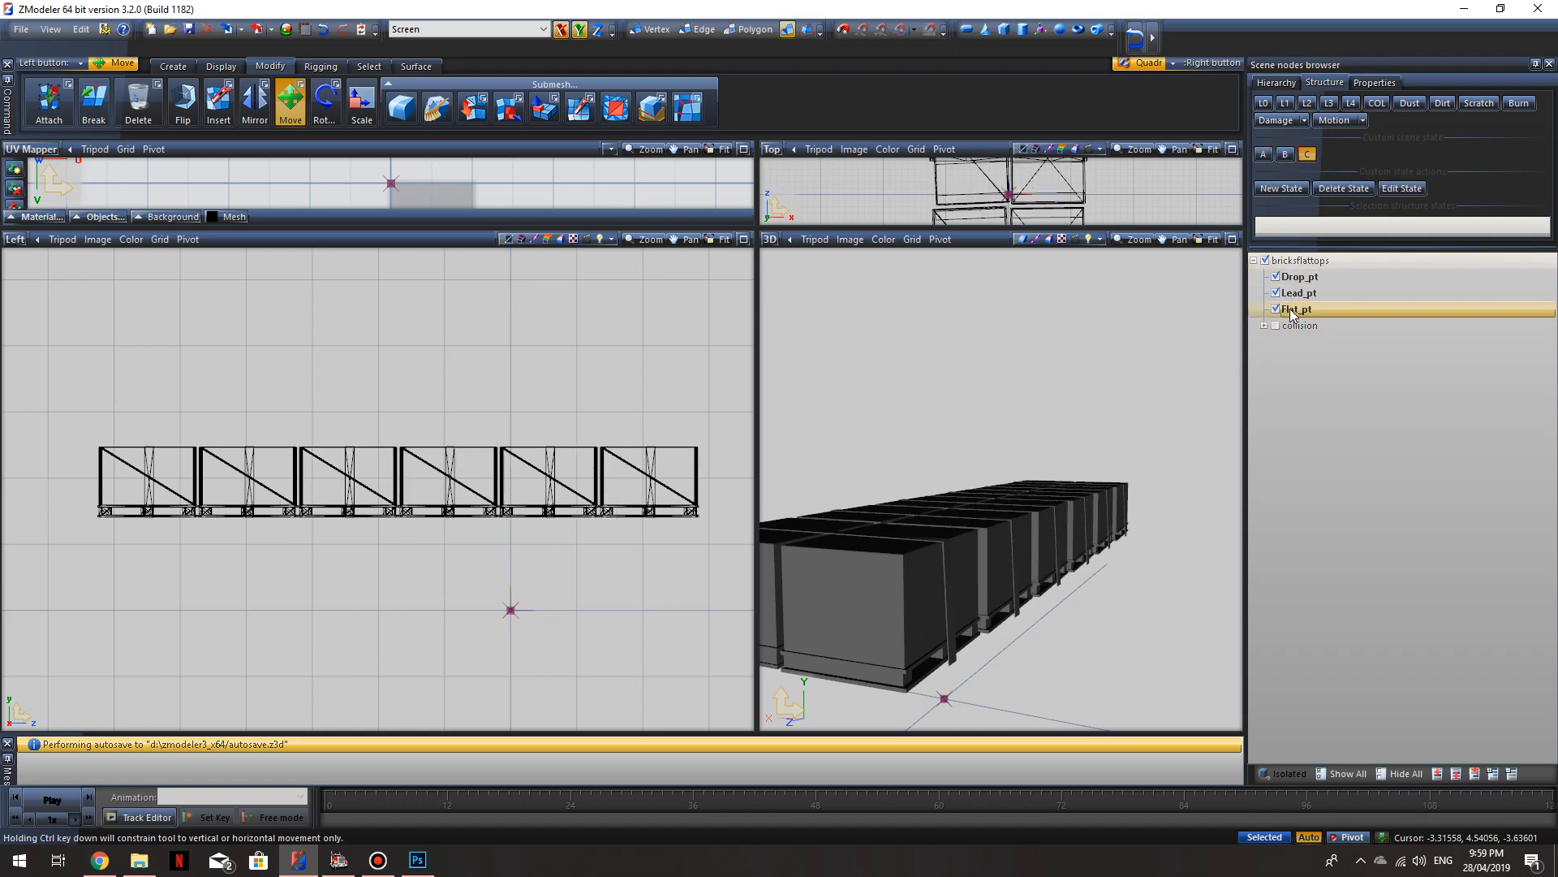
click(1313, 308)
click(1294, 777)
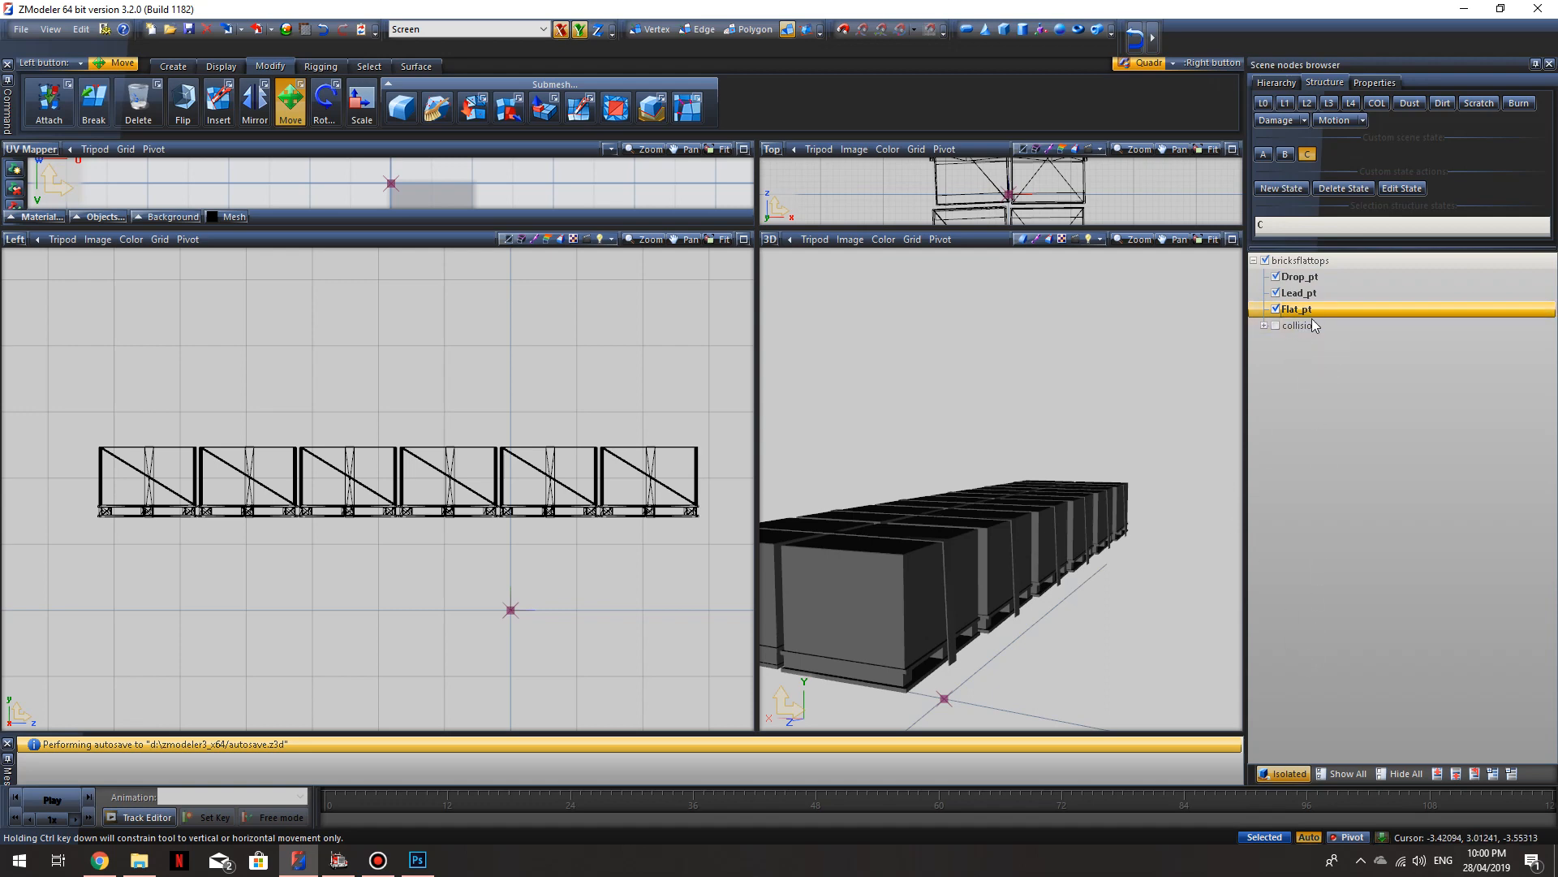
click(1375, 81)
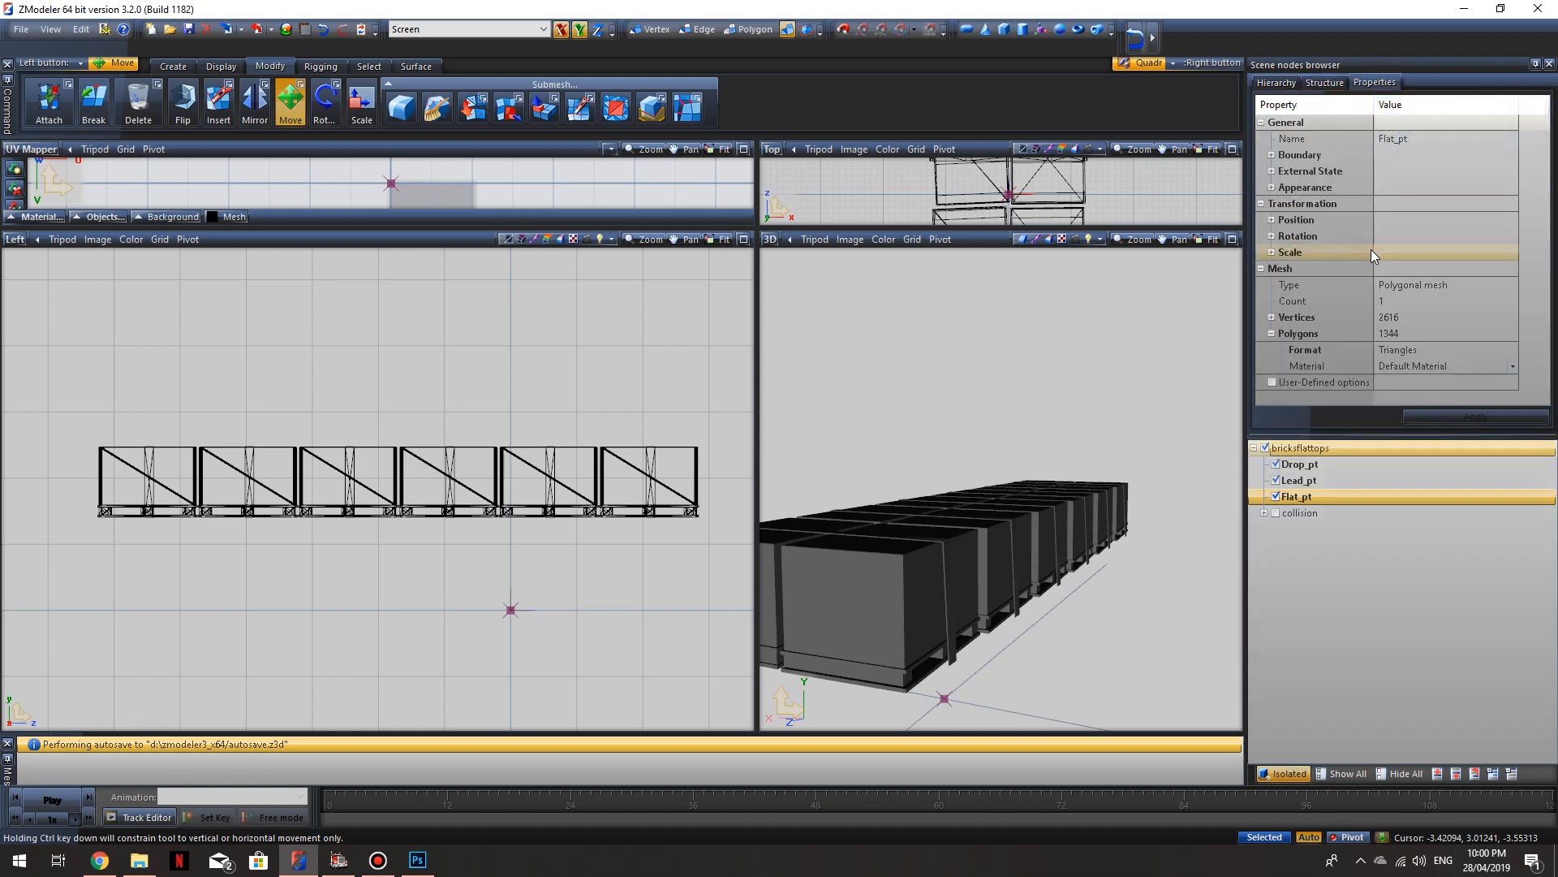
click(1272, 334)
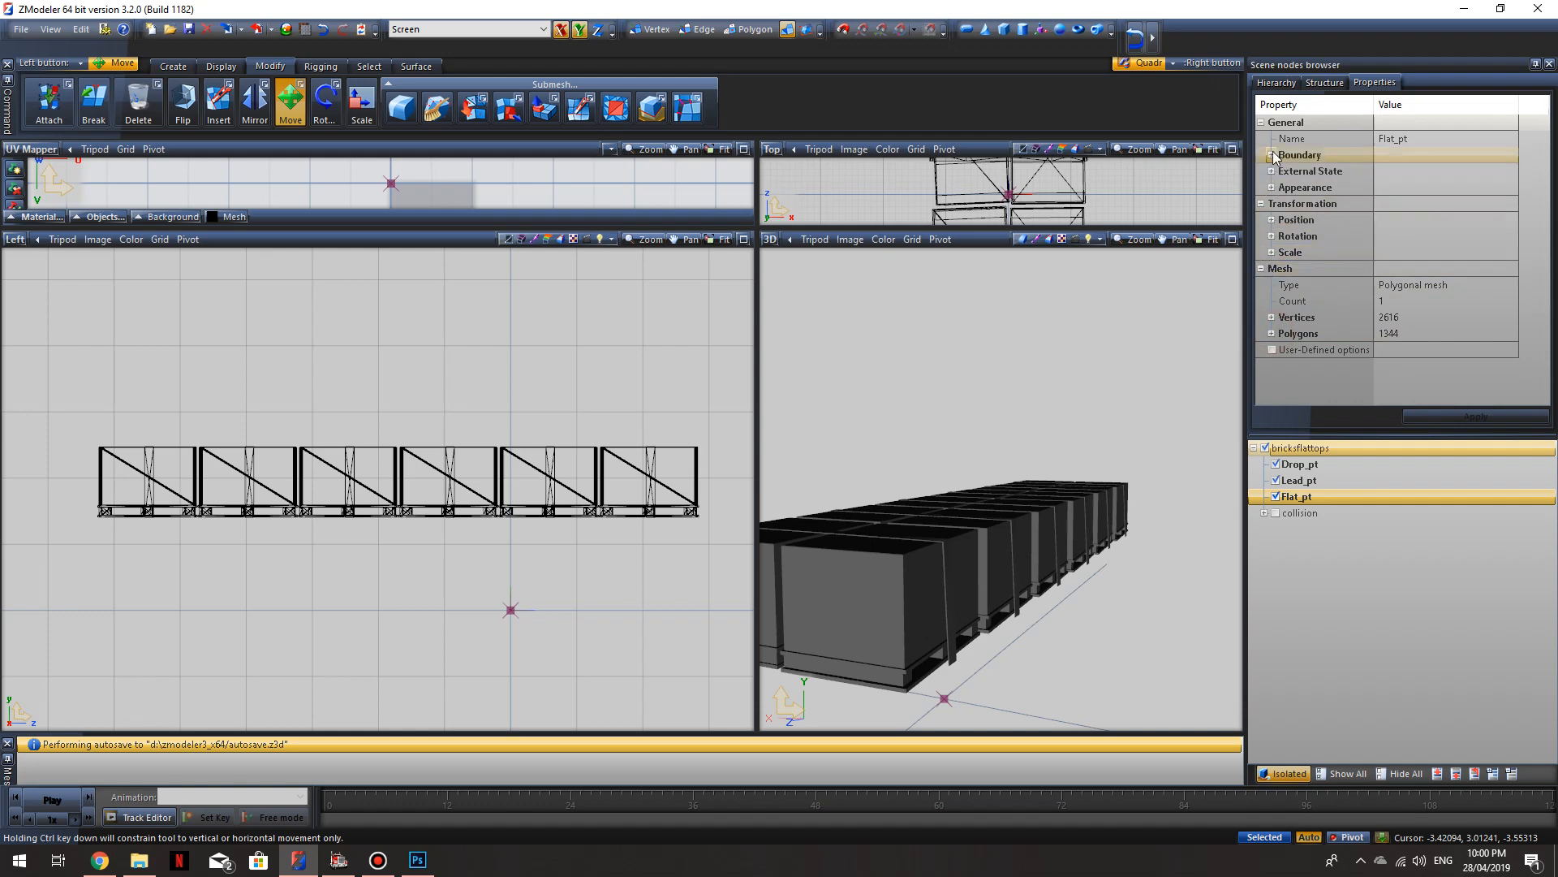
click(1262, 124)
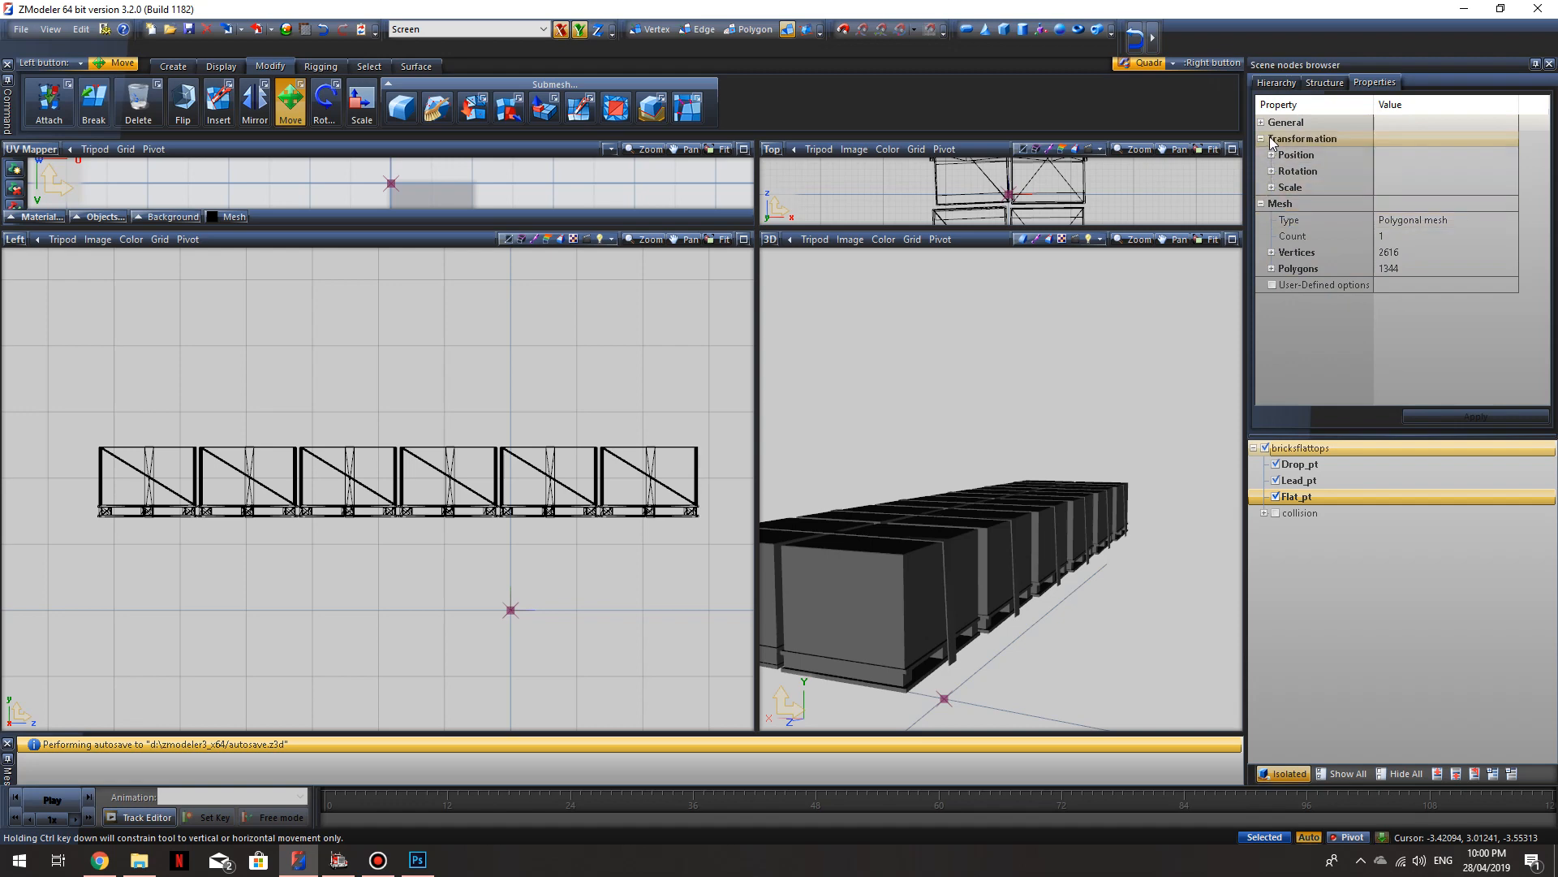
click(1272, 268)
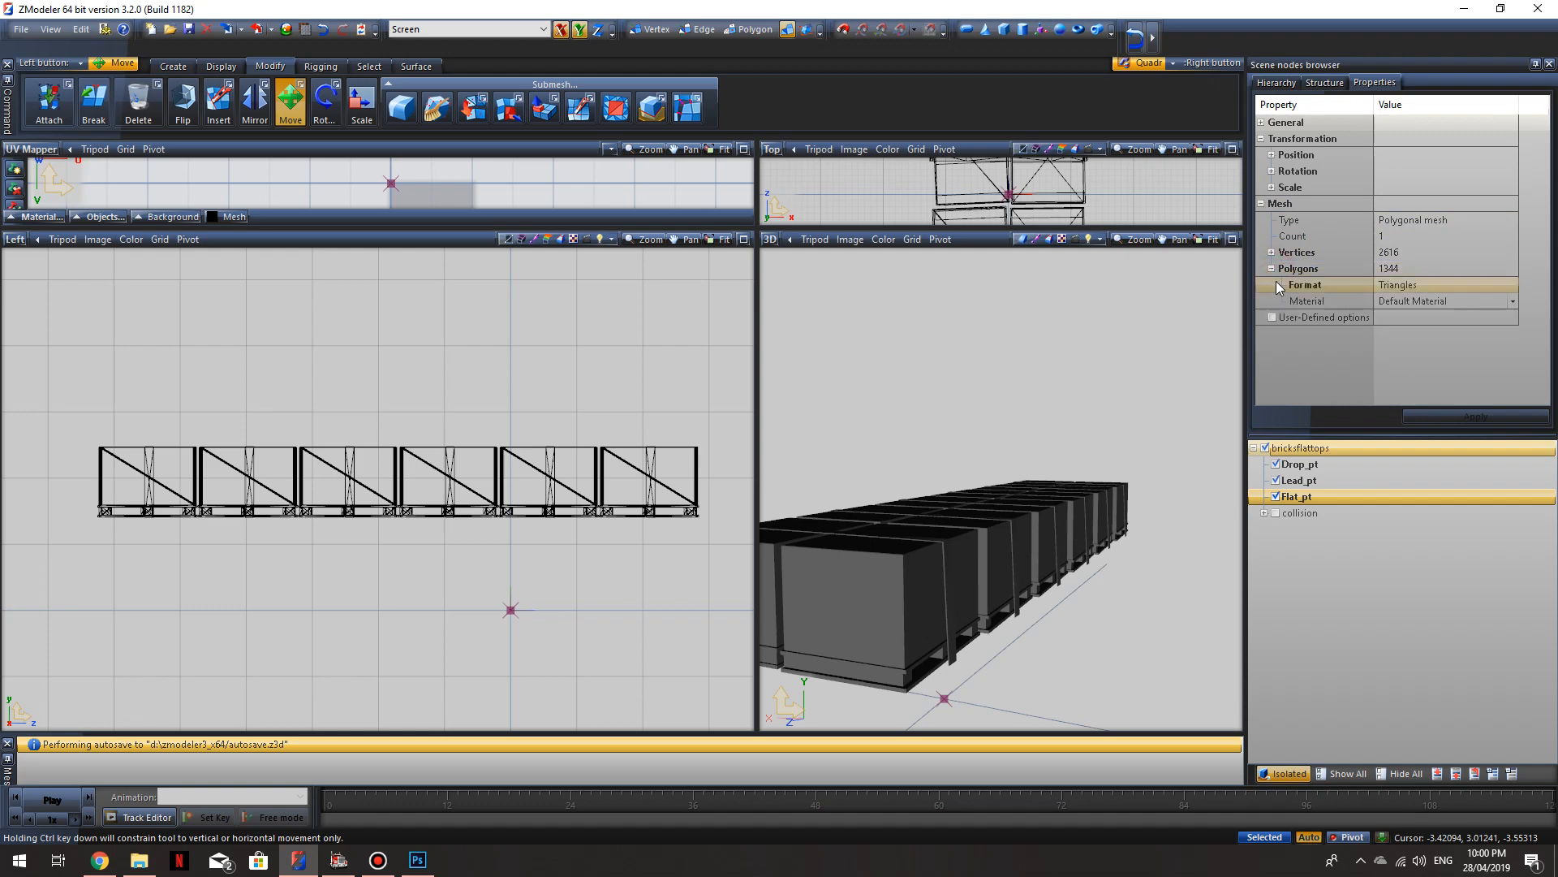
Step: Assign the bricks material to Flat_pt's polygons, apply the change and close the material browser
click(1512, 303)
click(1512, 303)
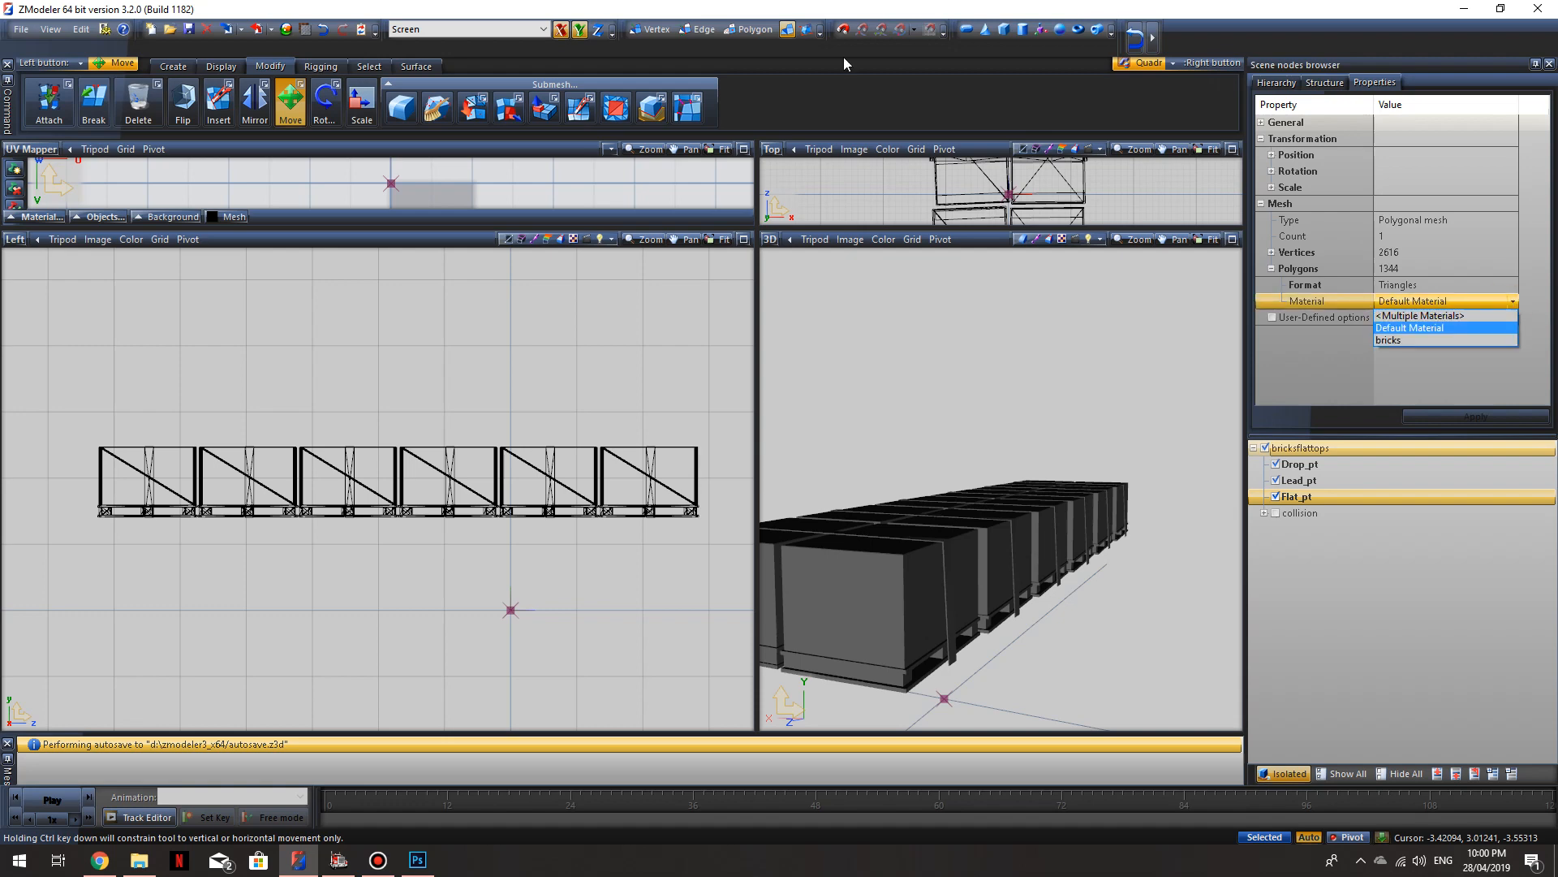
click(291, 29)
click(294, 33)
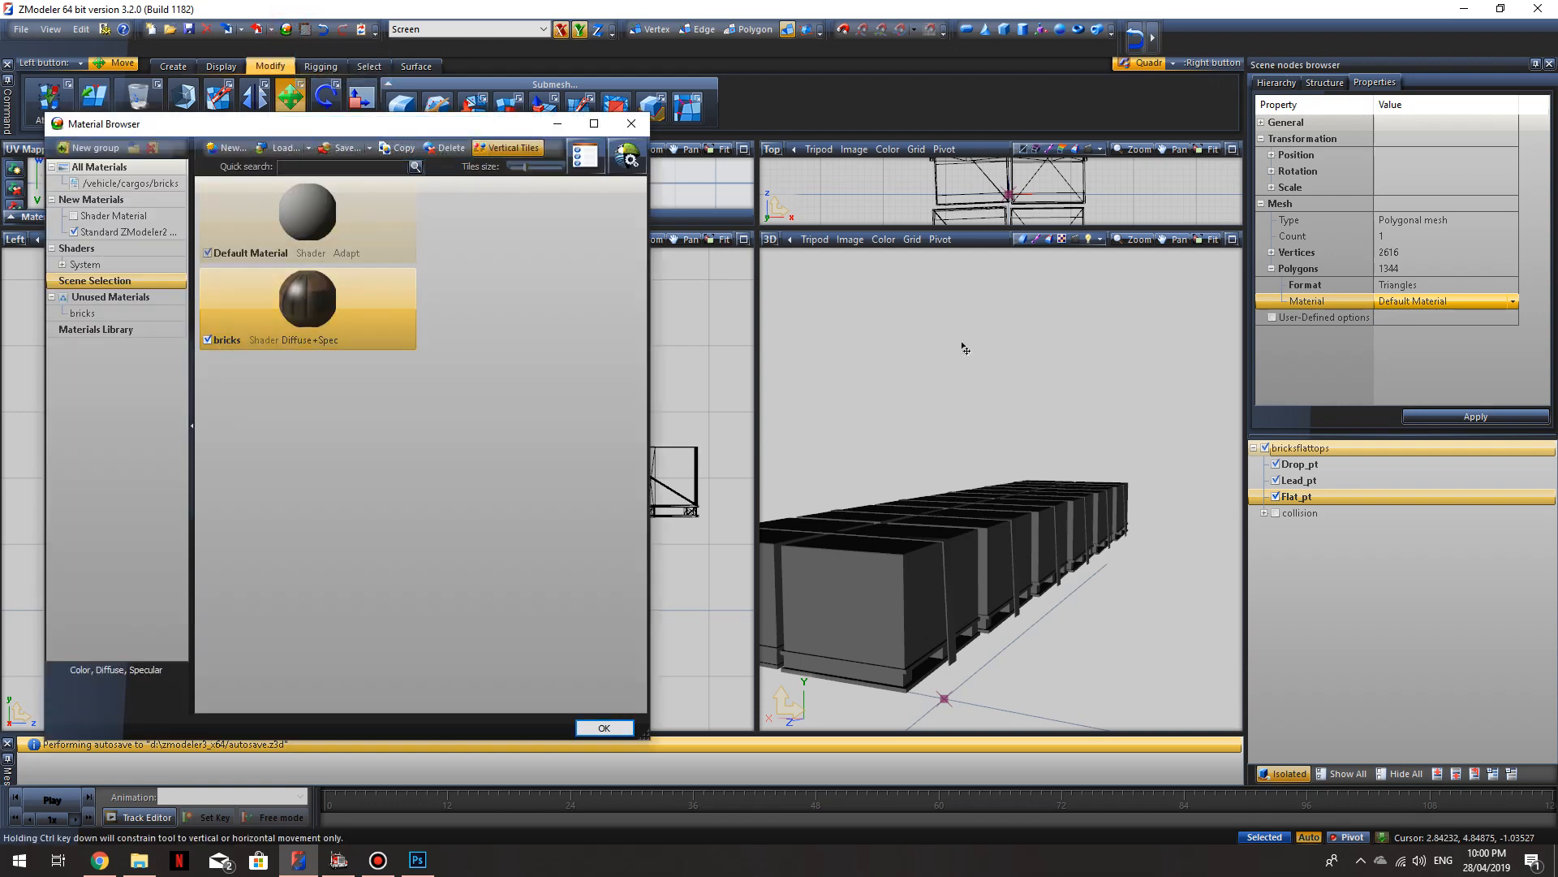
click(1460, 301)
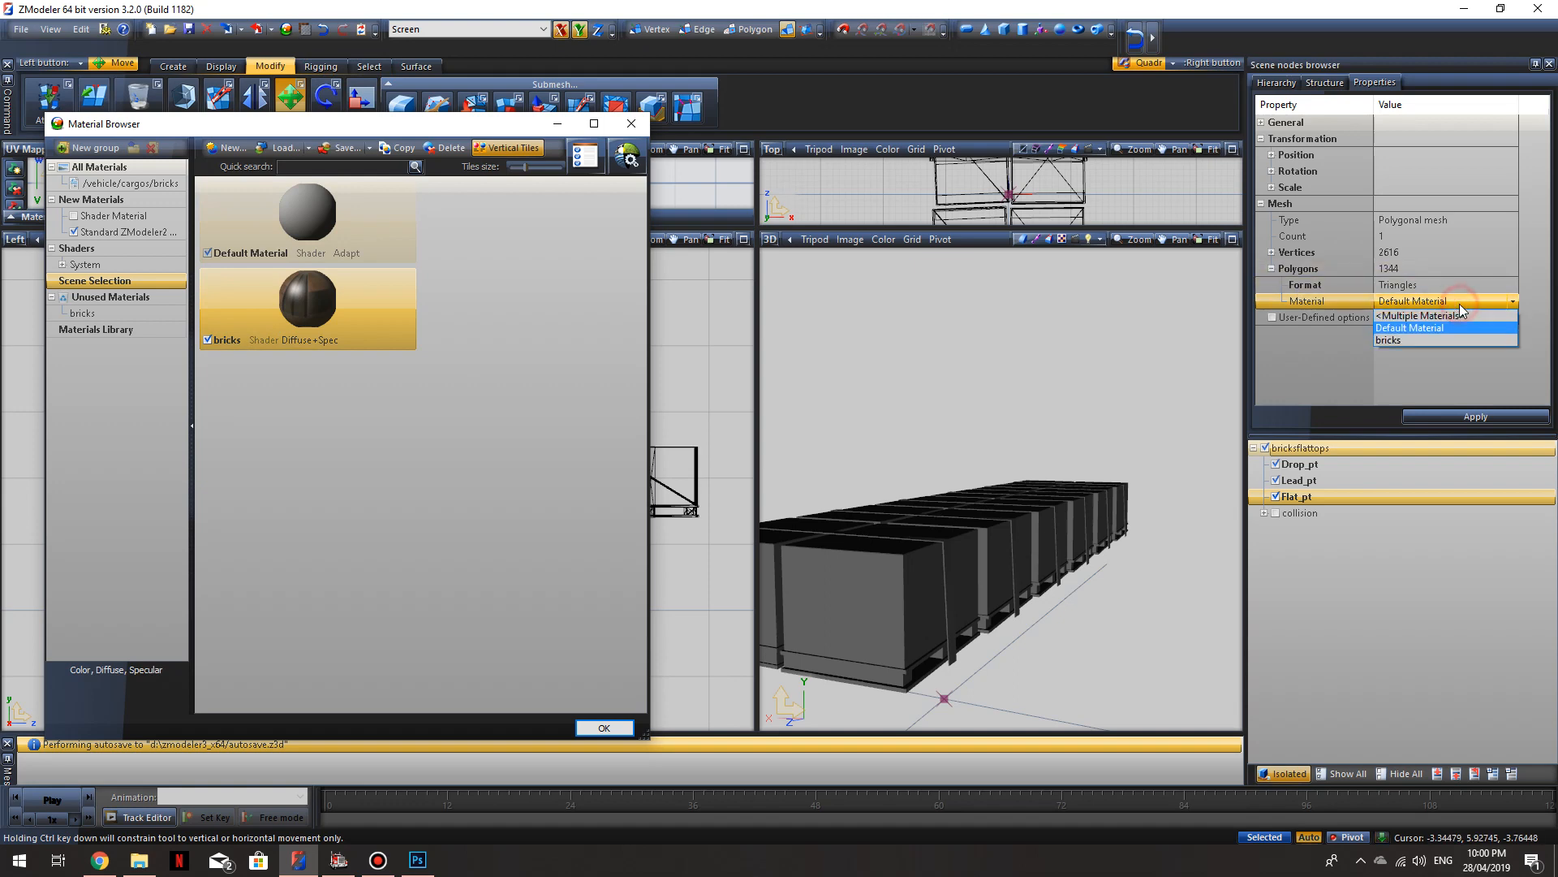
click(1434, 340)
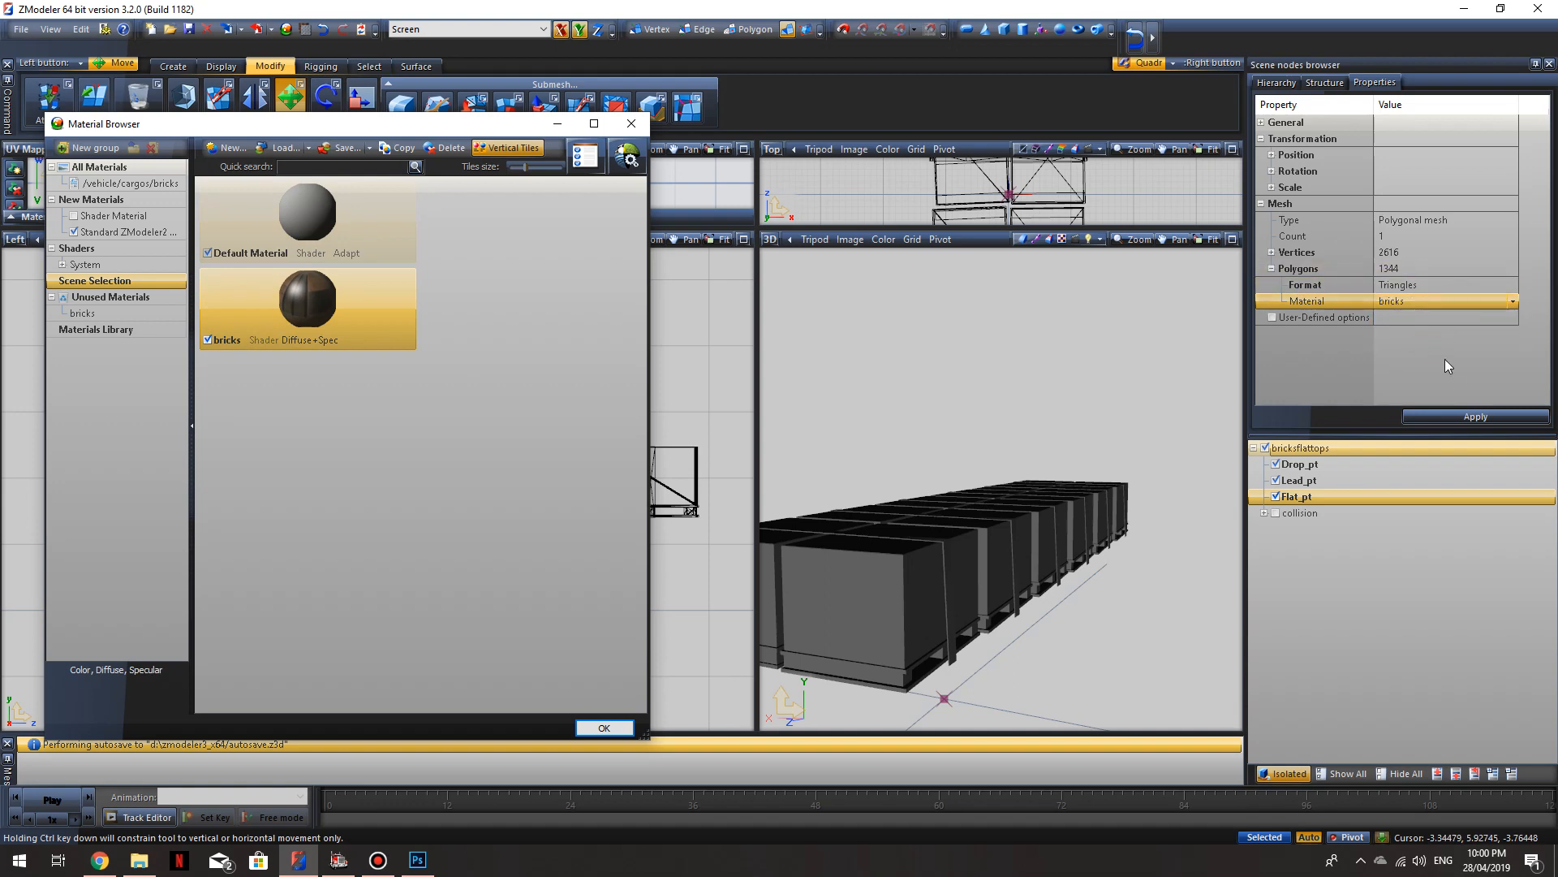
click(1475, 416)
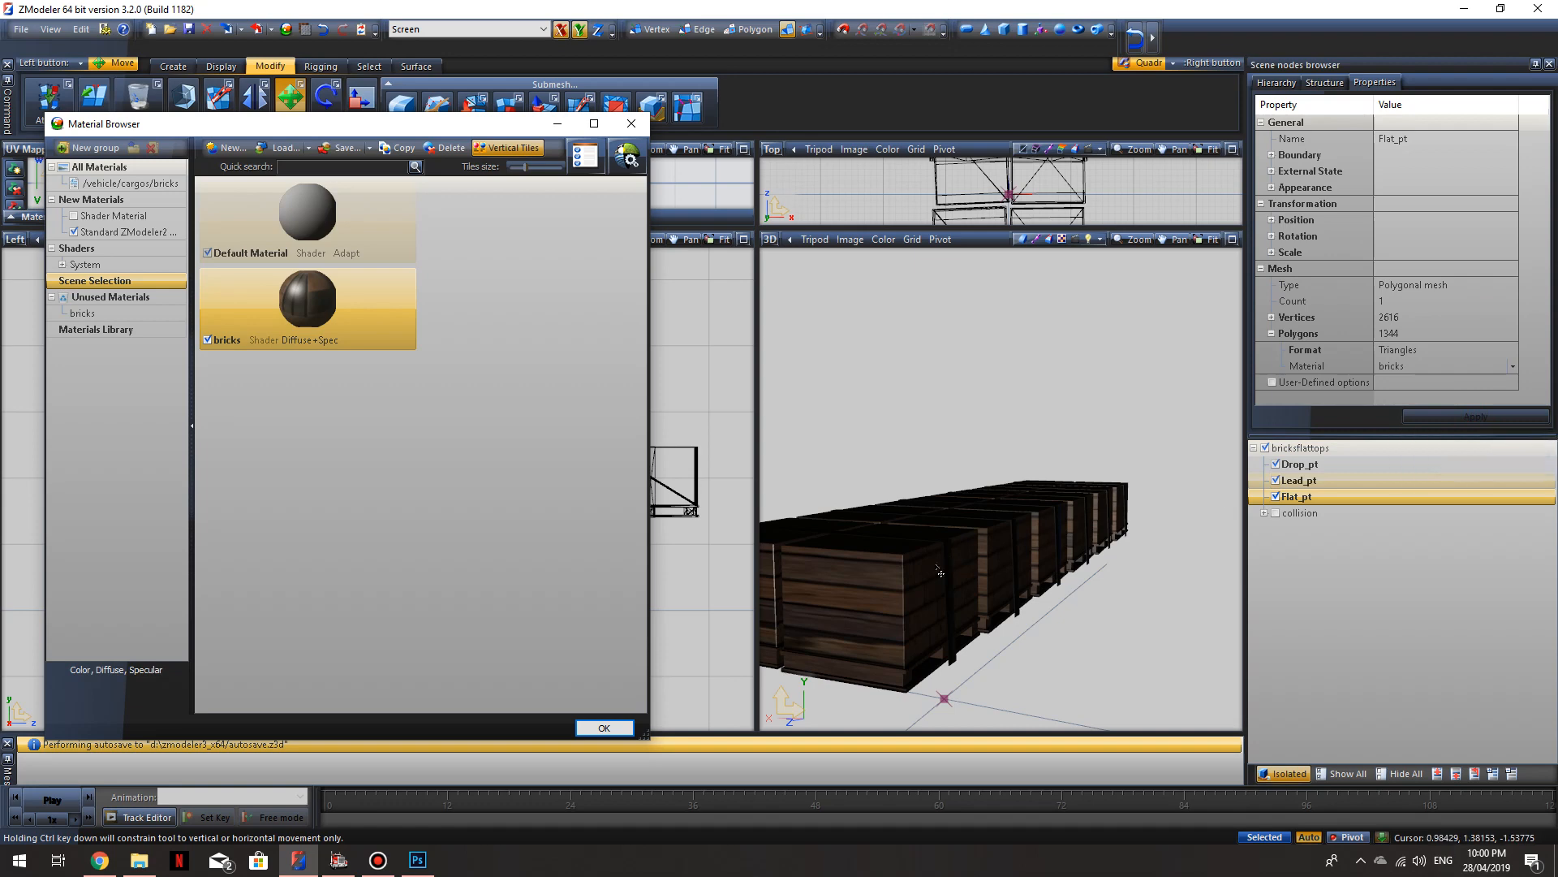
click(631, 124)
Step: Examine how the brick texture sits on the cargo's tops, sides and straps from several angles in 3D
mouse_move(1088, 646)
middle_down()
mouse_move(1039, 638)
mouse_move(1034, 616)
mouse_move(1035, 639)
mouse_move(917, 562)
middle_up()
scroll(1040, 626, up, 7)
click(1007, 603)
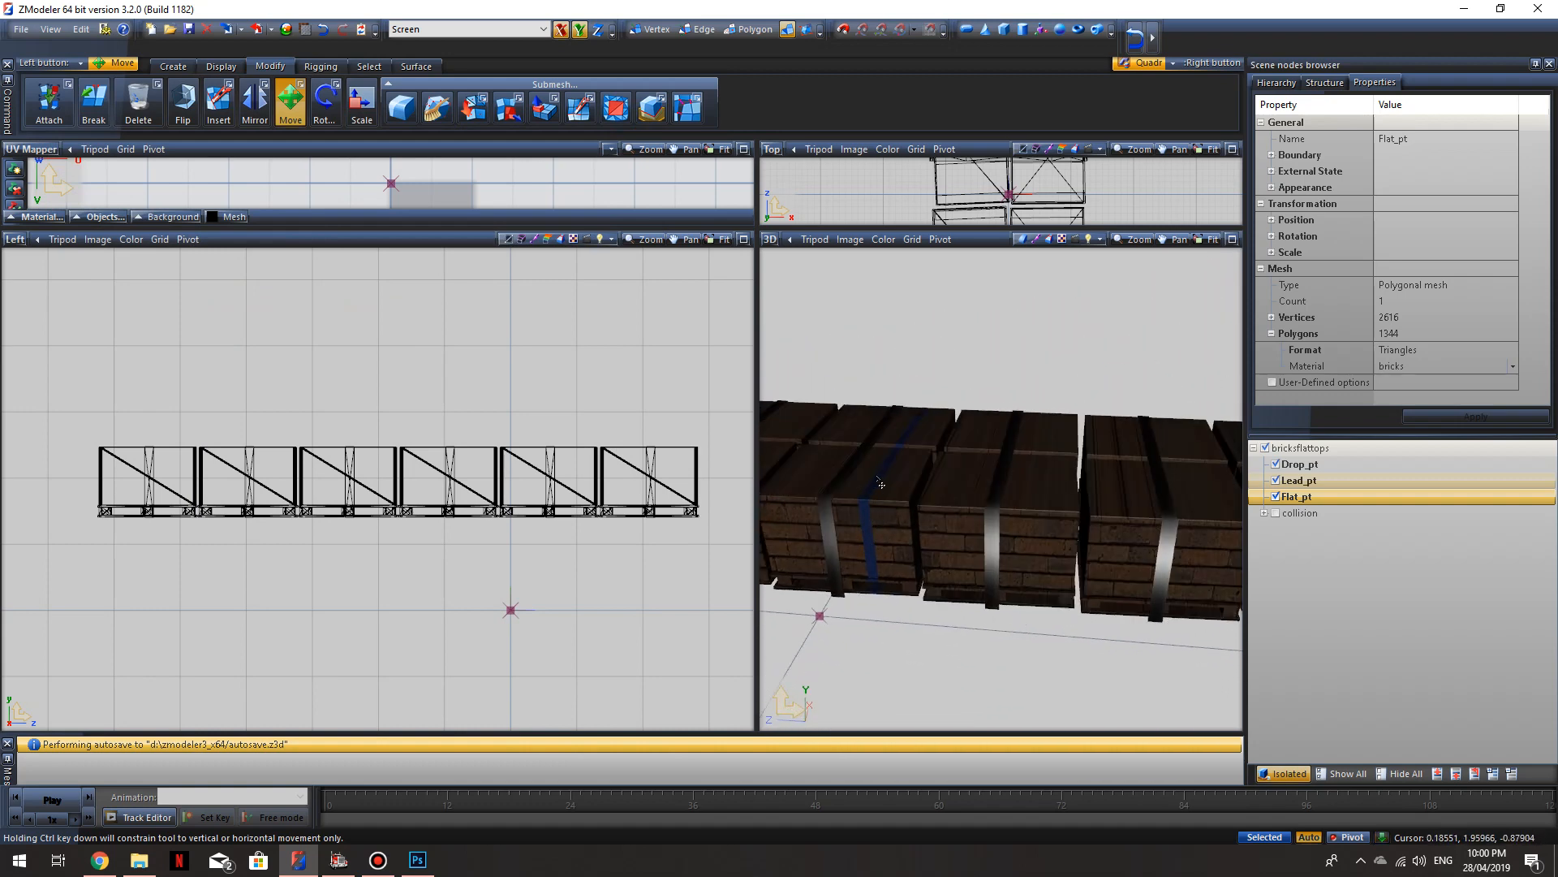
middle_drag(891, 634, 968, 582)
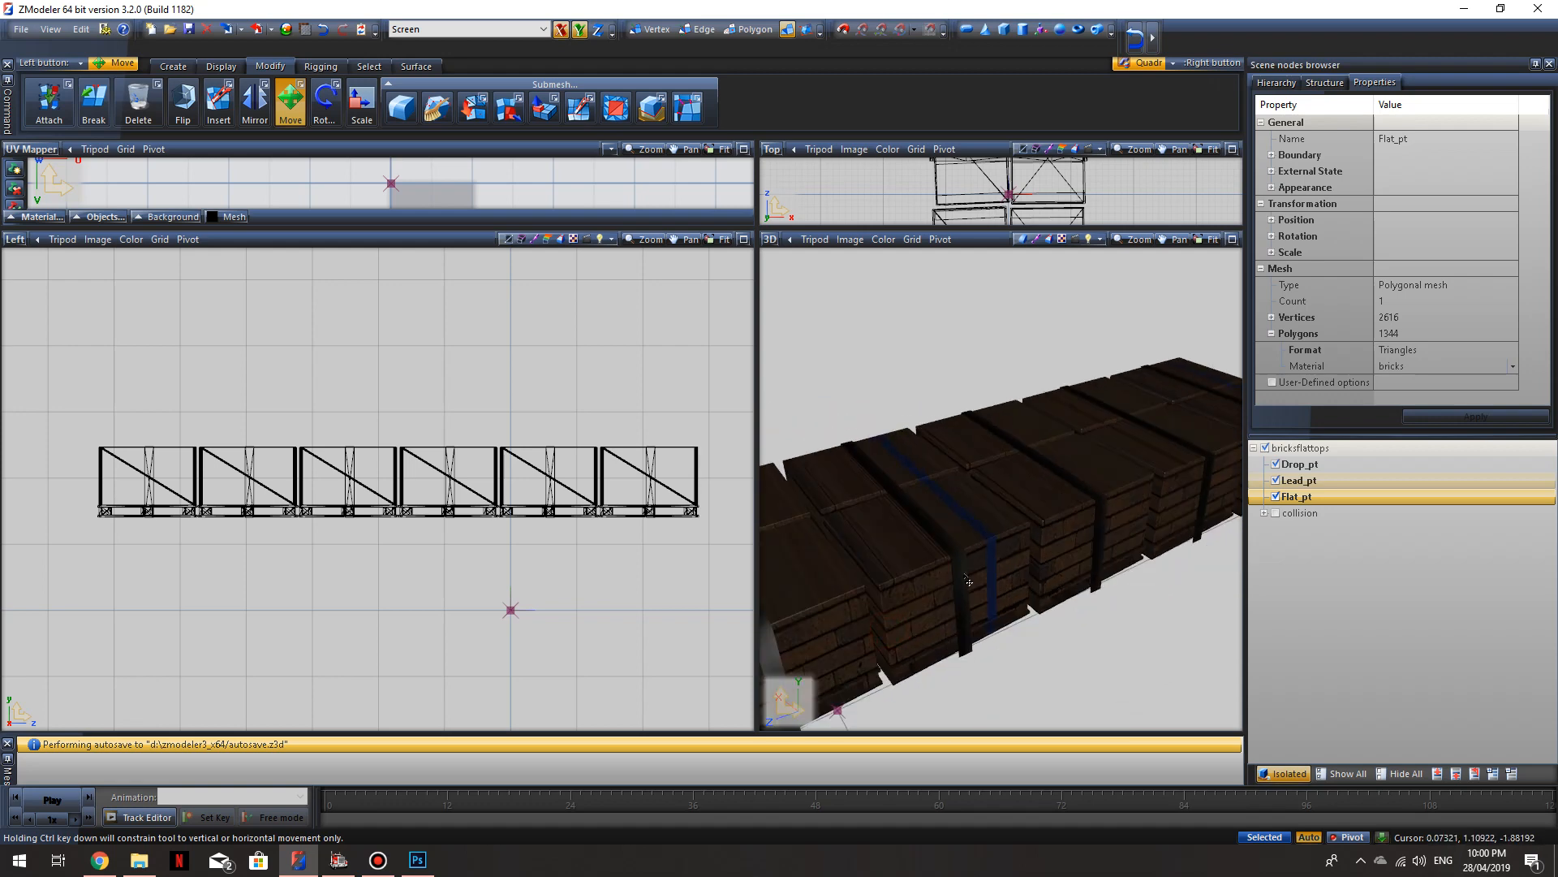
middle_drag(1102, 629, 1004, 604)
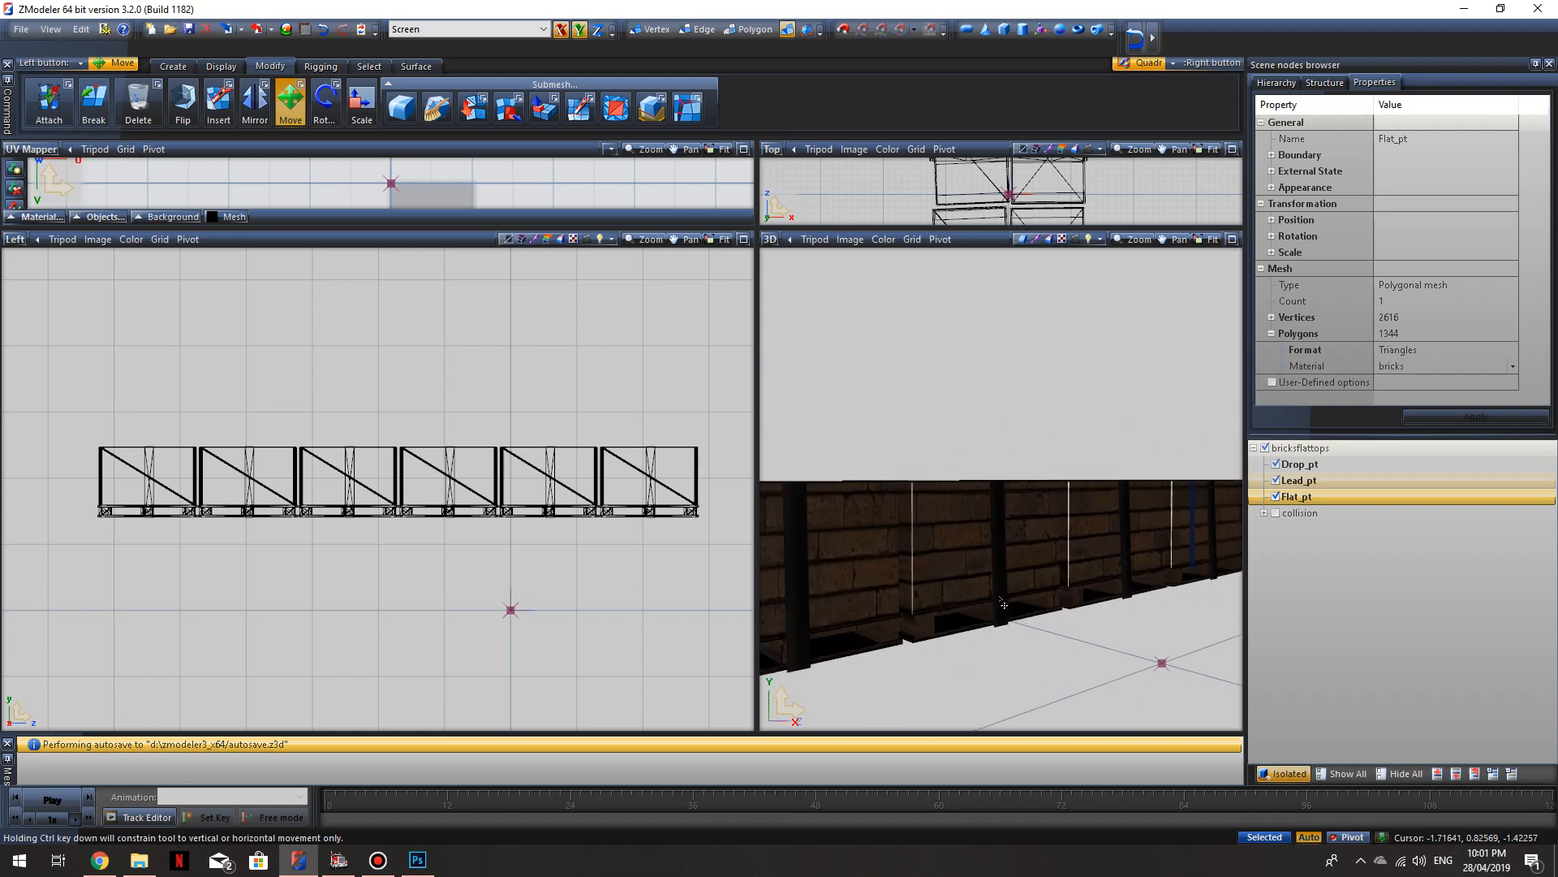
scroll(1003, 603, down, 3)
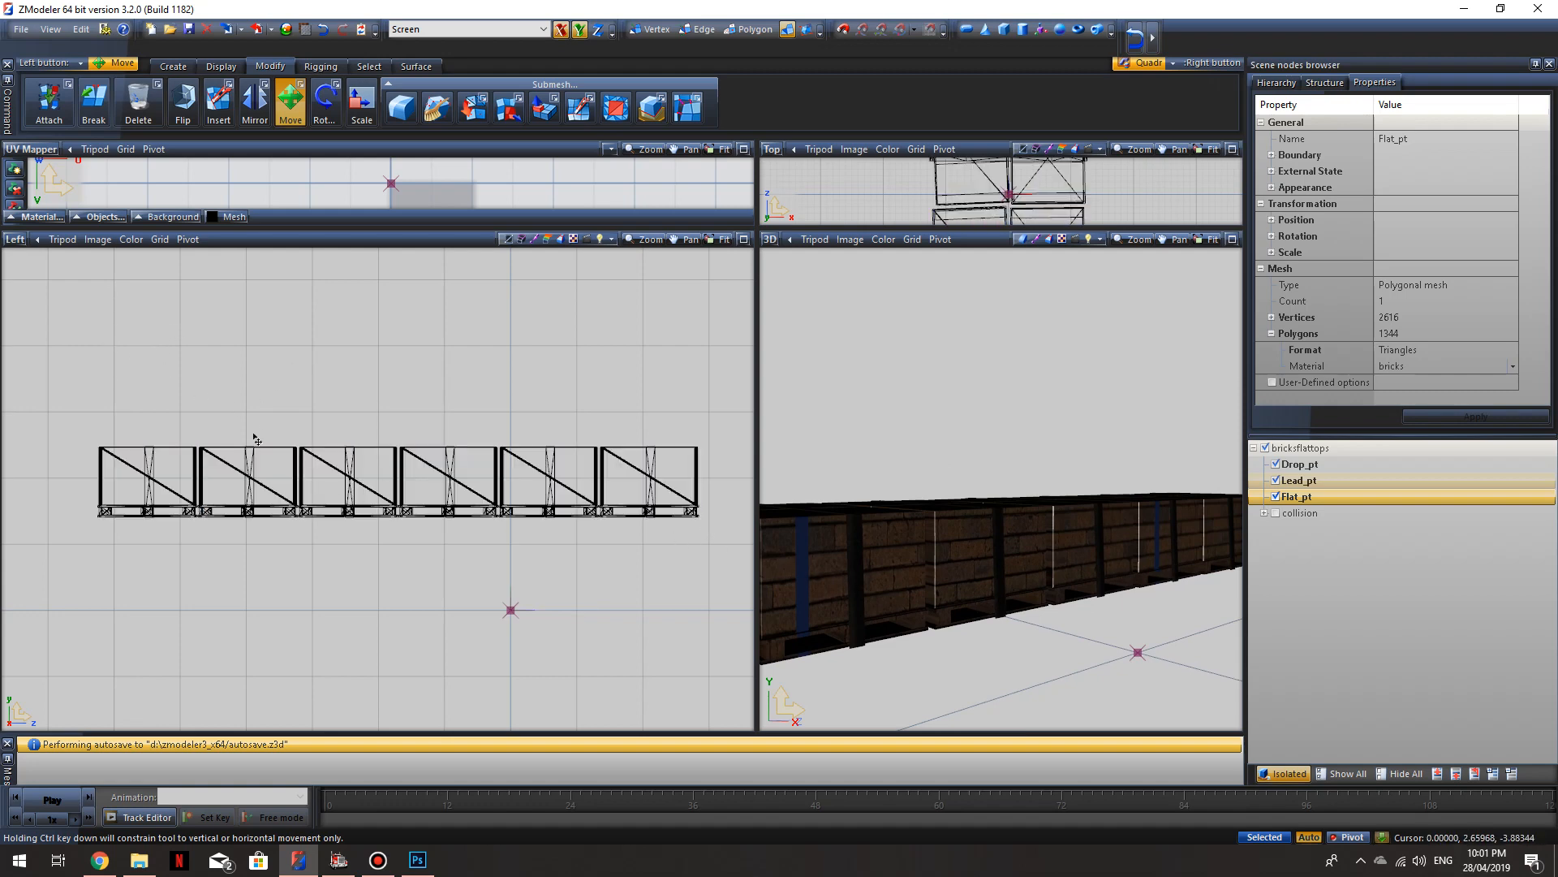
Step: Select all Flat_pt polygons in the Left view and generate new UV mapping on channel 1 from viewport XY
click(15, 238)
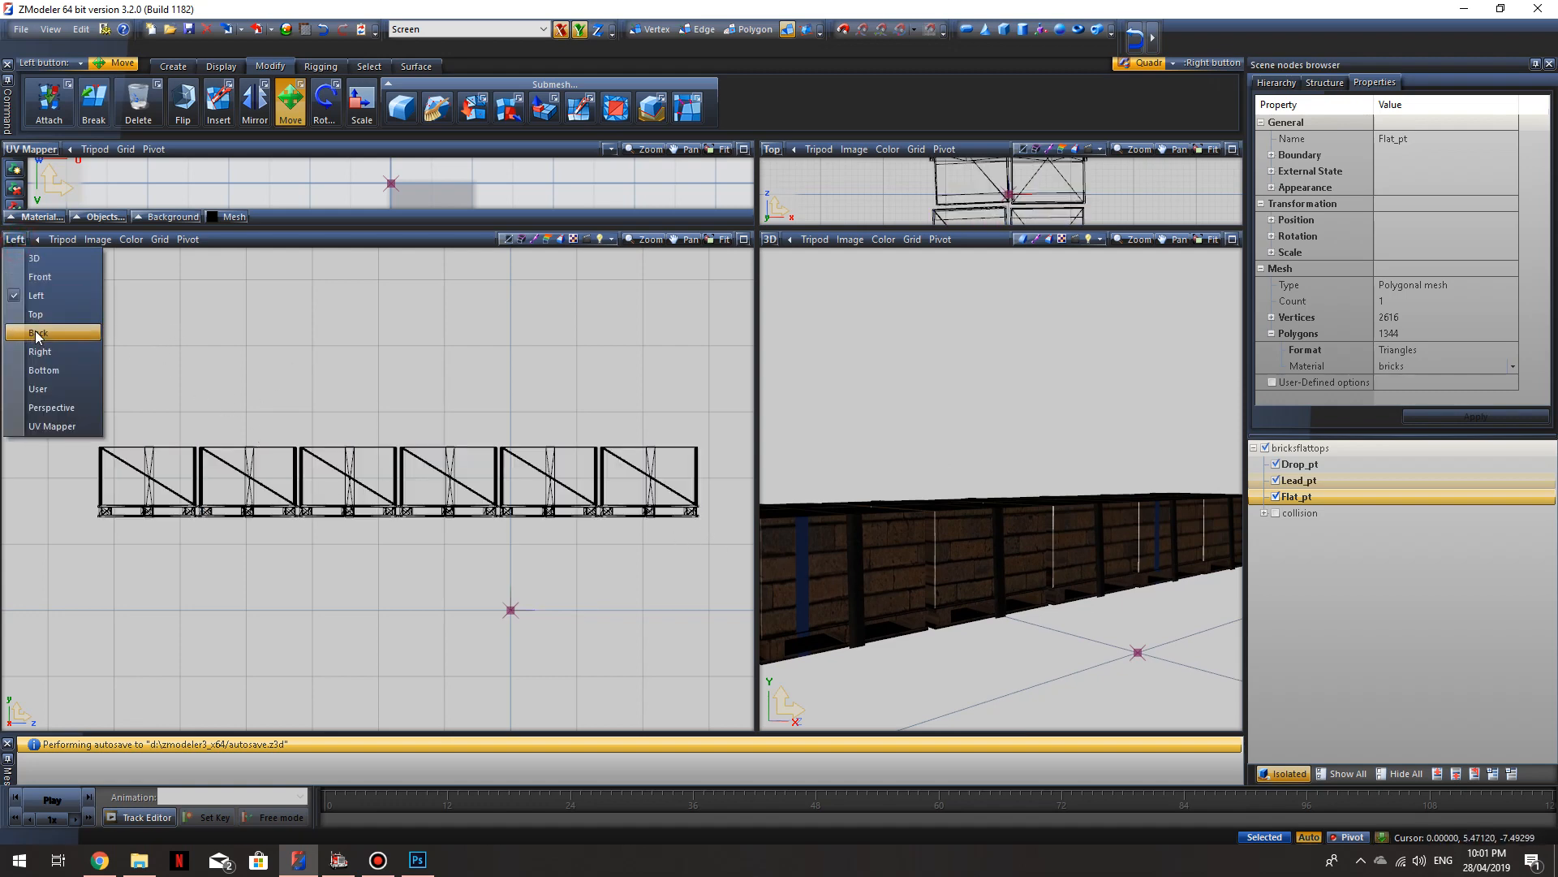
click(61, 295)
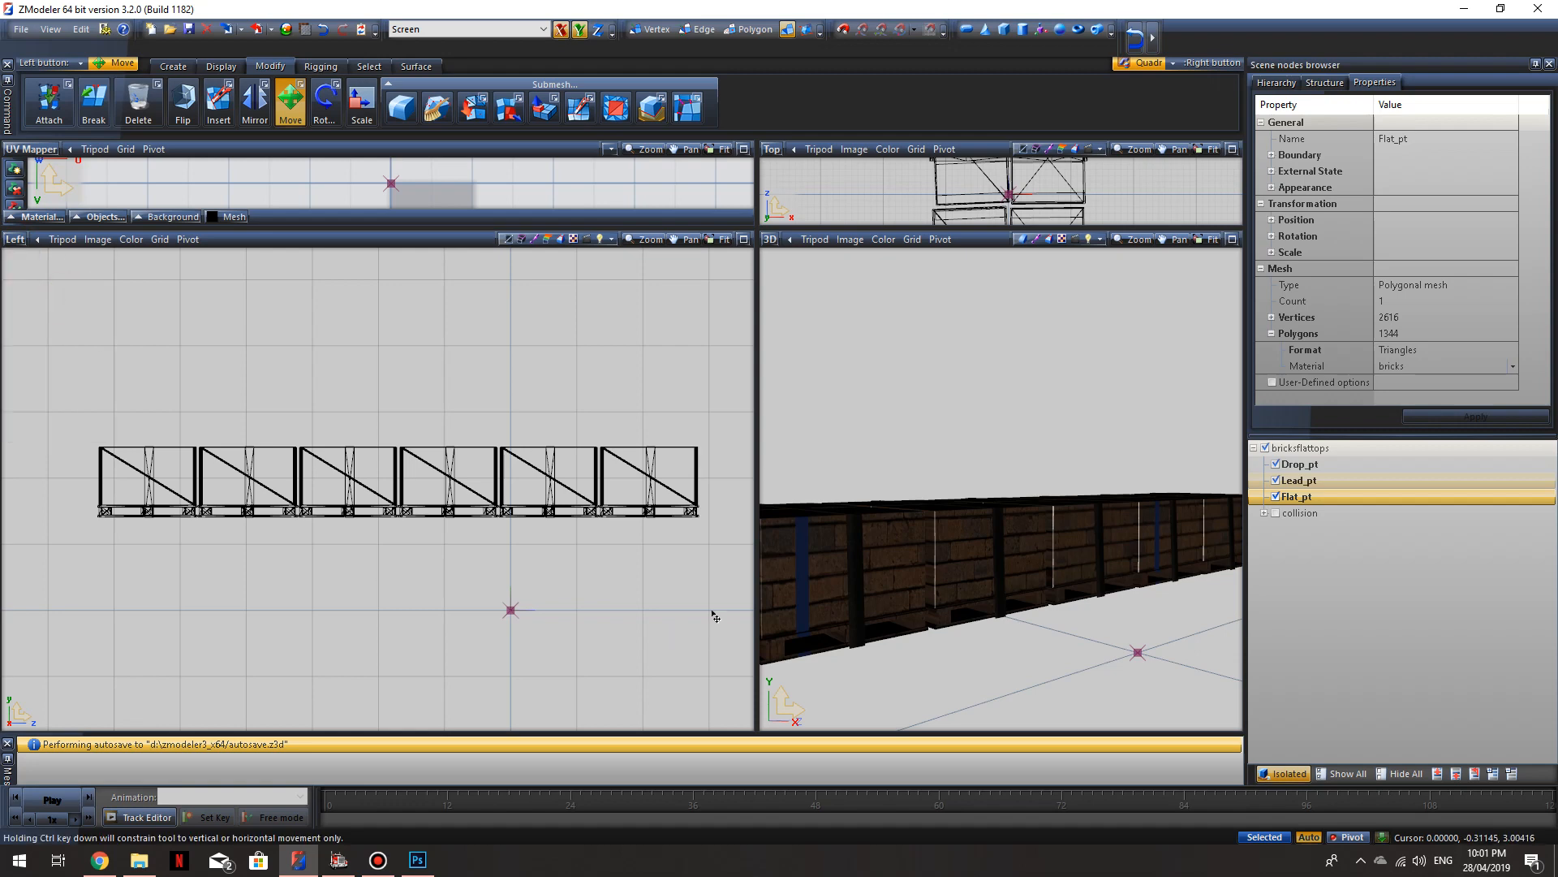
drag(723, 578, 85, 336)
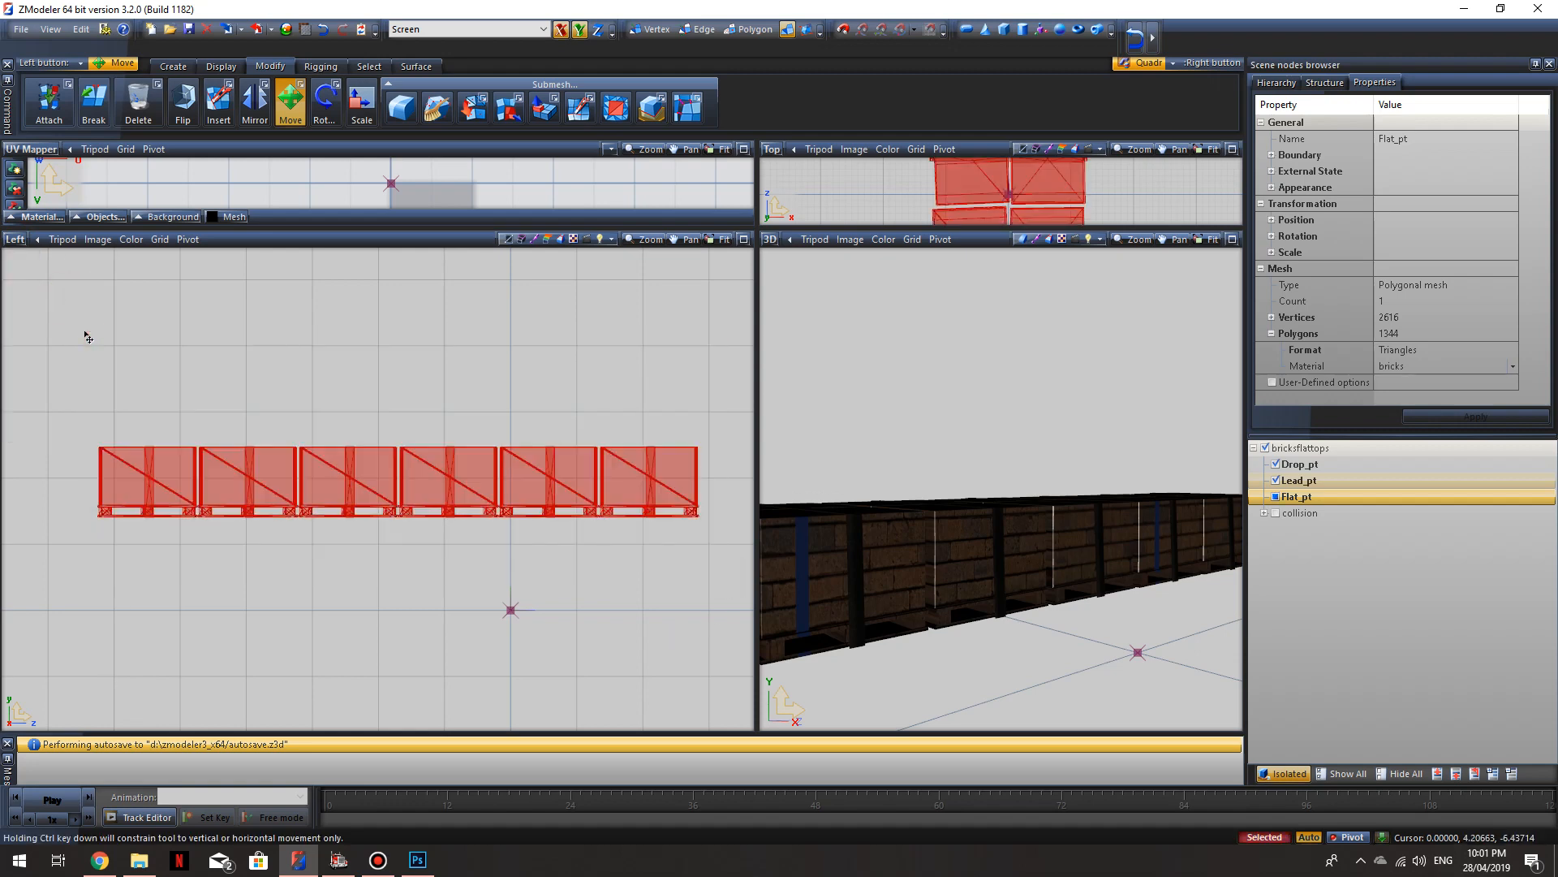
right_click(163, 479)
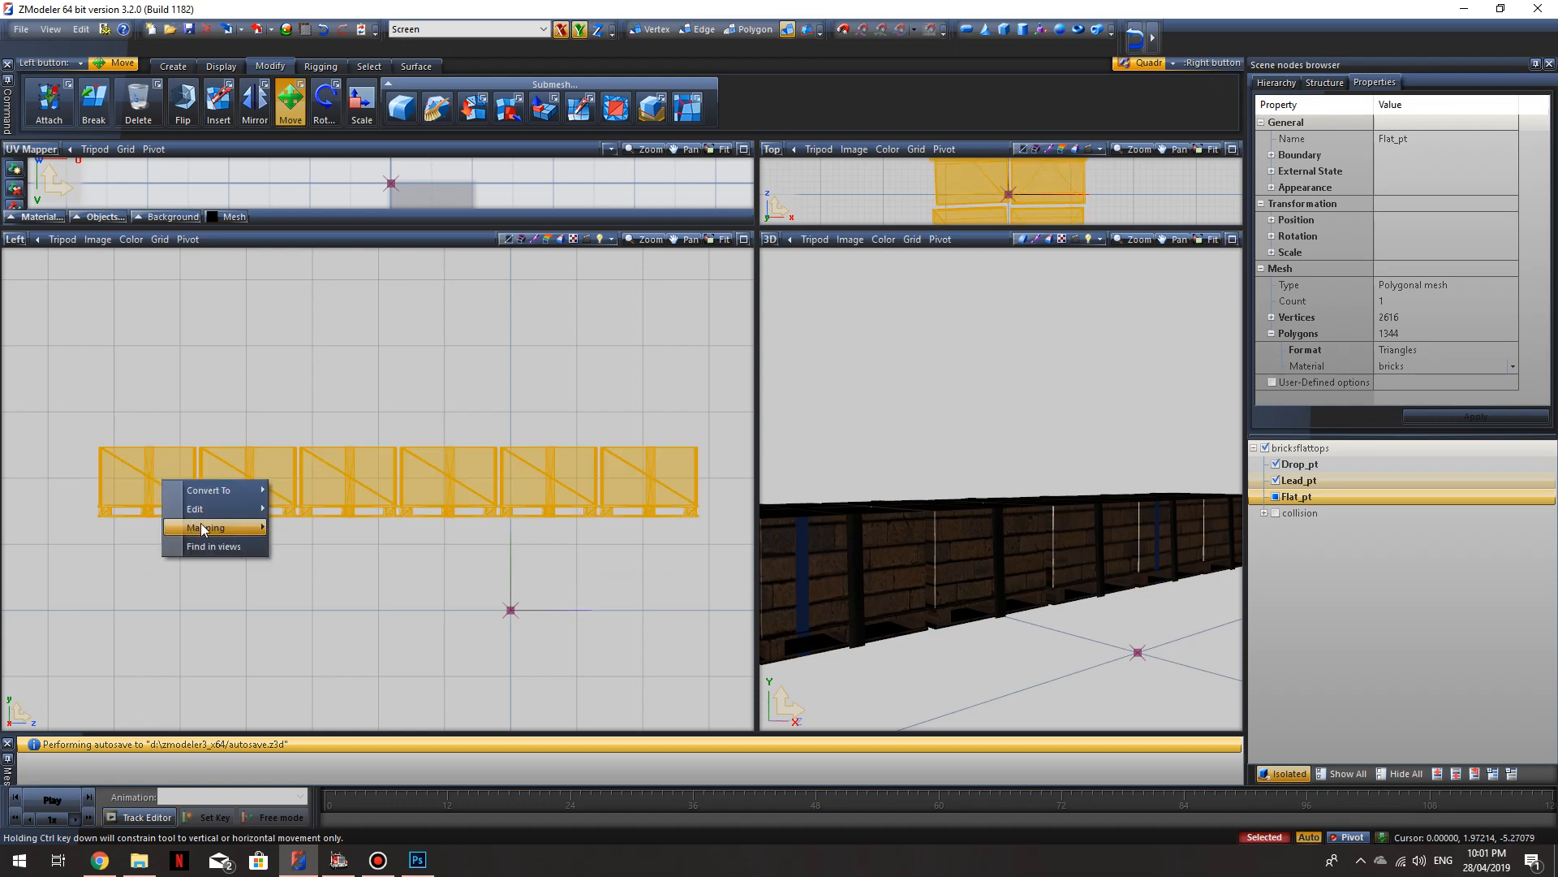
mouse_move(201, 524)
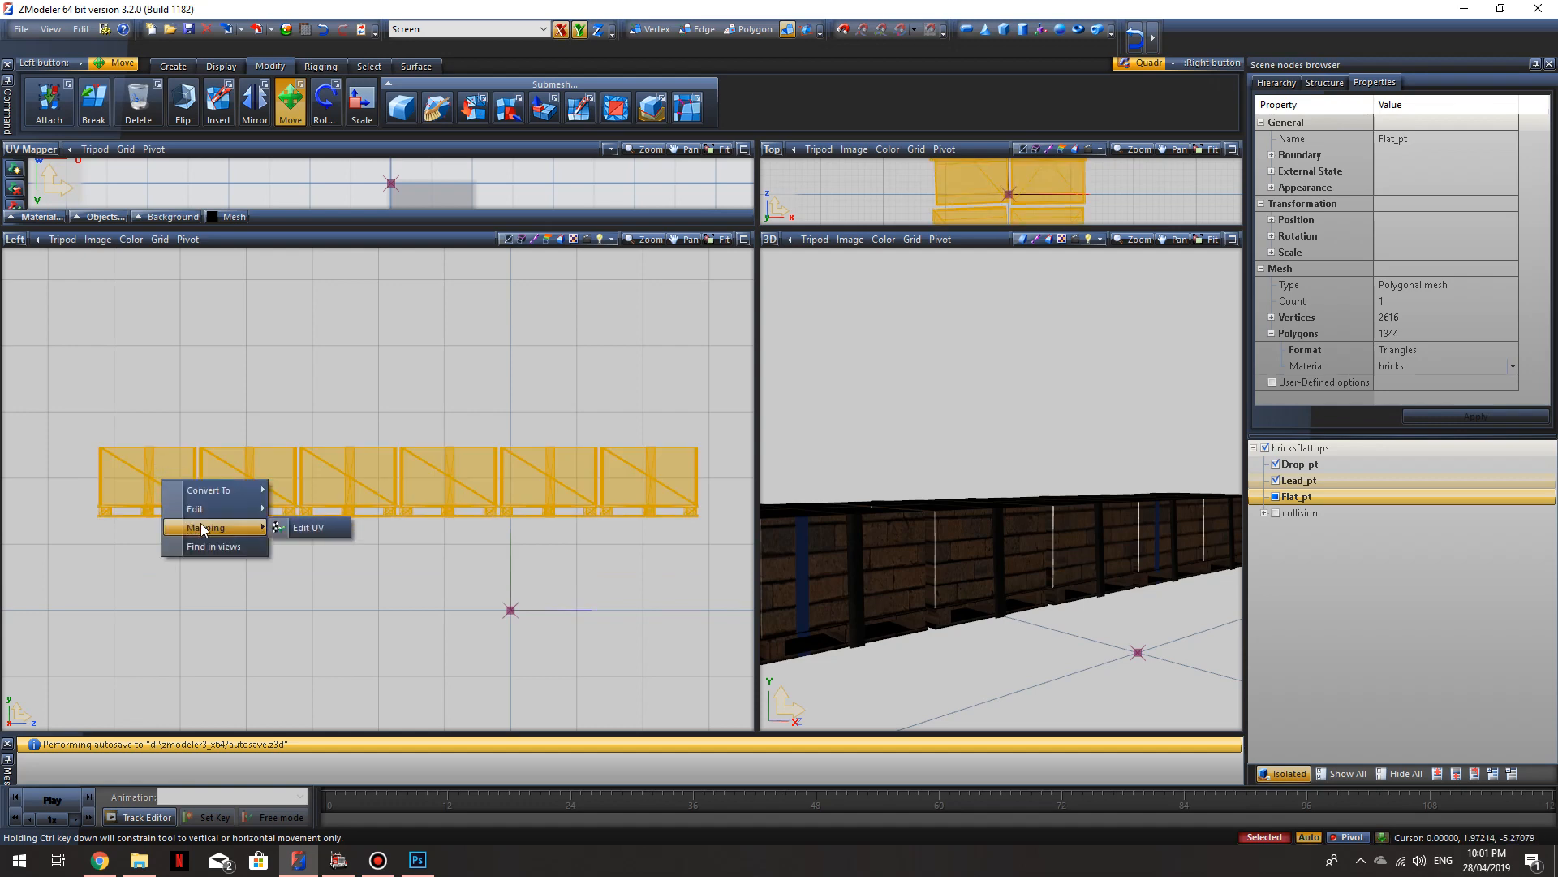
click(302, 528)
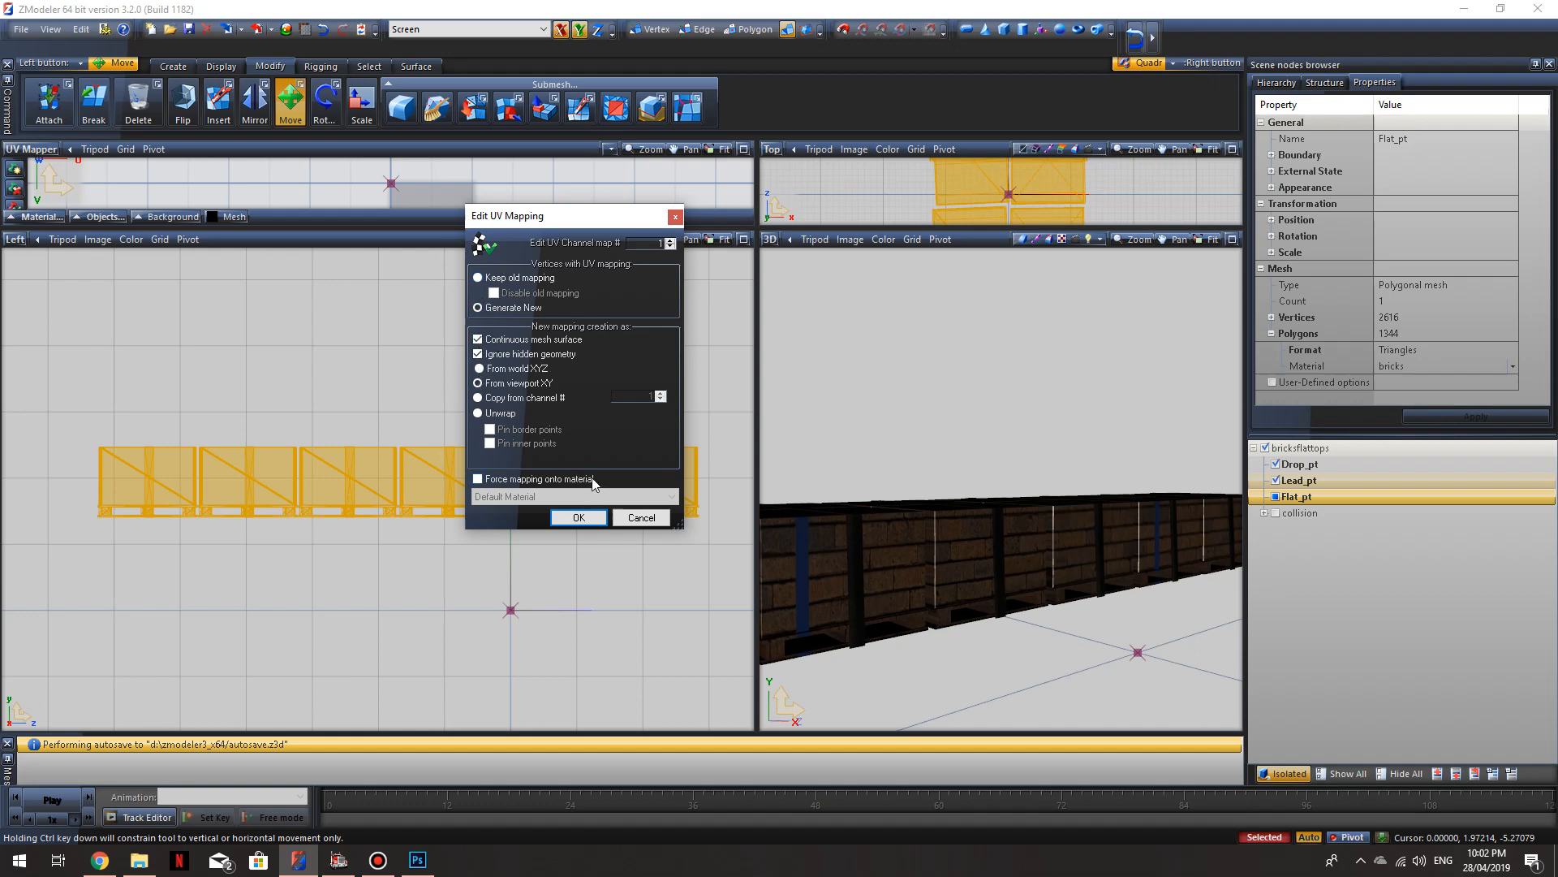
click(582, 518)
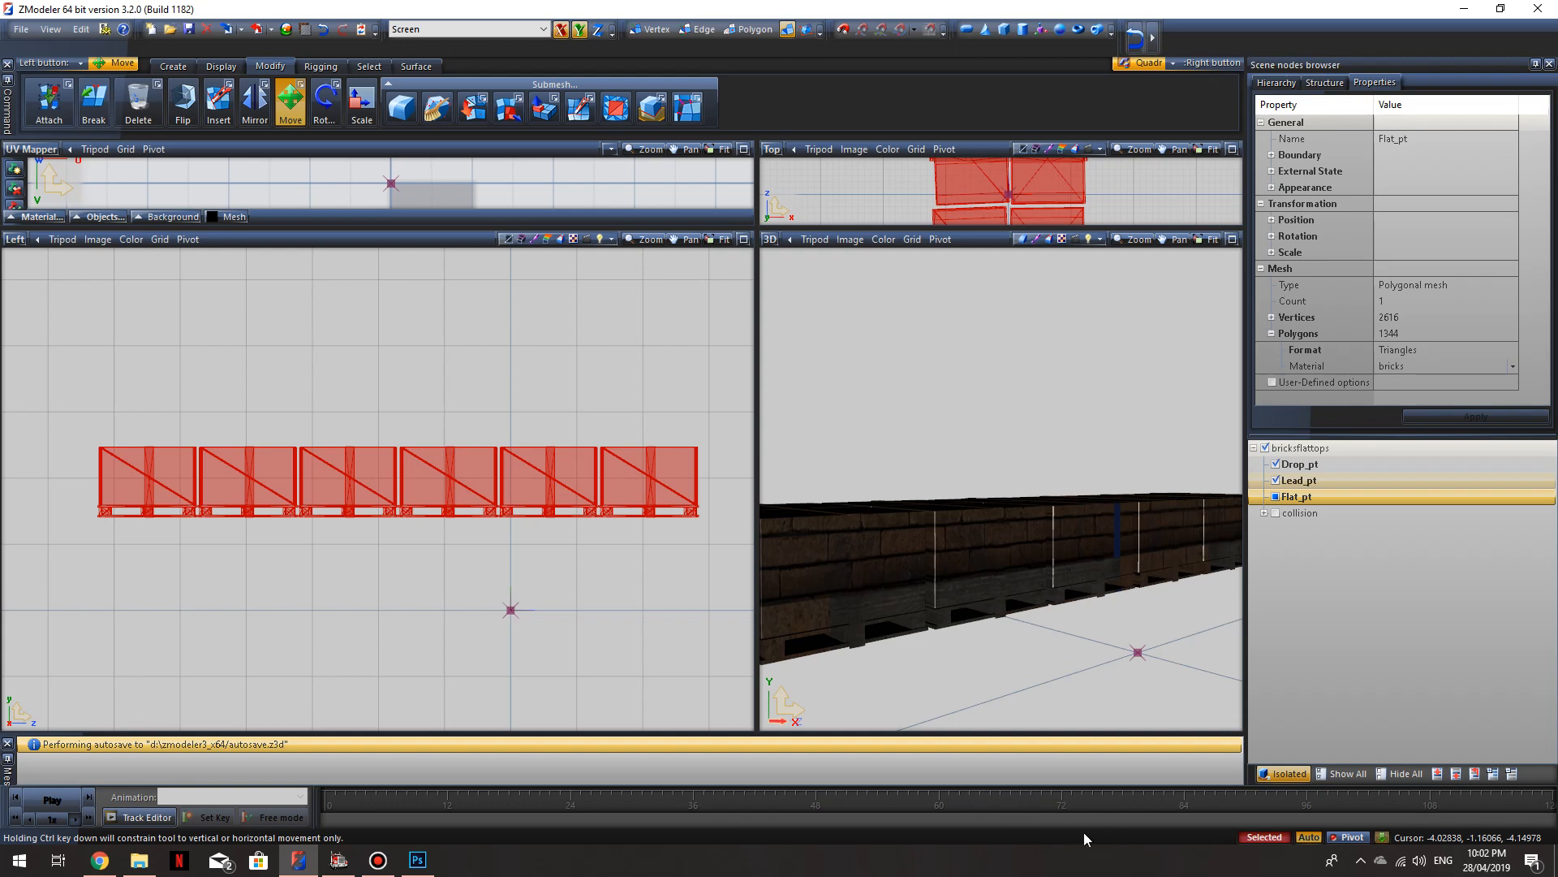
Step: Switch the Left viewport to the UV Mapper and display the bricks material's UV#1 bricks.dds layout
click(15, 239)
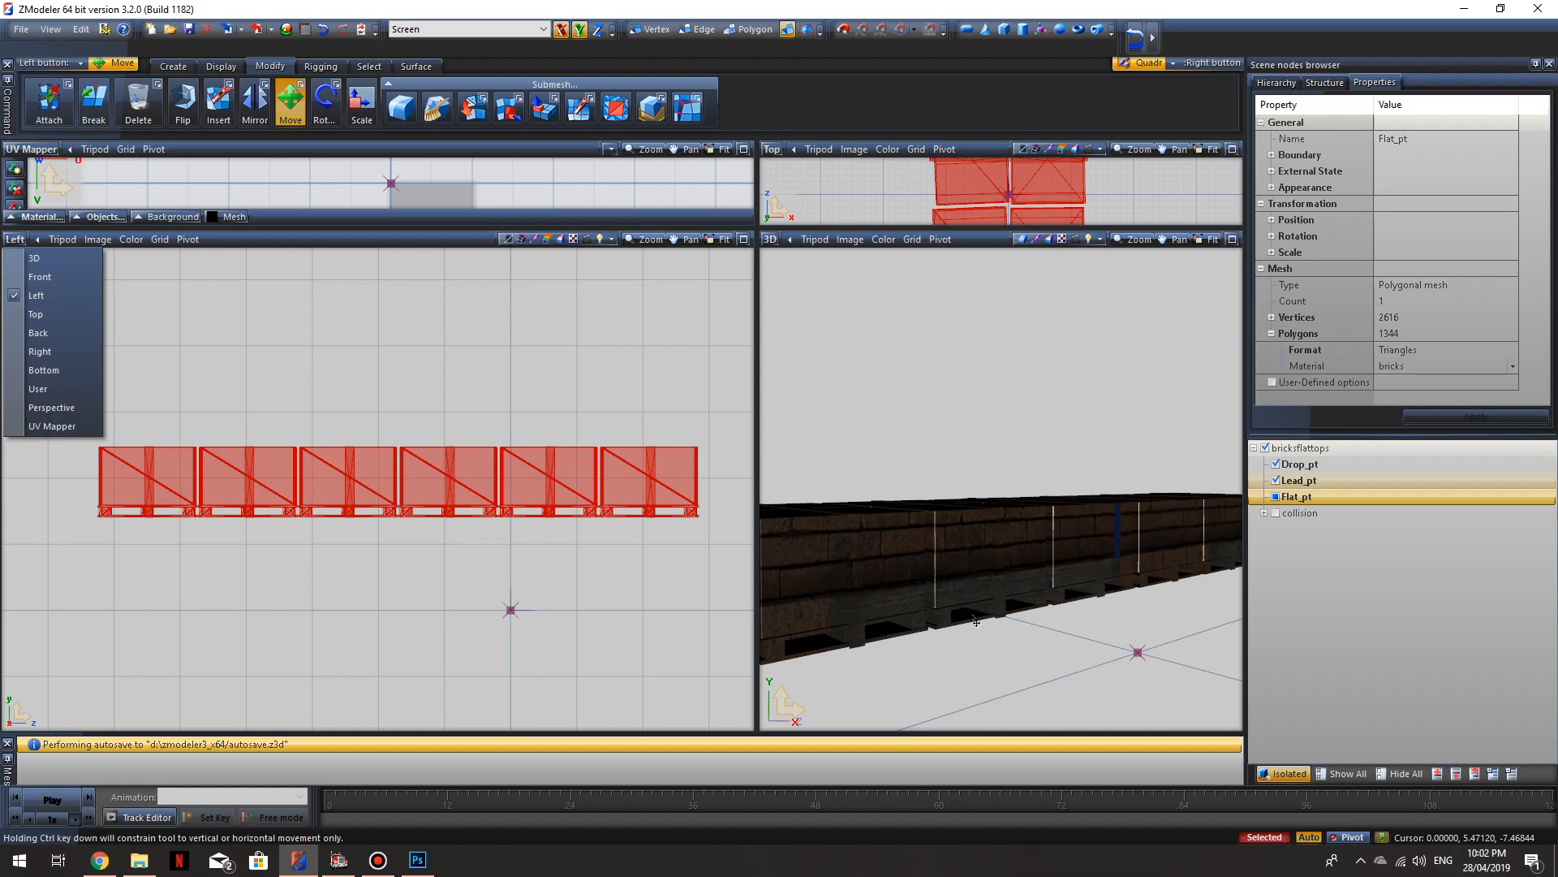
mouse_move(976, 621)
middle_down()
mouse_move(1047, 624)
mouse_move(967, 623)
middle_up()
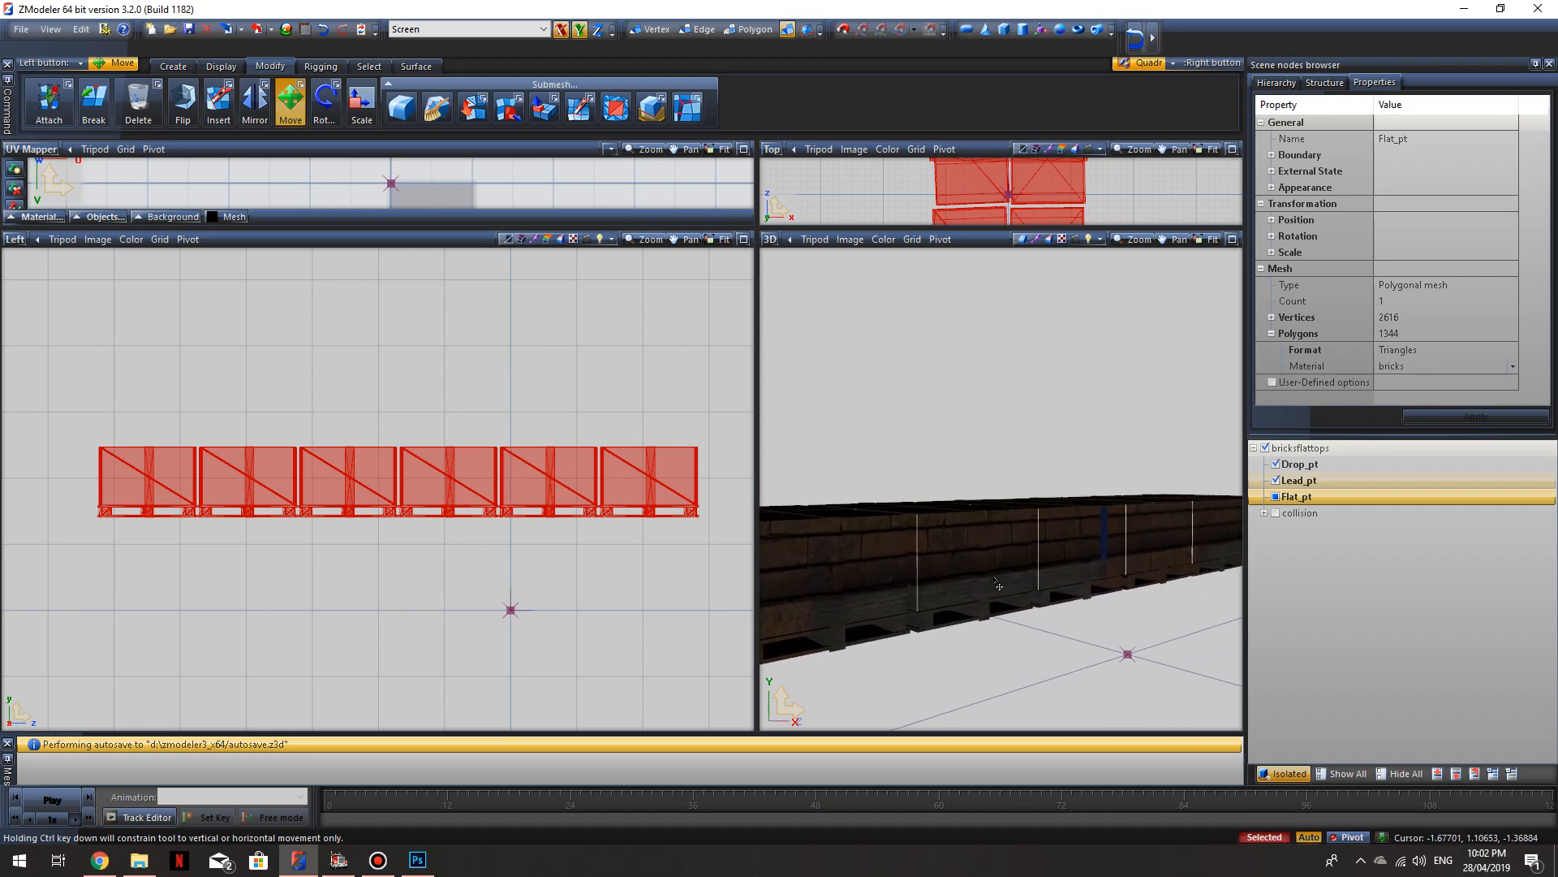
click(15, 238)
click(61, 427)
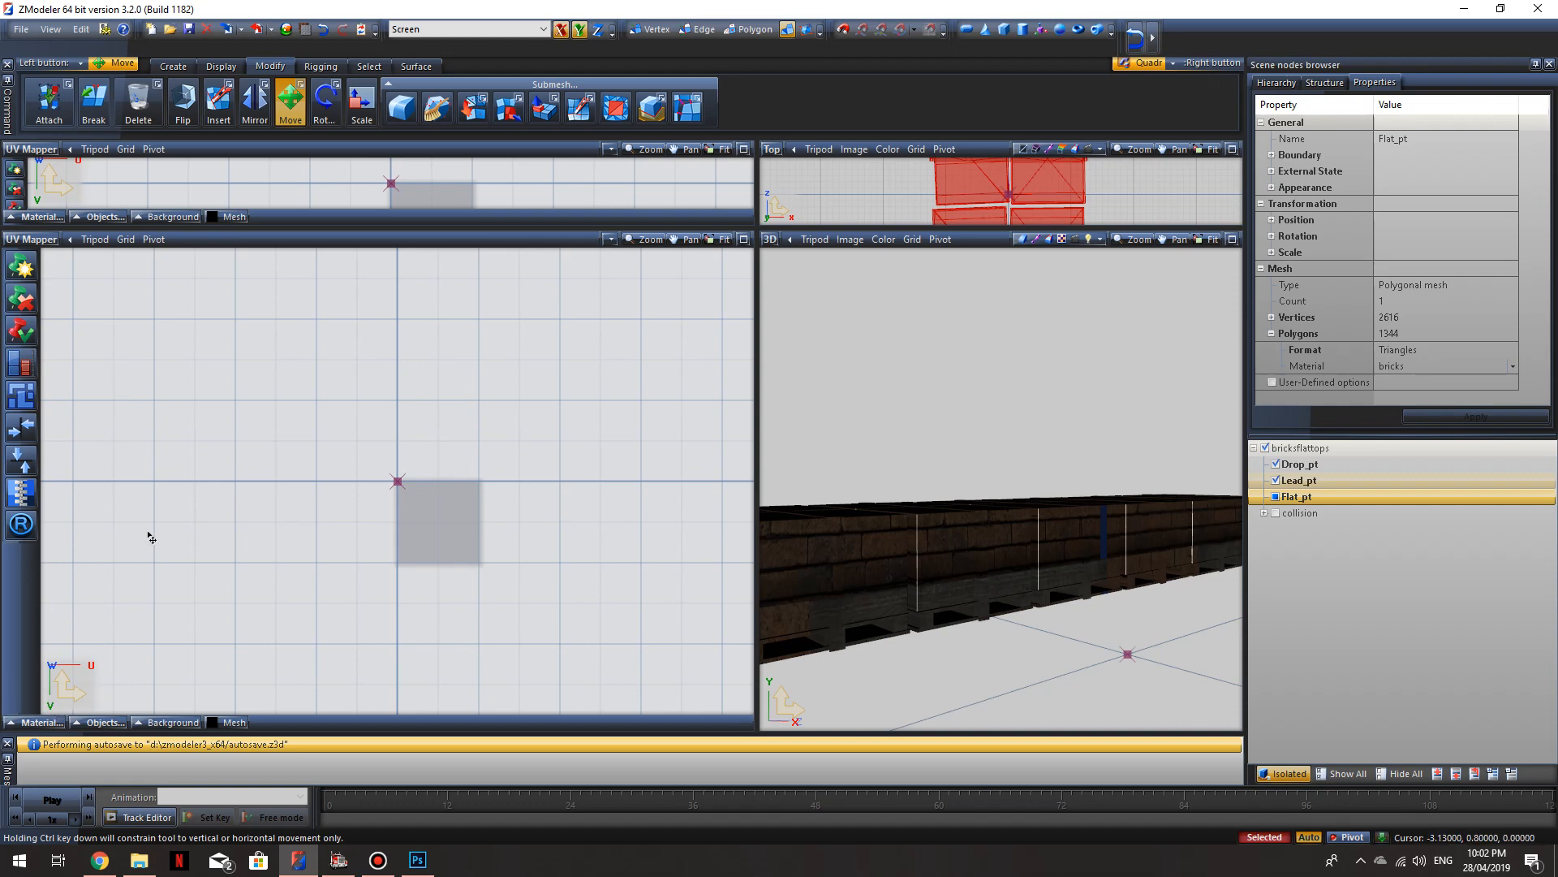
click(34, 723)
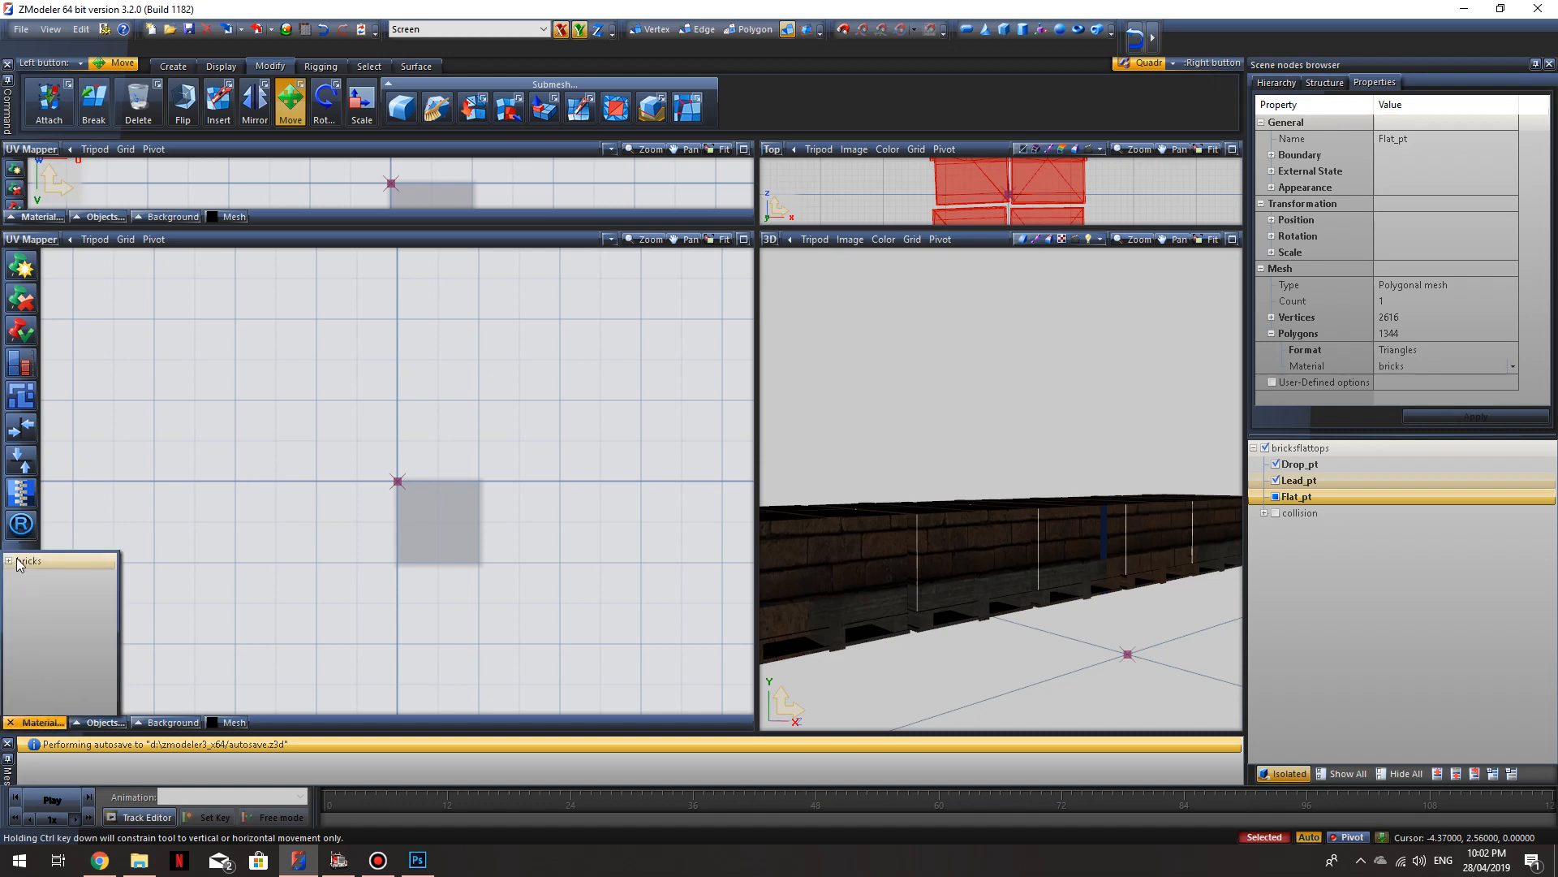
click(8, 560)
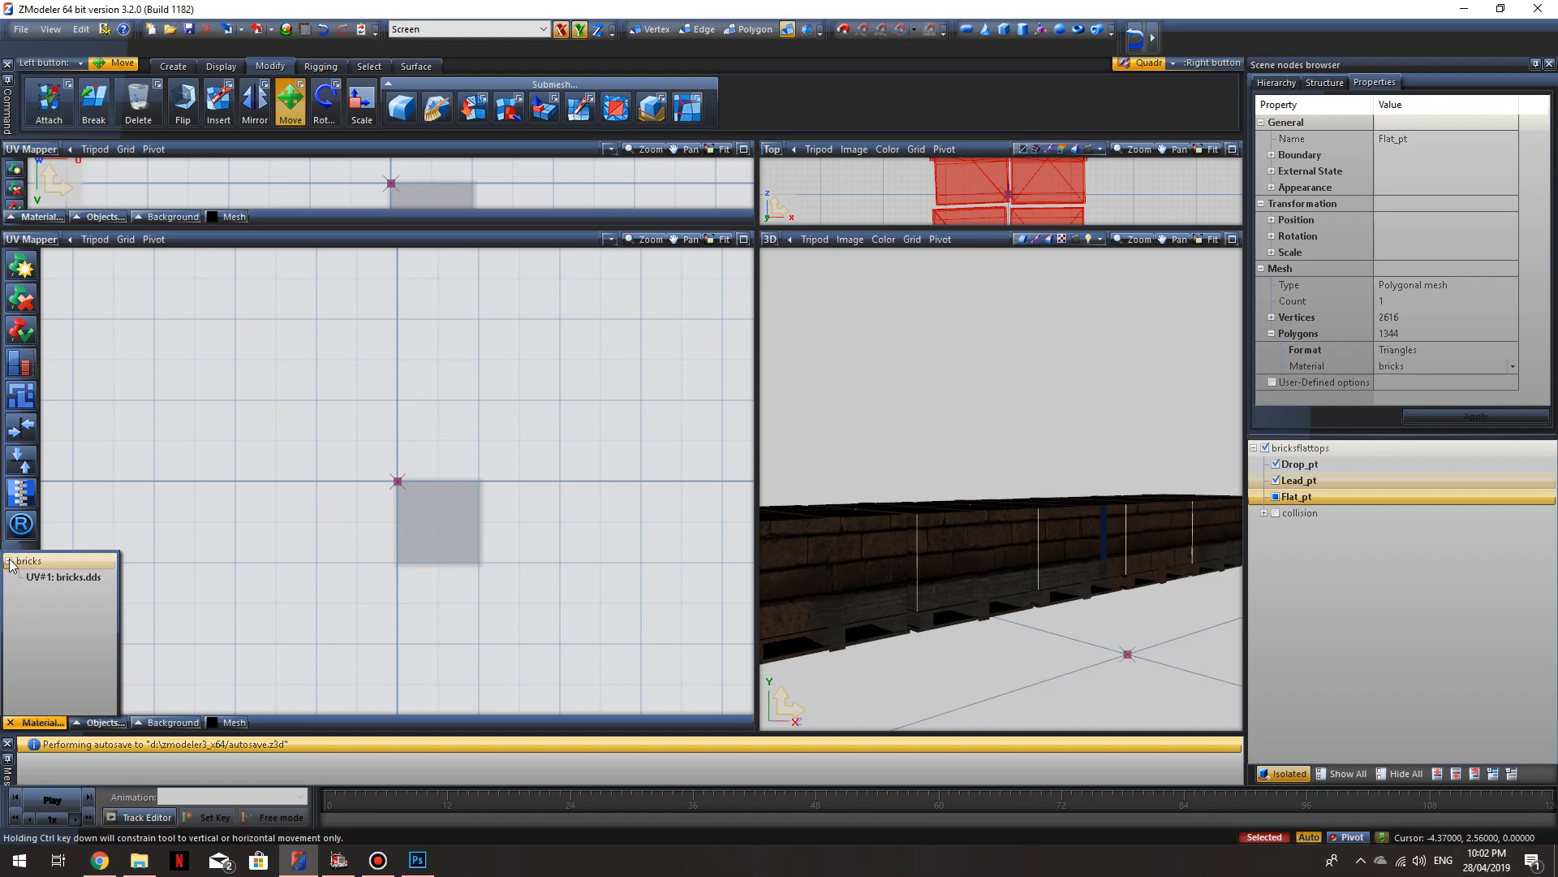
click(55, 577)
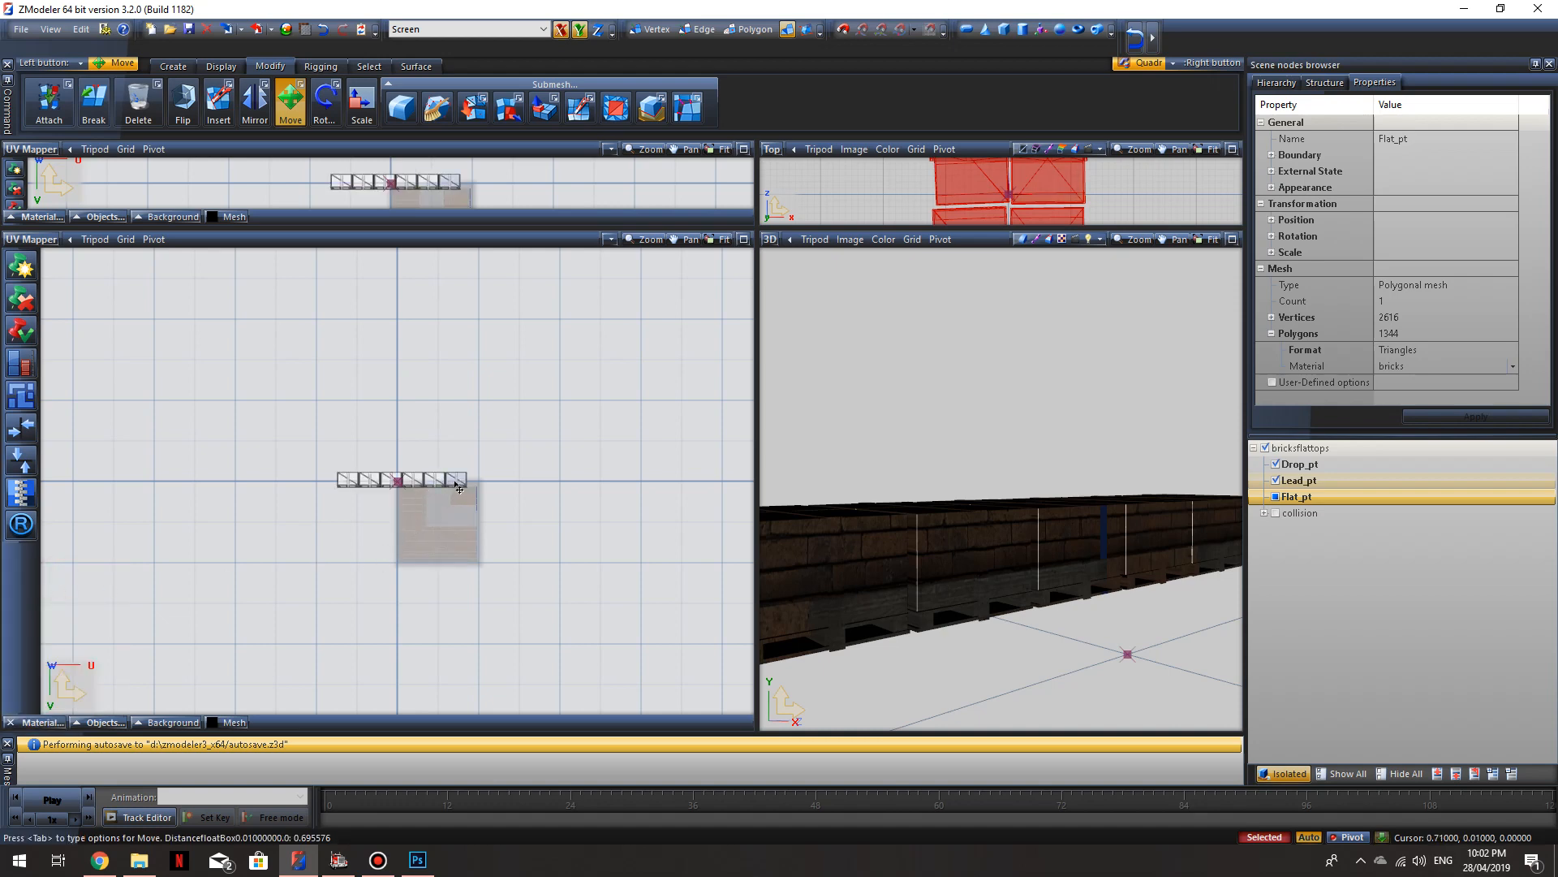
Step: Examine how the crates' UV layout lies over the bricks.dds texture regions
scroll(457, 488, up, 1)
scroll(457, 489, up, 3)
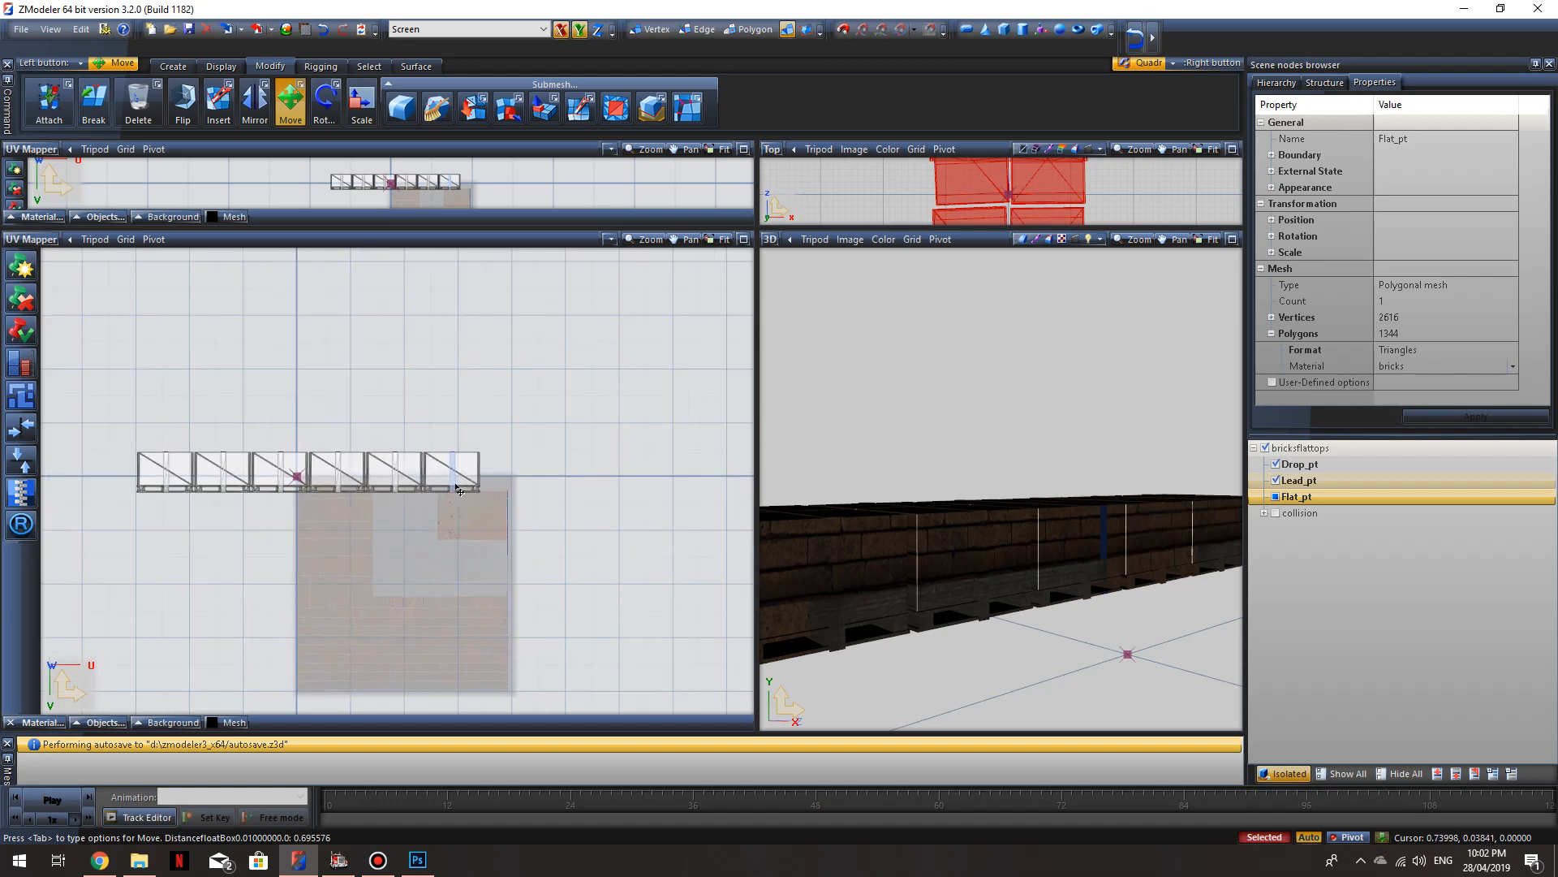
middle_drag(577, 604, 554, 552)
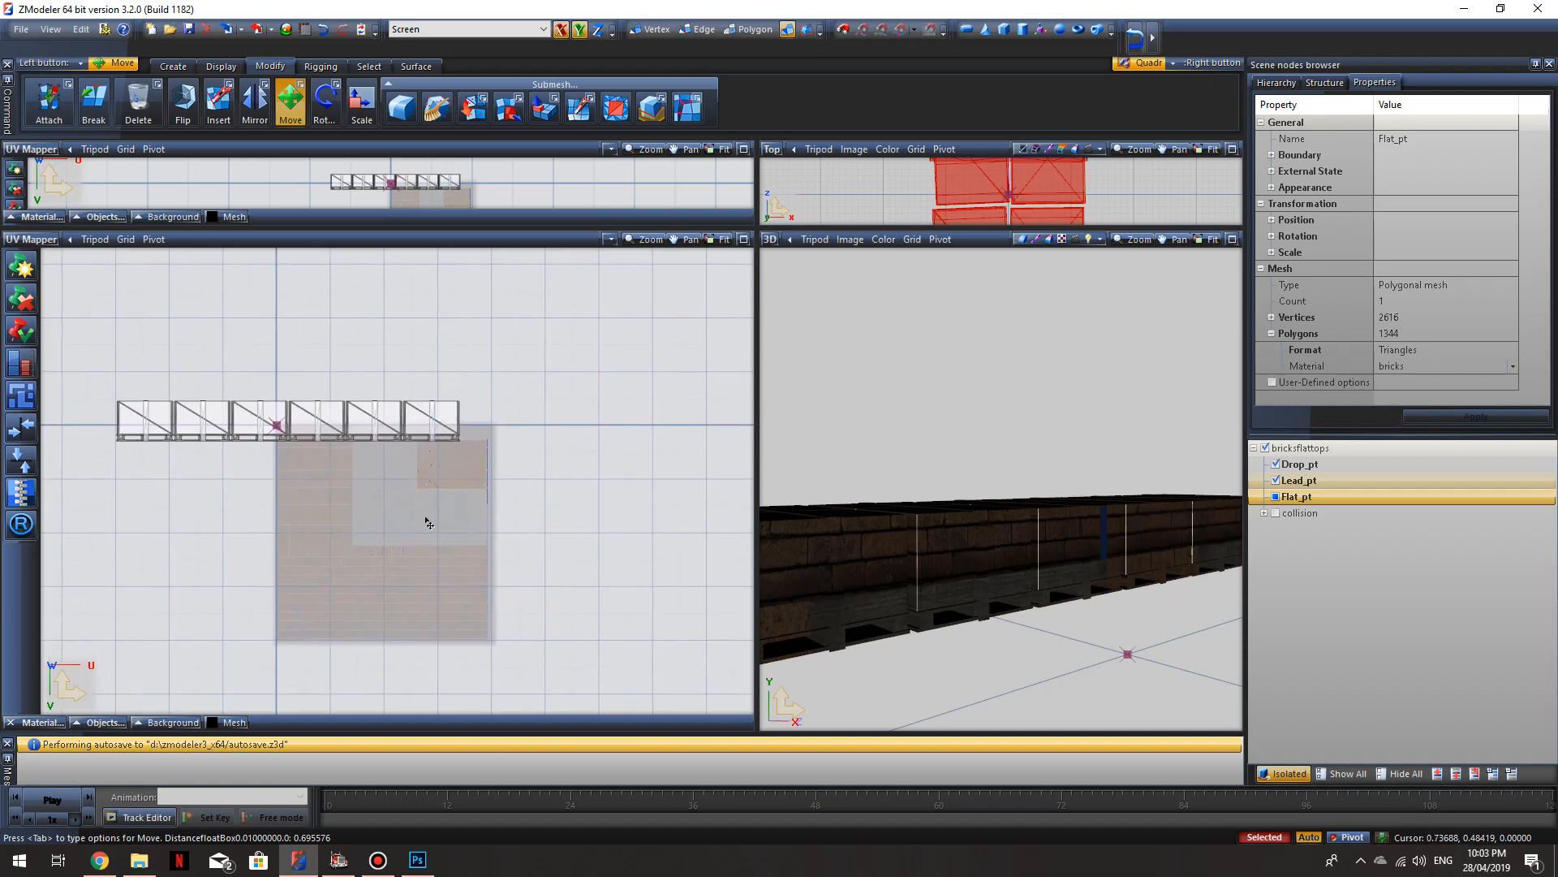
scroll(592, 521, down, 1)
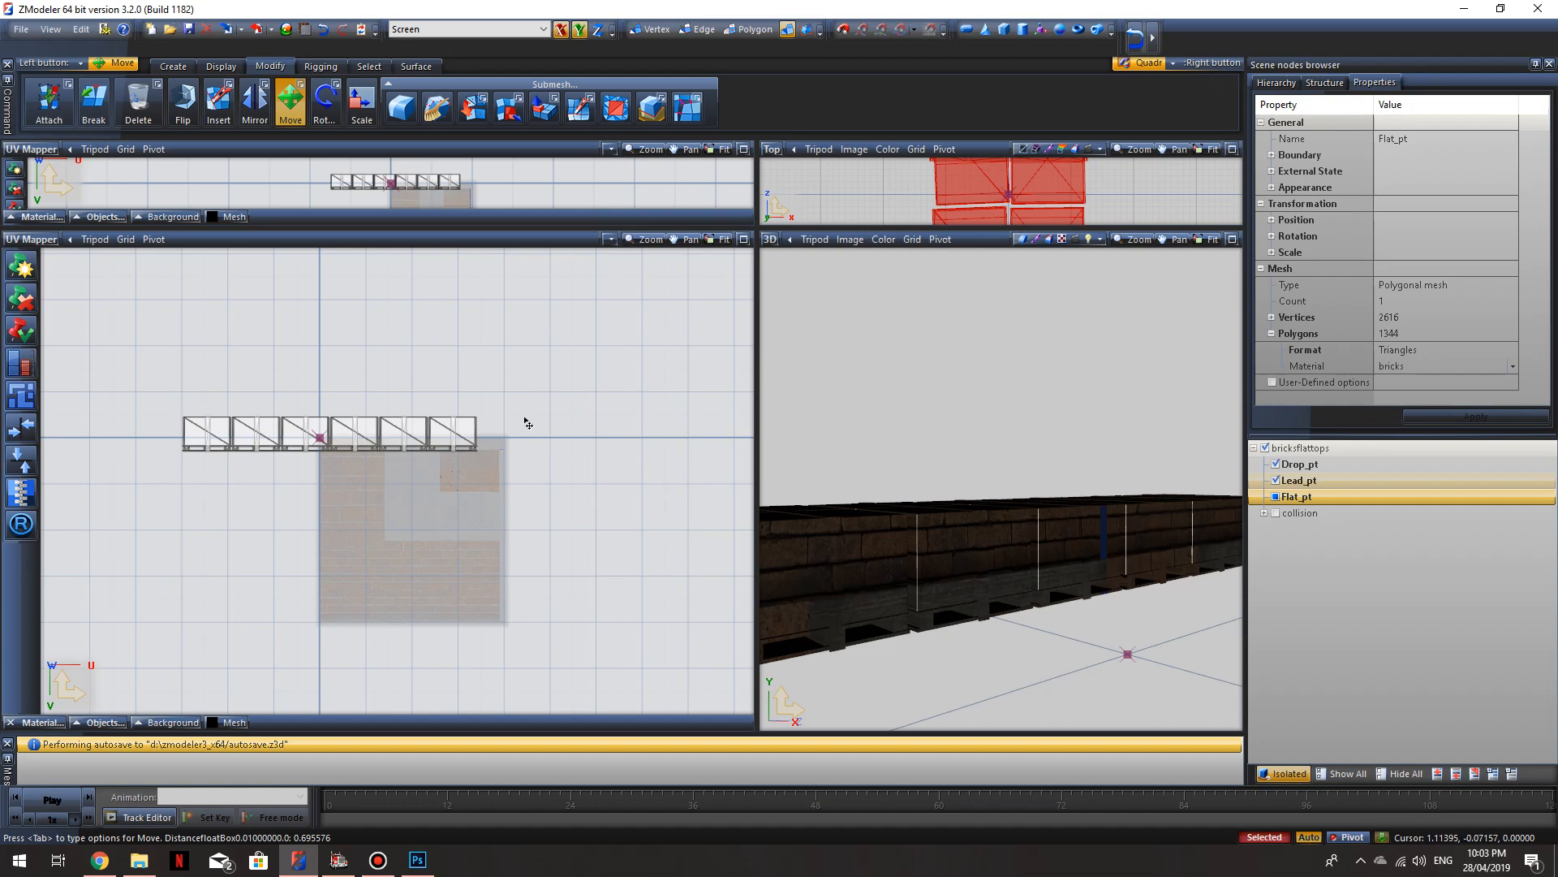
scroll(515, 467, up, 1)
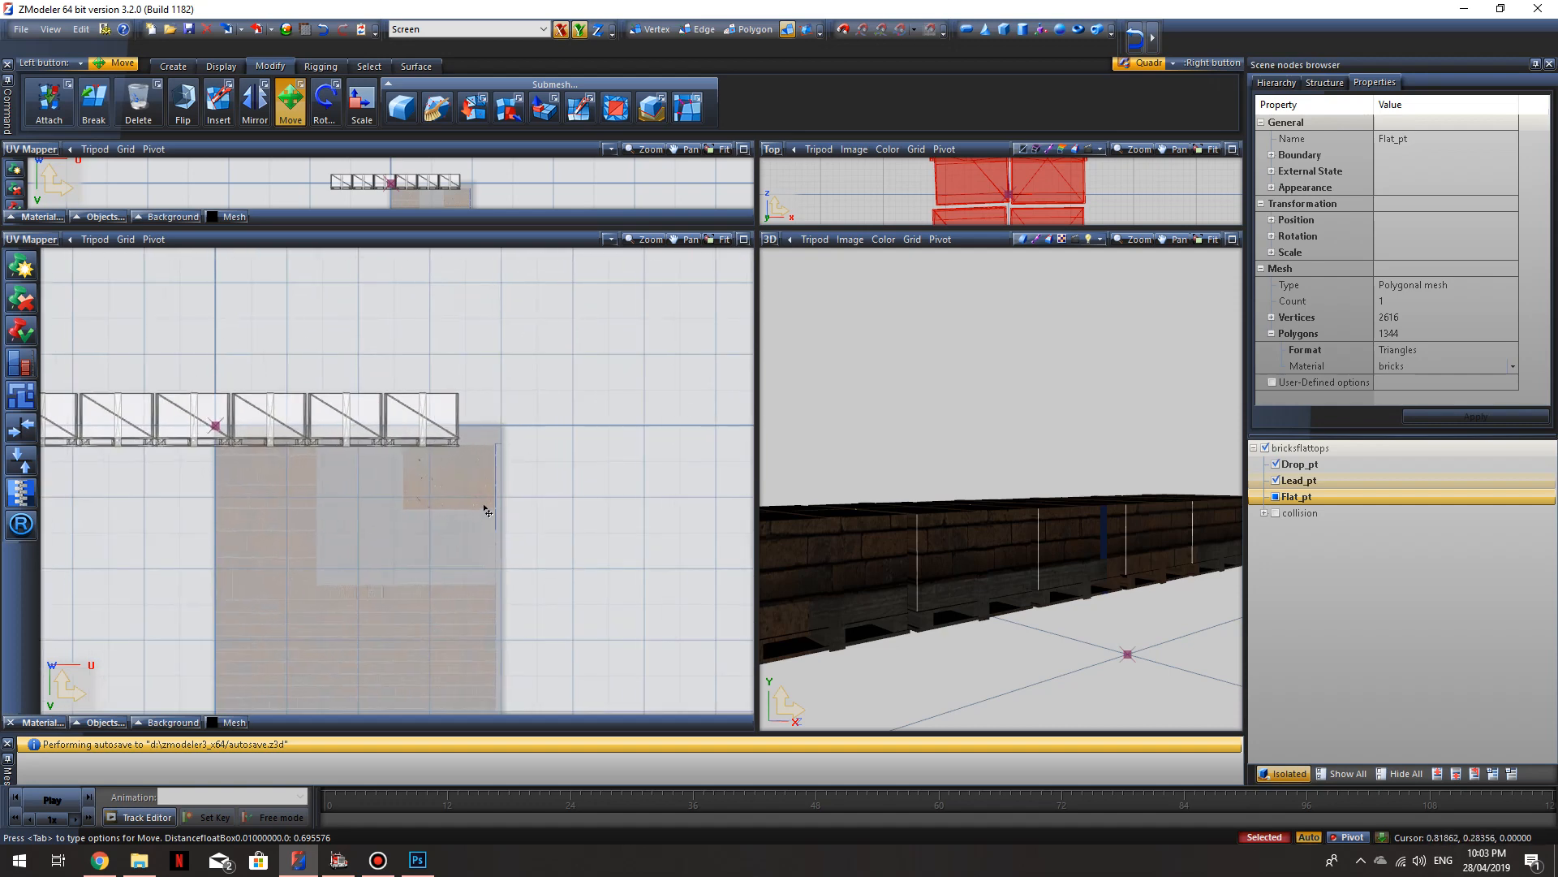
scroll(511, 495, up, 1)
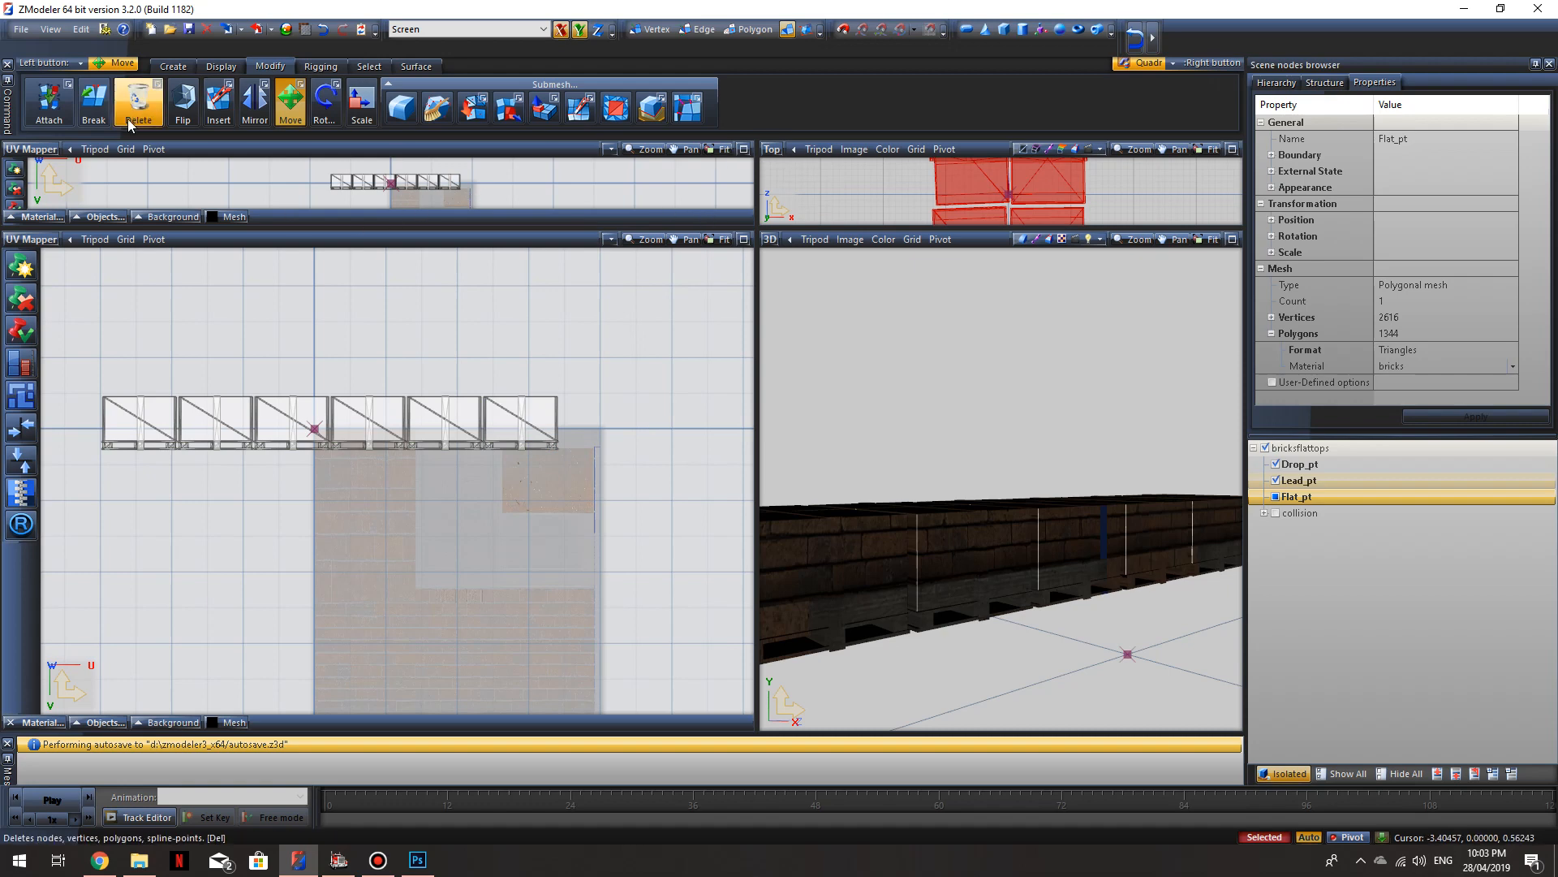
Step: Change the smaller UV Mapper viewport to the Left view, frame the crates in it and clear the polygon selection
click(33, 149)
click(37, 205)
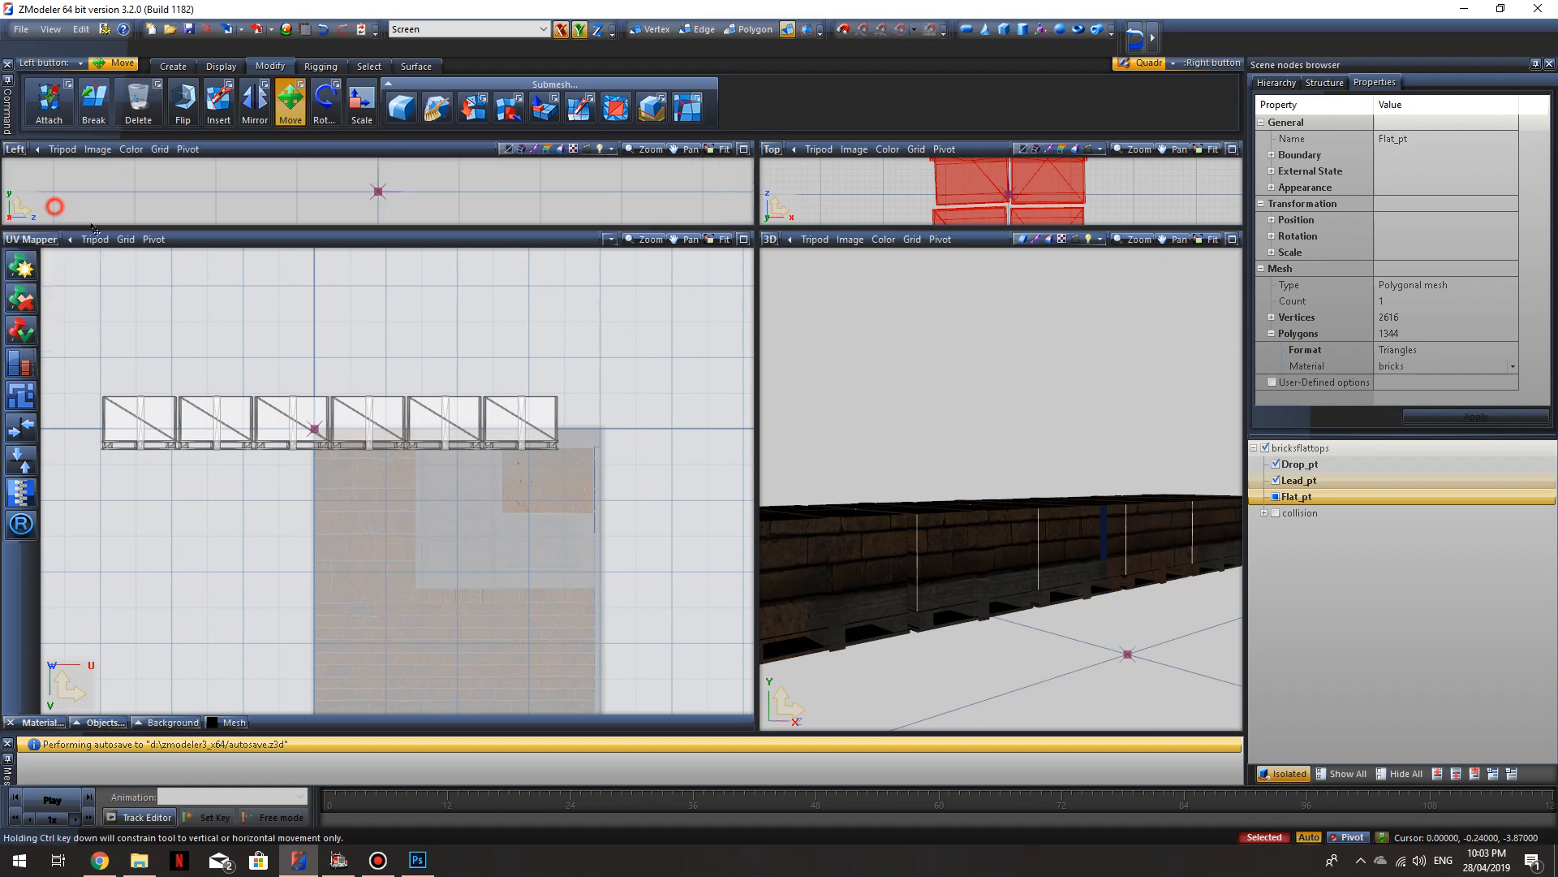
drag(310, 230, 302, 381)
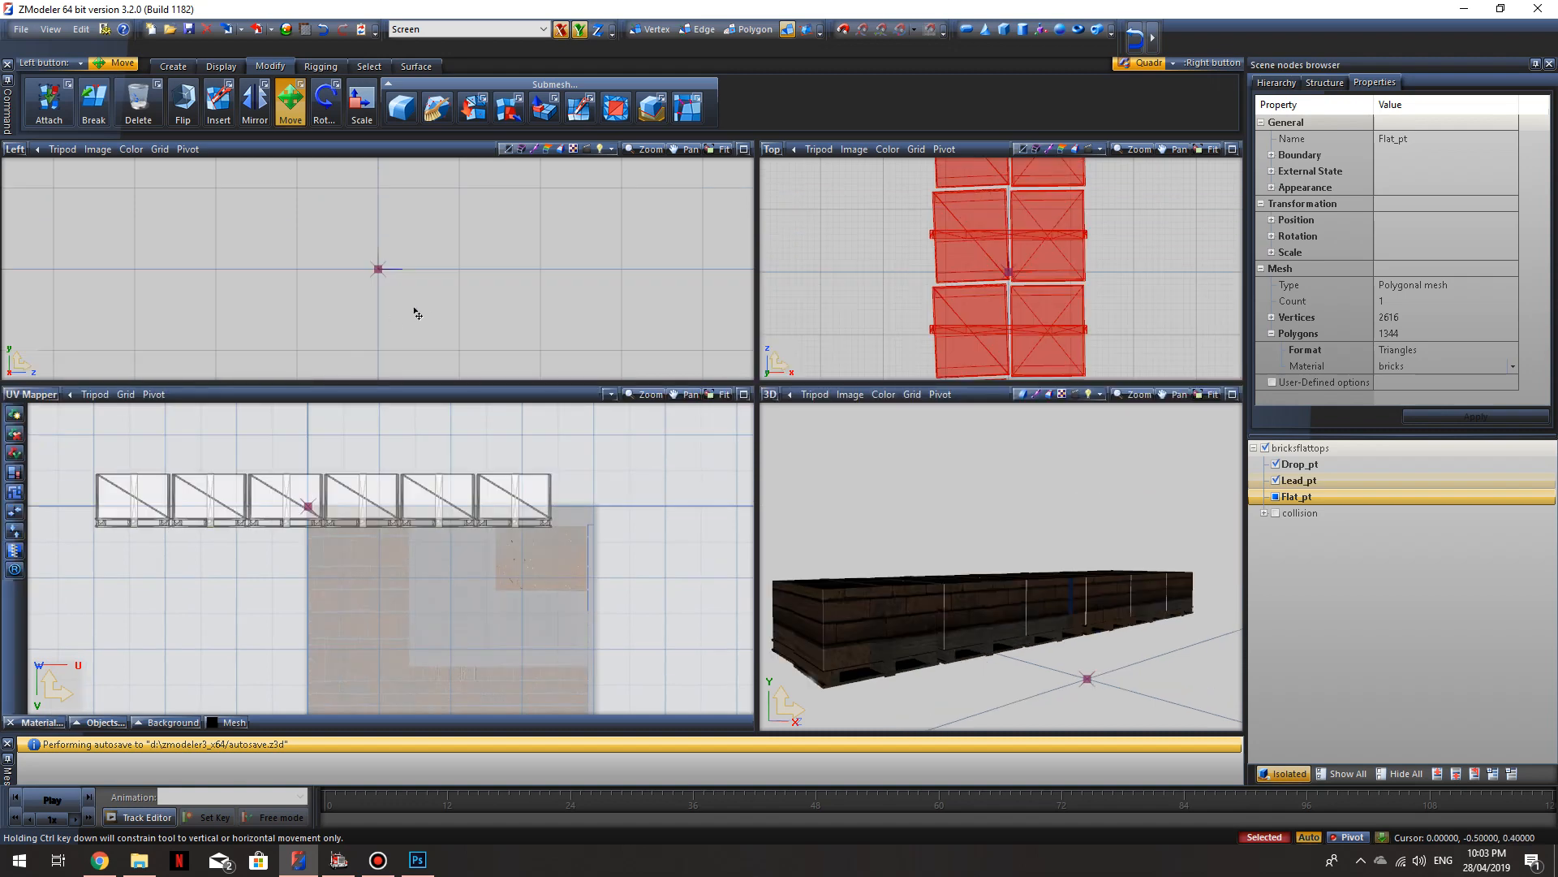
scroll(438, 300, down, 3)
middle_drag(447, 244, 444, 401)
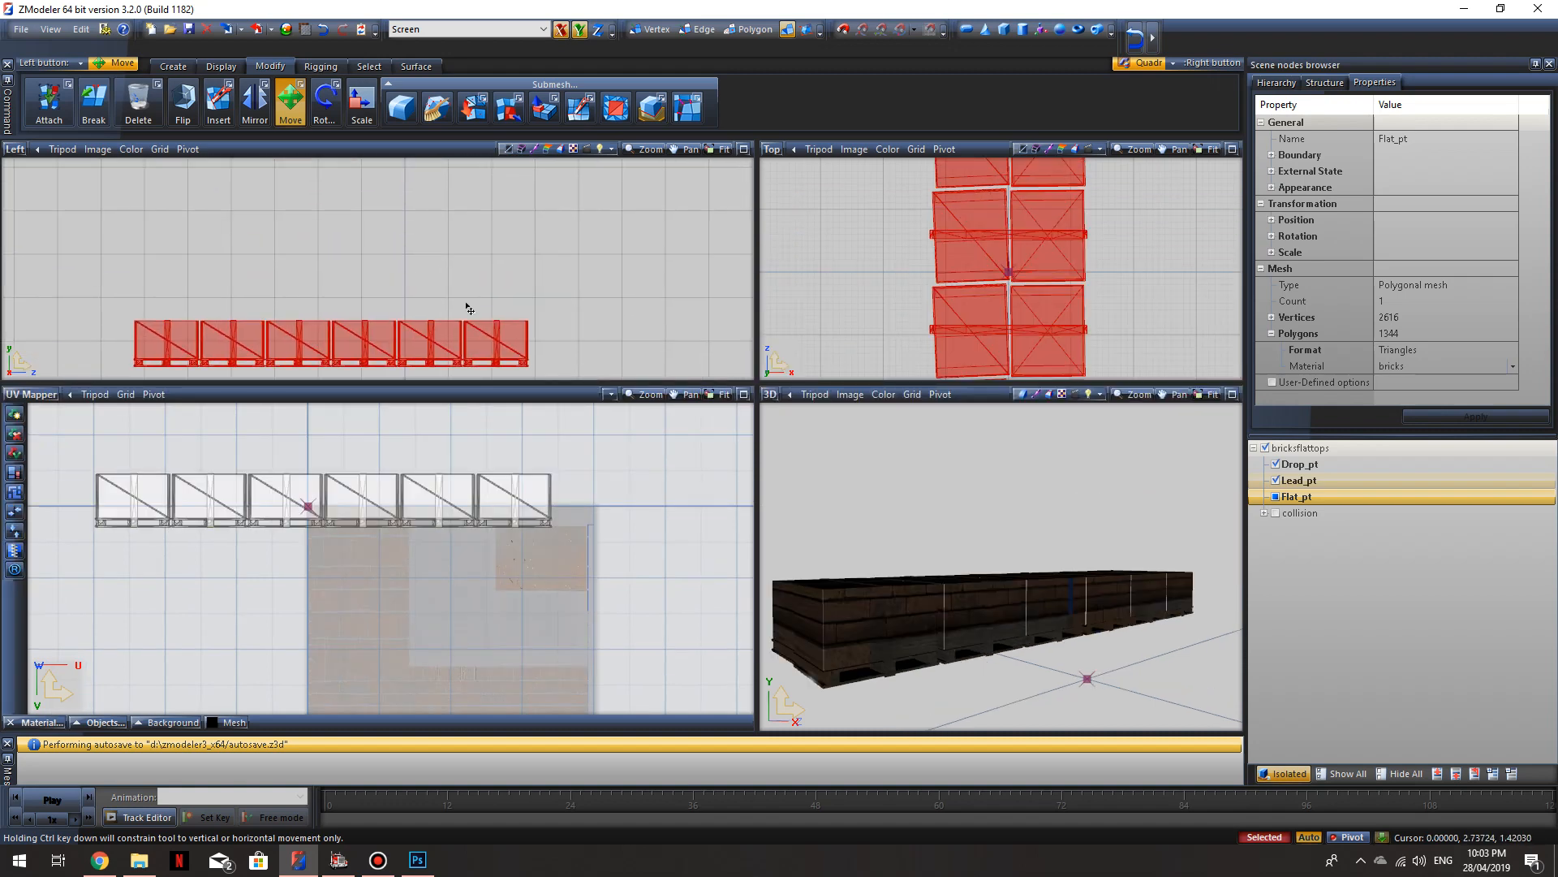
right_click(463, 262)
middle_drag(508, 276, 503, 246)
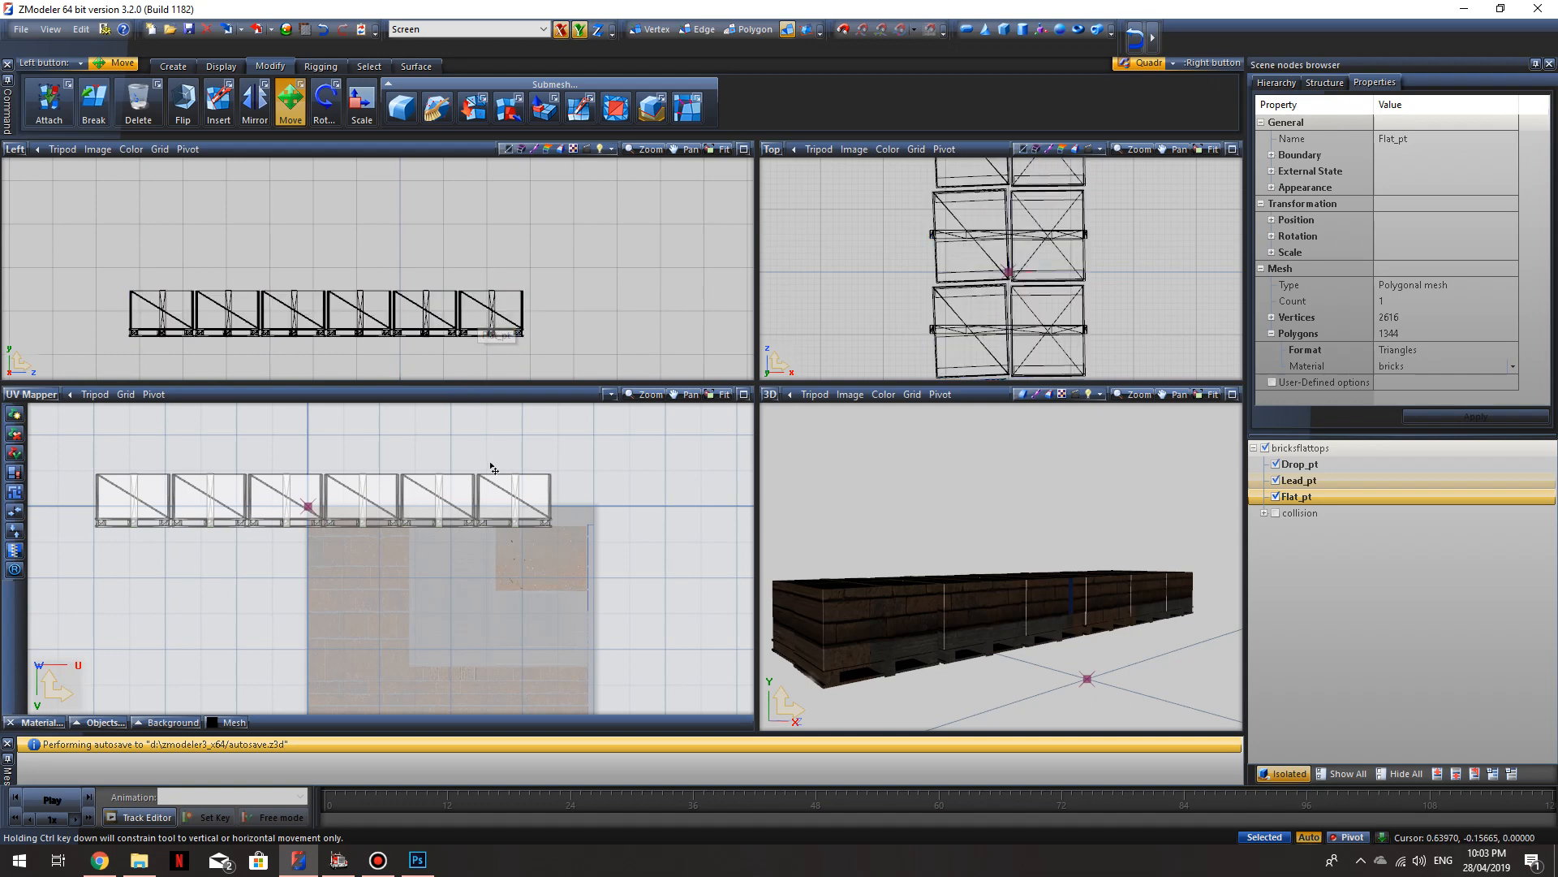
Step: Enlarge the UV Mapper viewport and inspect the end crate's UV outline against the brick texture
drag(503, 399, 508, 219)
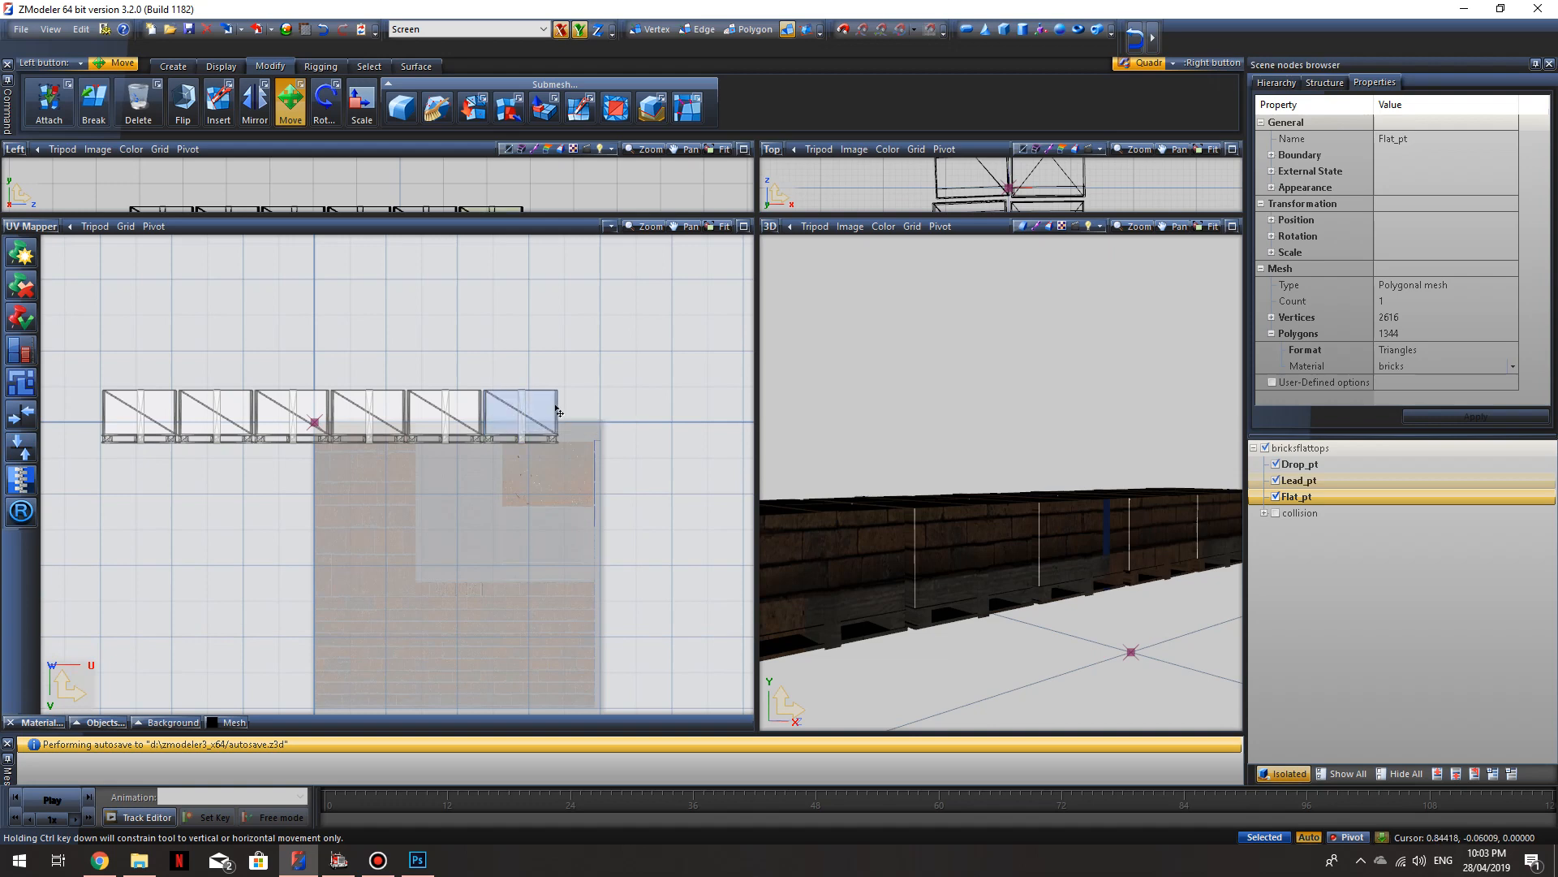
scroll(555, 447, up, 8)
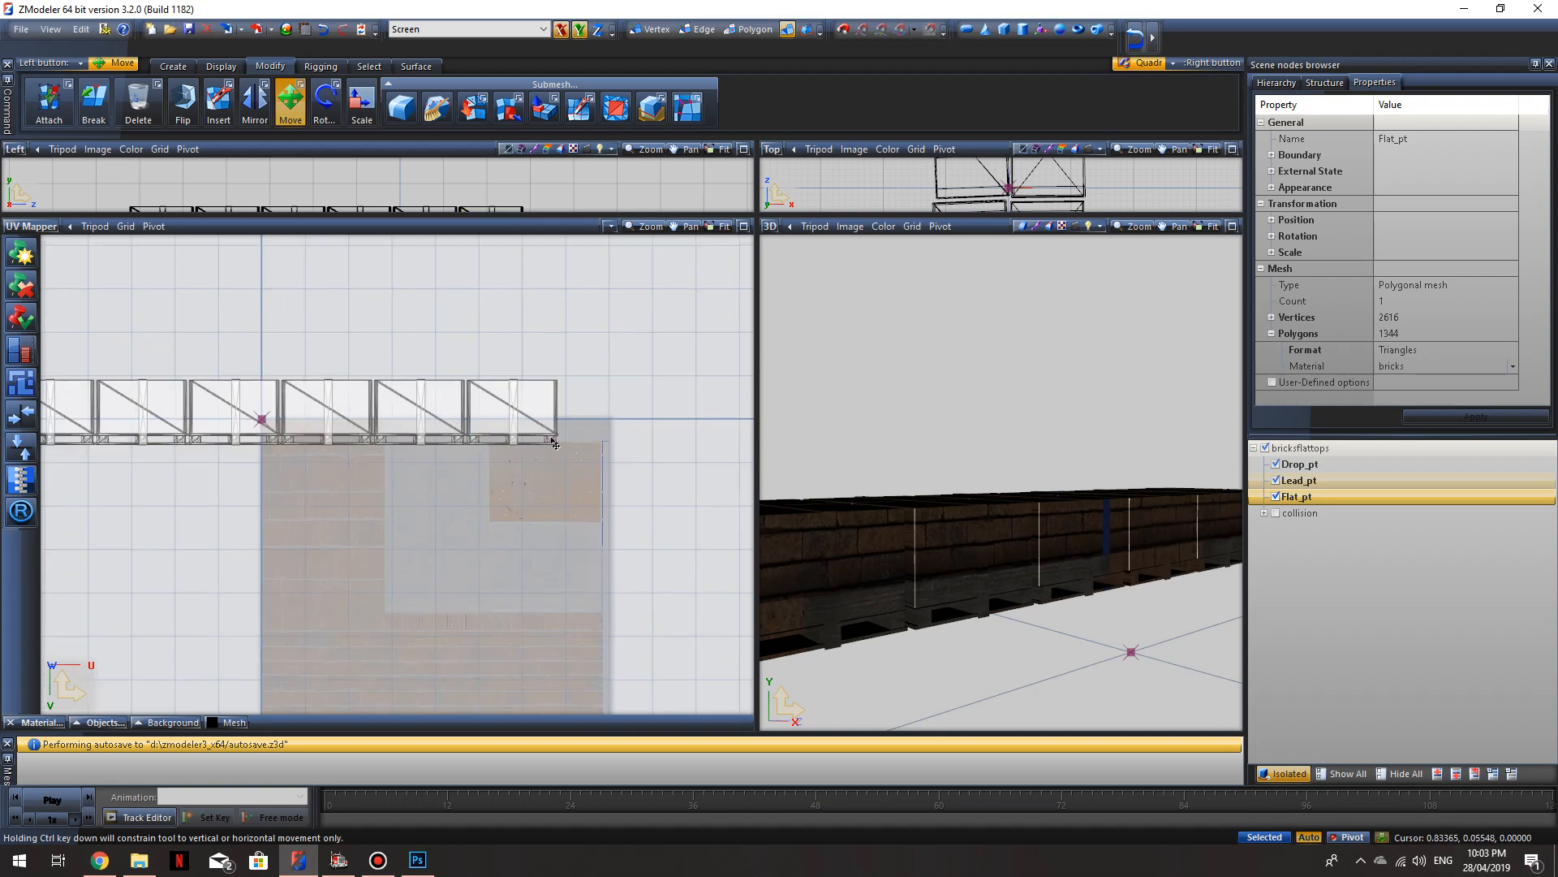
scroll(534, 461, up, 1)
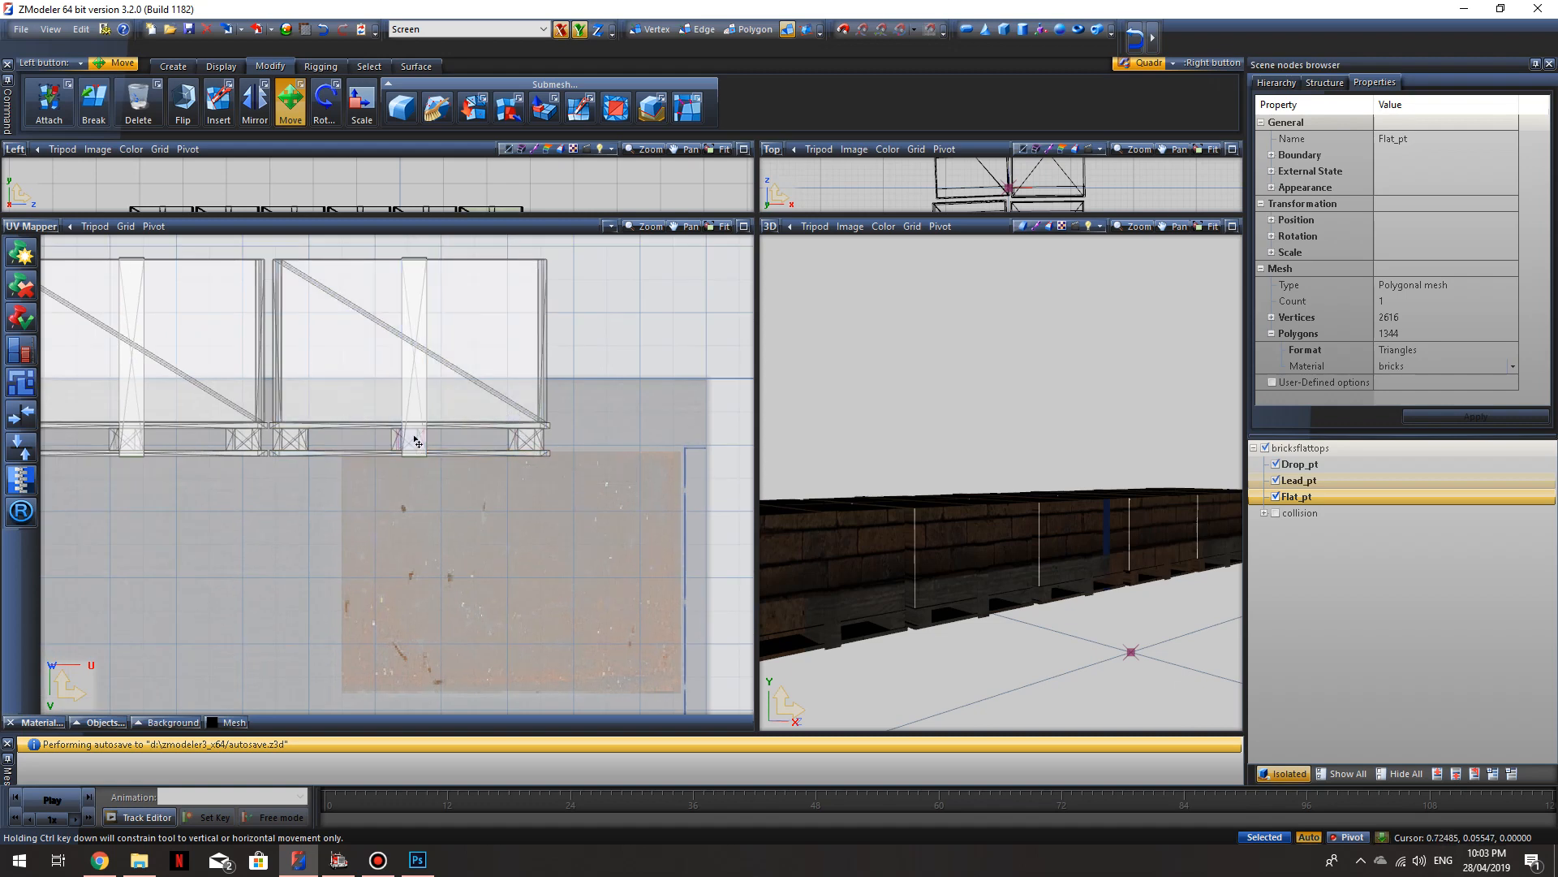
scroll(637, 408, down, 5)
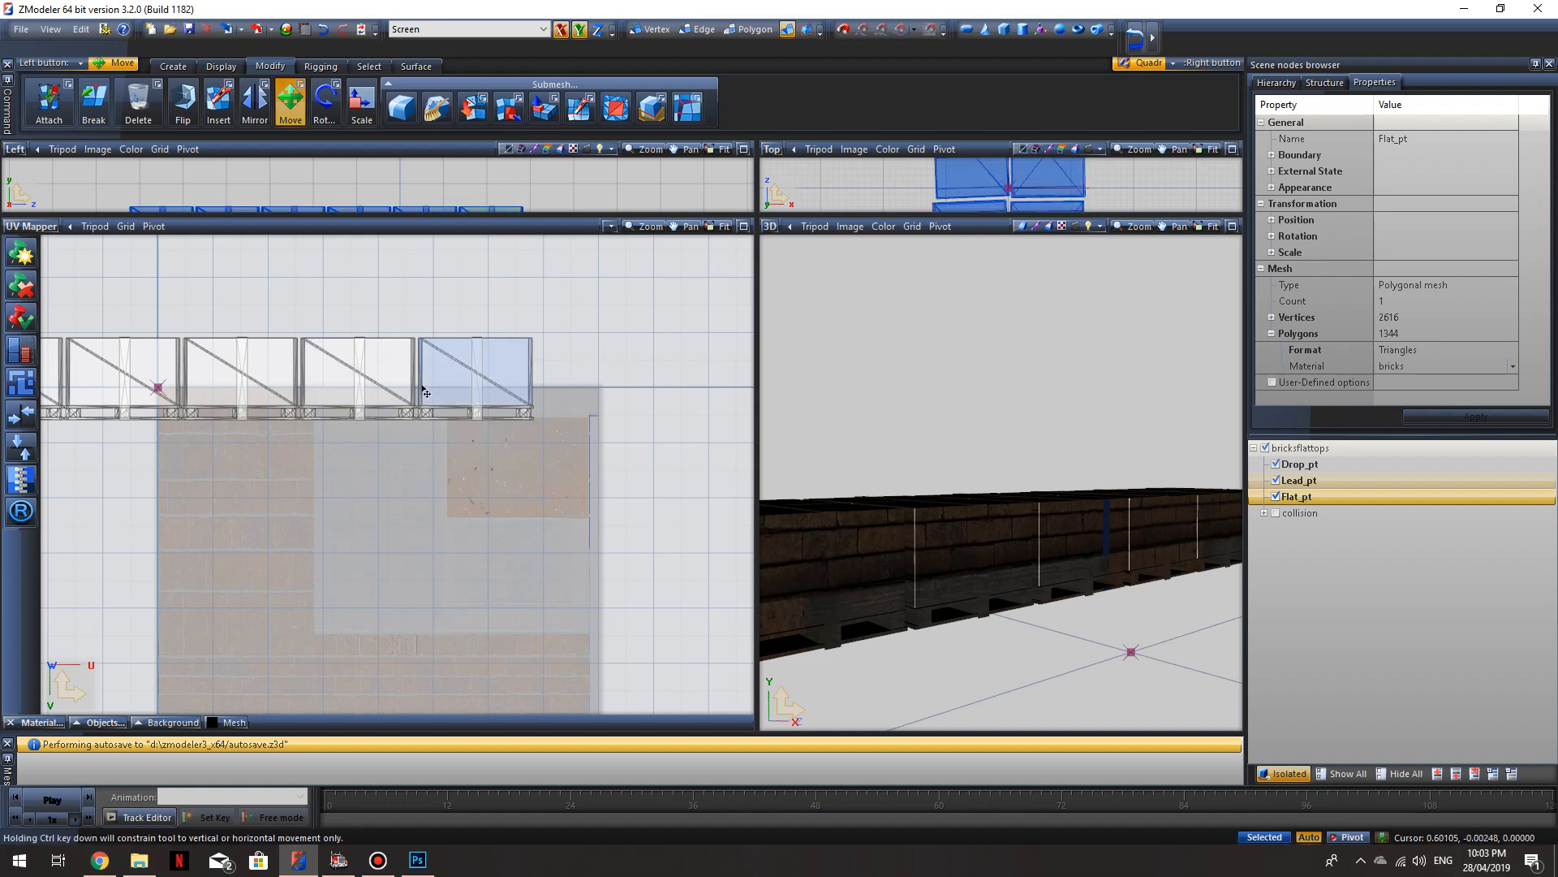
Step: Try to move the end crate's side face in the UV map onto the brick area in the lower part of the texture
click(579, 31)
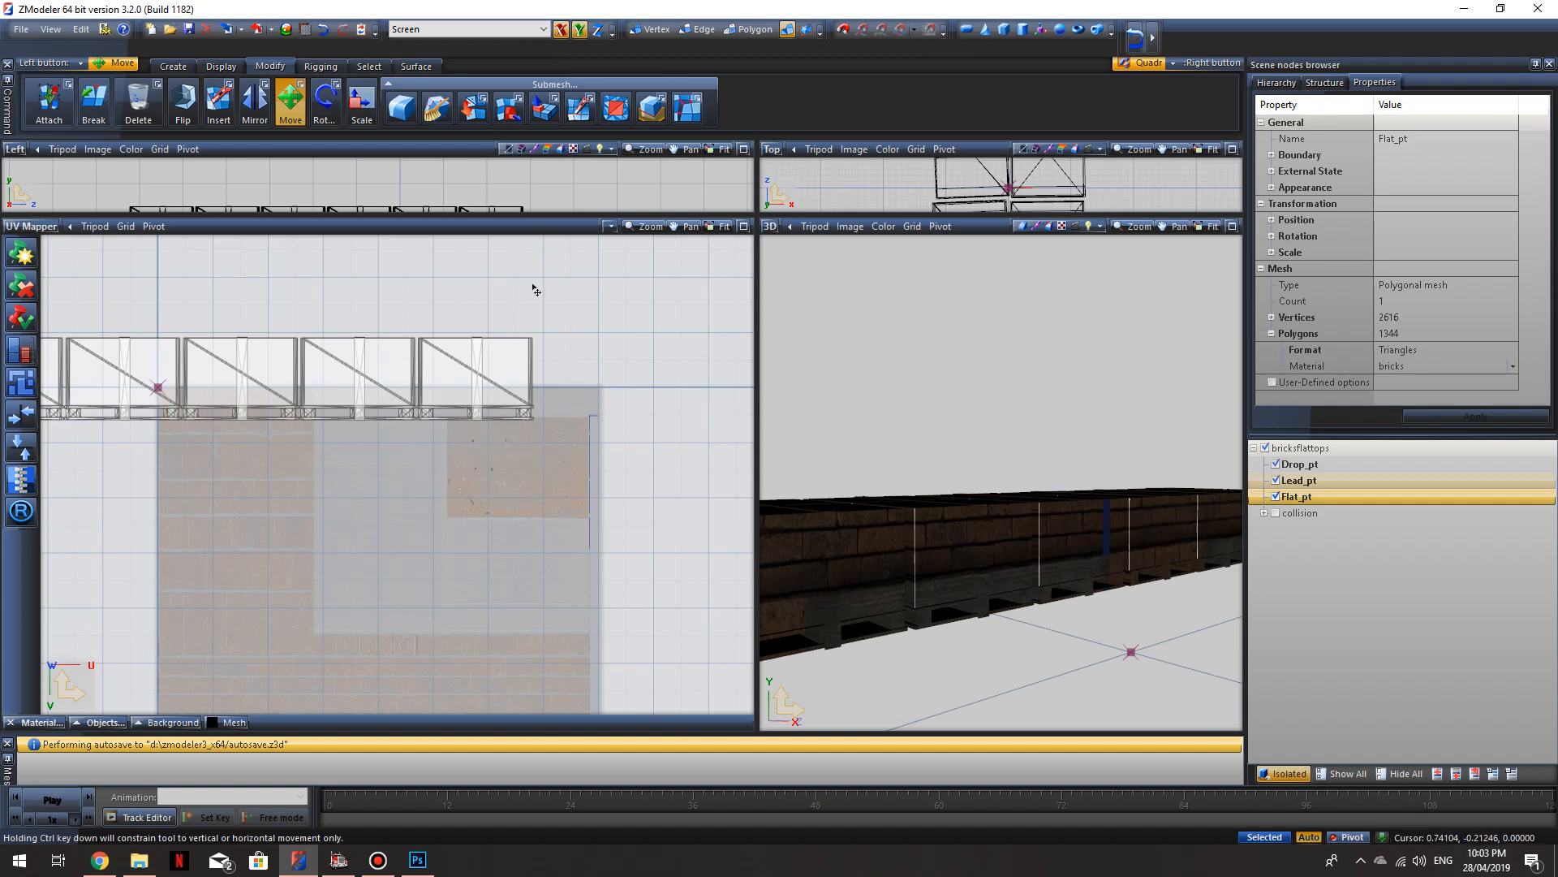
middle_drag(586, 383, 524, 339)
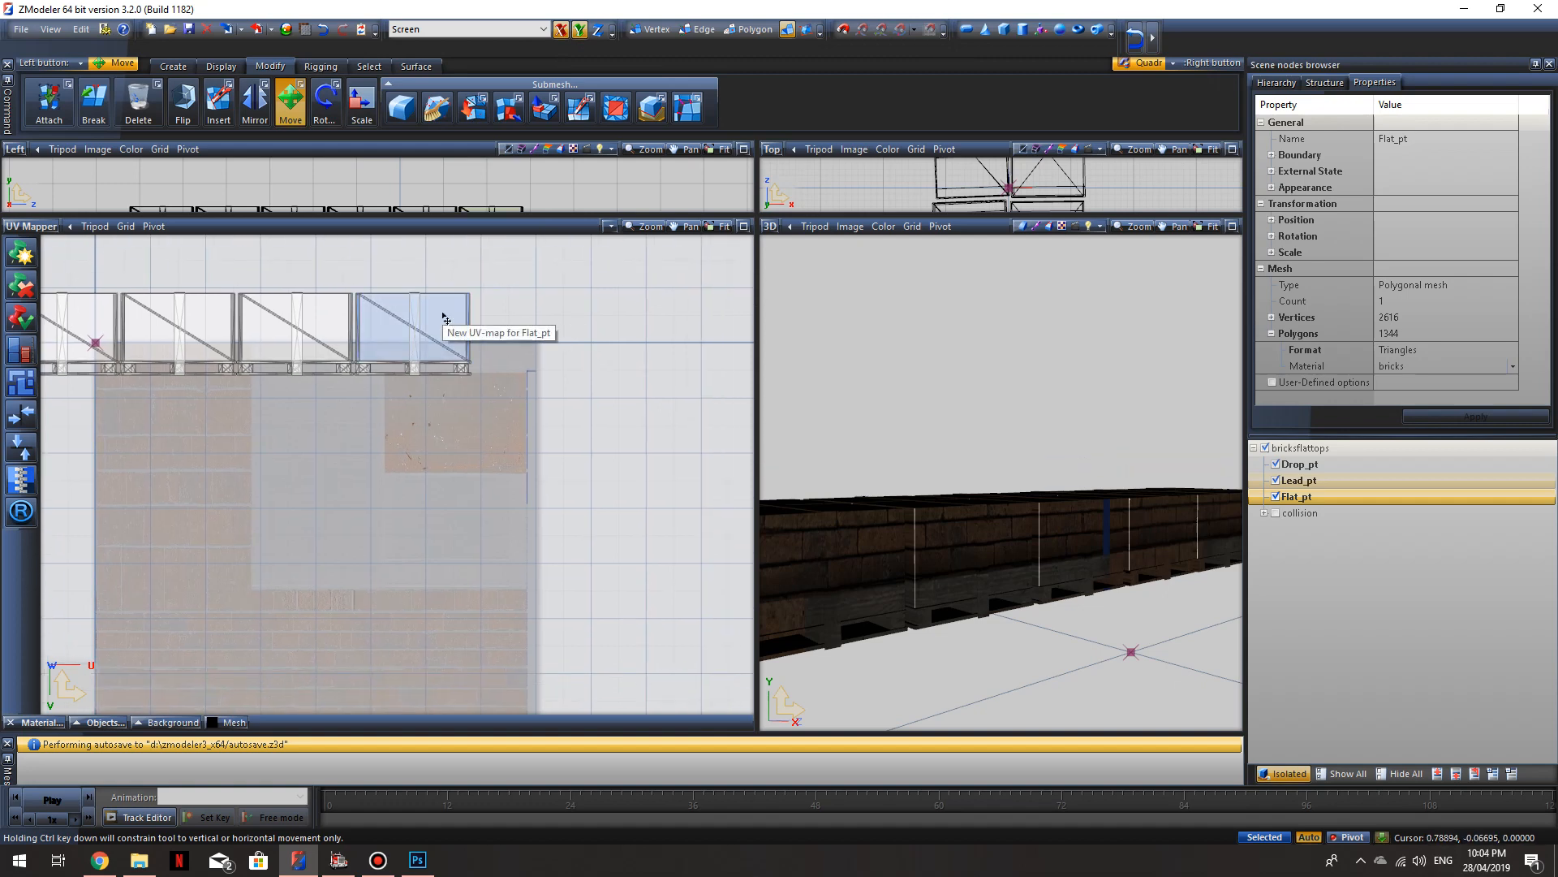
middle_drag(1001, 524, 739, 549)
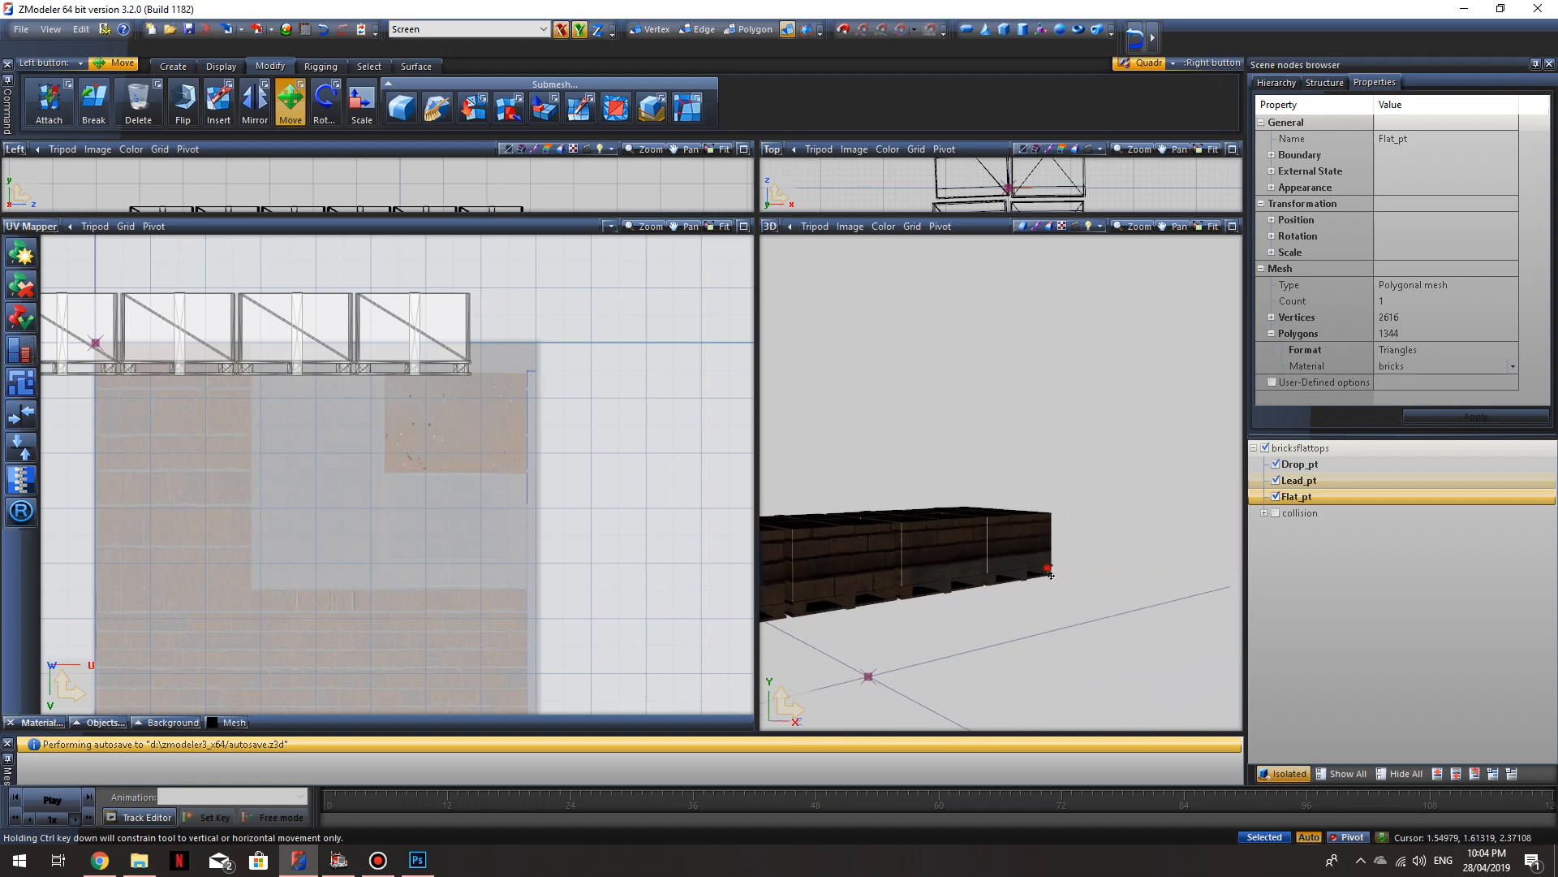
alt+middle_drag(1049, 574, 1021, 572)
scroll(1021, 572, up, 5)
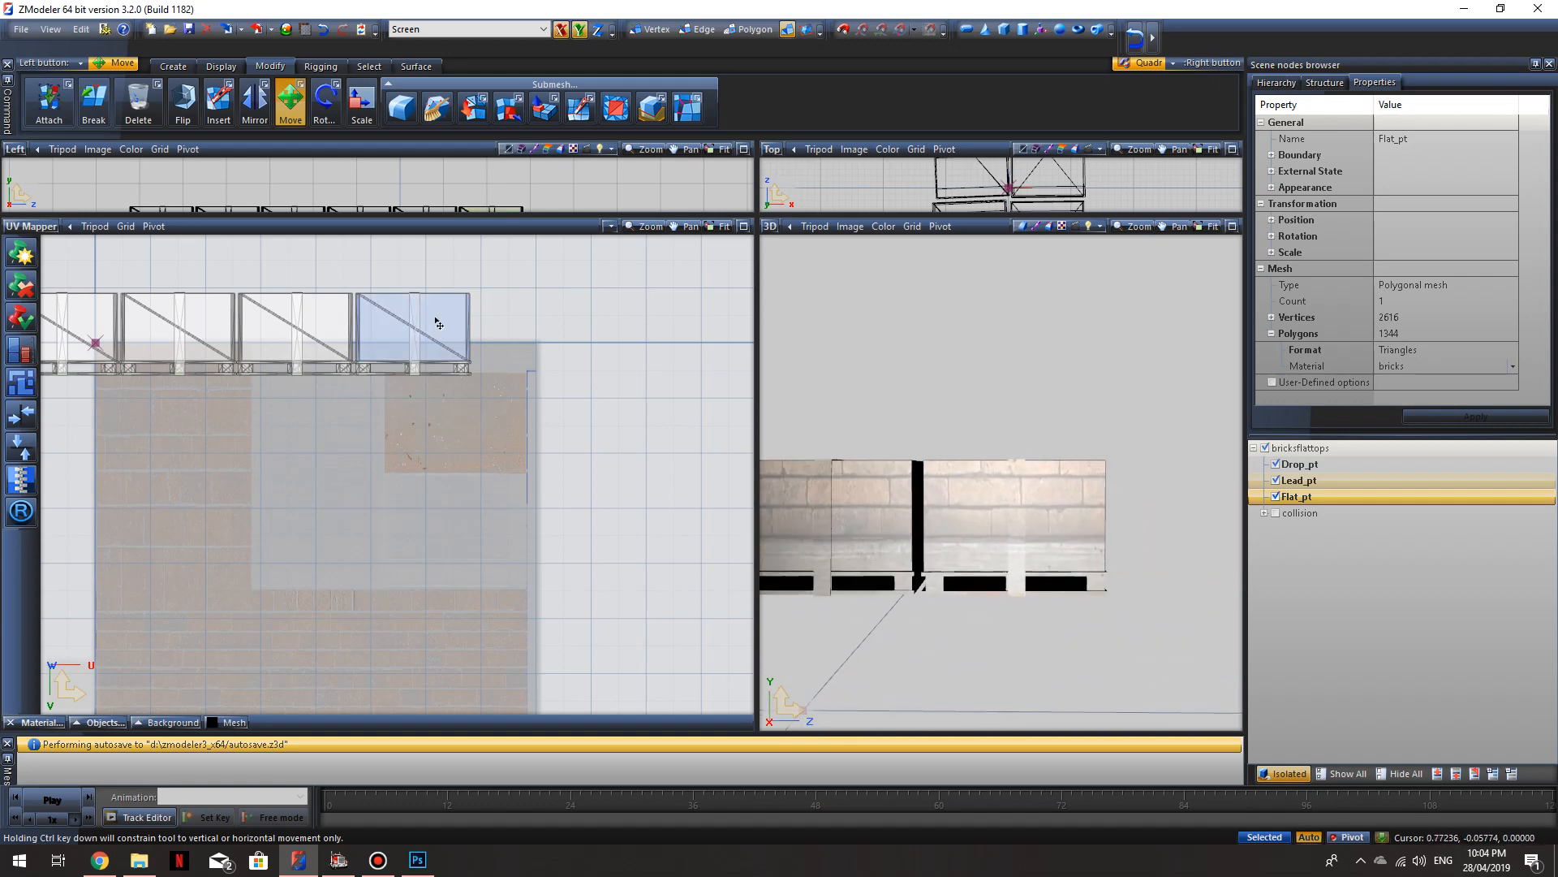
drag(438, 323, 360, 663)
scroll(653, 475, down, 1)
scroll(524, 629, down, 3)
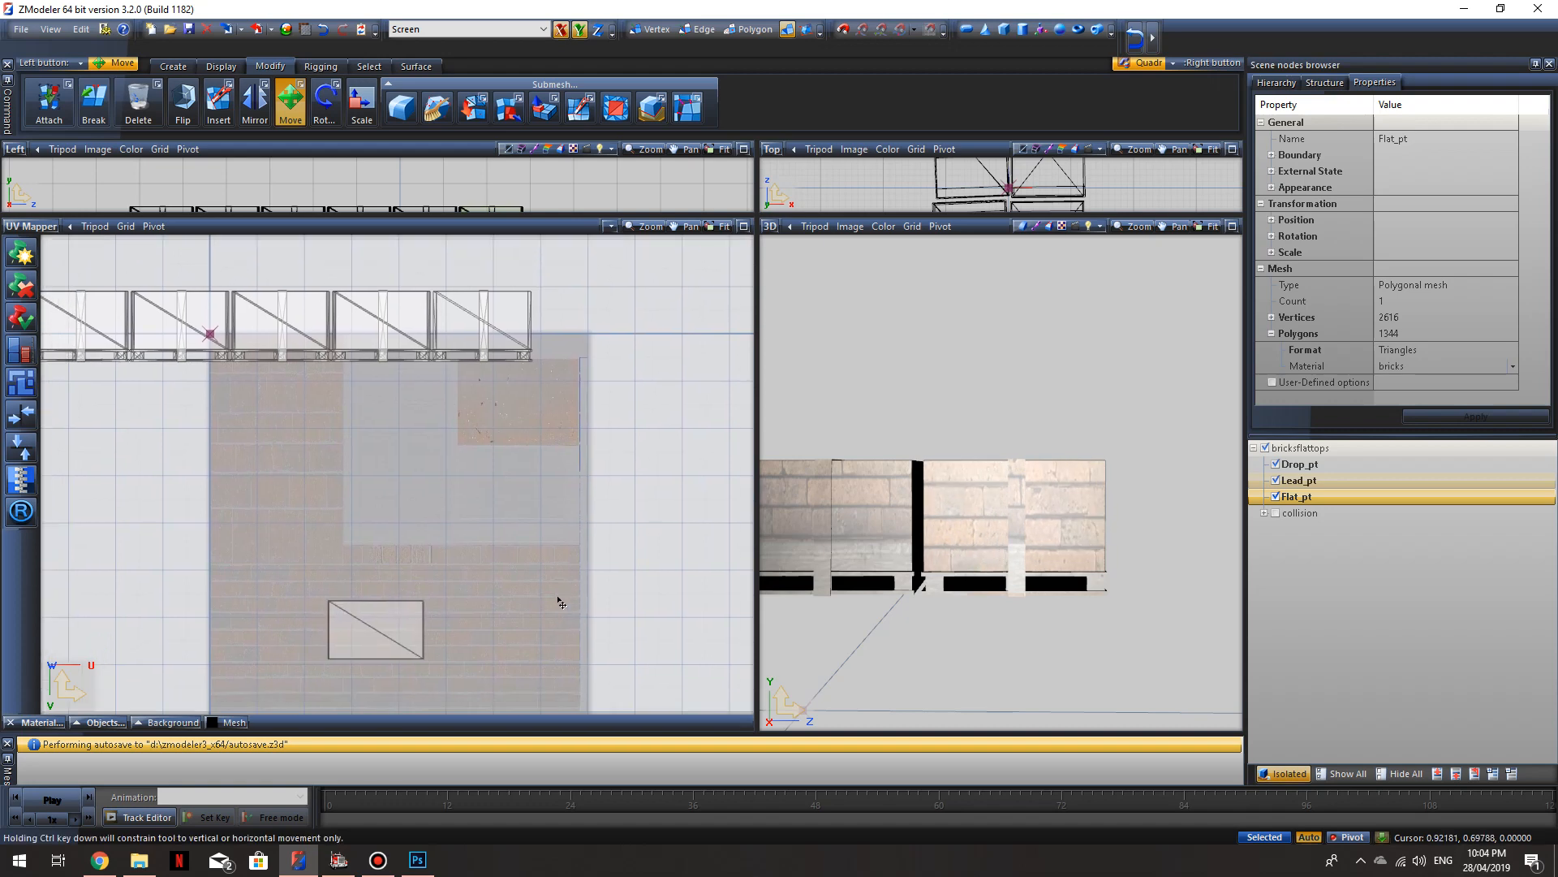
middle_drag(1176, 450, 973, 503)
drag(413, 621, 434, 620)
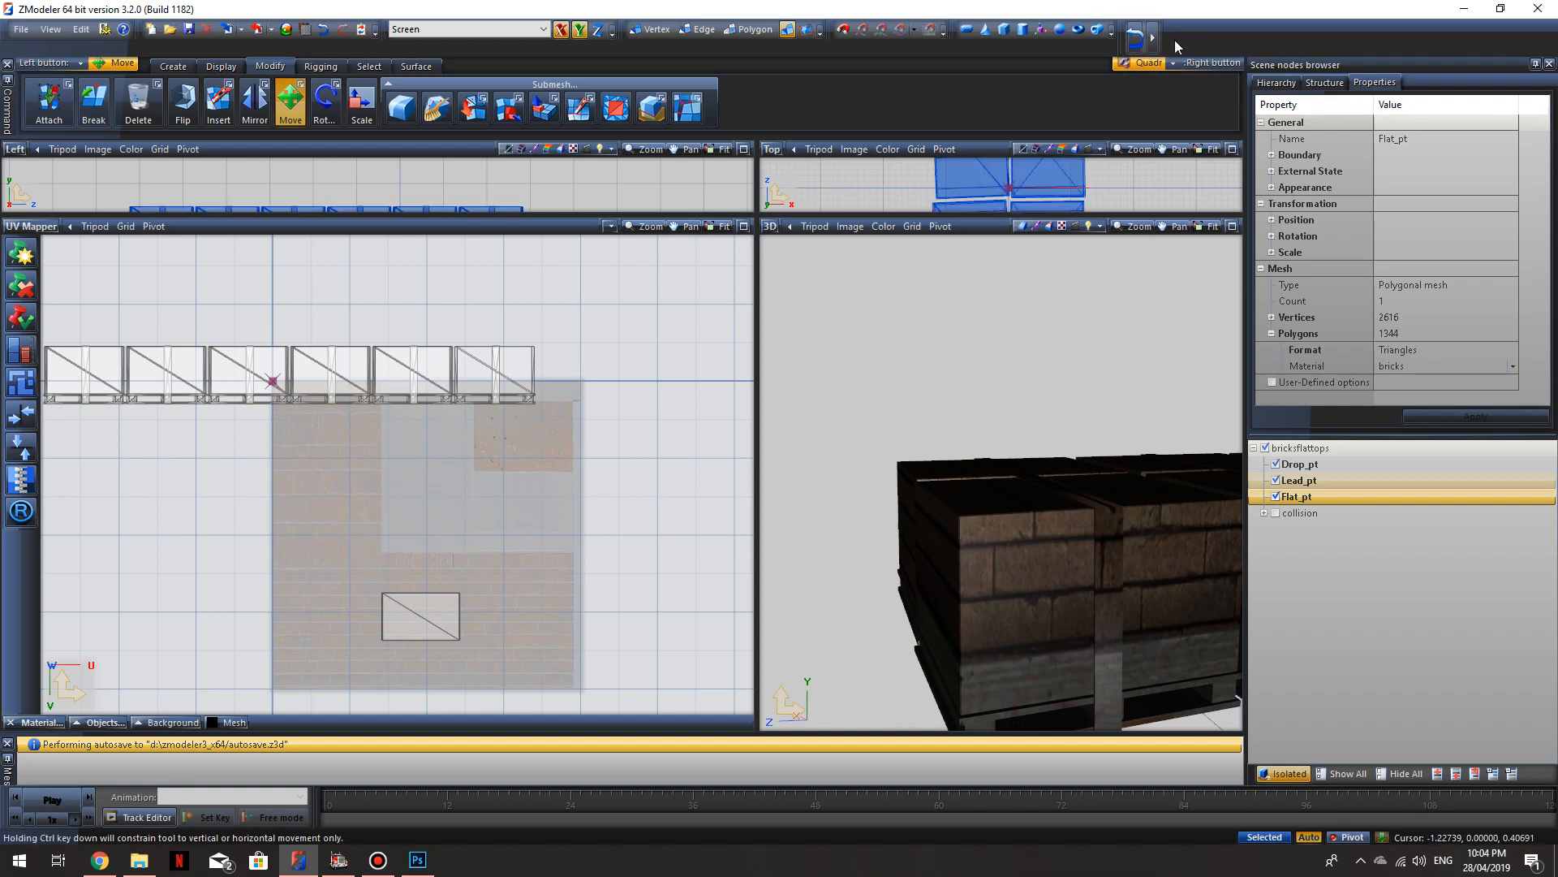
Step: Undo the moves of the end crate's side face in the UV map
click(1133, 38)
click(1134, 39)
click(1134, 38)
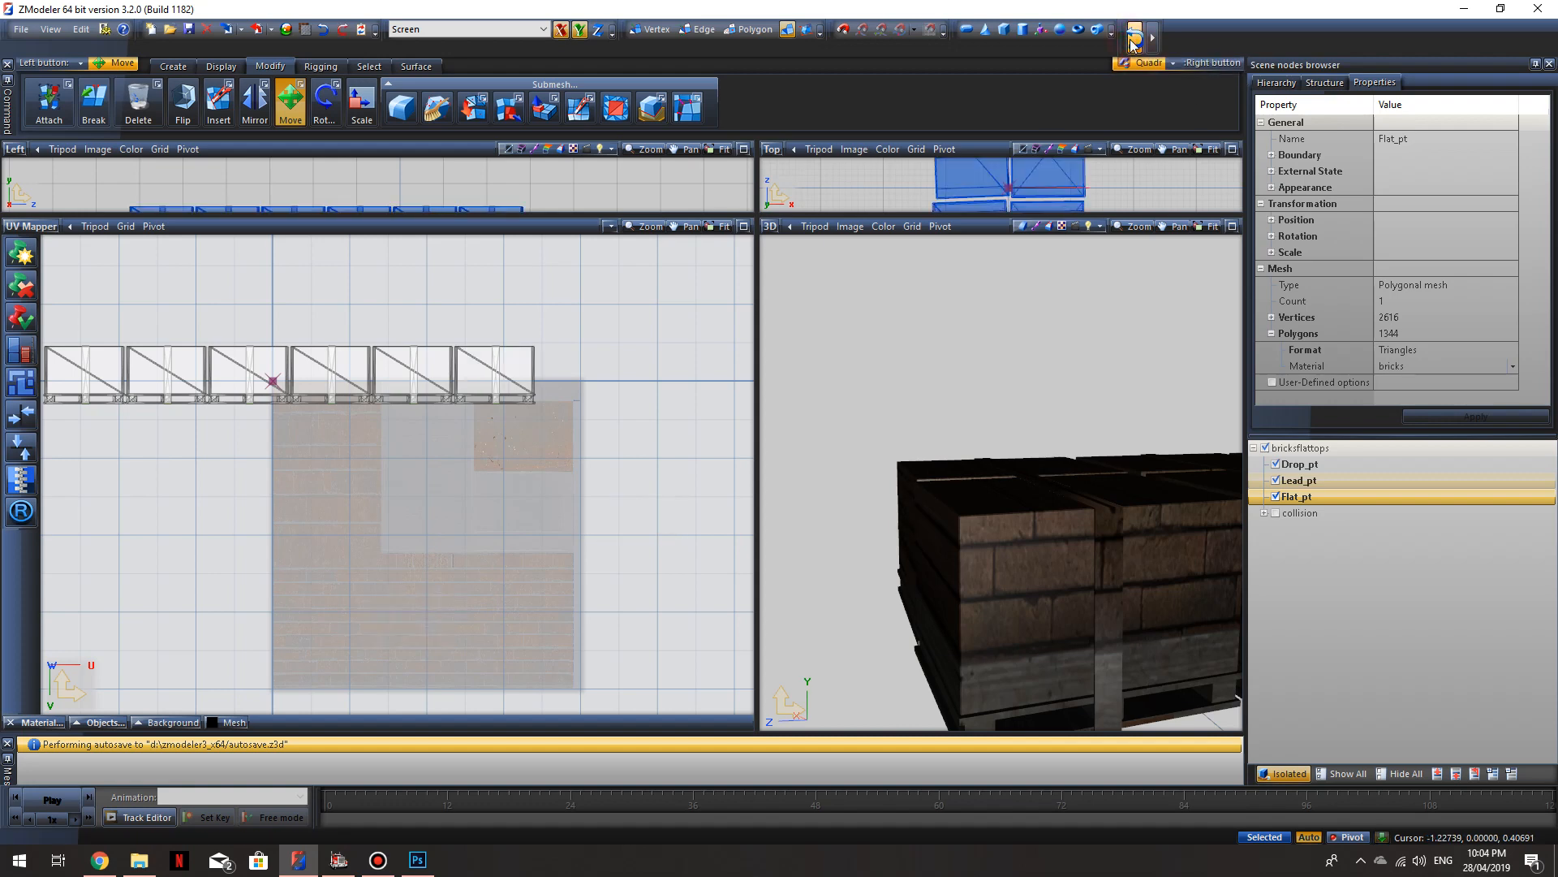
click(1134, 38)
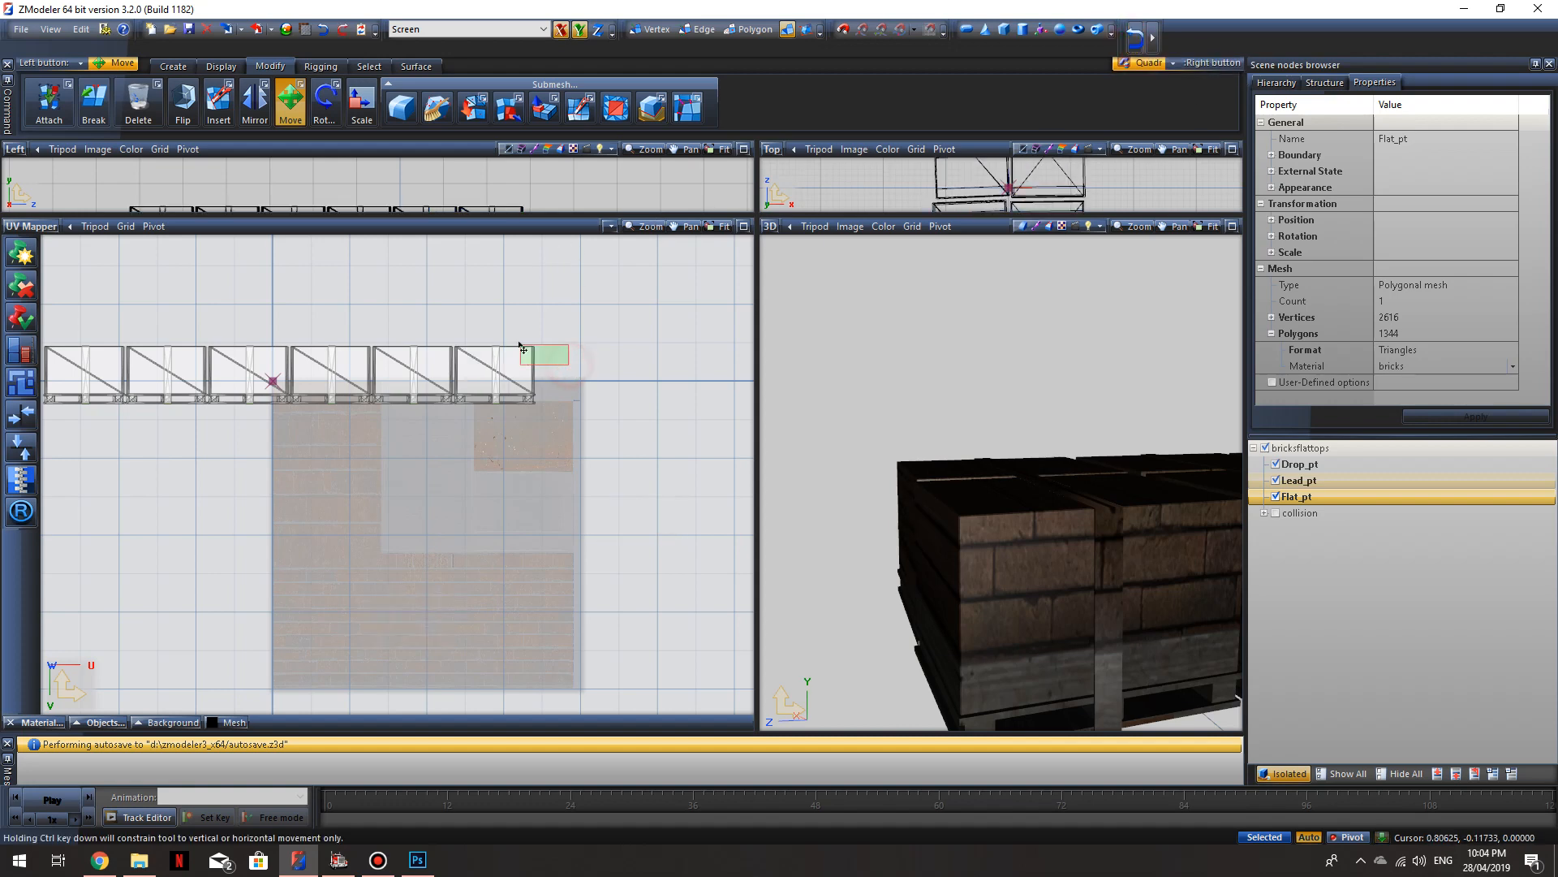
Step: Select the end crate's overlapping side faces in the UV map and move them together onto the texture's lower brick area
drag(520, 347, 512, 328)
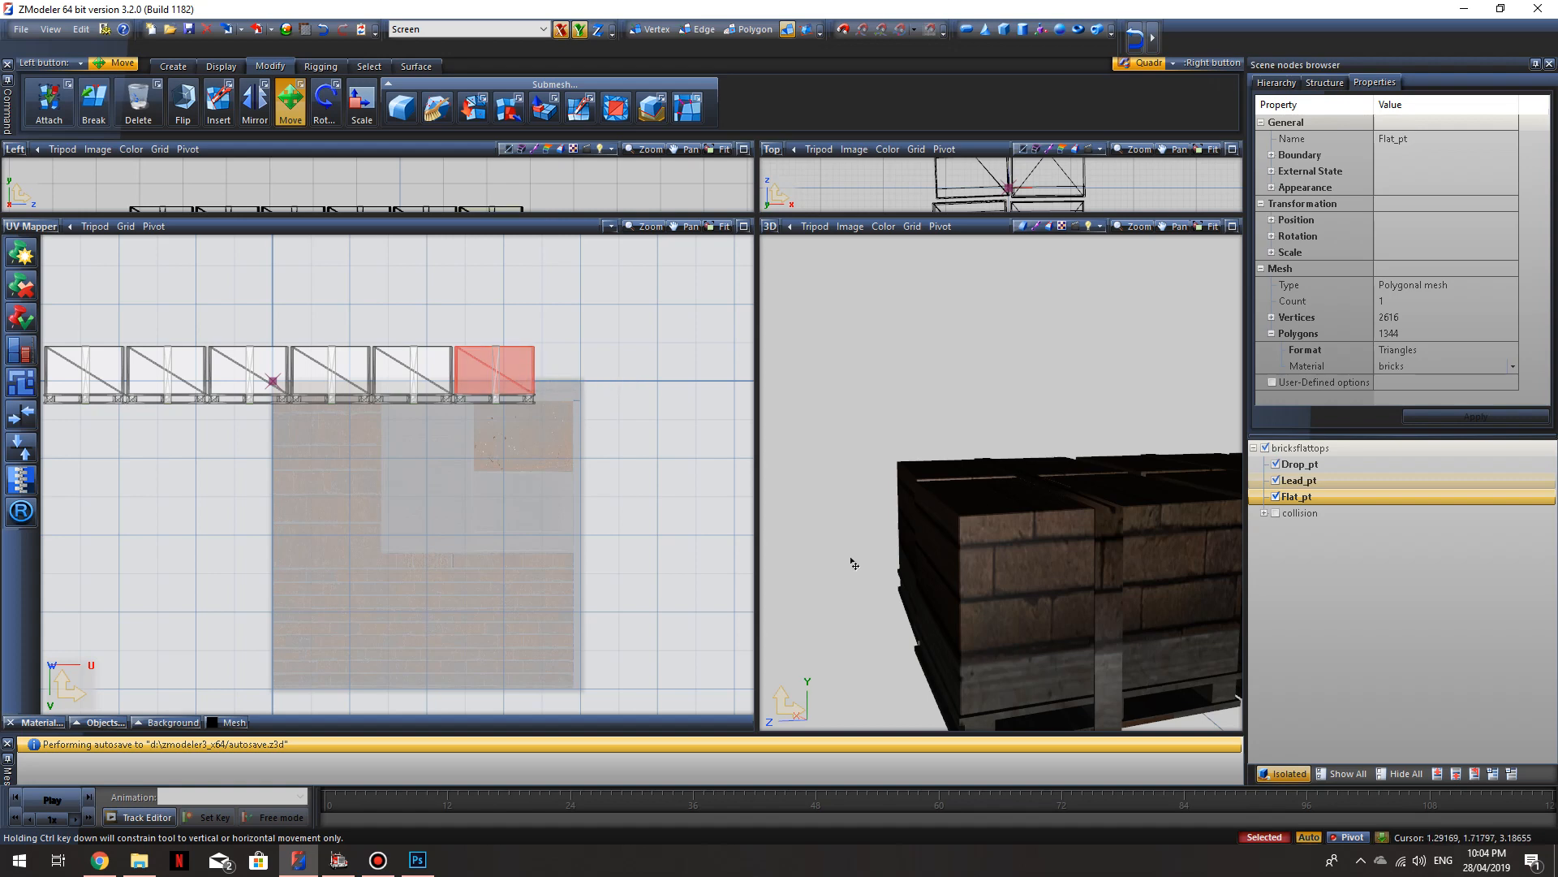
middle_drag(859, 560, 1026, 524)
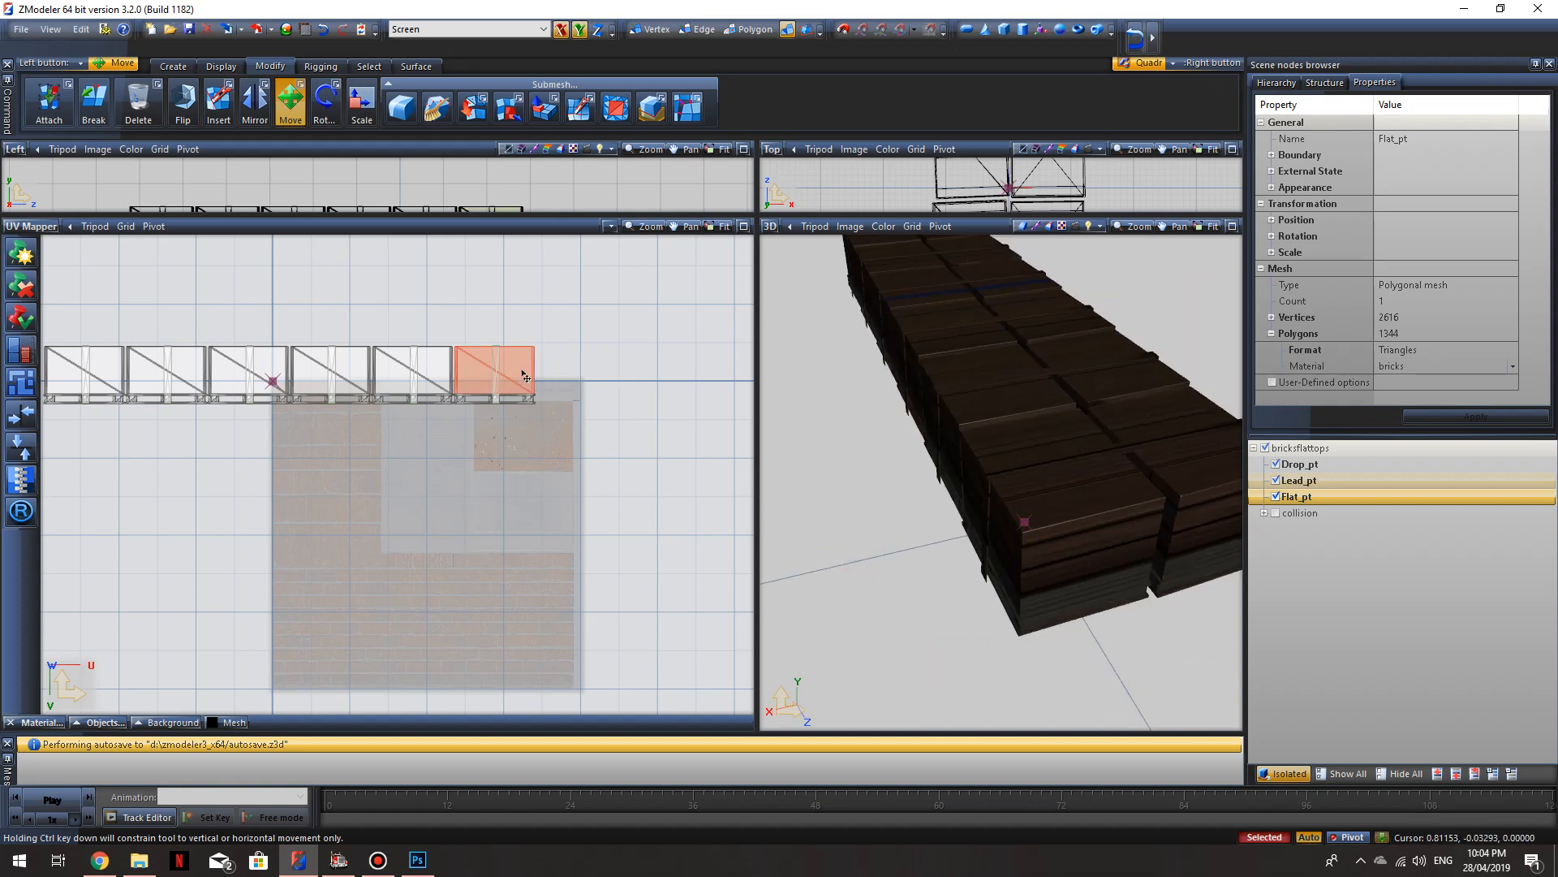
drag(565, 370, 561, 368)
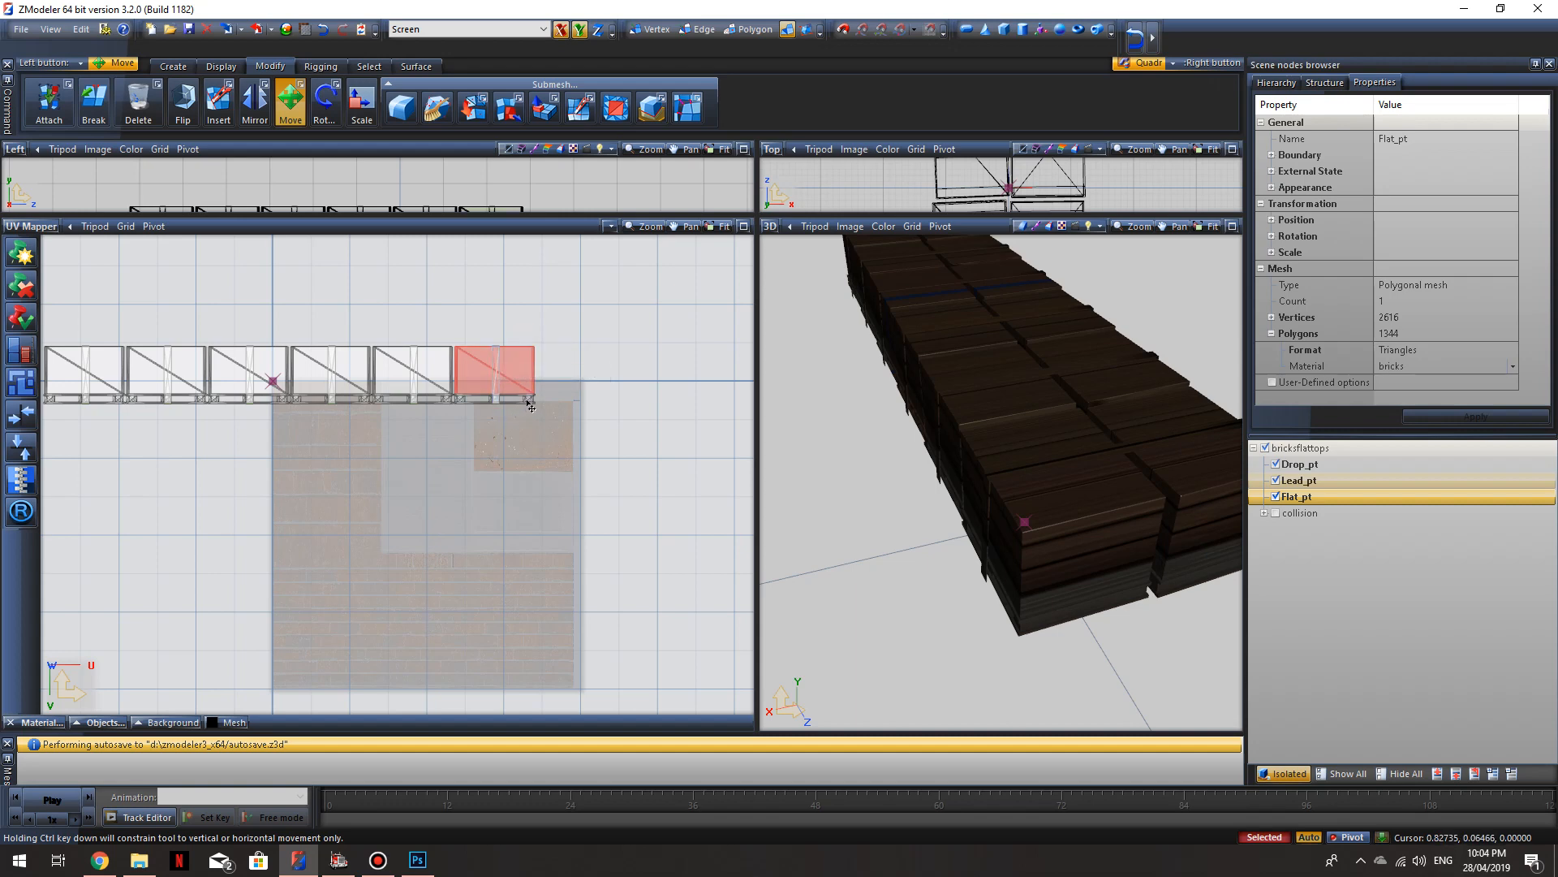
drag(519, 369, 421, 652)
middle_drag(909, 597, 957, 571)
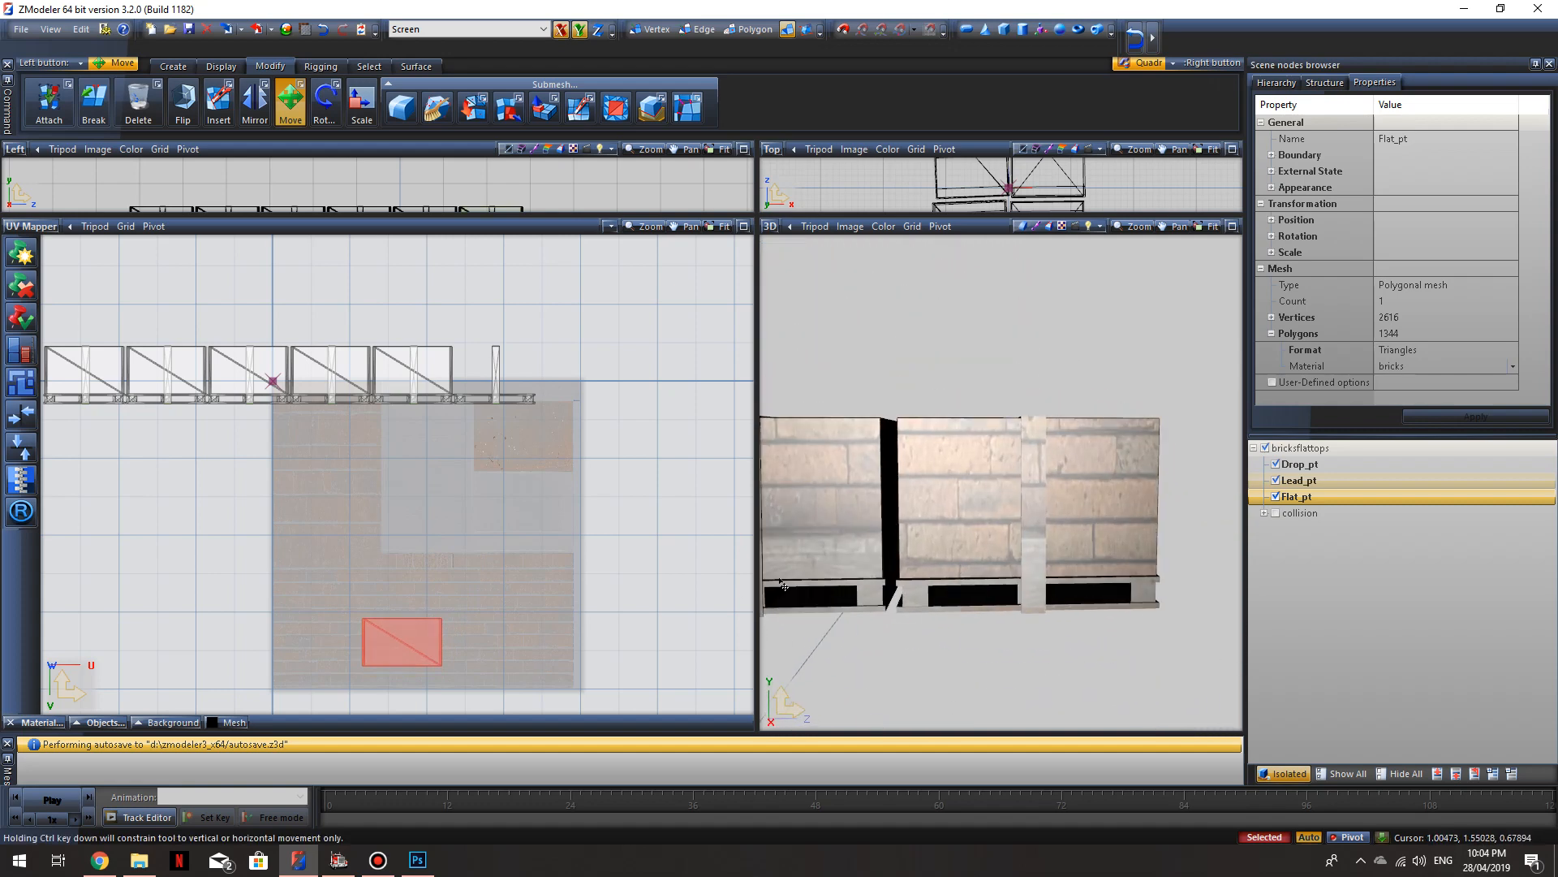
Step: Enlarge the selected side faces' UVs to about 131% and move them back onto the lower brick area
scroll(526, 605, down, 3)
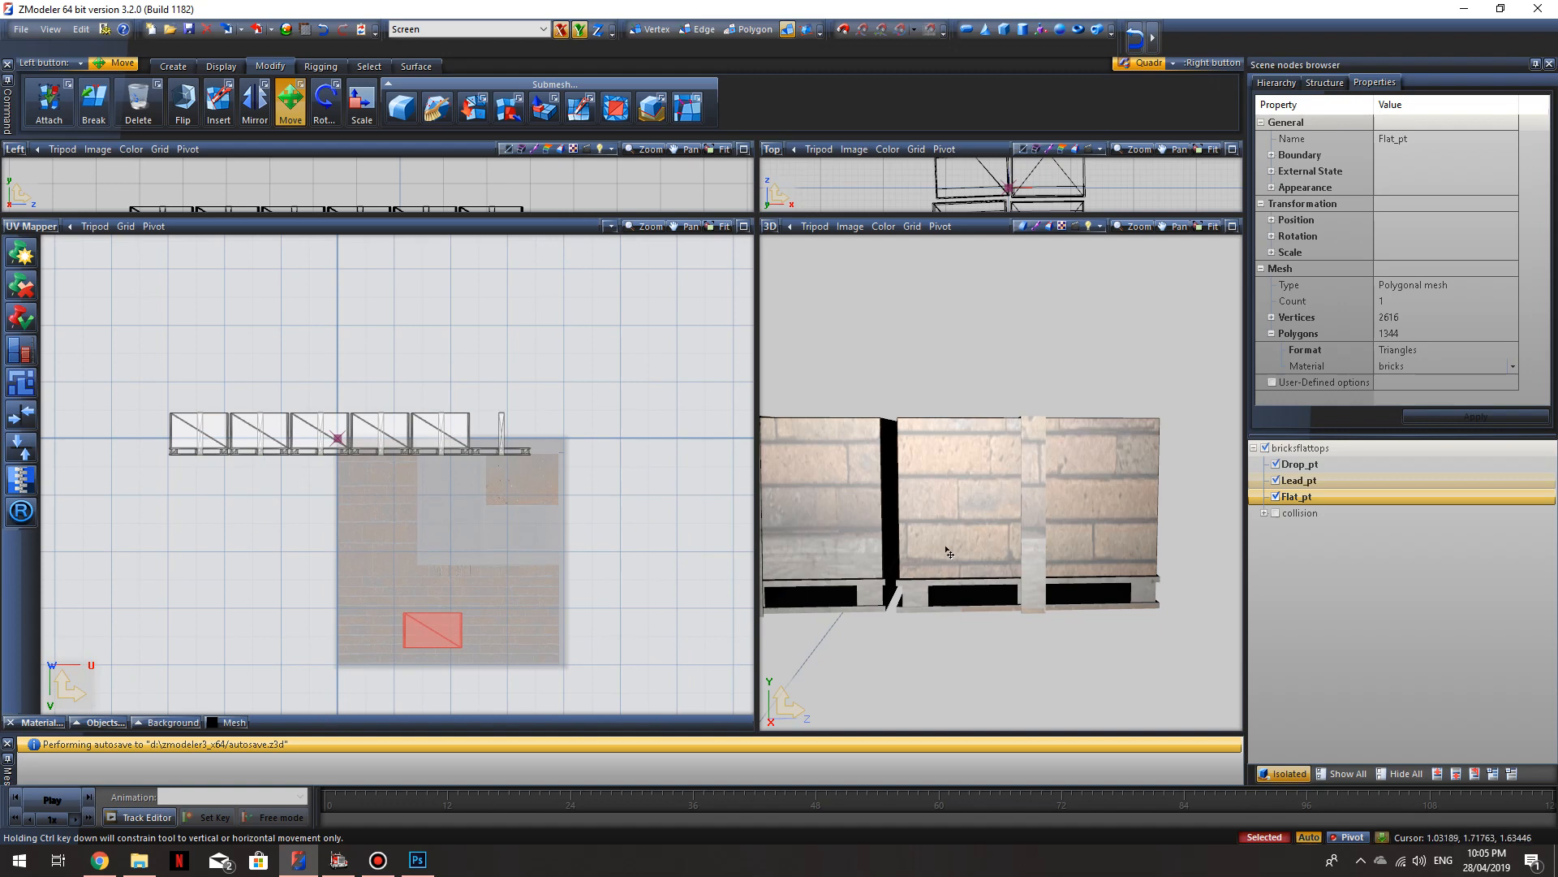
click(361, 102)
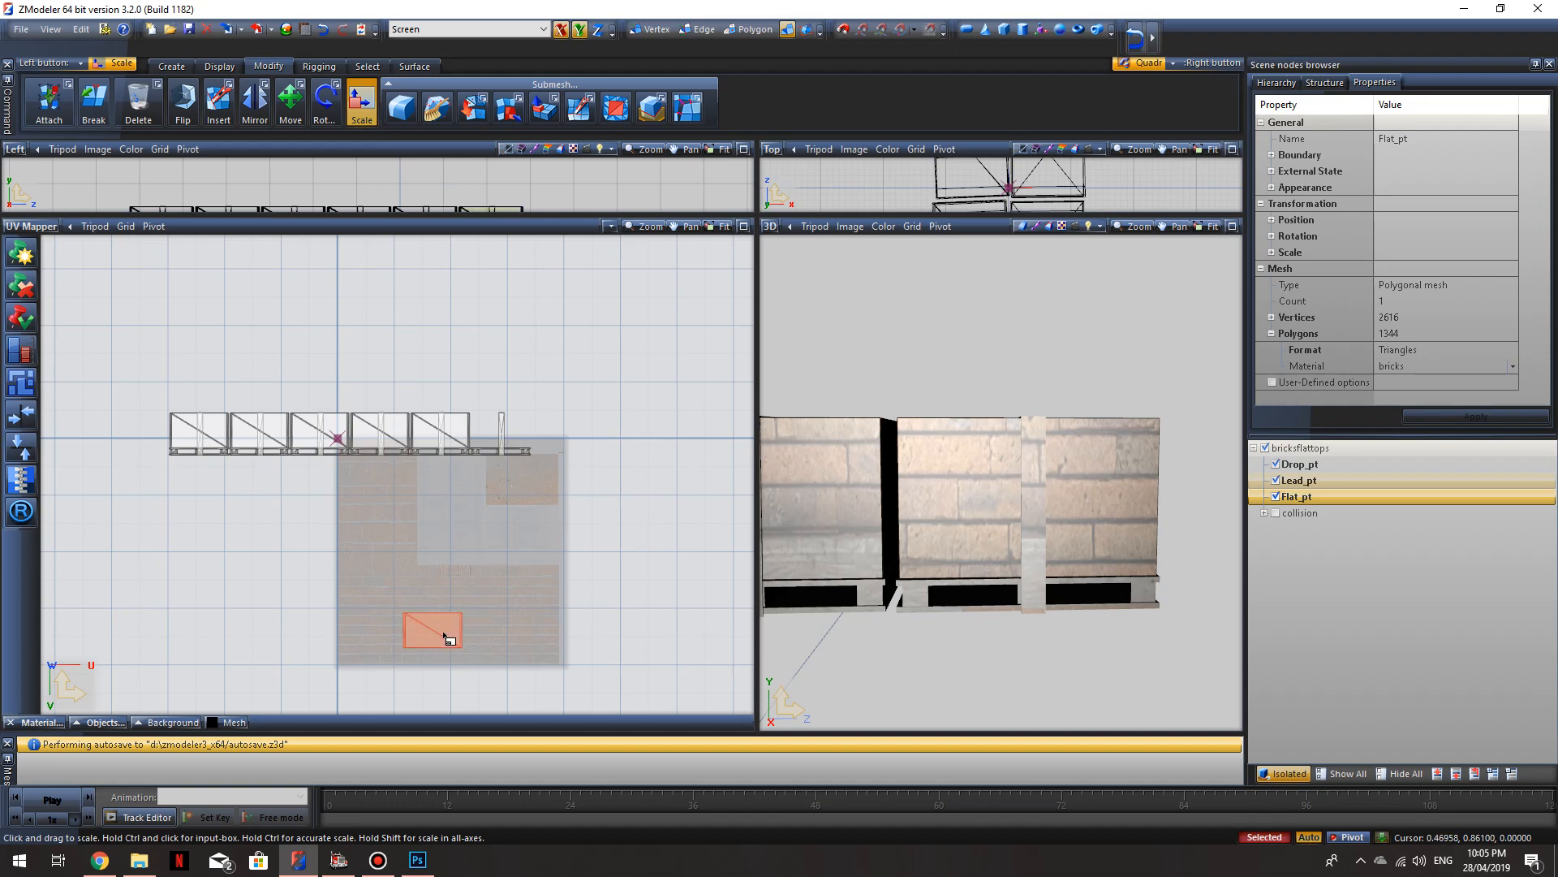
drag(445, 638, 432, 591)
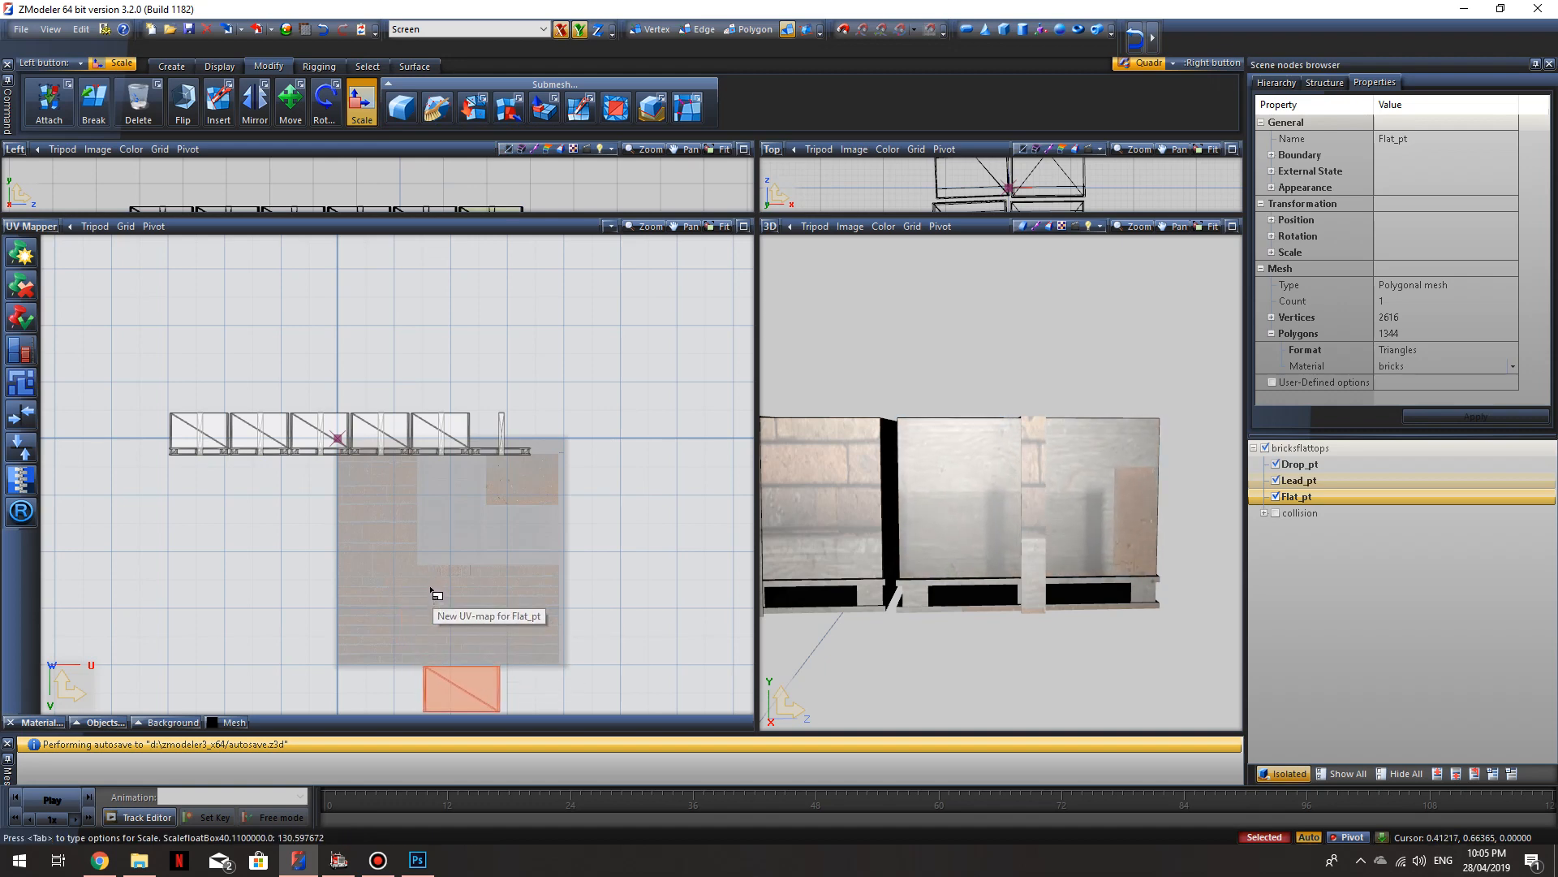
click(292, 111)
drag(478, 694, 453, 599)
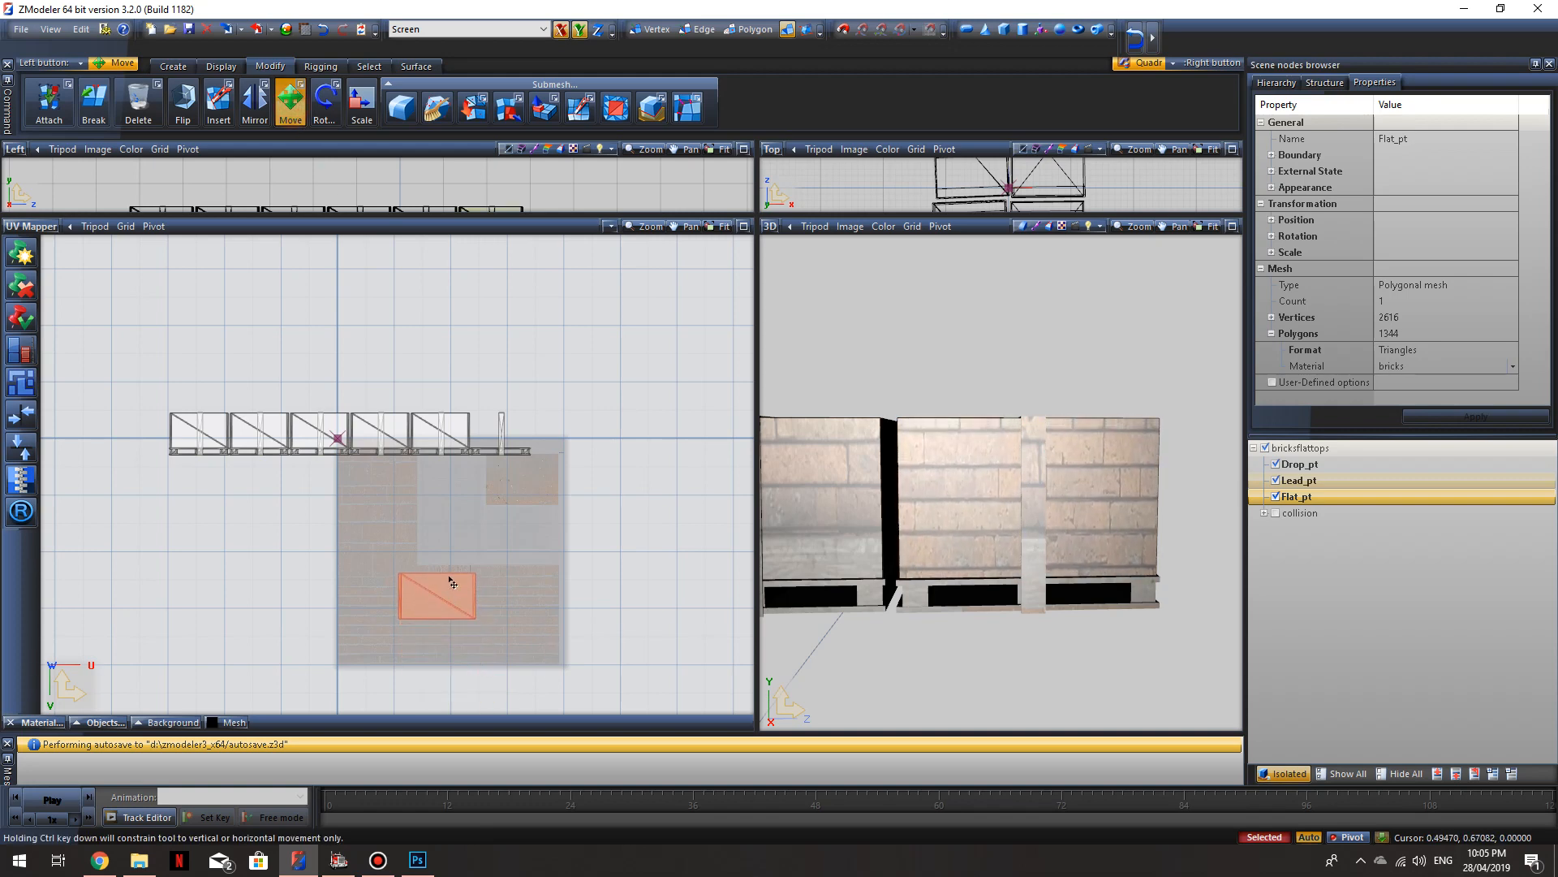
Step: Scale the selected side faces' UVs up by a further 139% or so and reposition them within the lower bricks
click(362, 109)
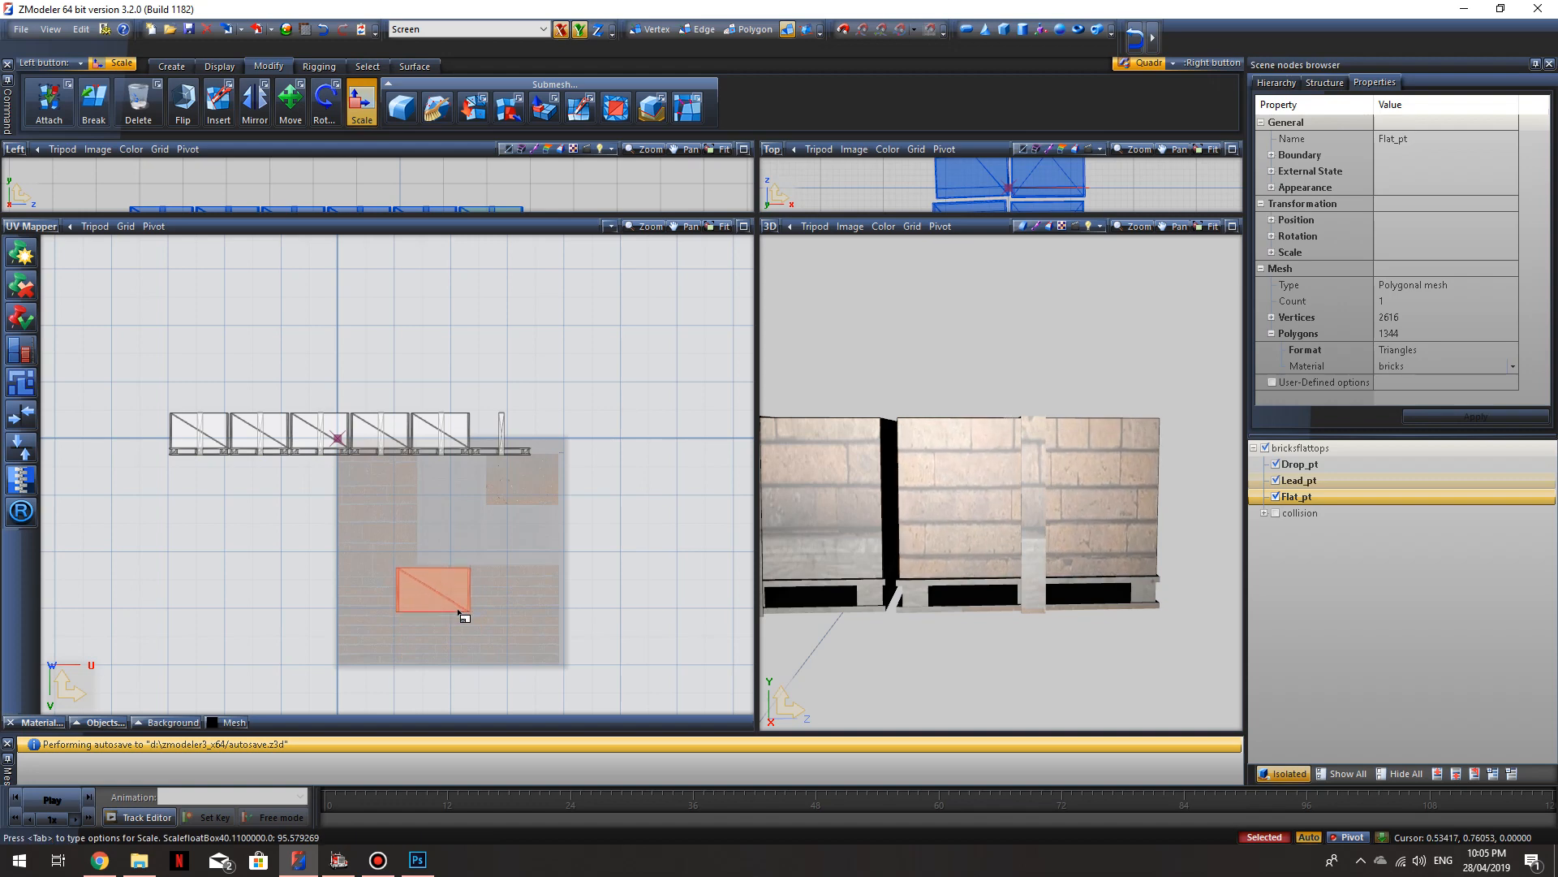
drag(455, 615, 438, 549)
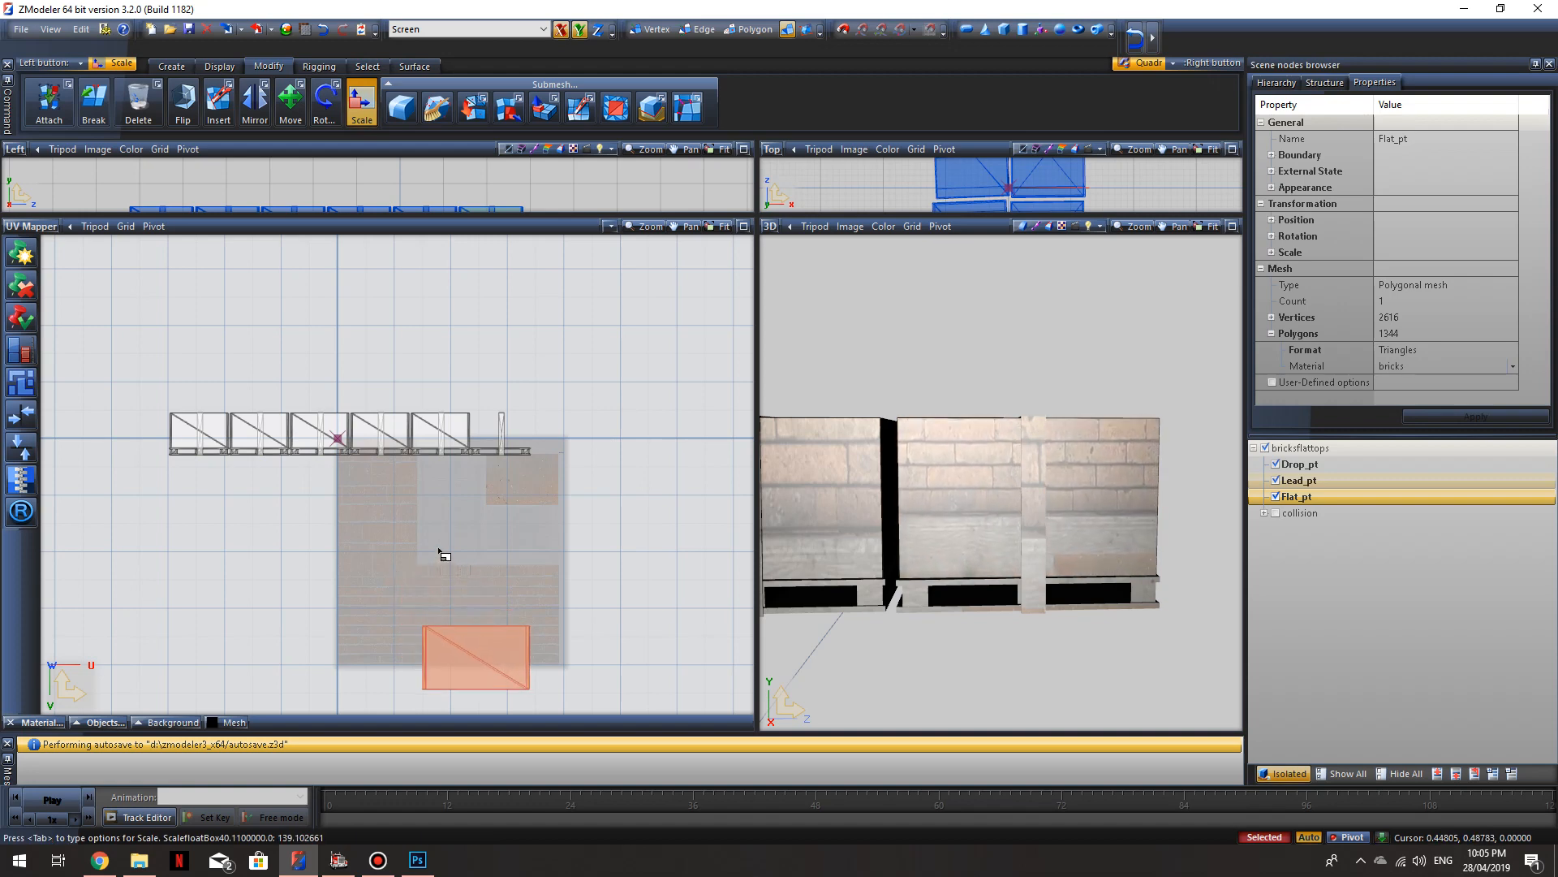
click(291, 104)
drag(517, 666, 457, 631)
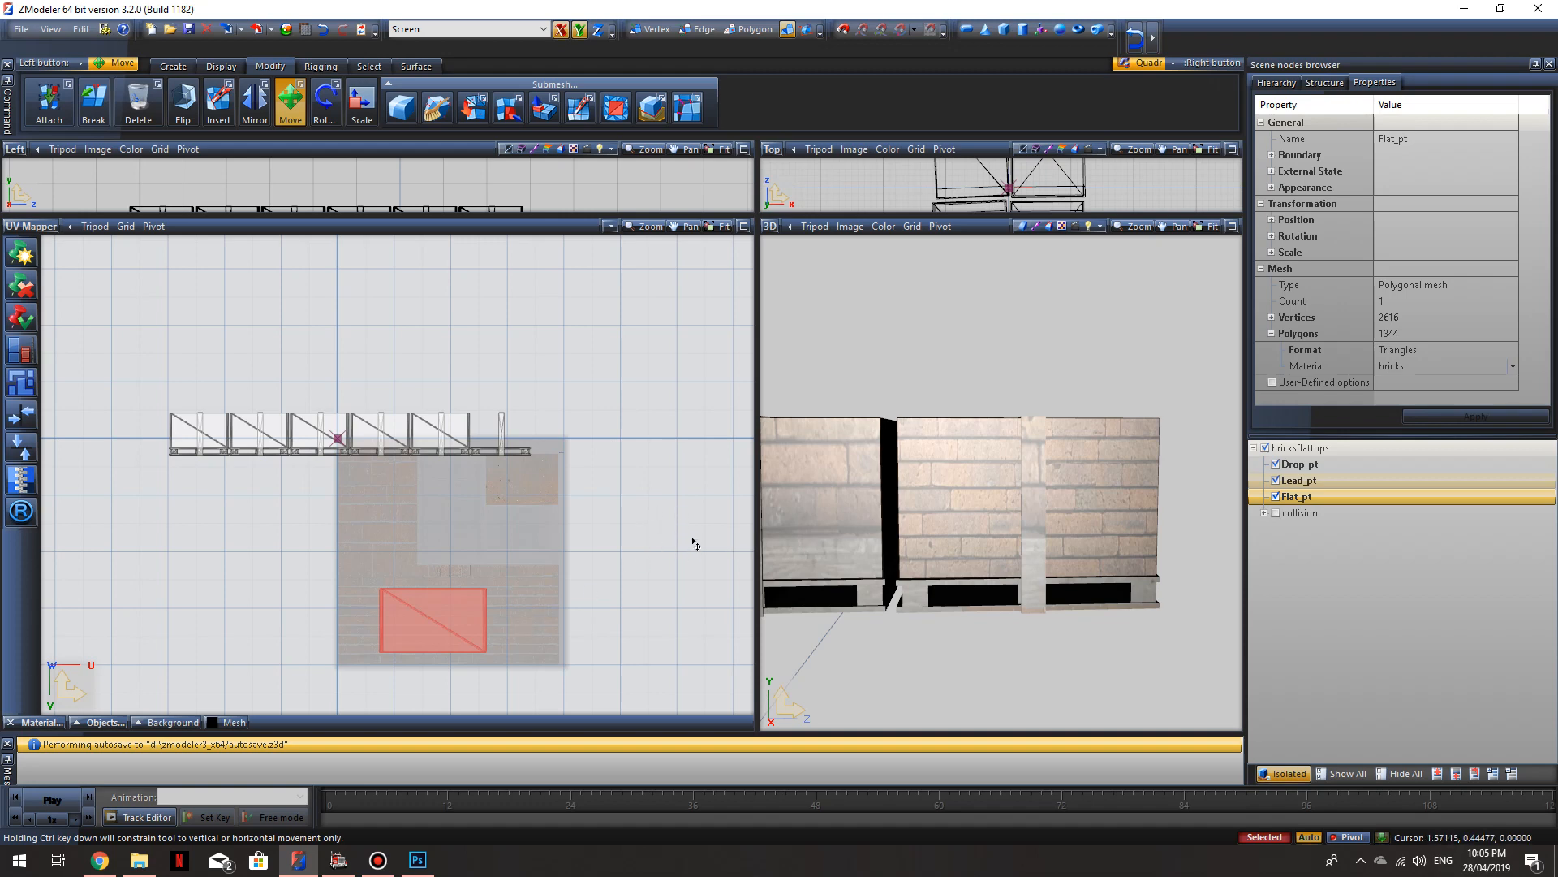
Step: Replace the selection with the end crate's vertical strap and move its UVs onto the narrow strip along the texture's right edge
middle_drag(696, 543, 649, 548)
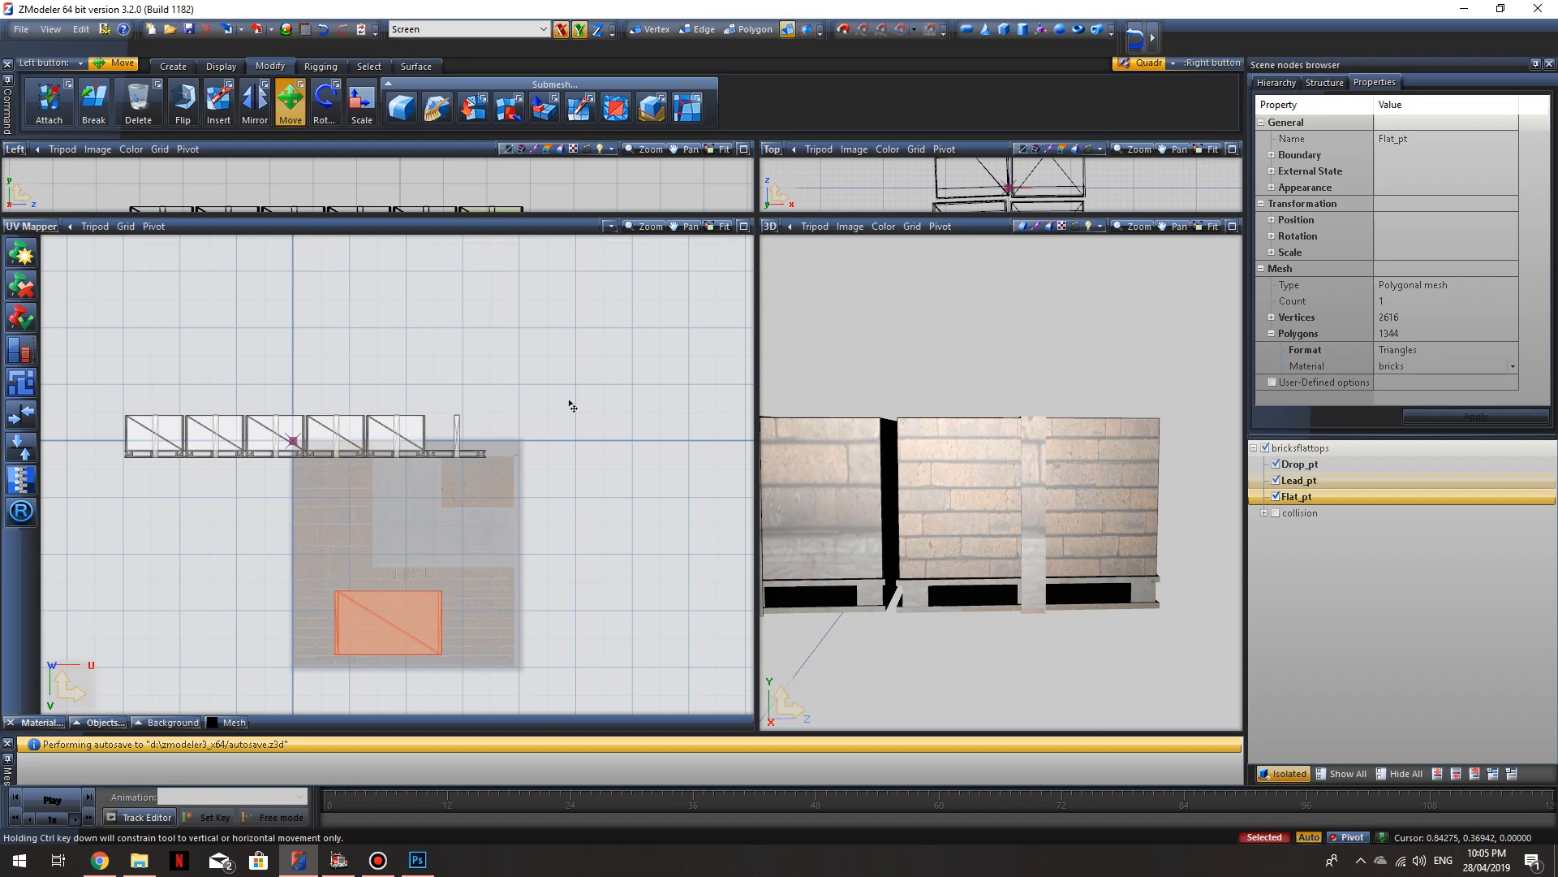
key(space)
right_drag(637, 351, 554, 287)
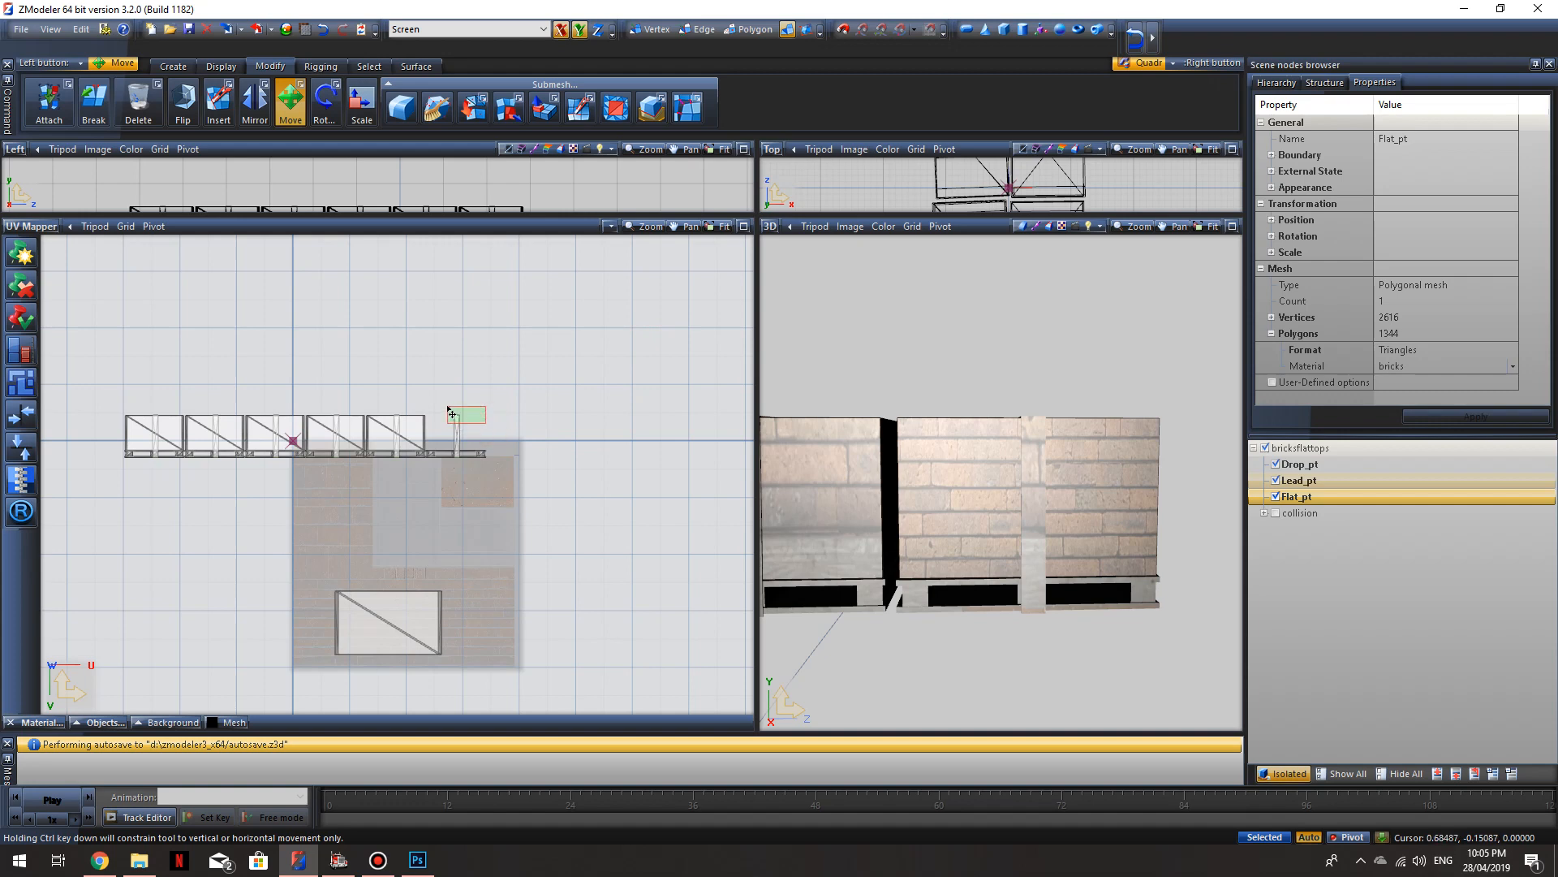
middle_drag(612, 530, 611, 528)
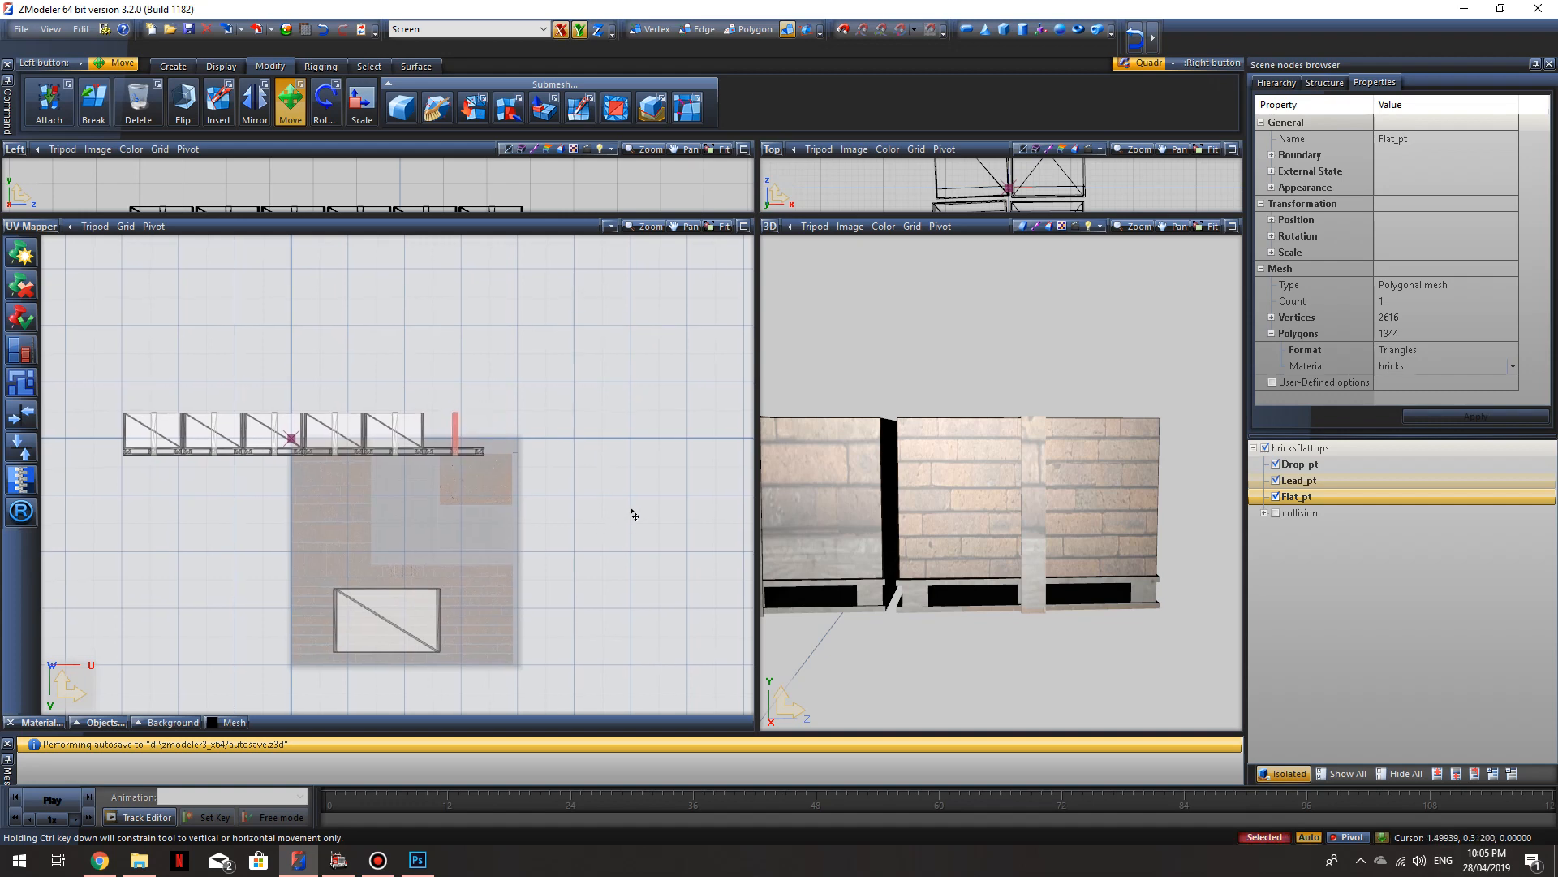
scroll(608, 487, up, 4)
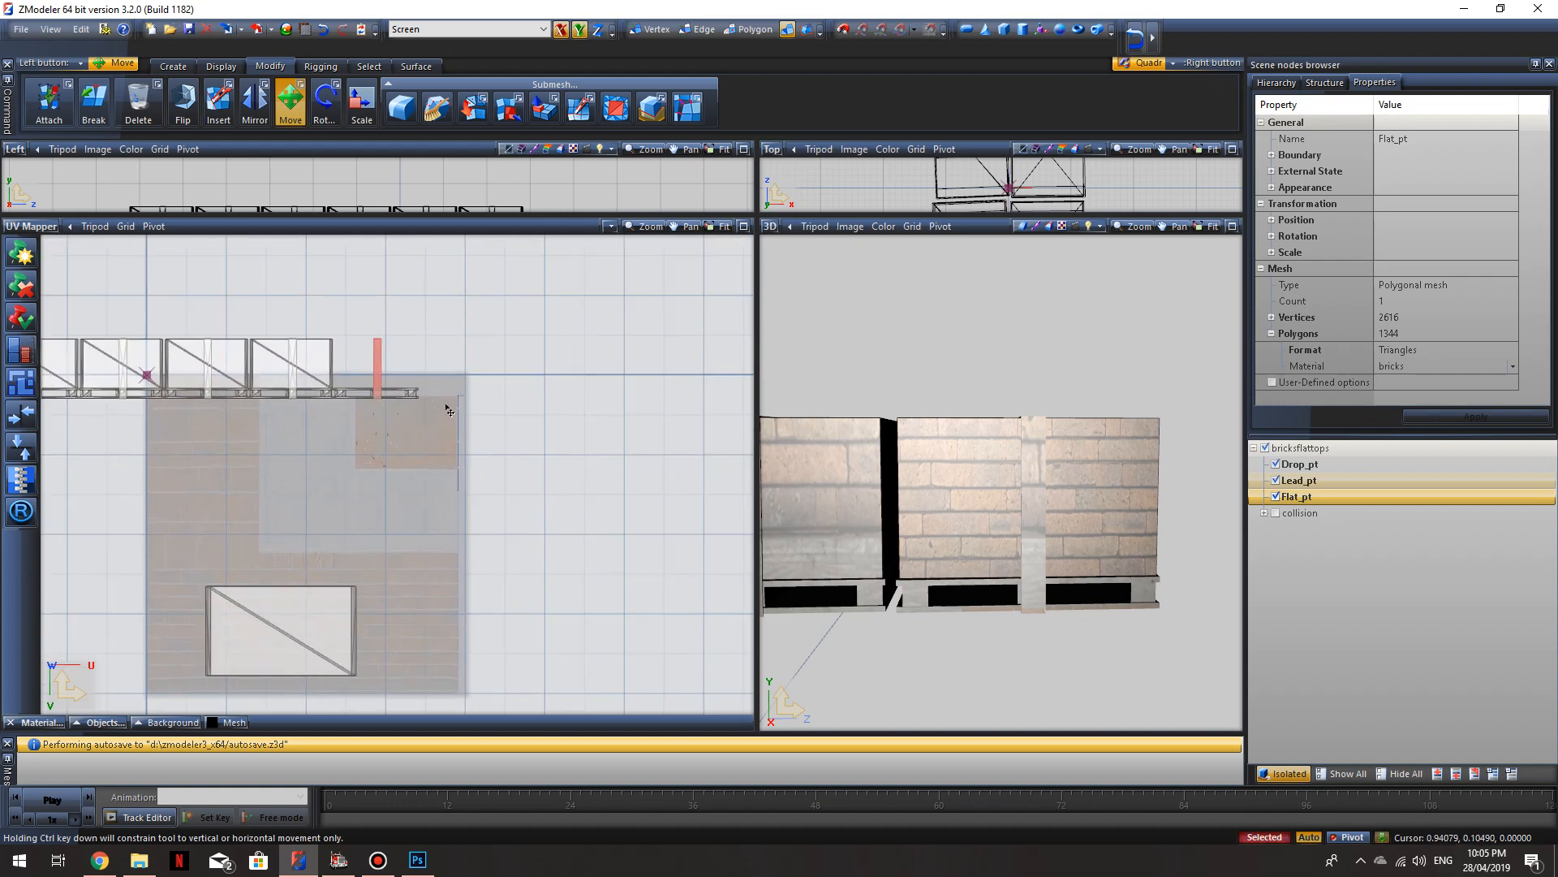
scroll(457, 569, up, 3)
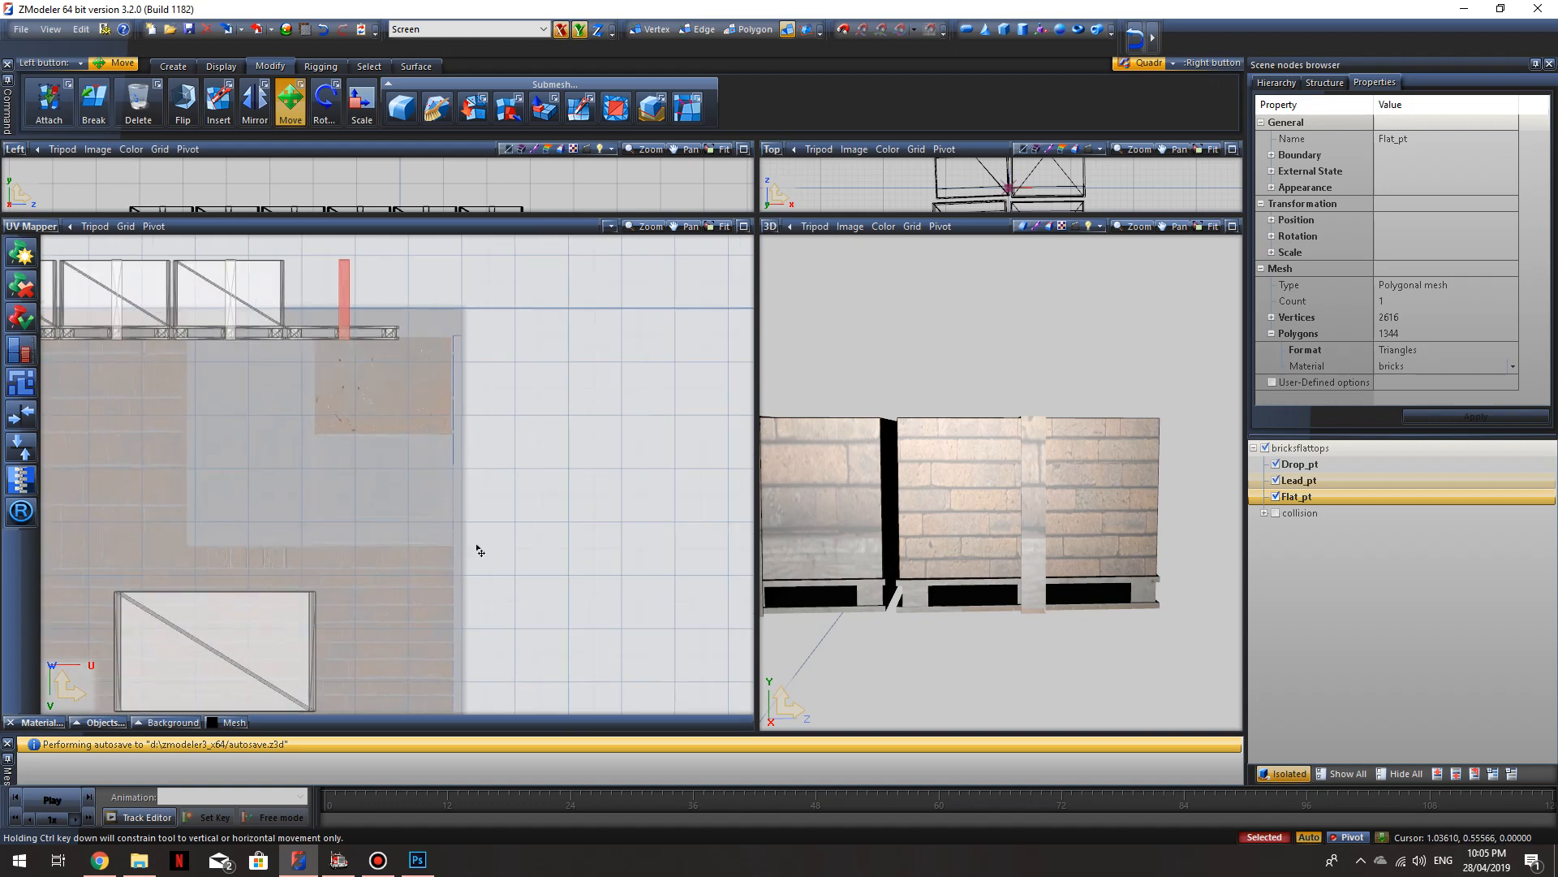
scroll(569, 505, down, 2)
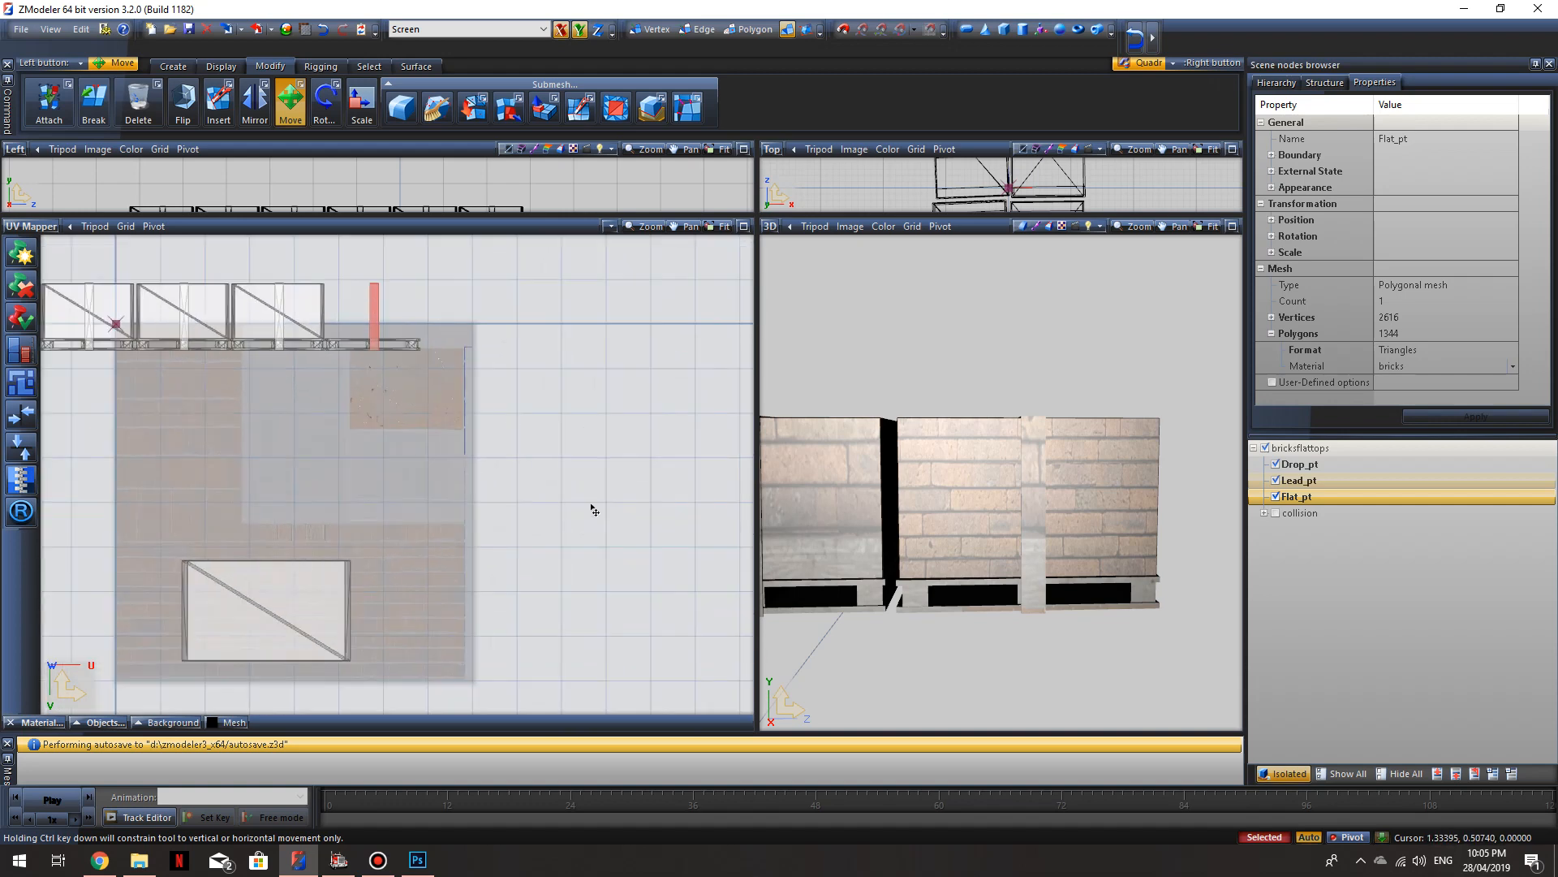
drag(302, 307, 399, 378)
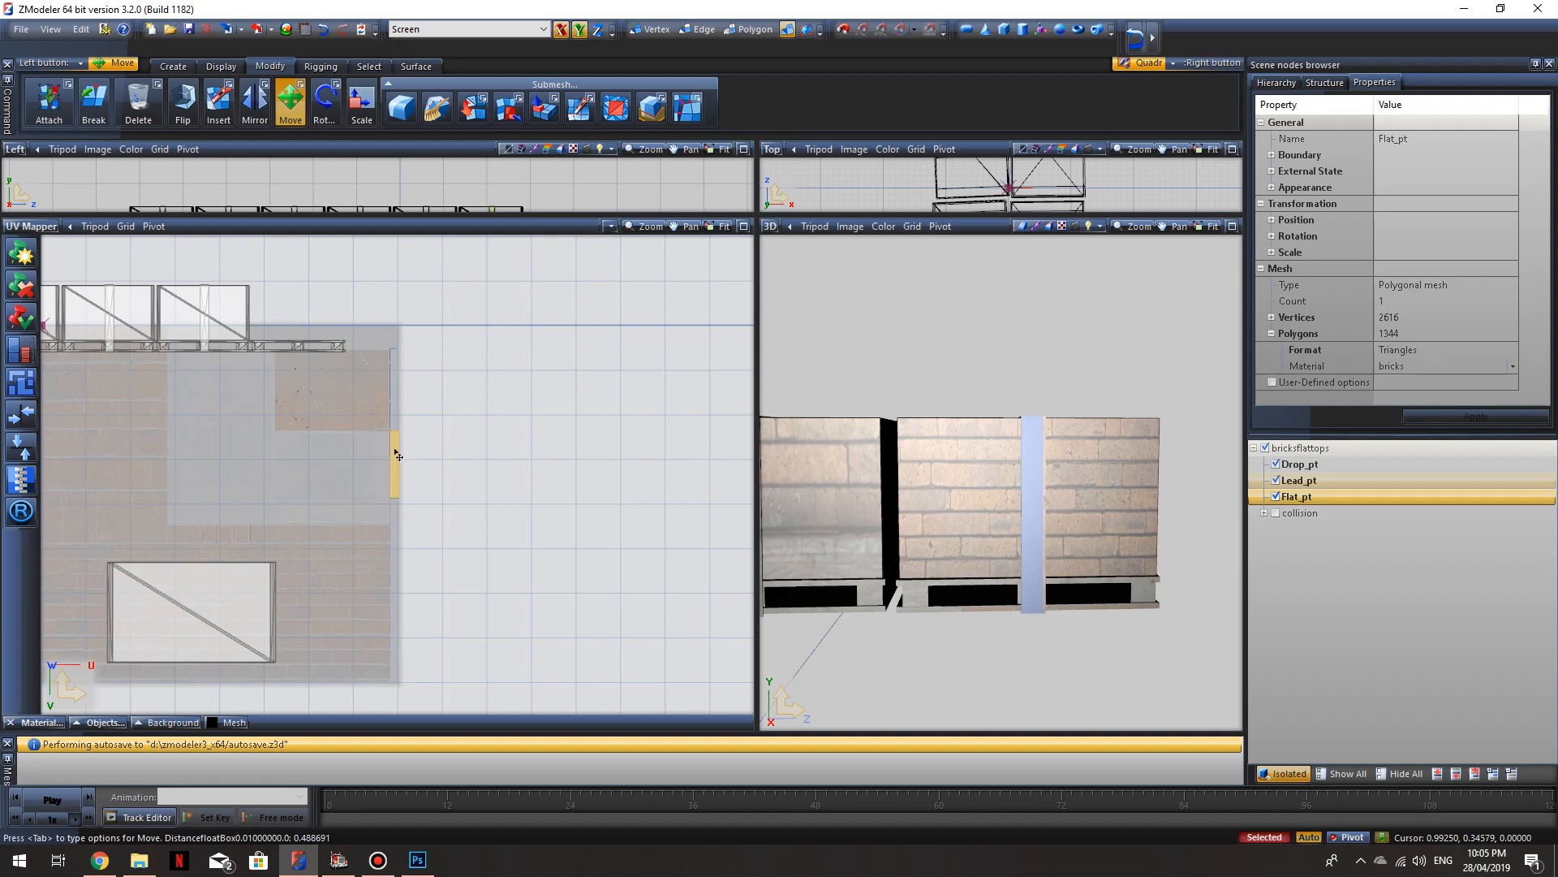
Step: Shrink the strap's UVs to about 89% and fit them inside the narrow strip at the texture's right edge
scroll(395, 445, up, 4)
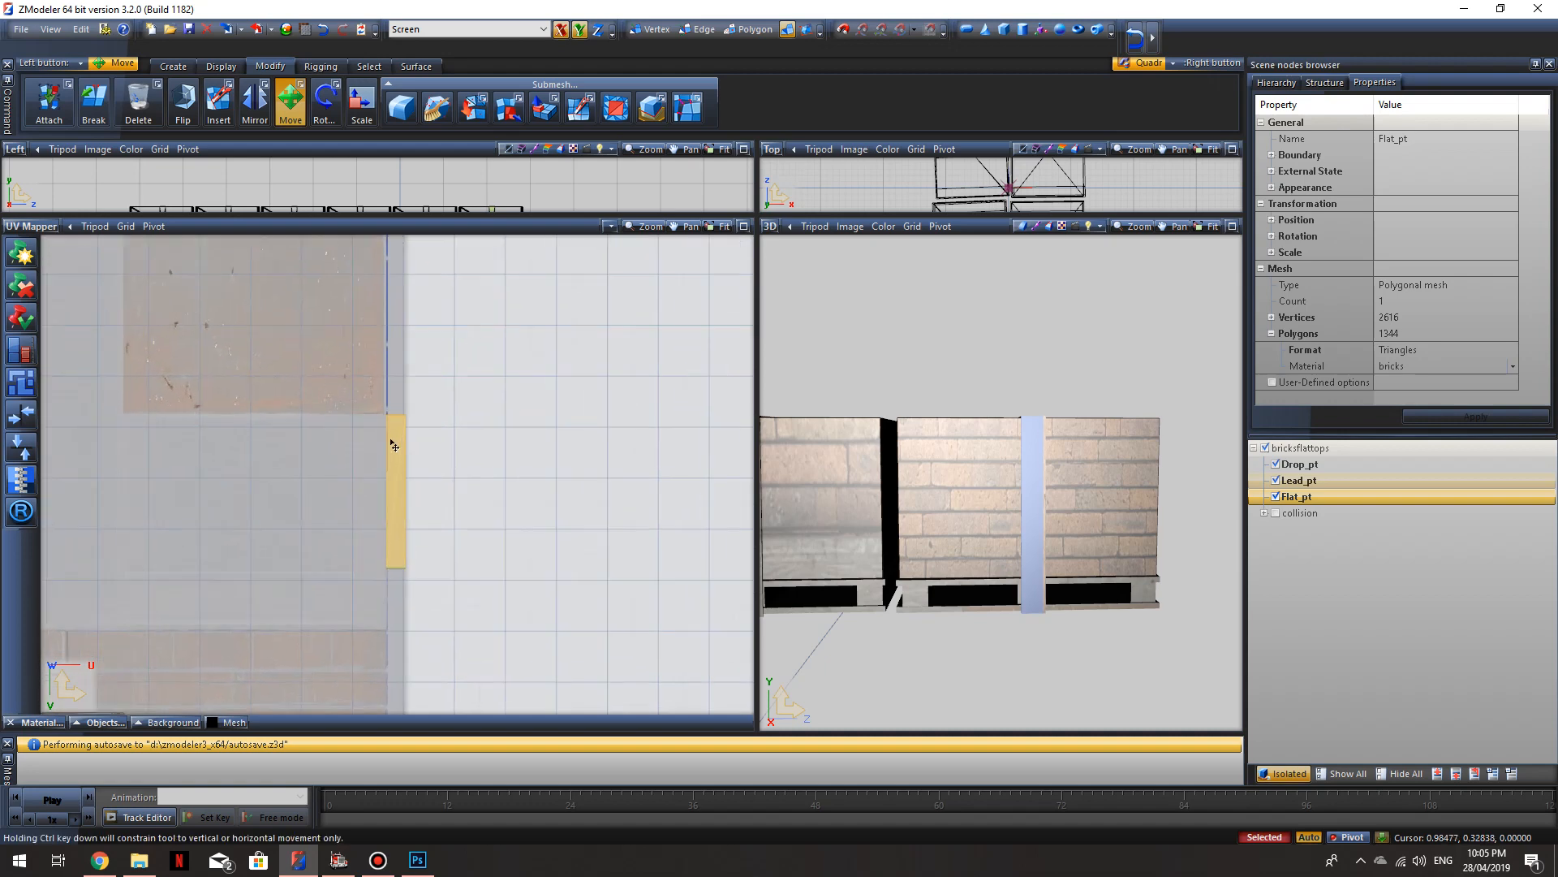
scroll(483, 487, up, 1)
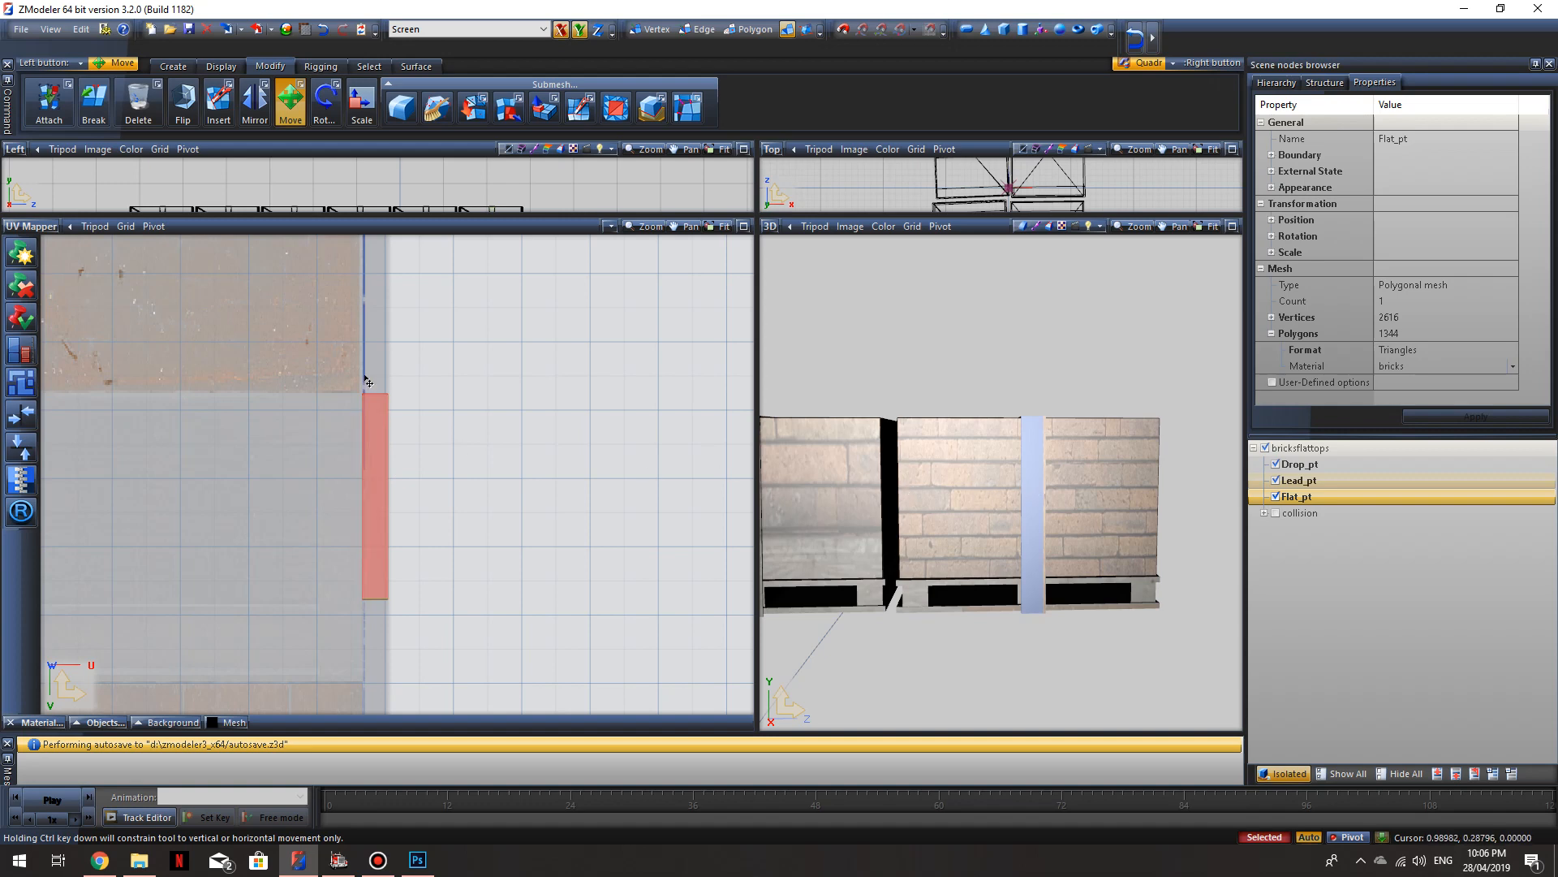
mouse_move(1087, 609)
middle_down()
mouse_move(1096, 660)
mouse_move(1036, 645)
middle_up()
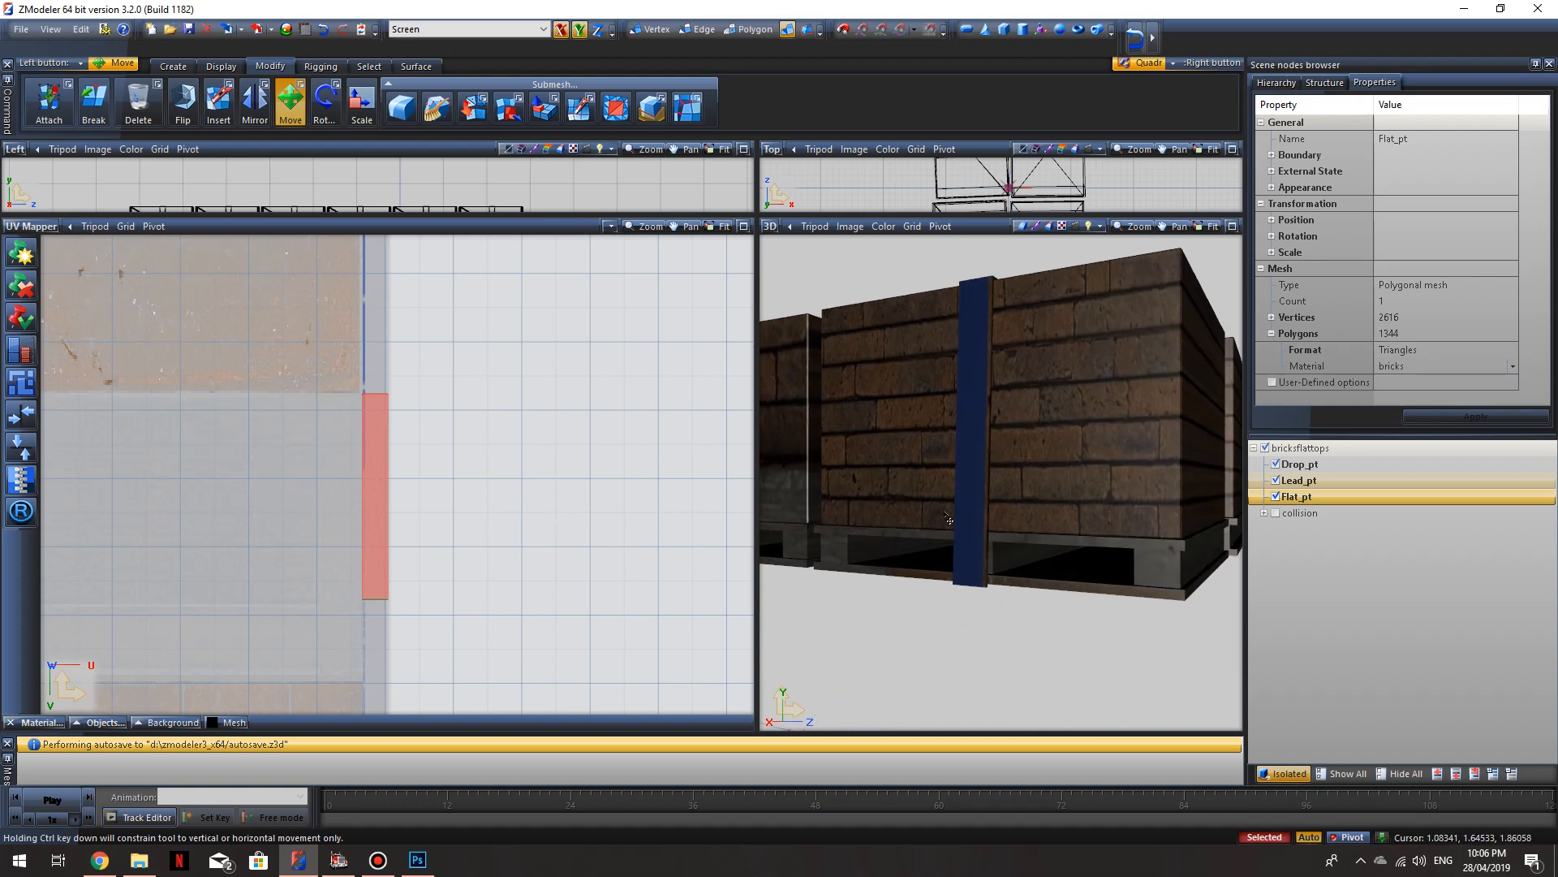
mouse_move(997, 592)
middle_down()
mouse_move(988, 605)
mouse_move(1023, 617)
mouse_move(1061, 598)
mouse_move(1023, 600)
middle_up()
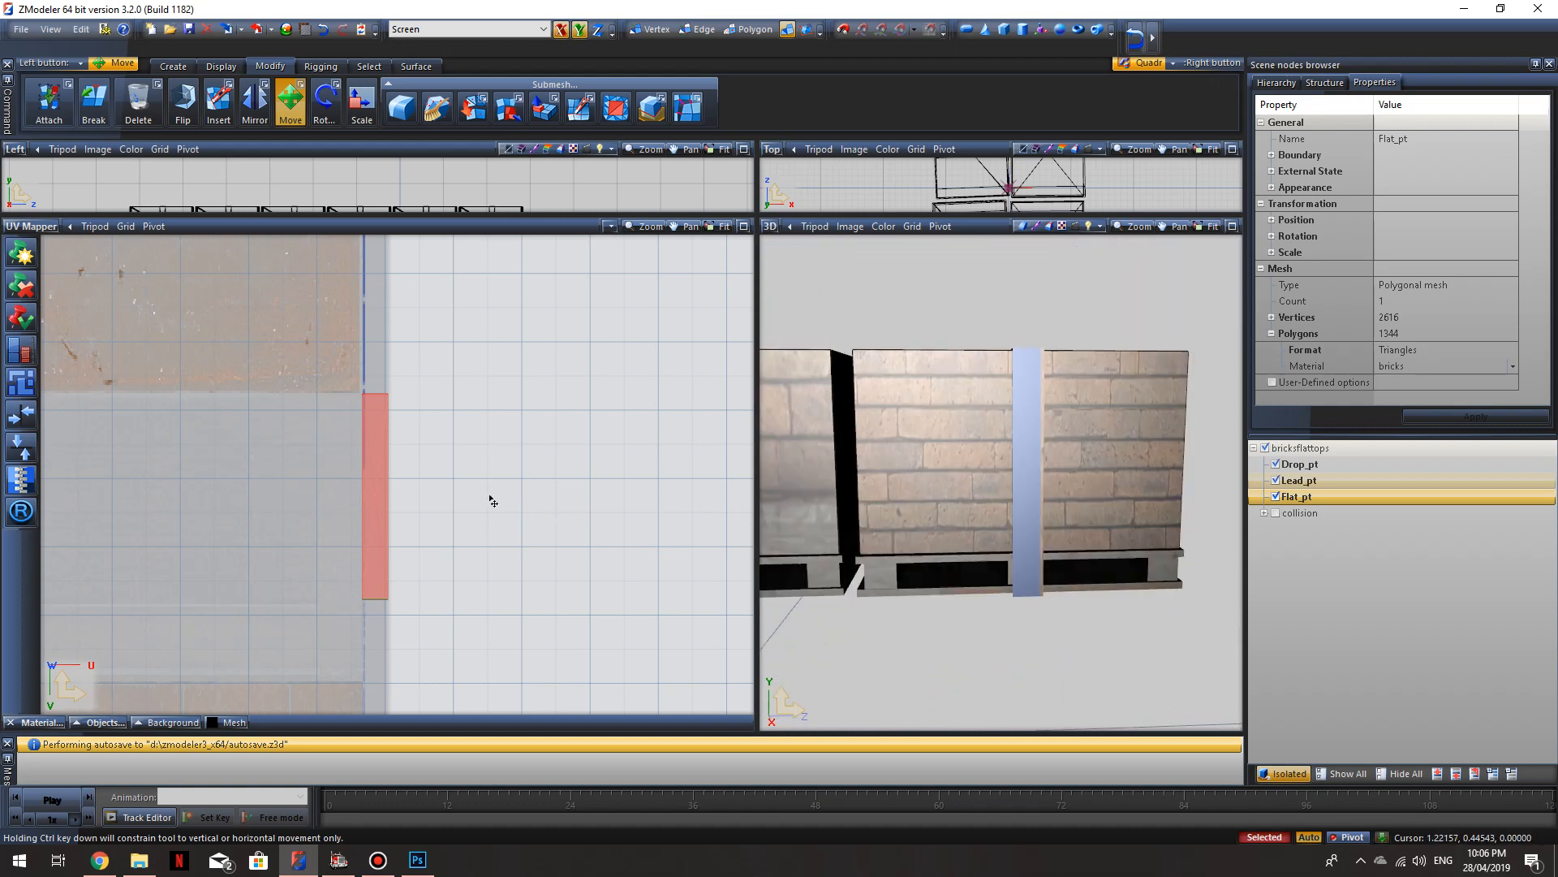
click(361, 101)
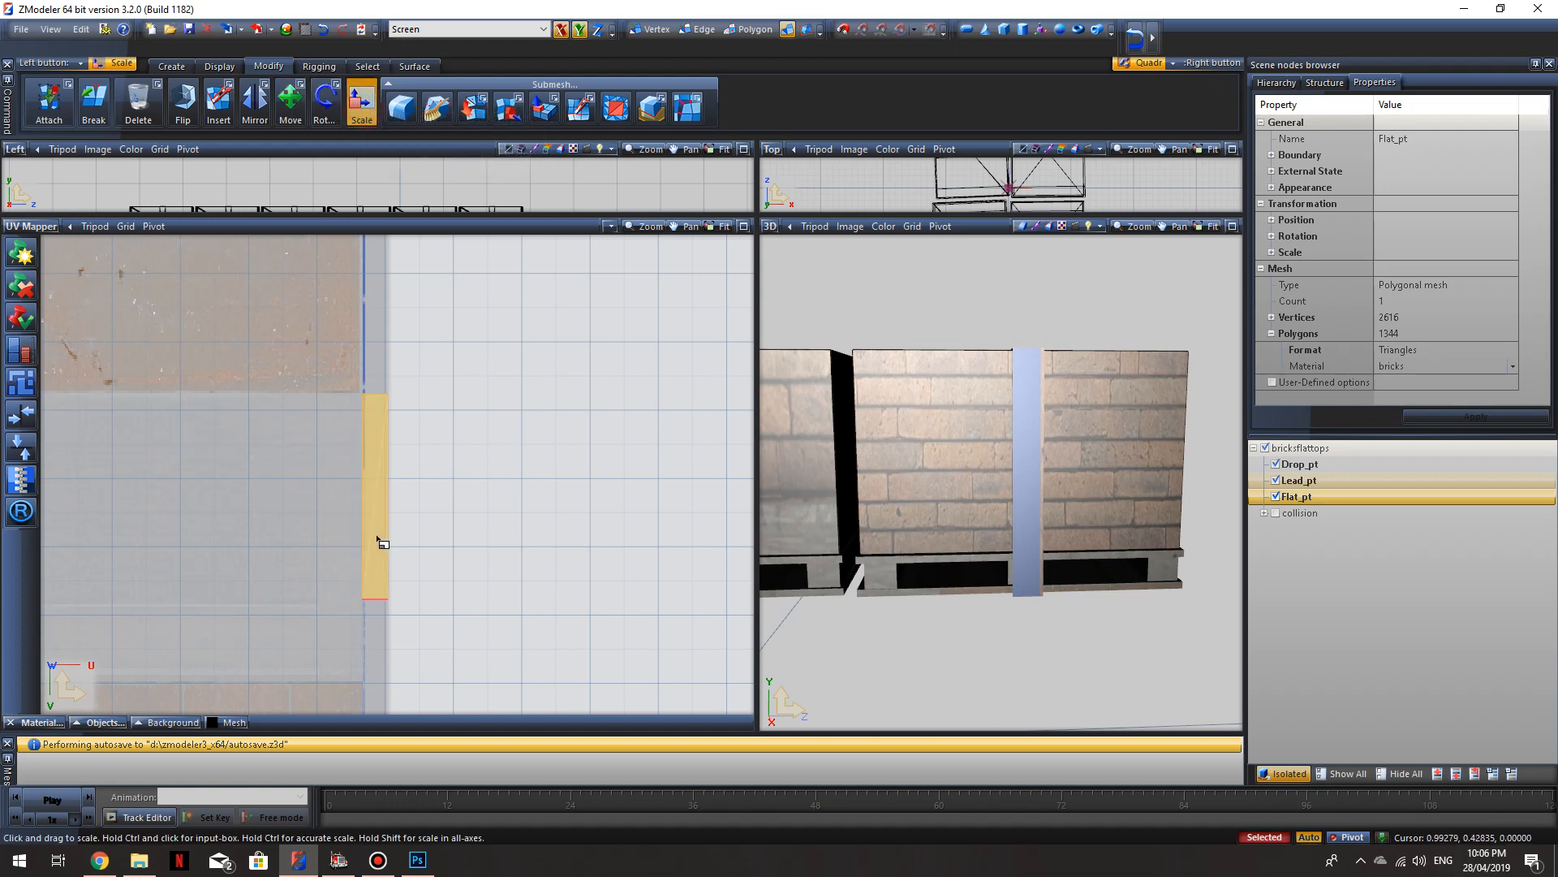
drag(378, 540, 422, 668)
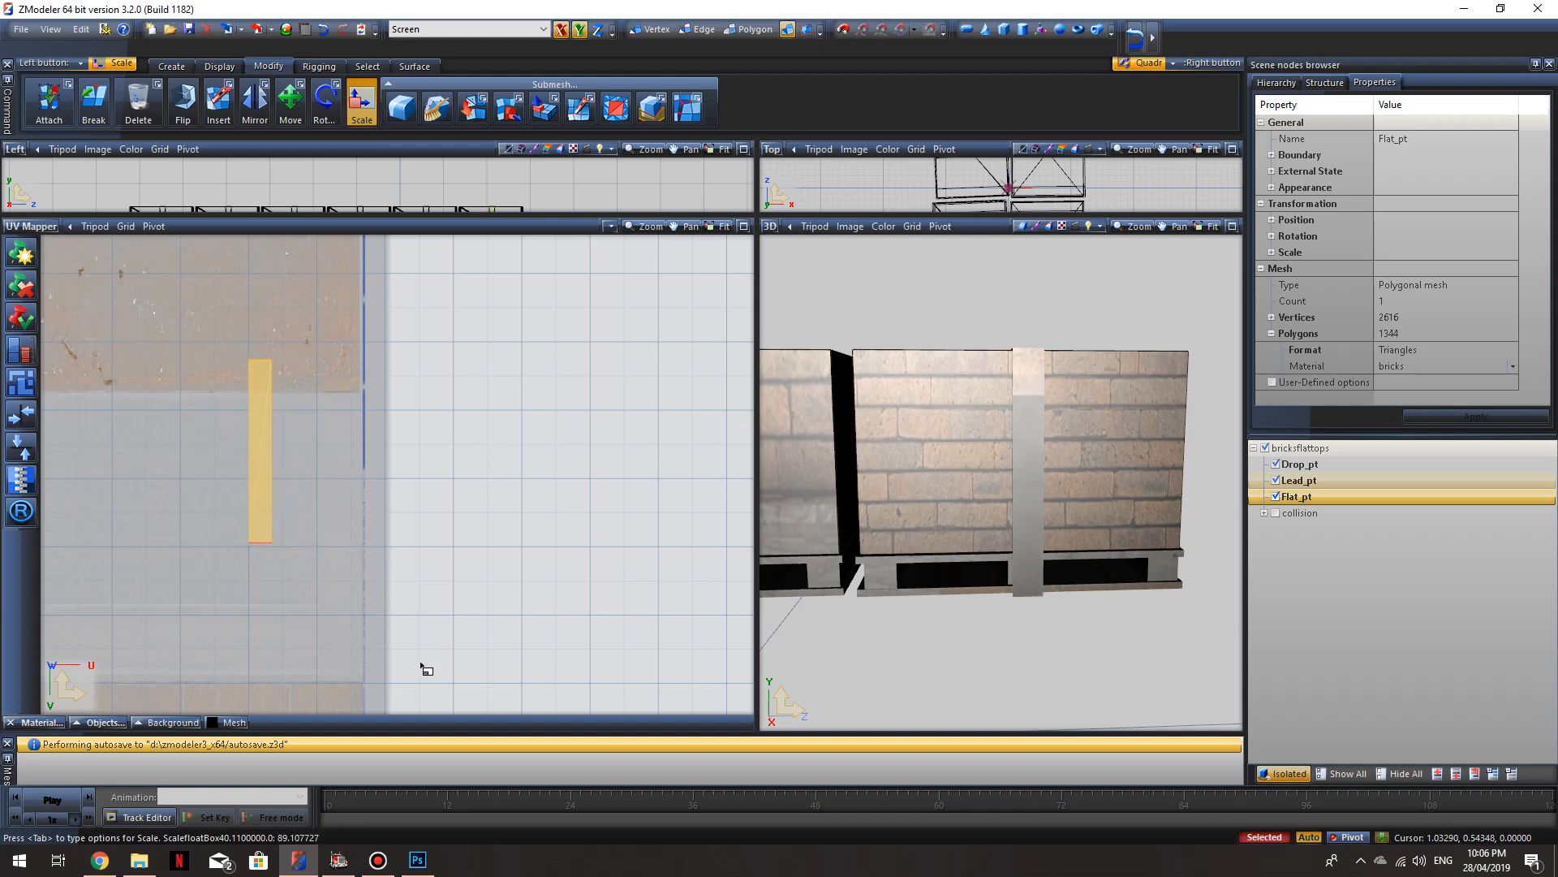
click(291, 101)
drag(279, 453, 370, 472)
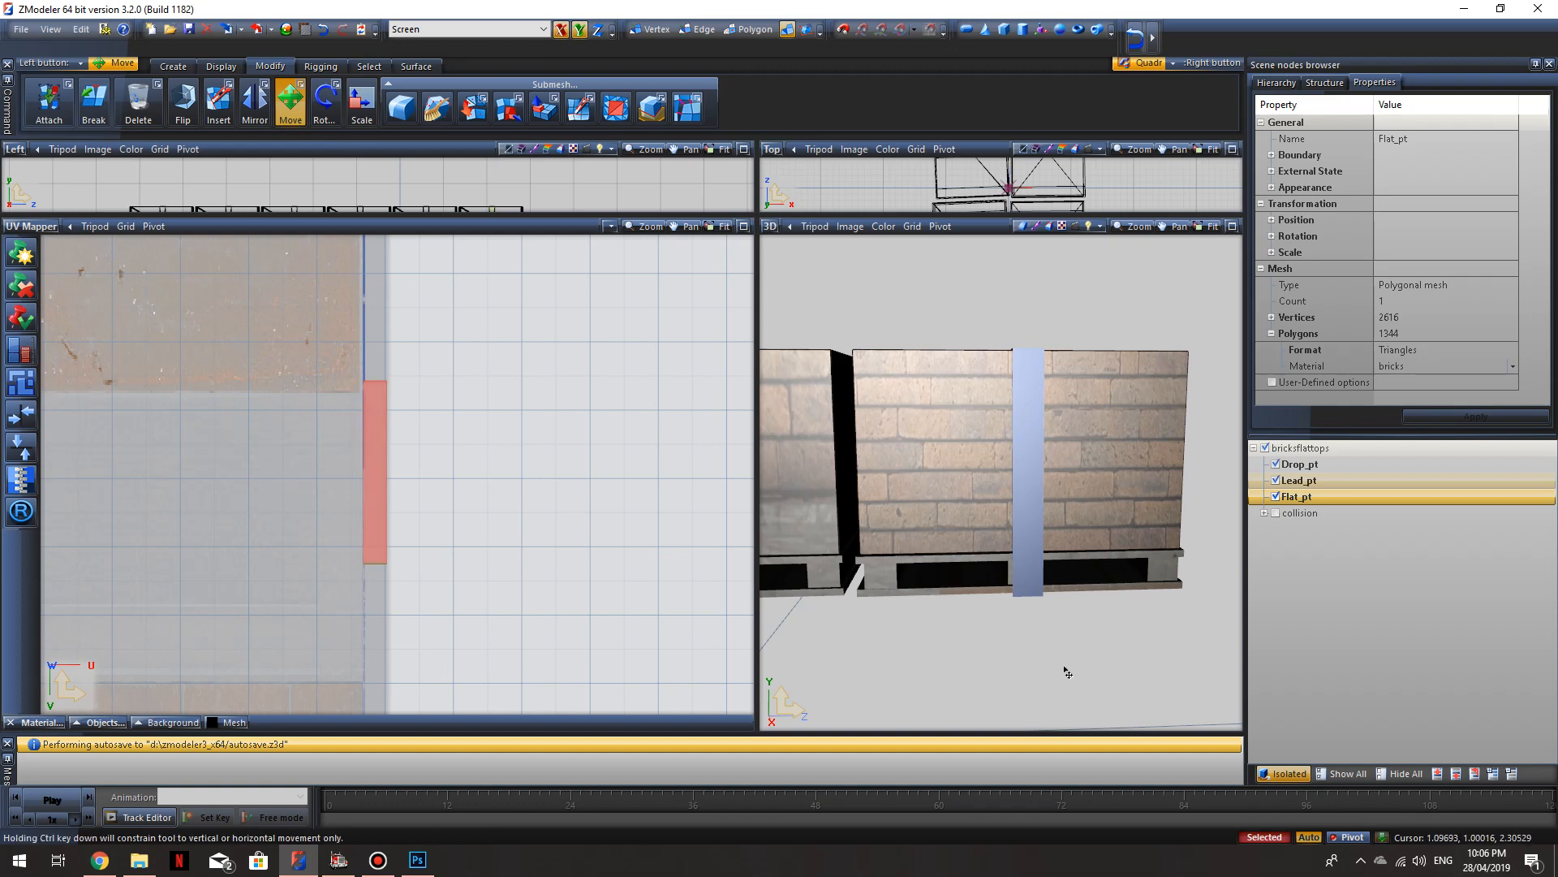
mouse_move(1065, 669)
middle_down()
mouse_move(970, 695)
mouse_move(912, 661)
mouse_move(1065, 684)
mouse_move(1074, 644)
mouse_move(1017, 609)
mouse_move(1061, 641)
middle_up()
middle_drag(1091, 624, 948, 606)
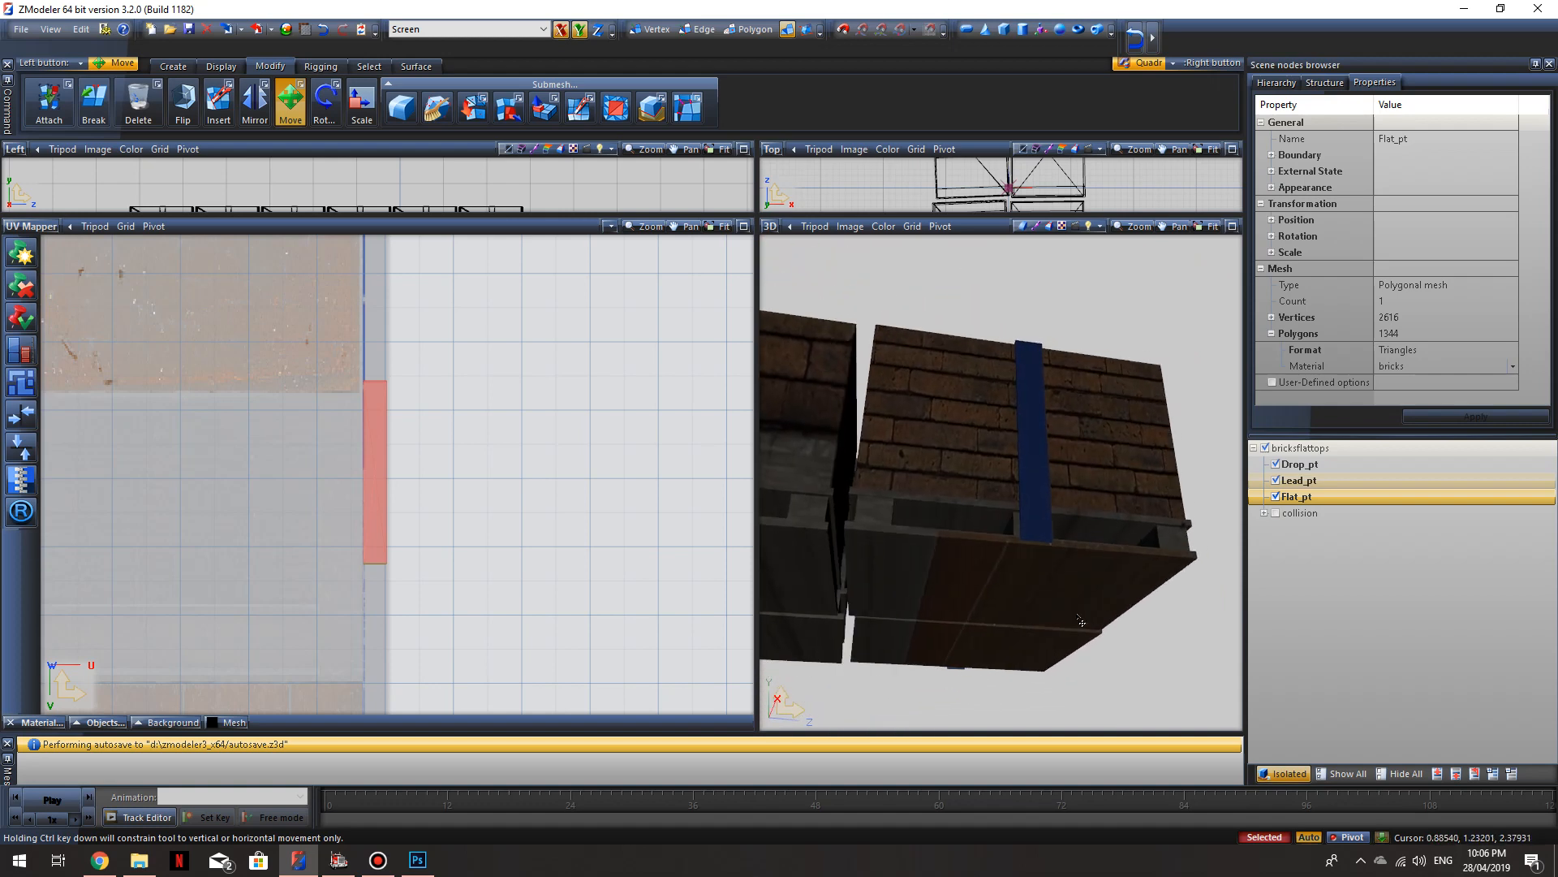
scroll(581, 538, down, 2)
middle_drag(557, 445, 596, 502)
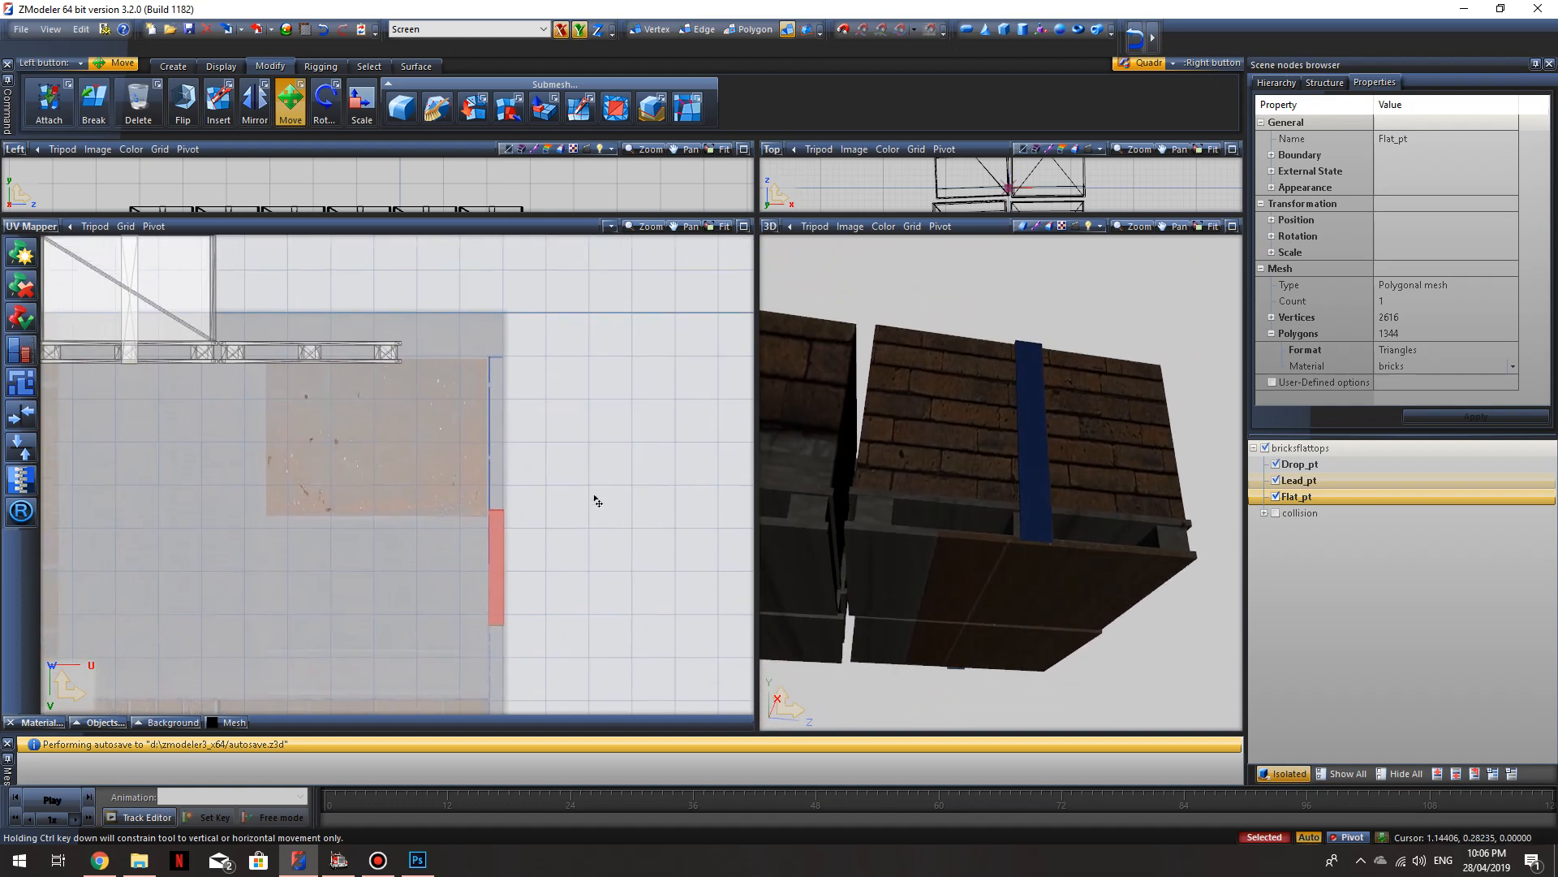
Step: Select the end pallet side's UVs and move them onto the plain dark area below the textured rectangle near the right edge
click(349, 351)
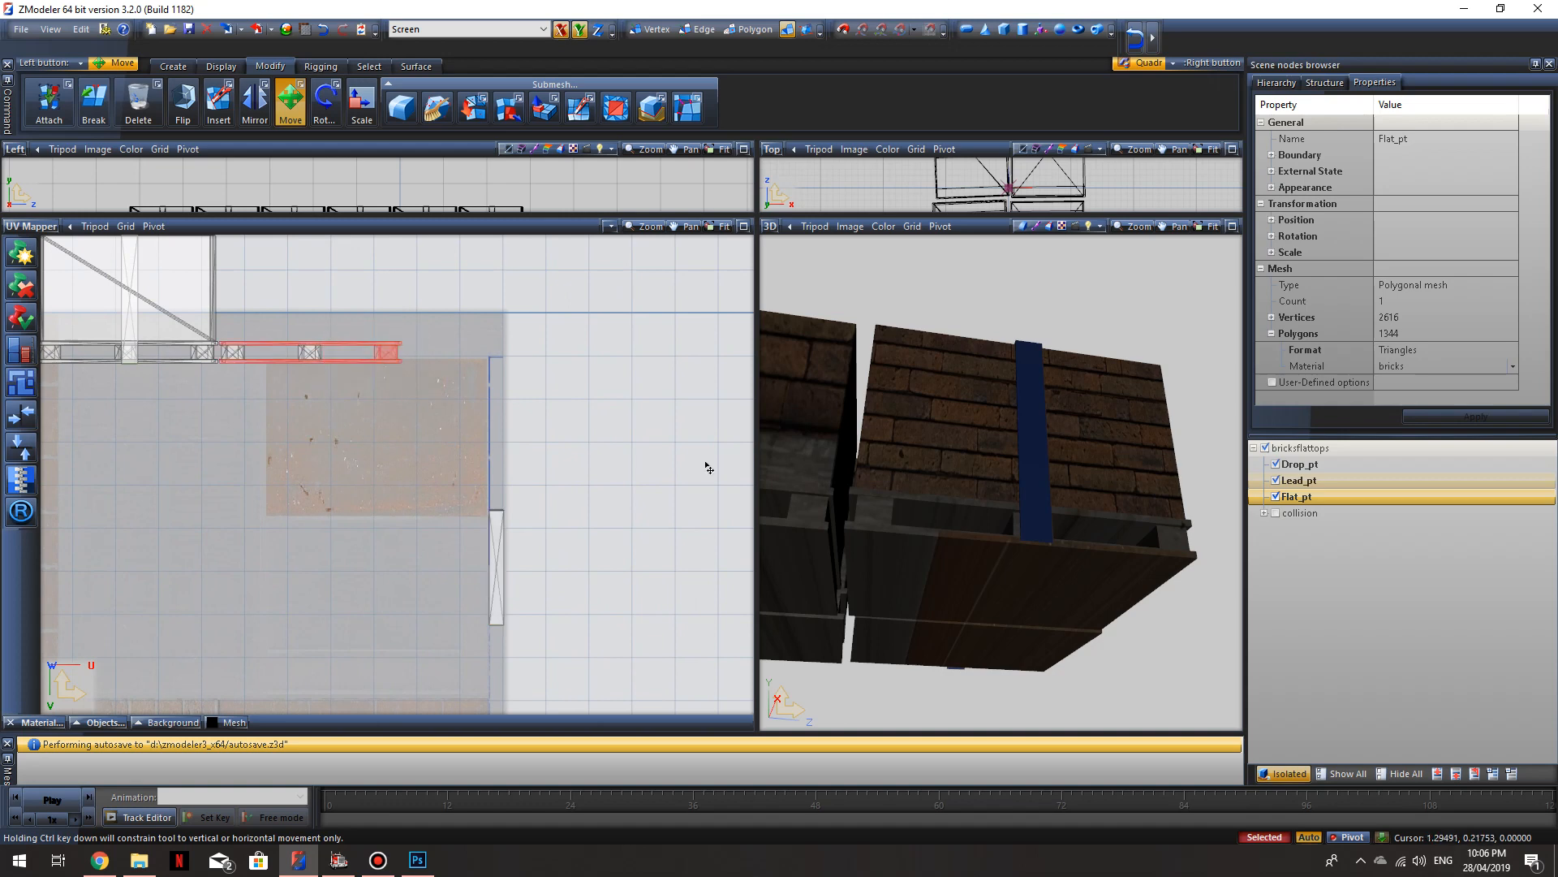
middle_drag(612, 572, 640, 461)
middle_drag(646, 367, 652, 514)
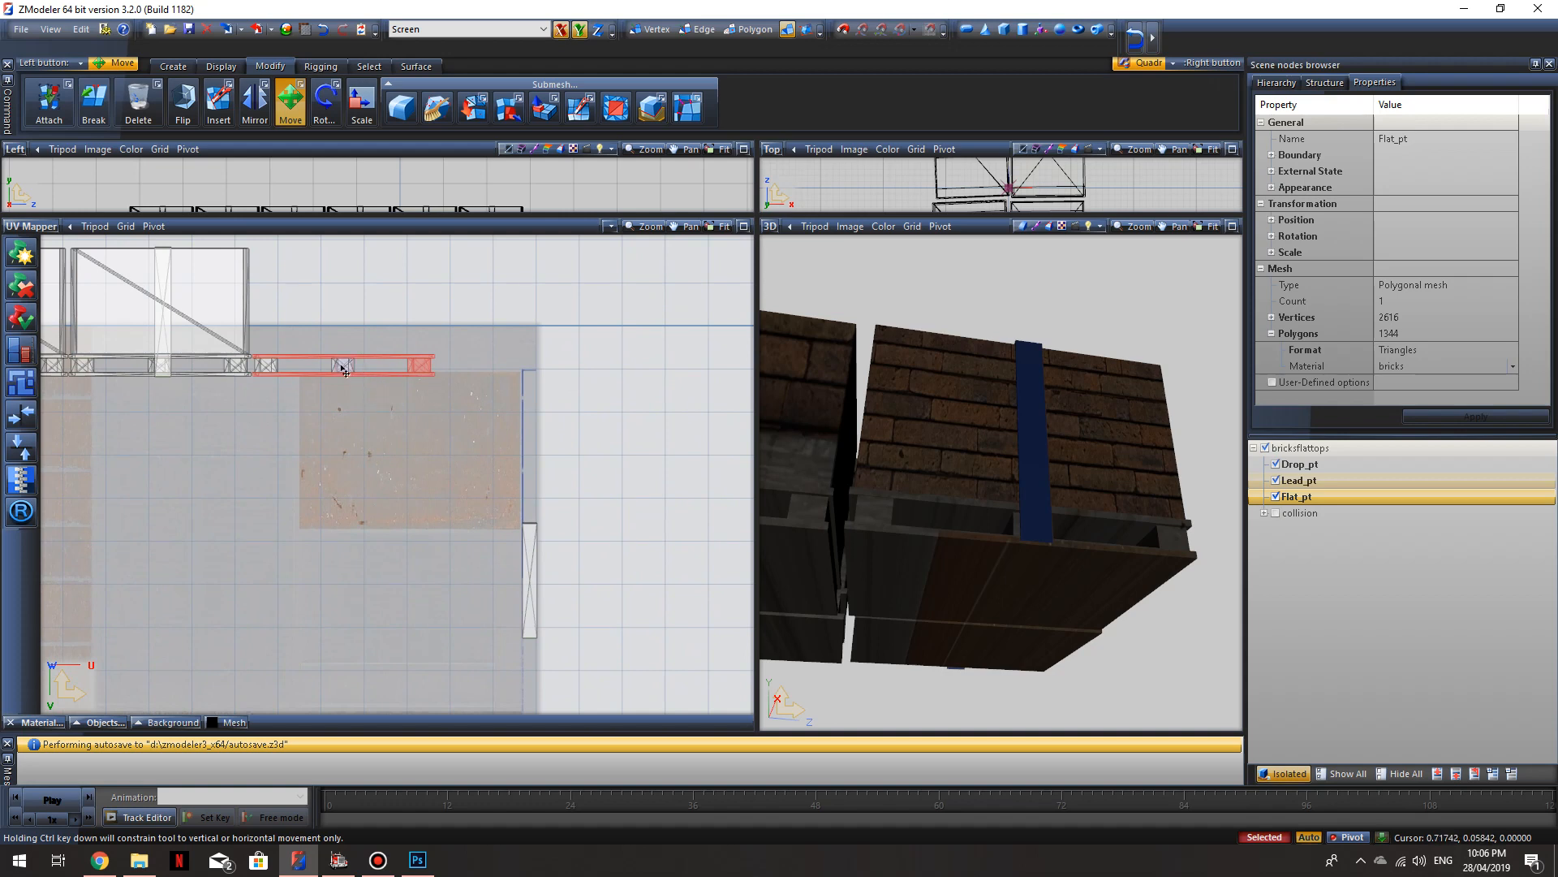
drag(458, 386, 258, 347)
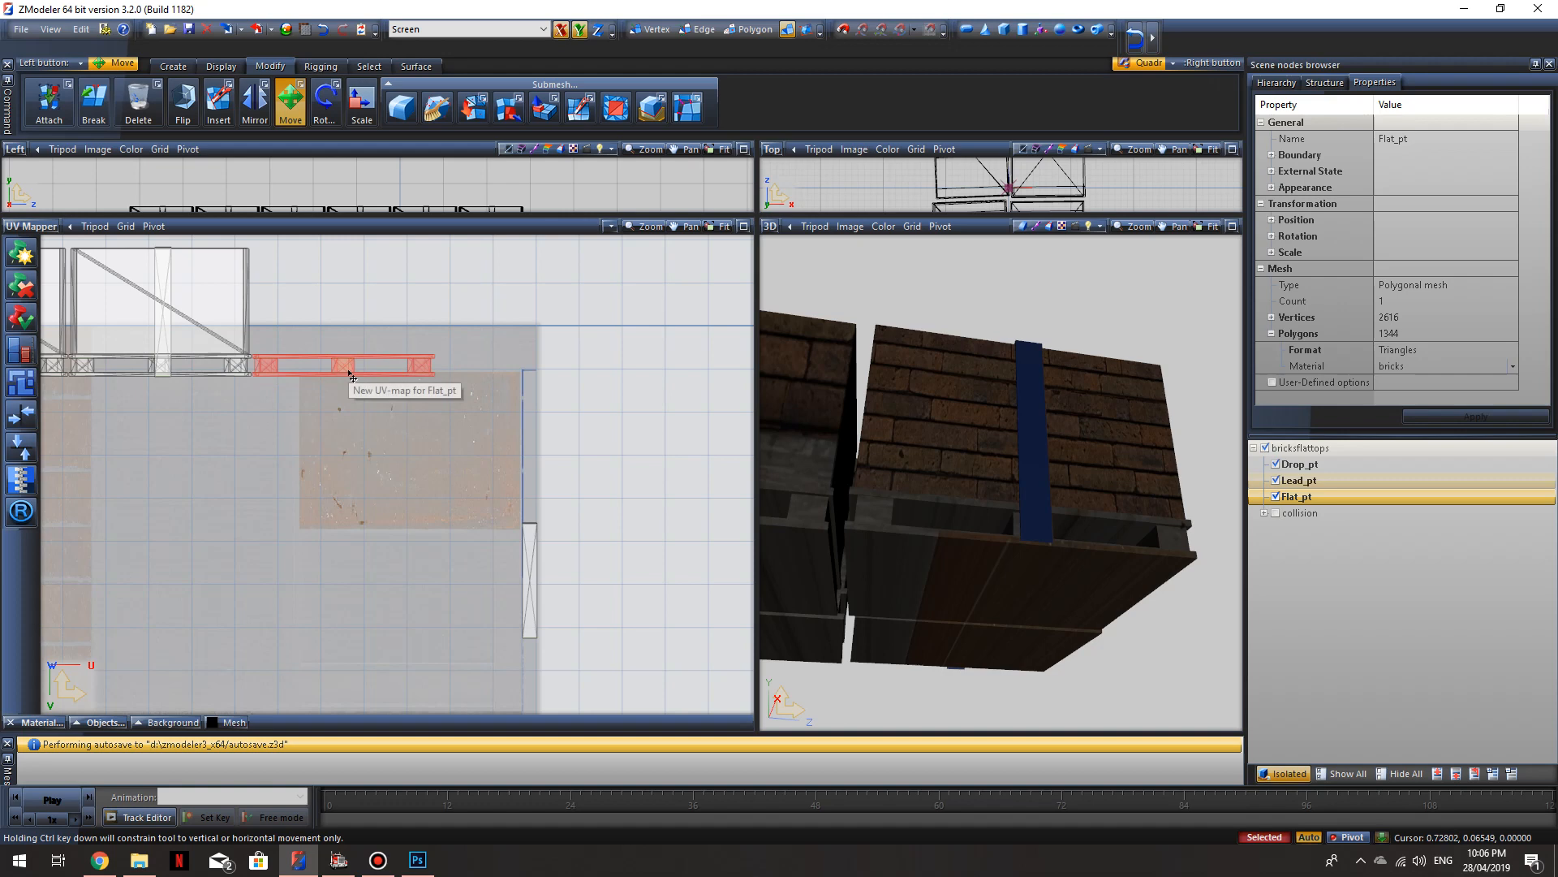
drag(351, 374, 422, 625)
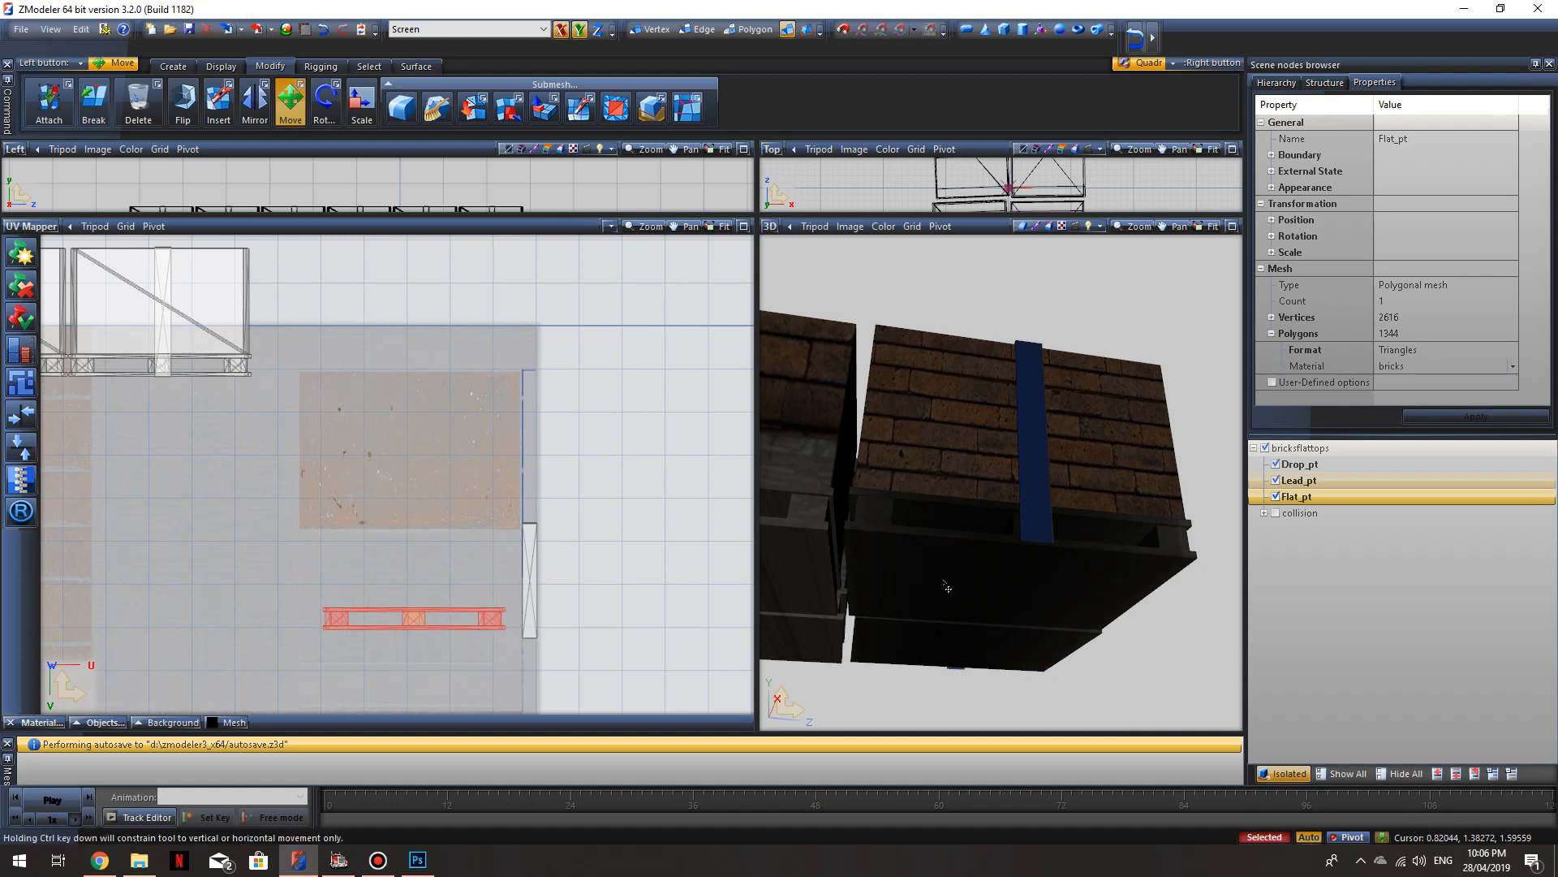
middle_drag(948, 586, 926, 622)
click(1014, 608)
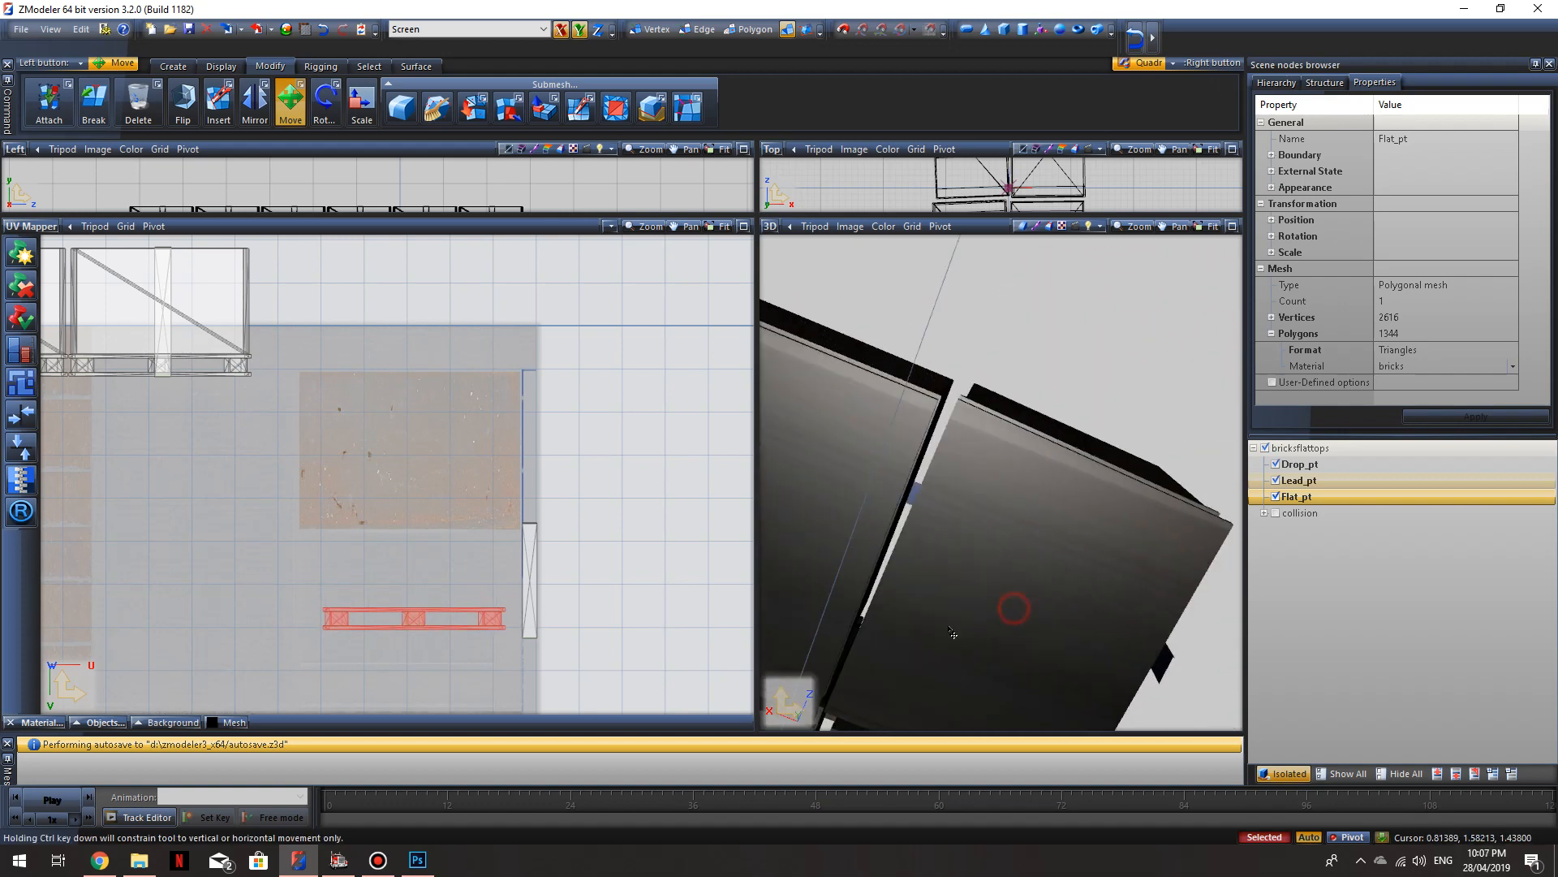
click(1032, 597)
click(106, 863)
click(300, 860)
middle_drag(1096, 601, 1168, 660)
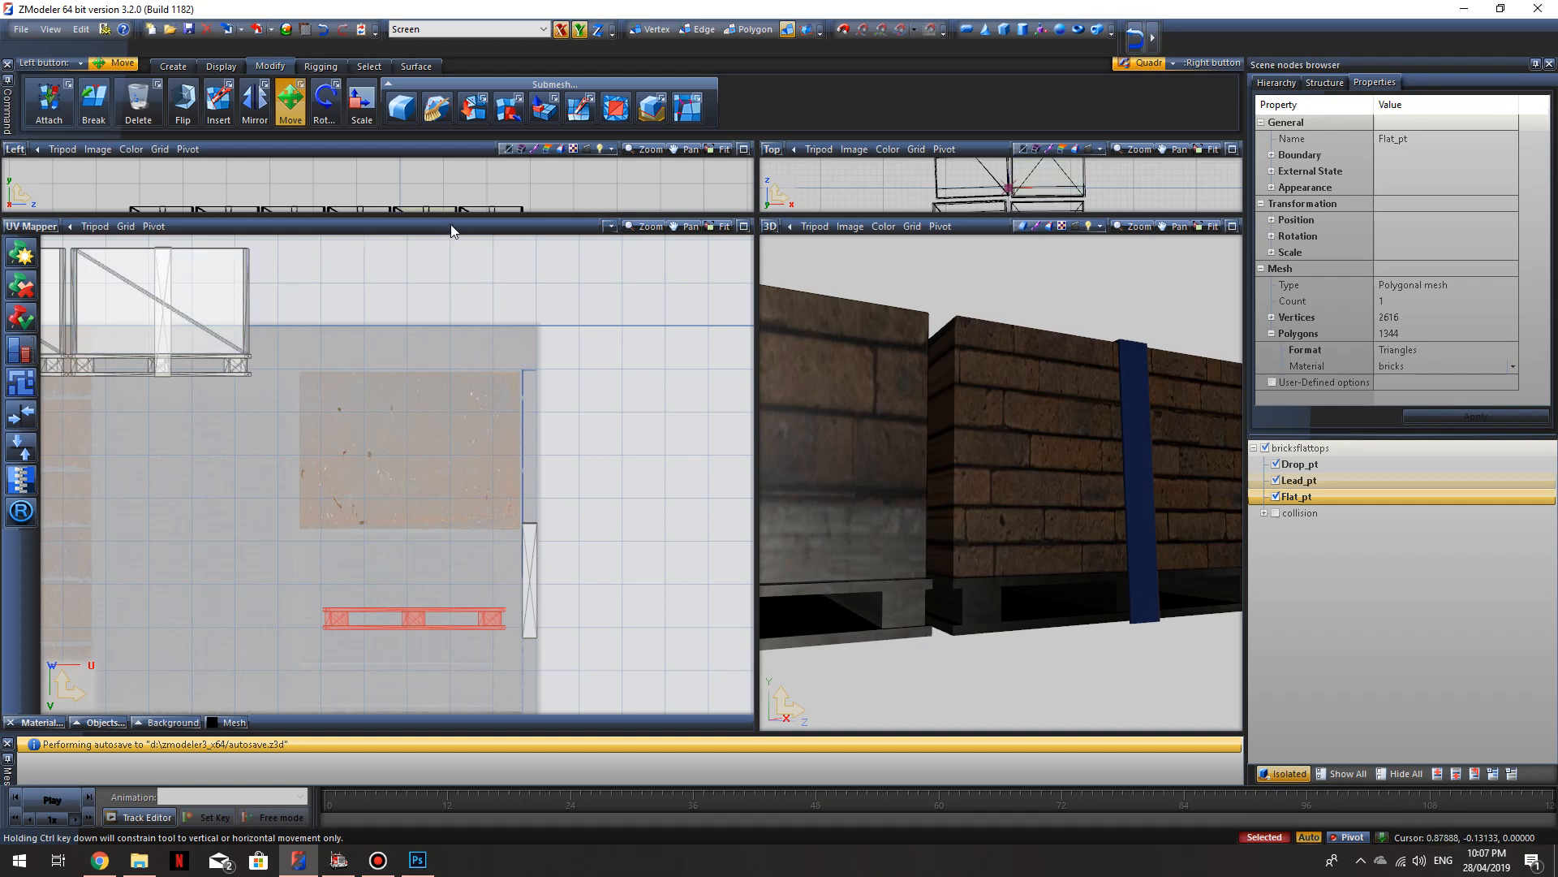
Step: Give the upper viewports slightly more height and switch the UV Mapper viewport to the Left view
mouse_move(448, 215)
mouse_down()
mouse_move(427, 347)
mouse_move(451, 400)
mouse_up()
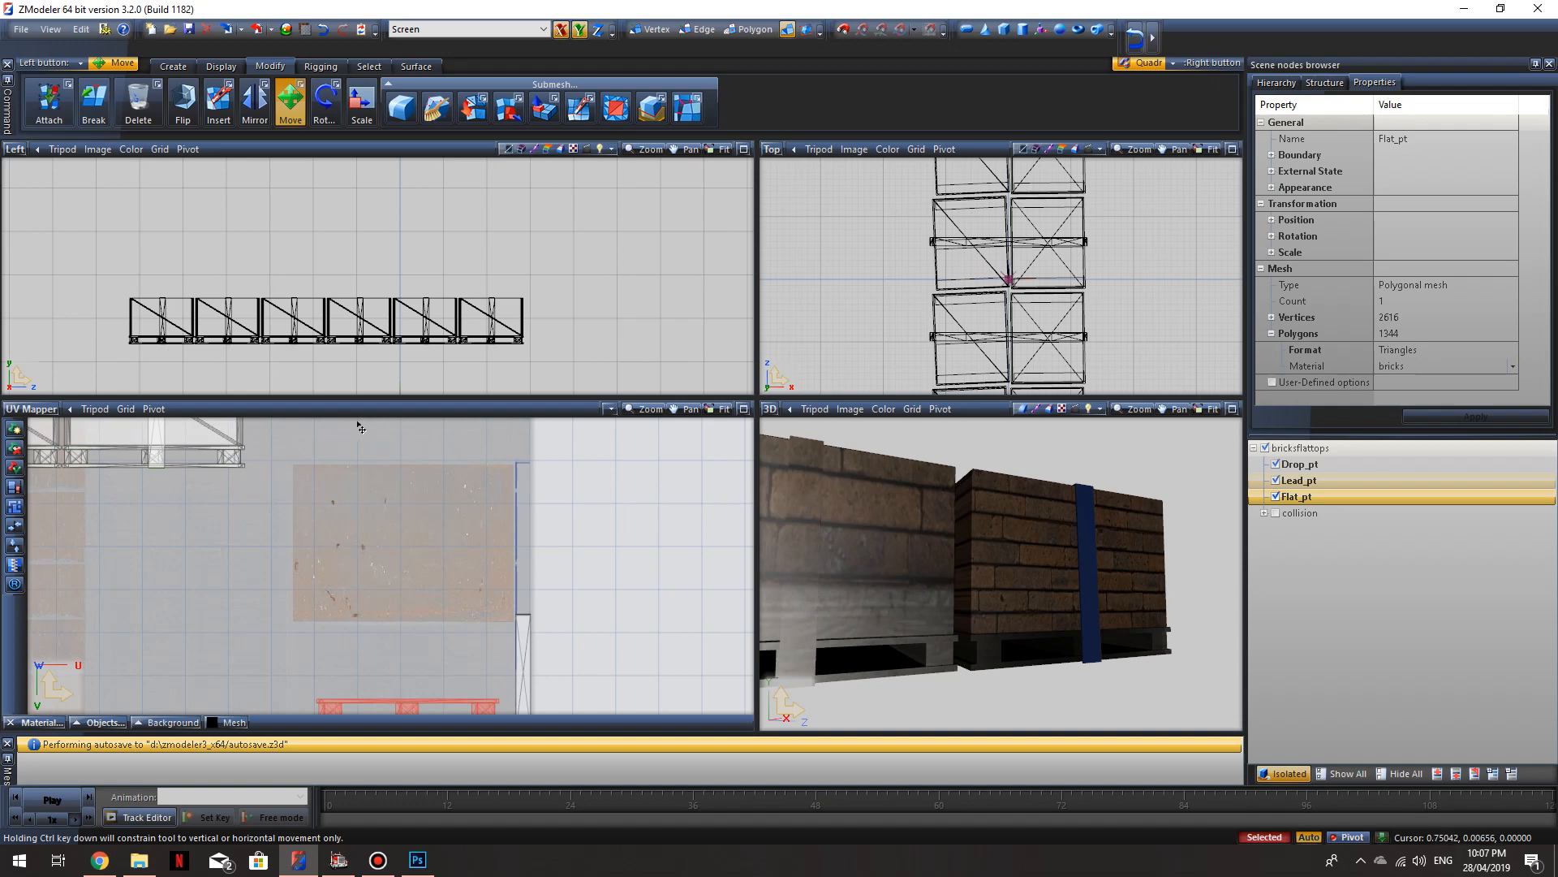
drag(392, 406, 401, 287)
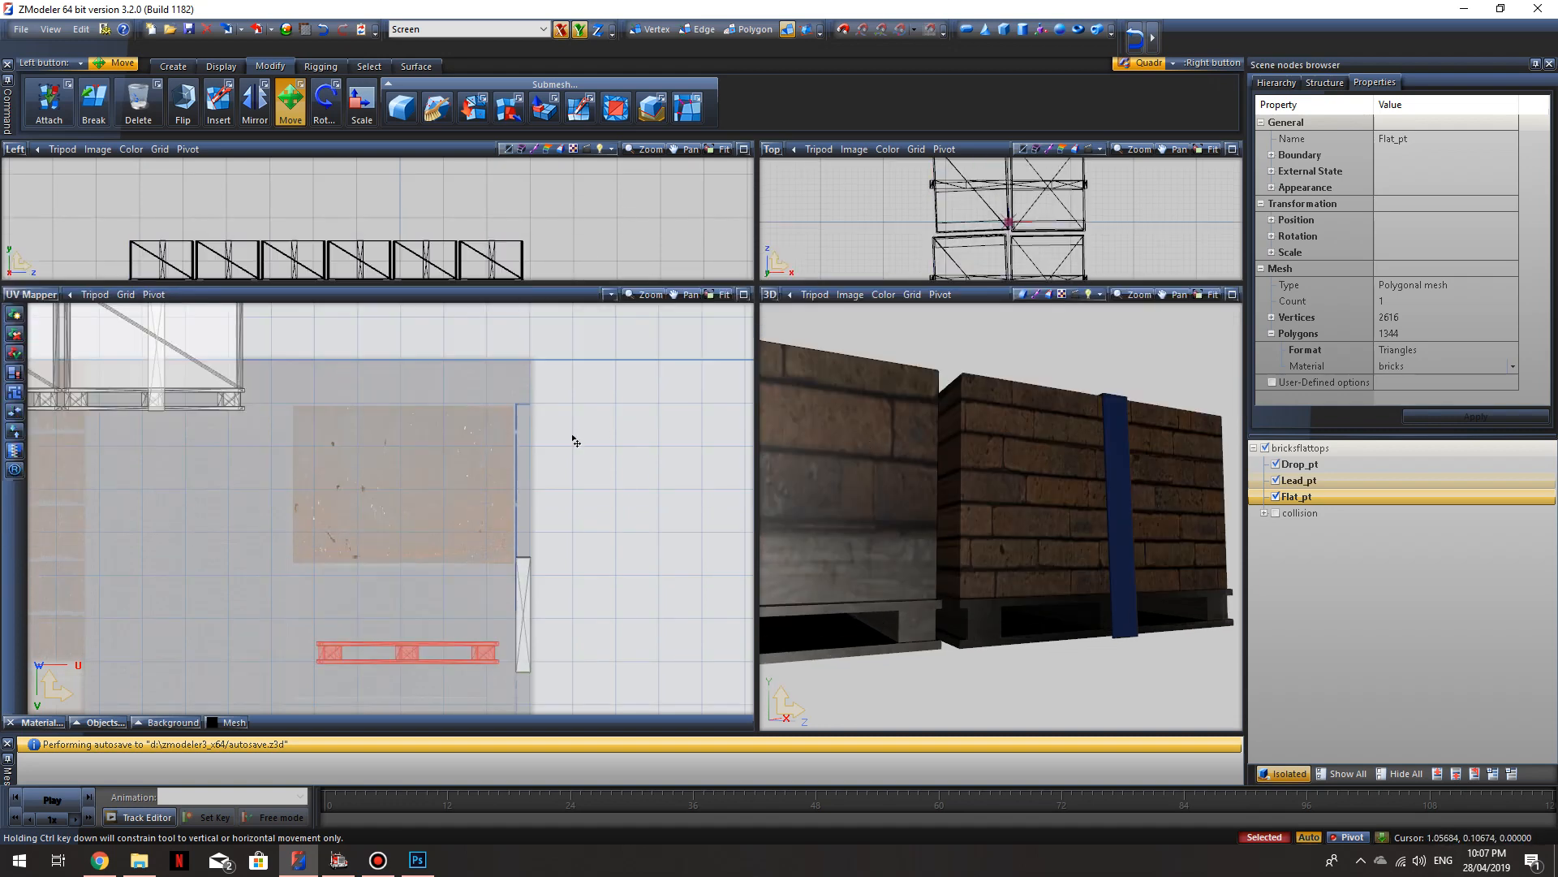
scroll(307, 485, down, 3)
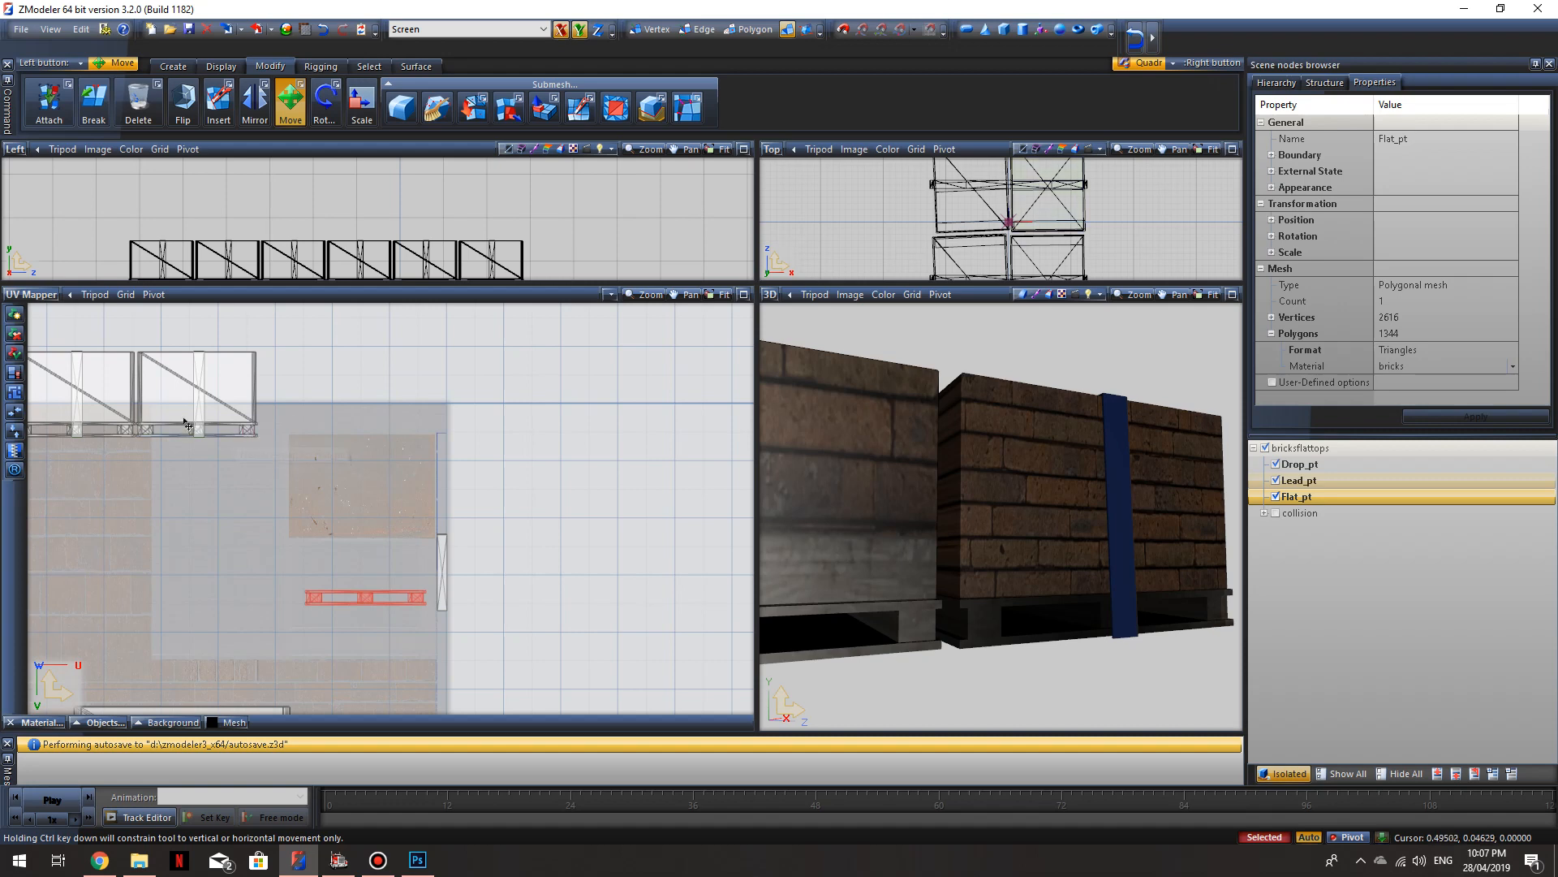
click(33, 296)
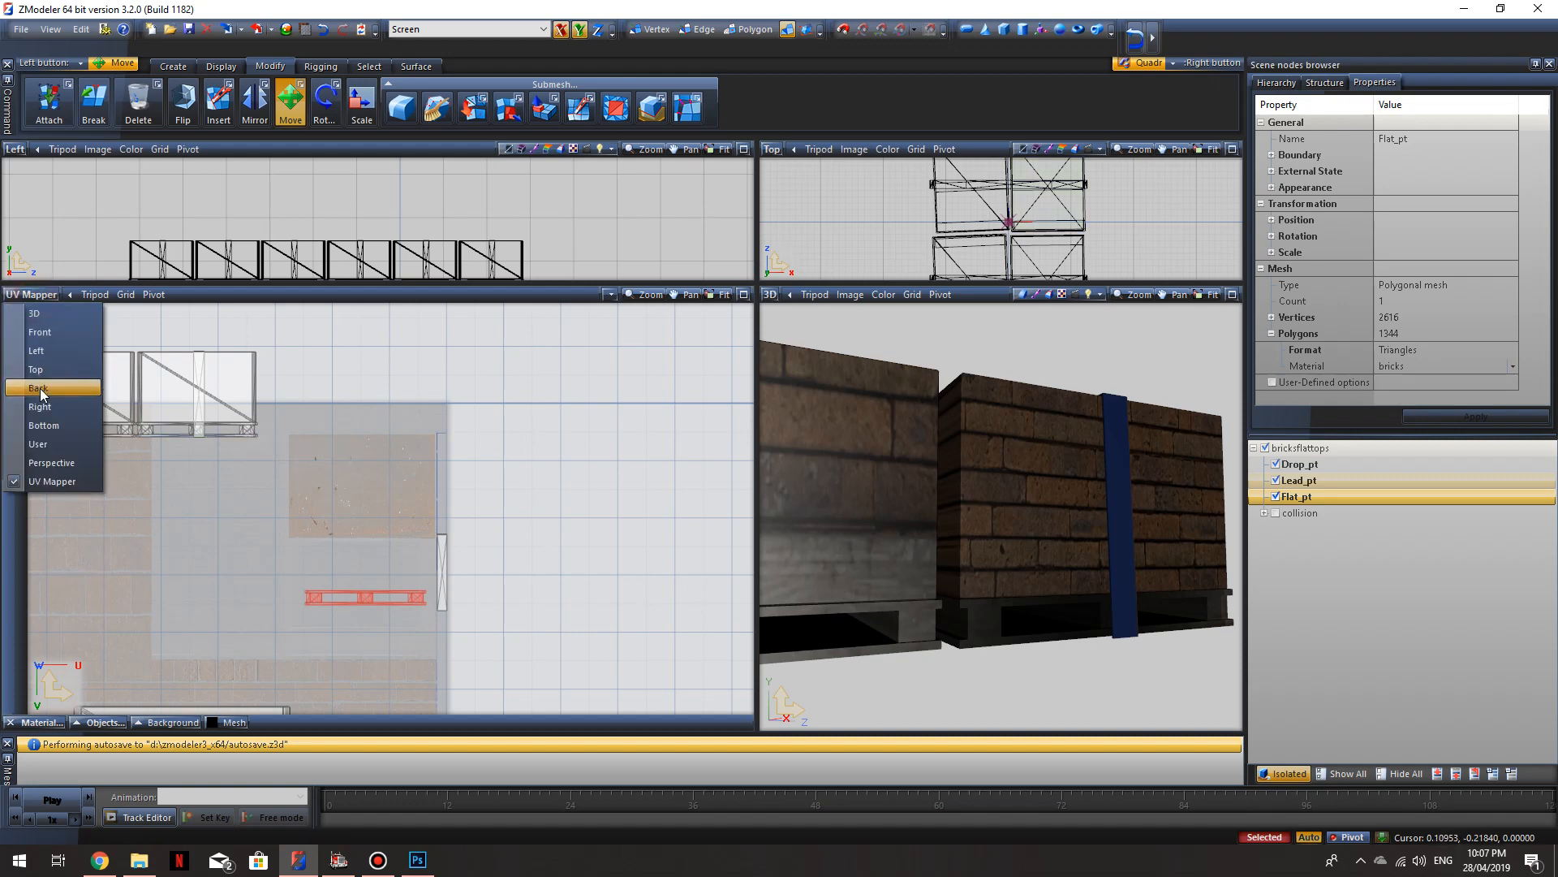
click(65, 351)
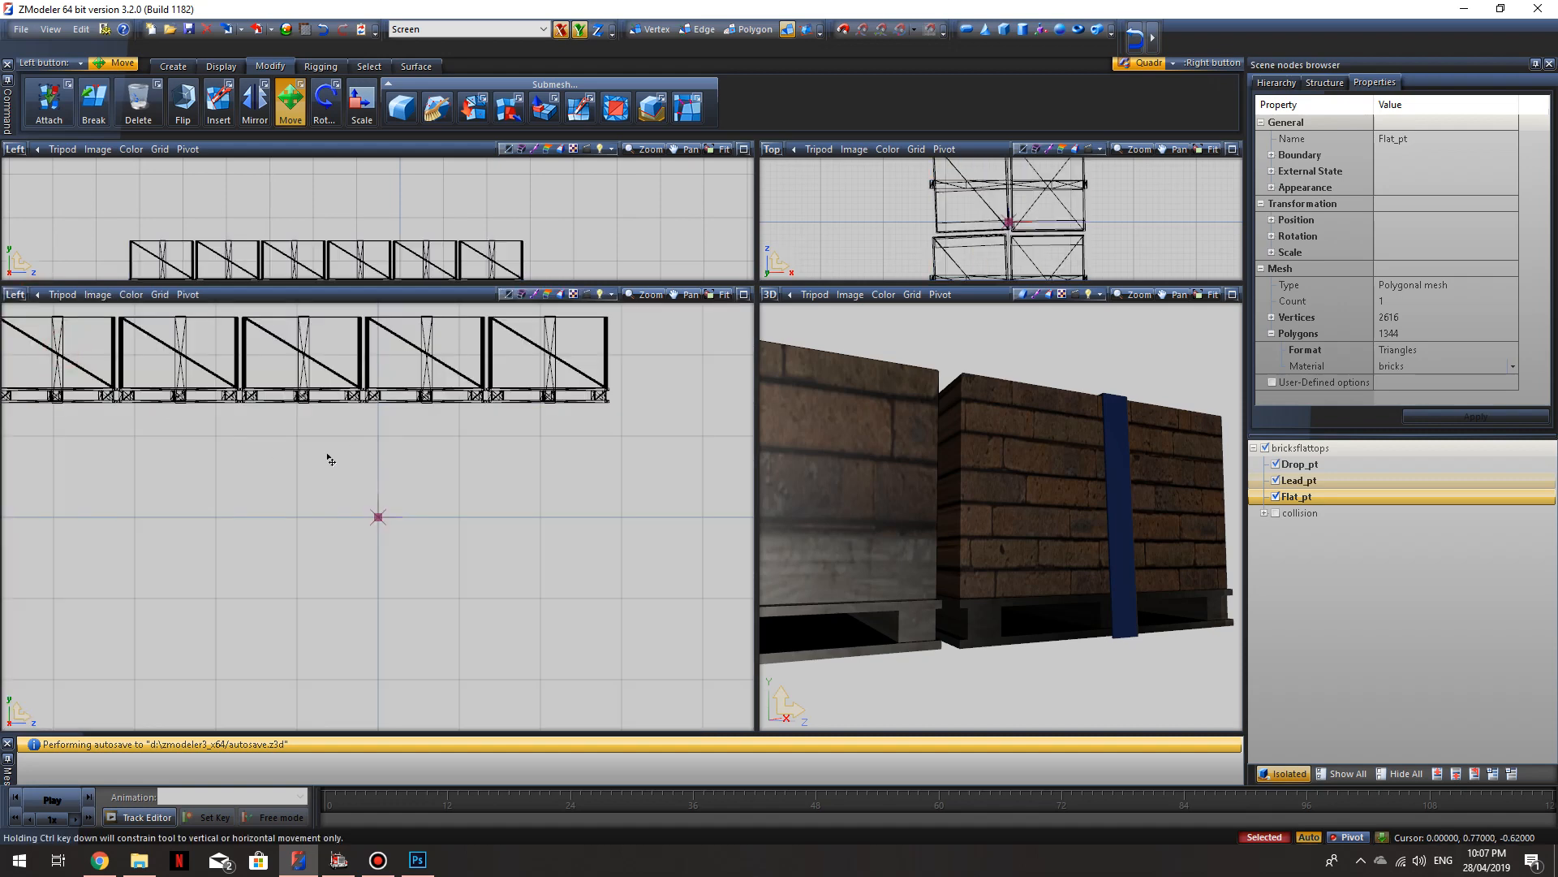
middle_drag(1189, 678, 1112, 688)
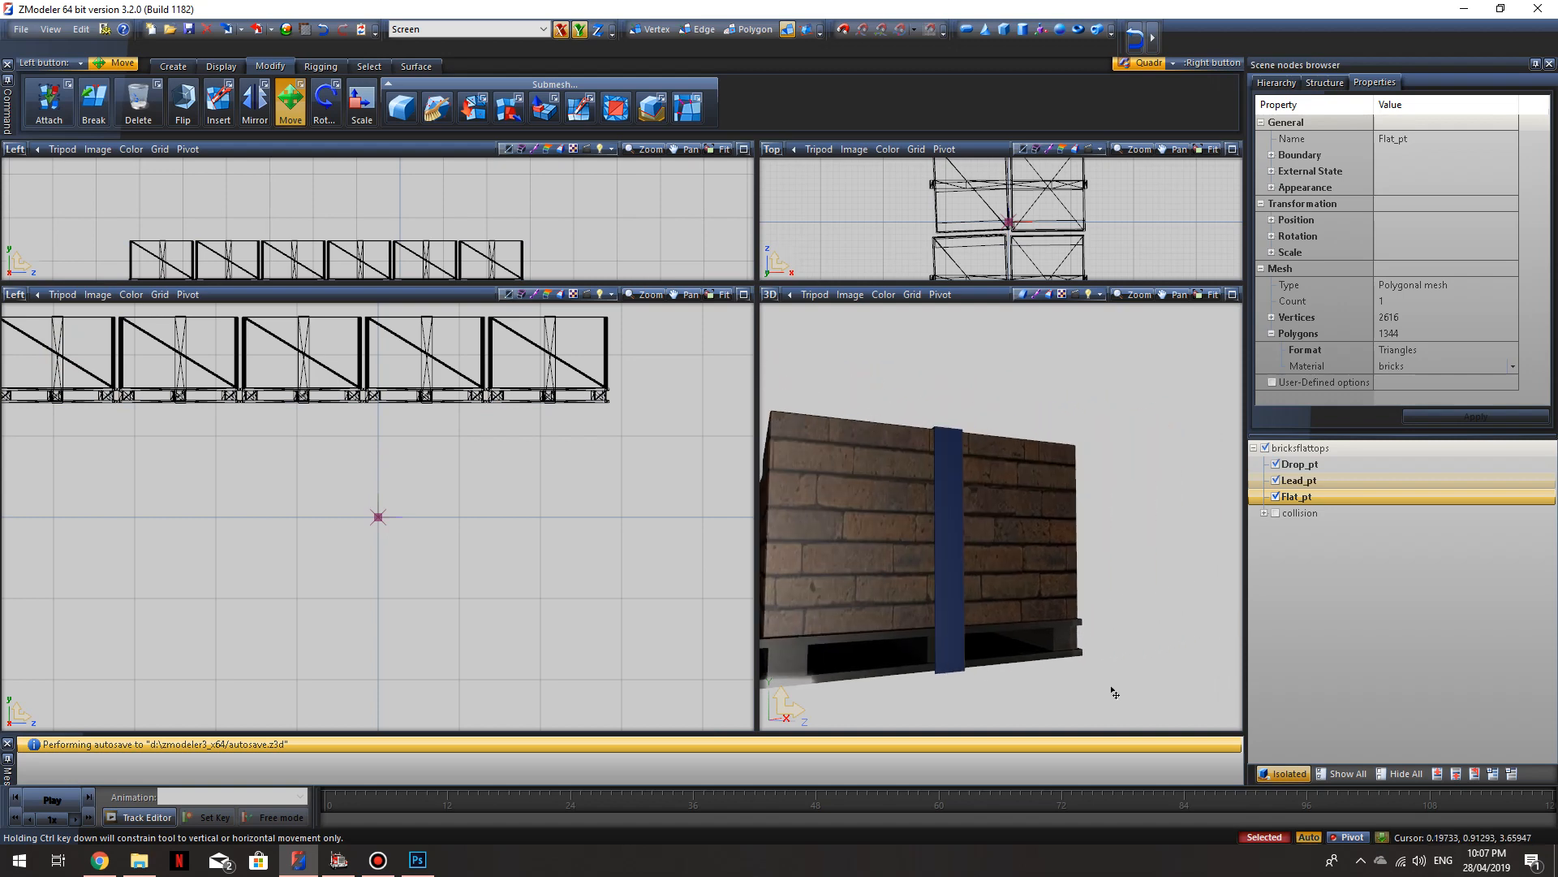
mouse_move(1186, 636)
alt+mouse_down()
mouse_move(1136, 669)
mouse_move(1070, 661)
mouse_move(1010, 620)
mouse_move(1177, 646)
alt+mouse_up()
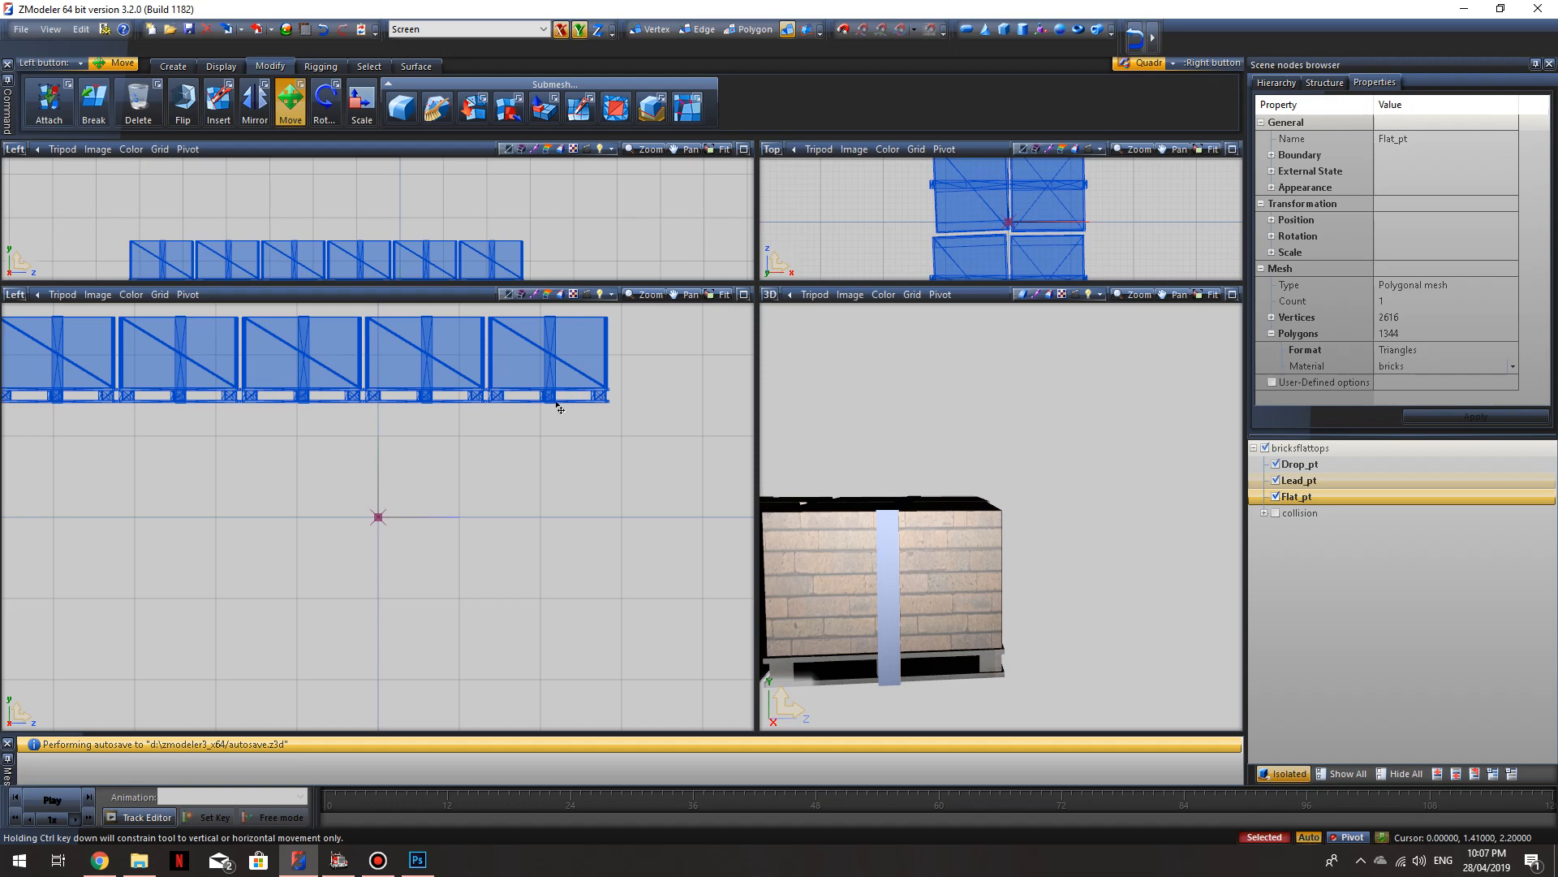
Step: Start saving the bricks material to a file and browse to the mod folder tsa_opendeck_1.32_ats_trailer_owned\vehicle\cargos\bricks
click(290, 35)
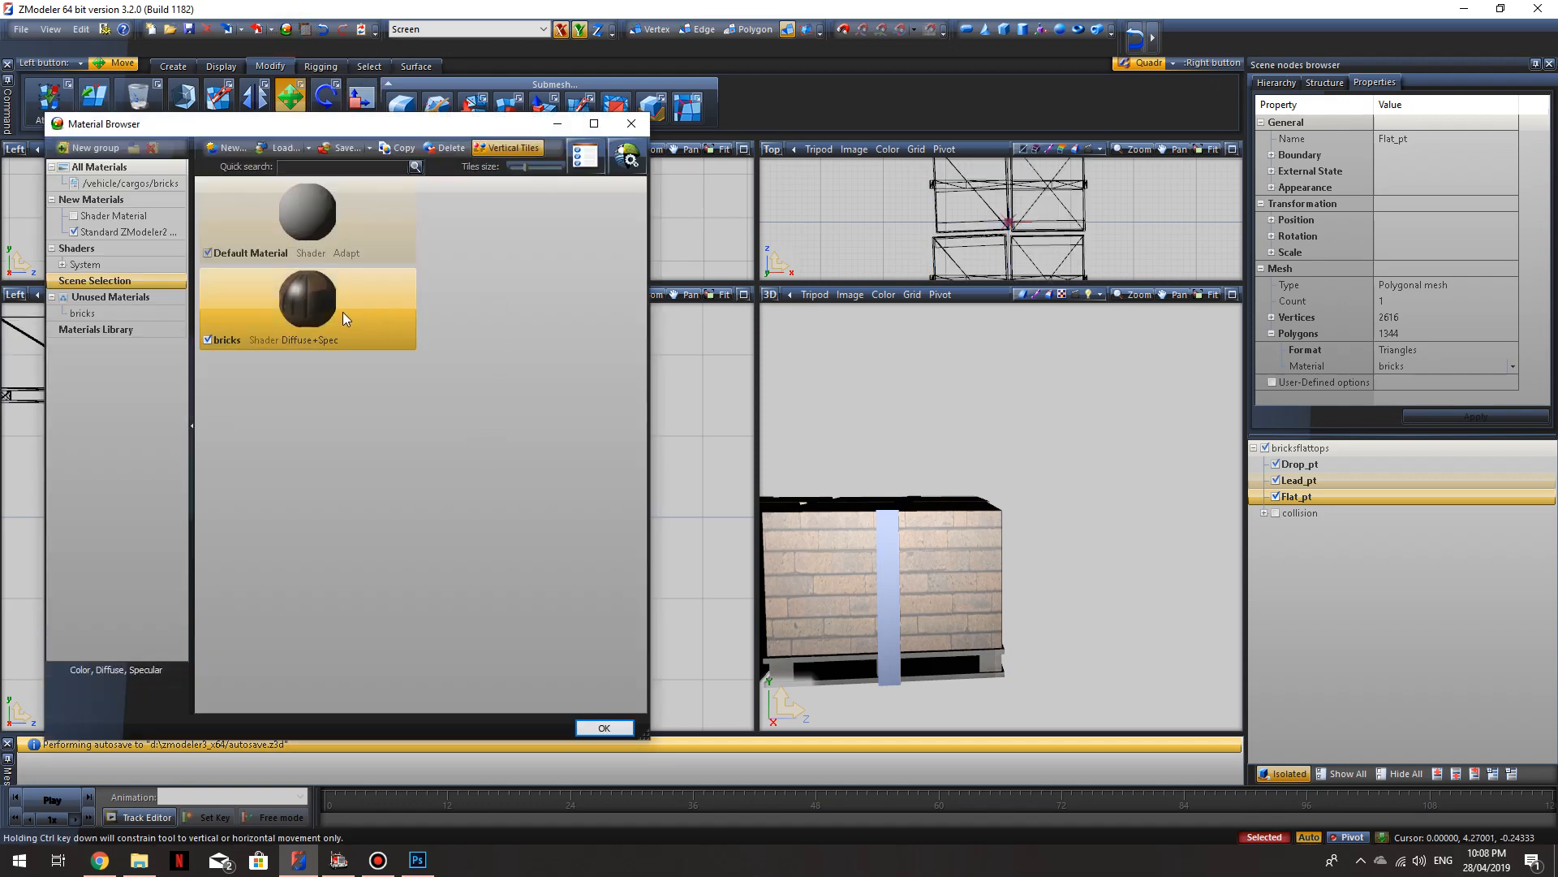
click(328, 340)
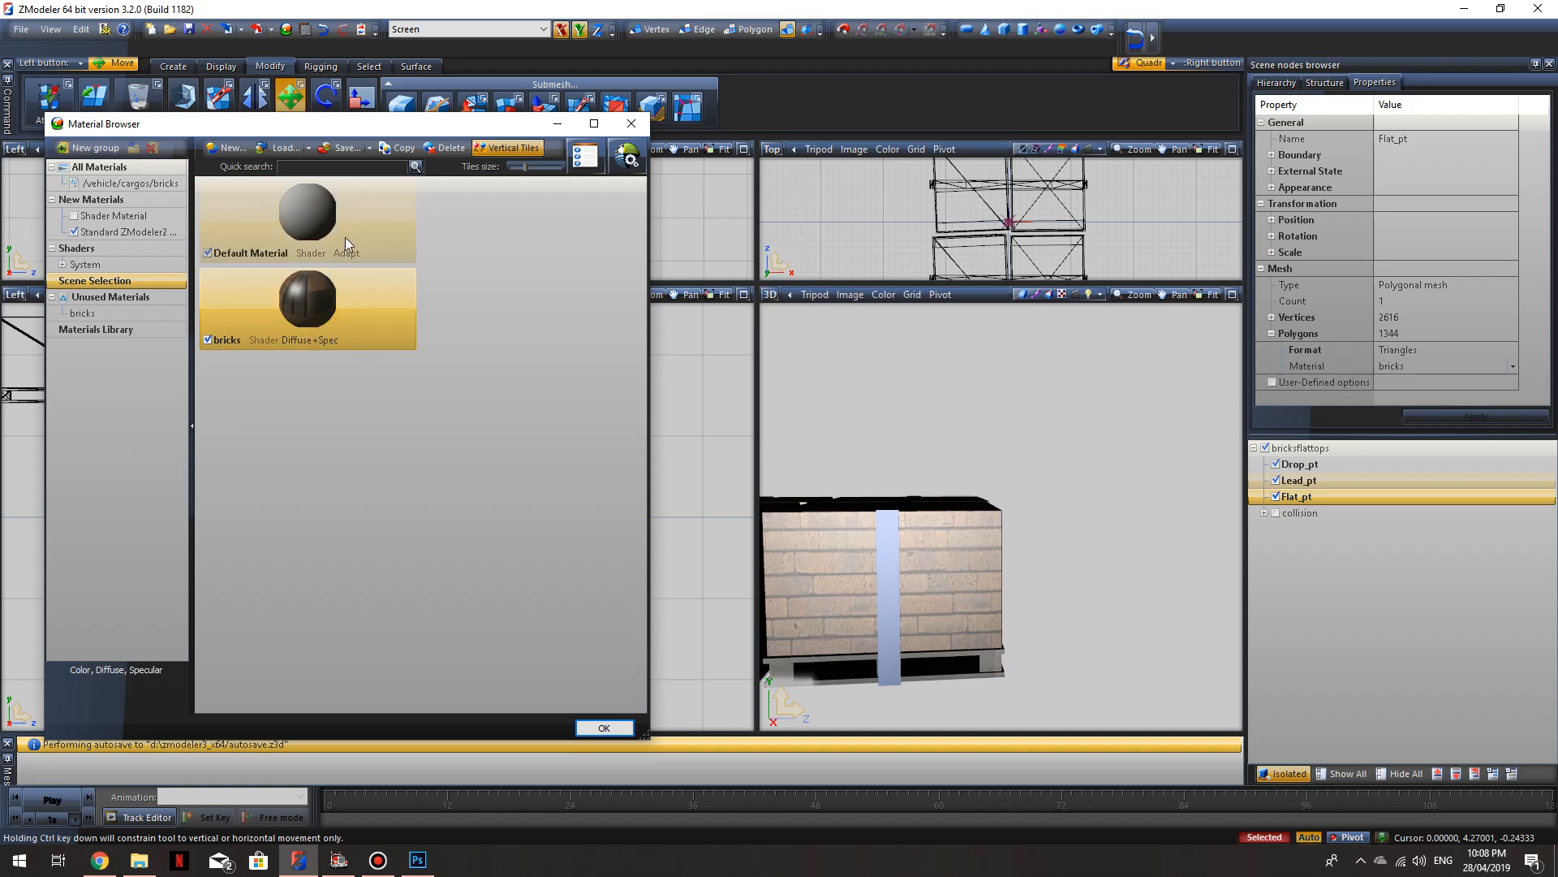
click(343, 148)
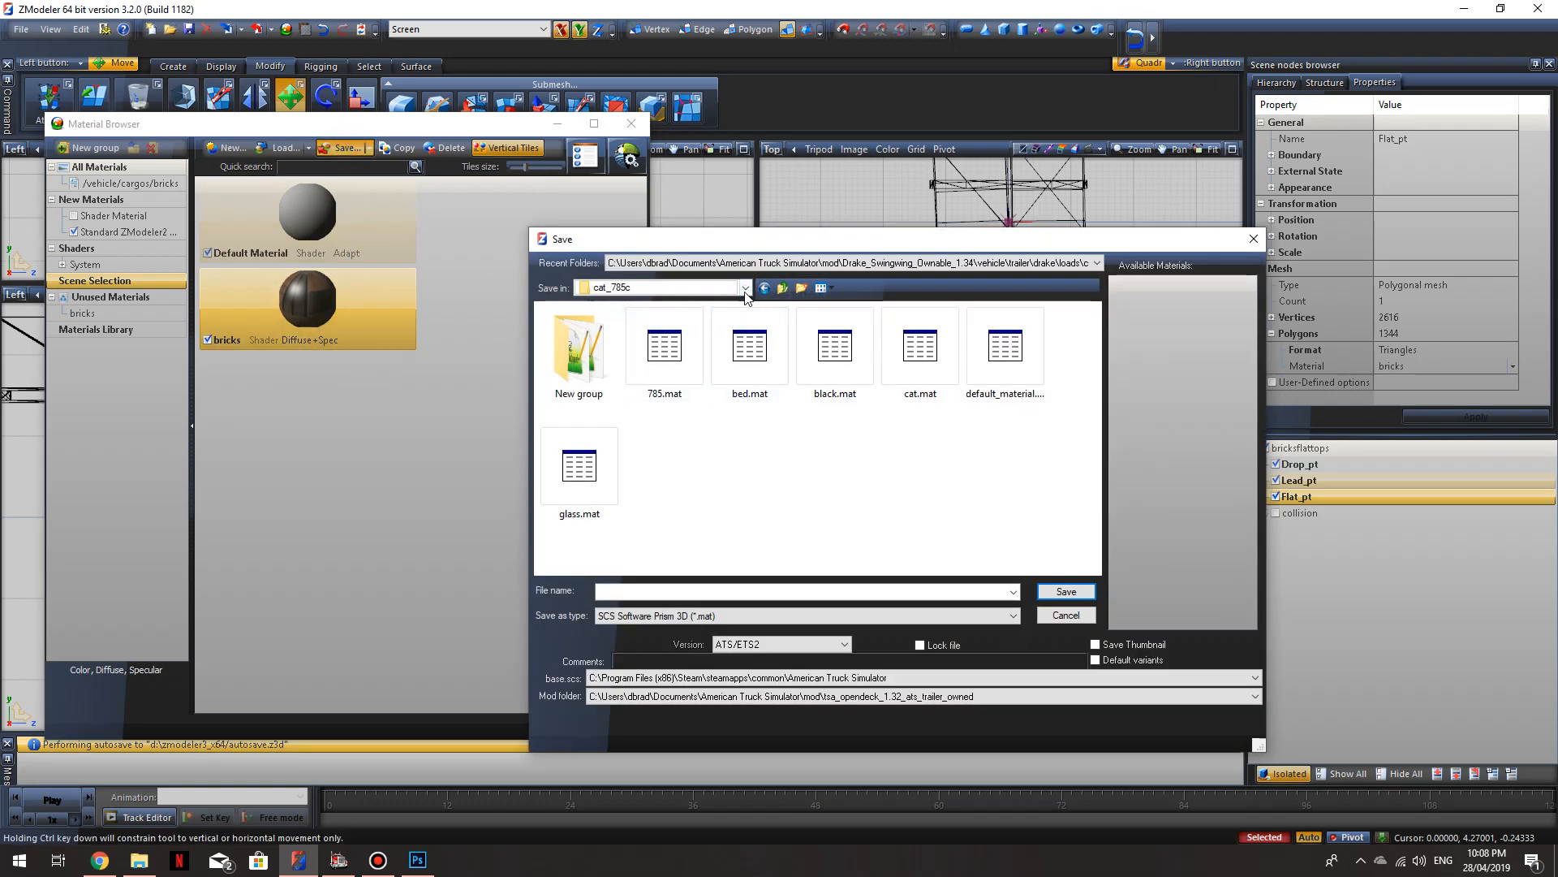
click(745, 291)
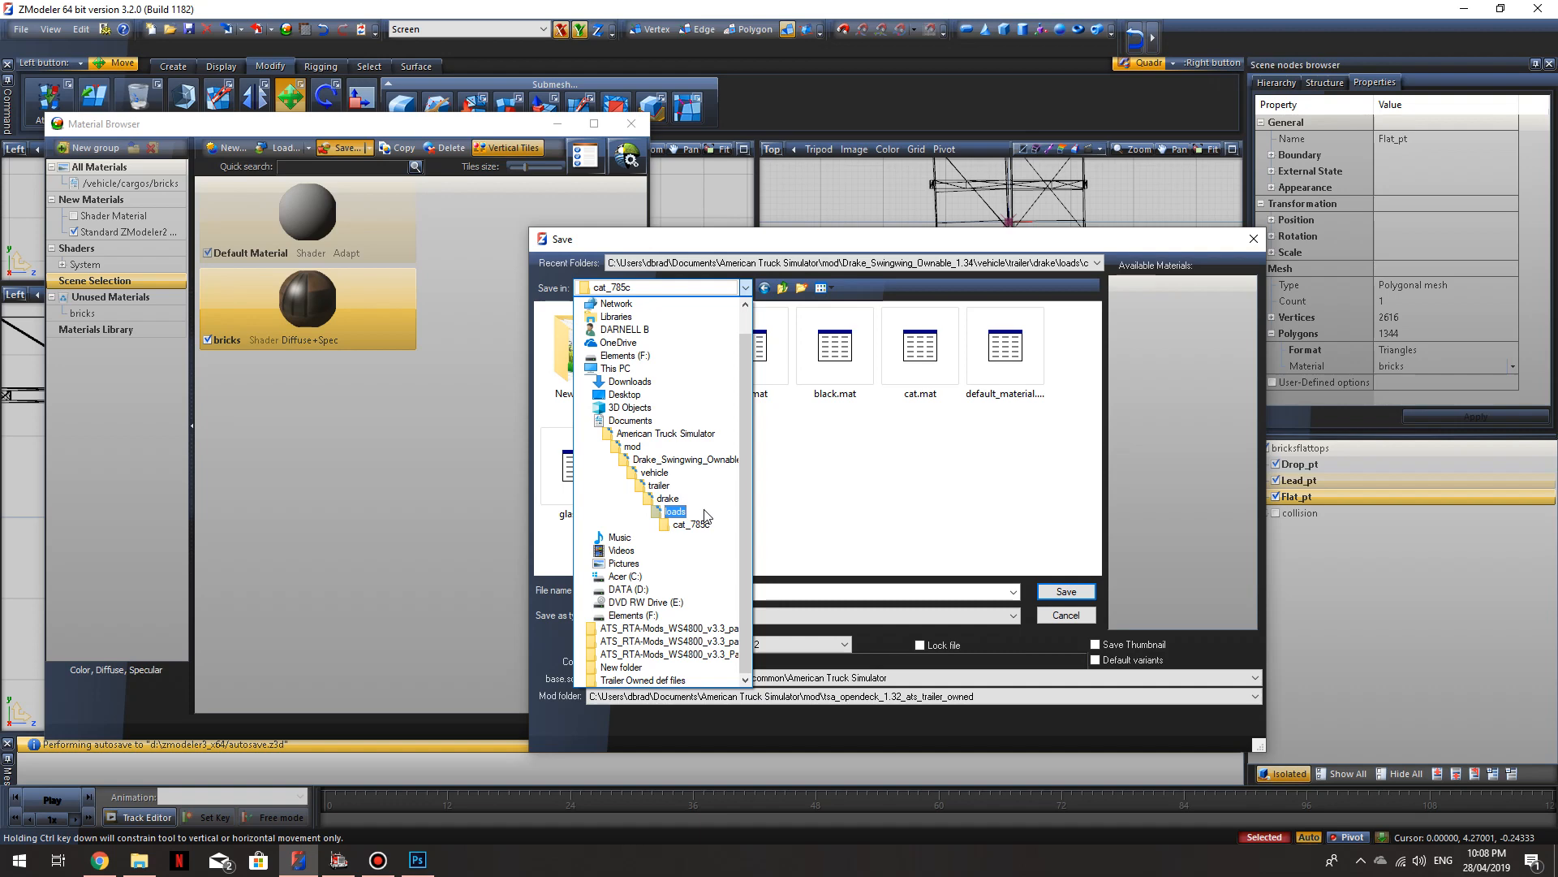
click(693, 447)
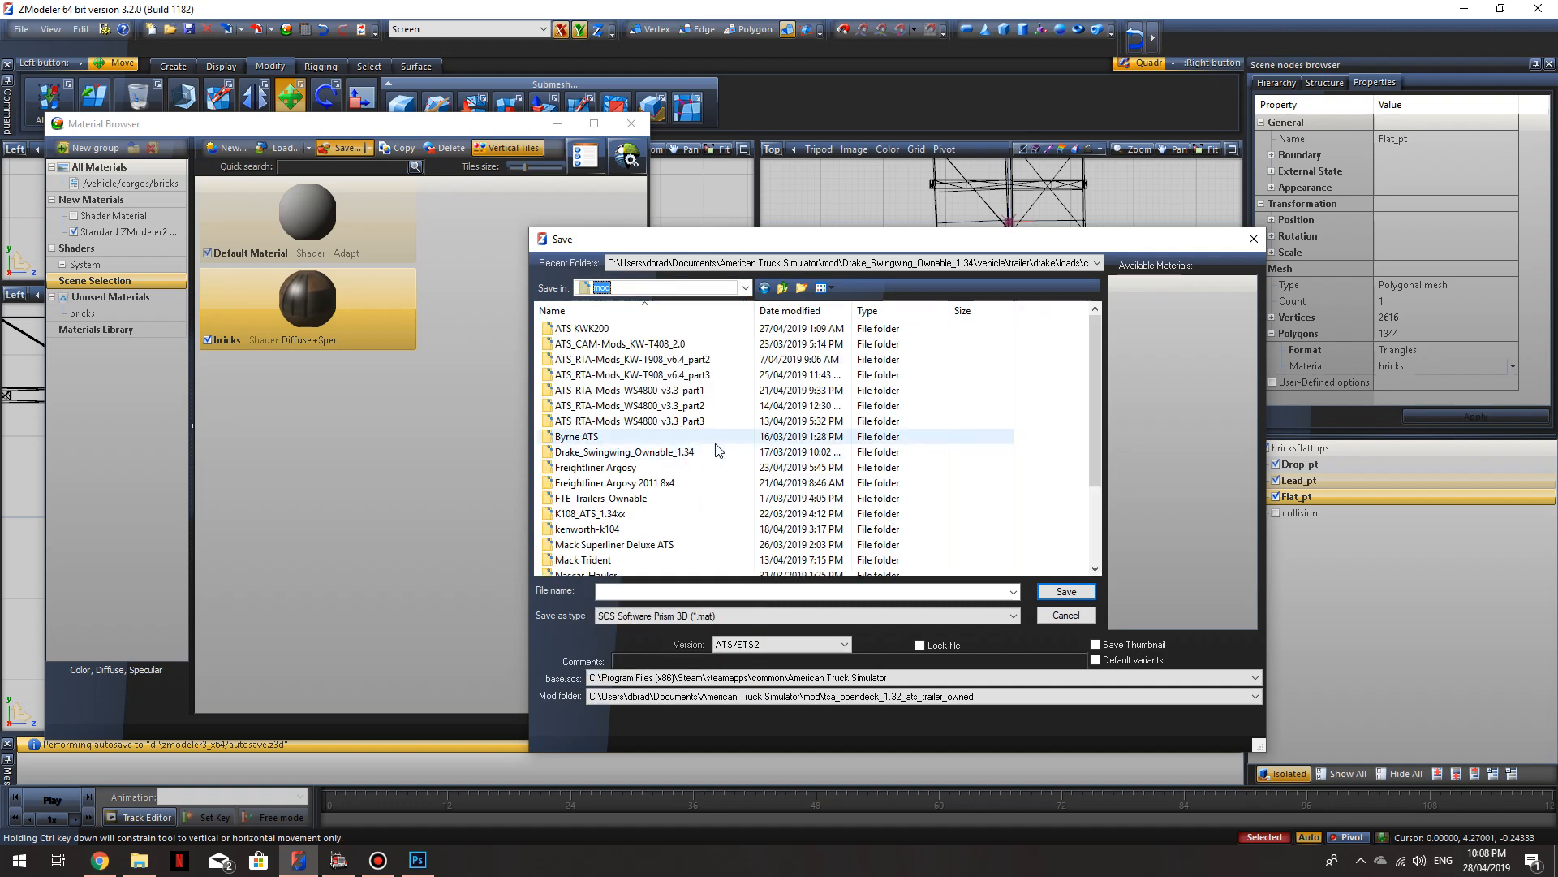
scroll(689, 491, down, 2)
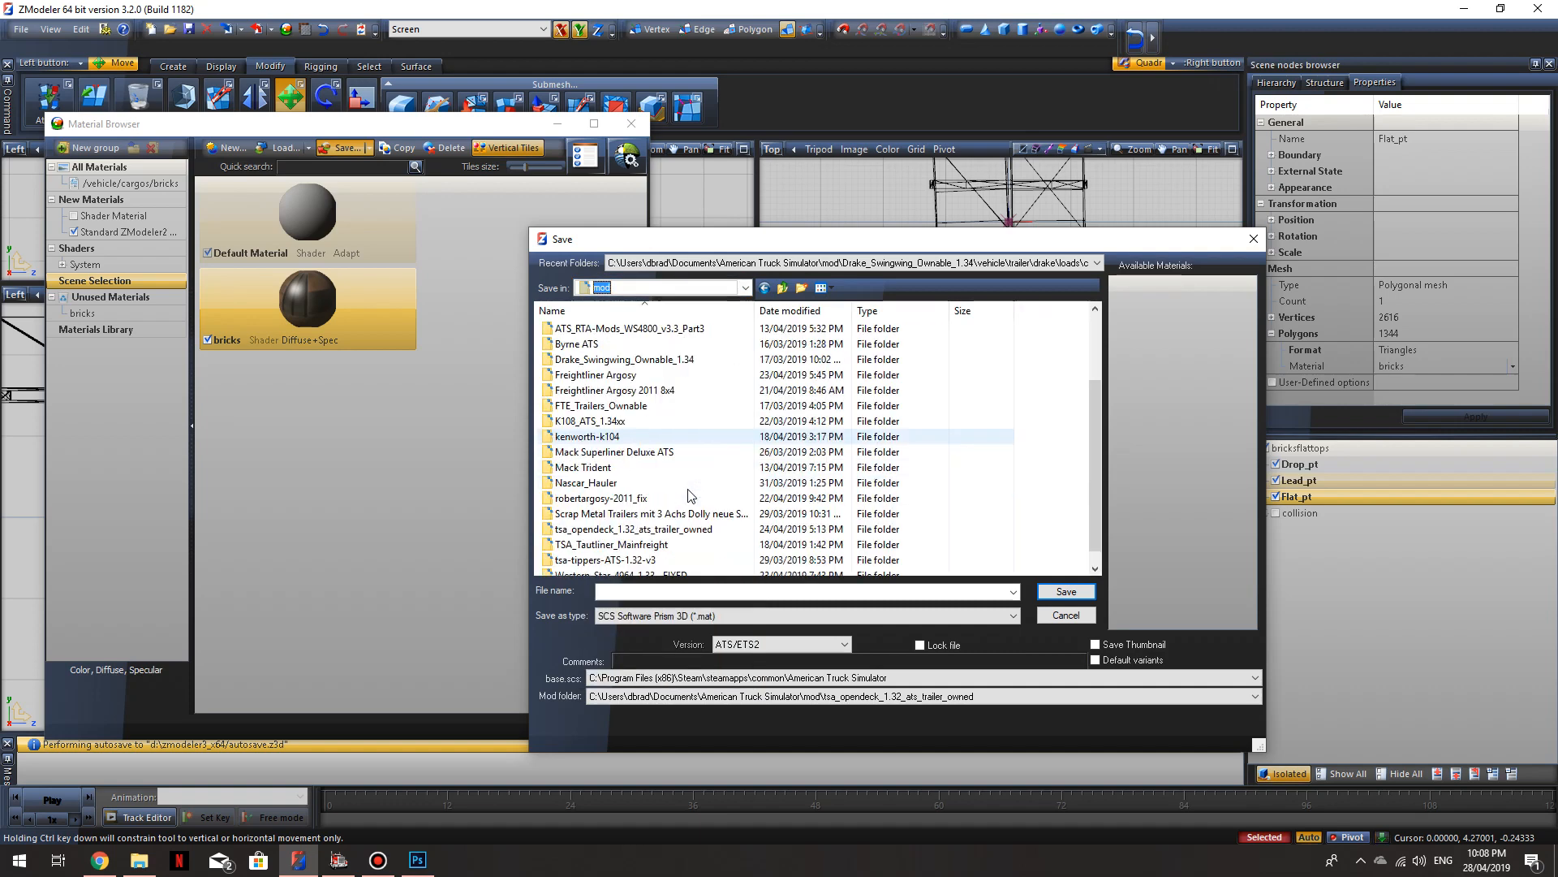
scroll(691, 519, down, 1)
double_click(694, 517)
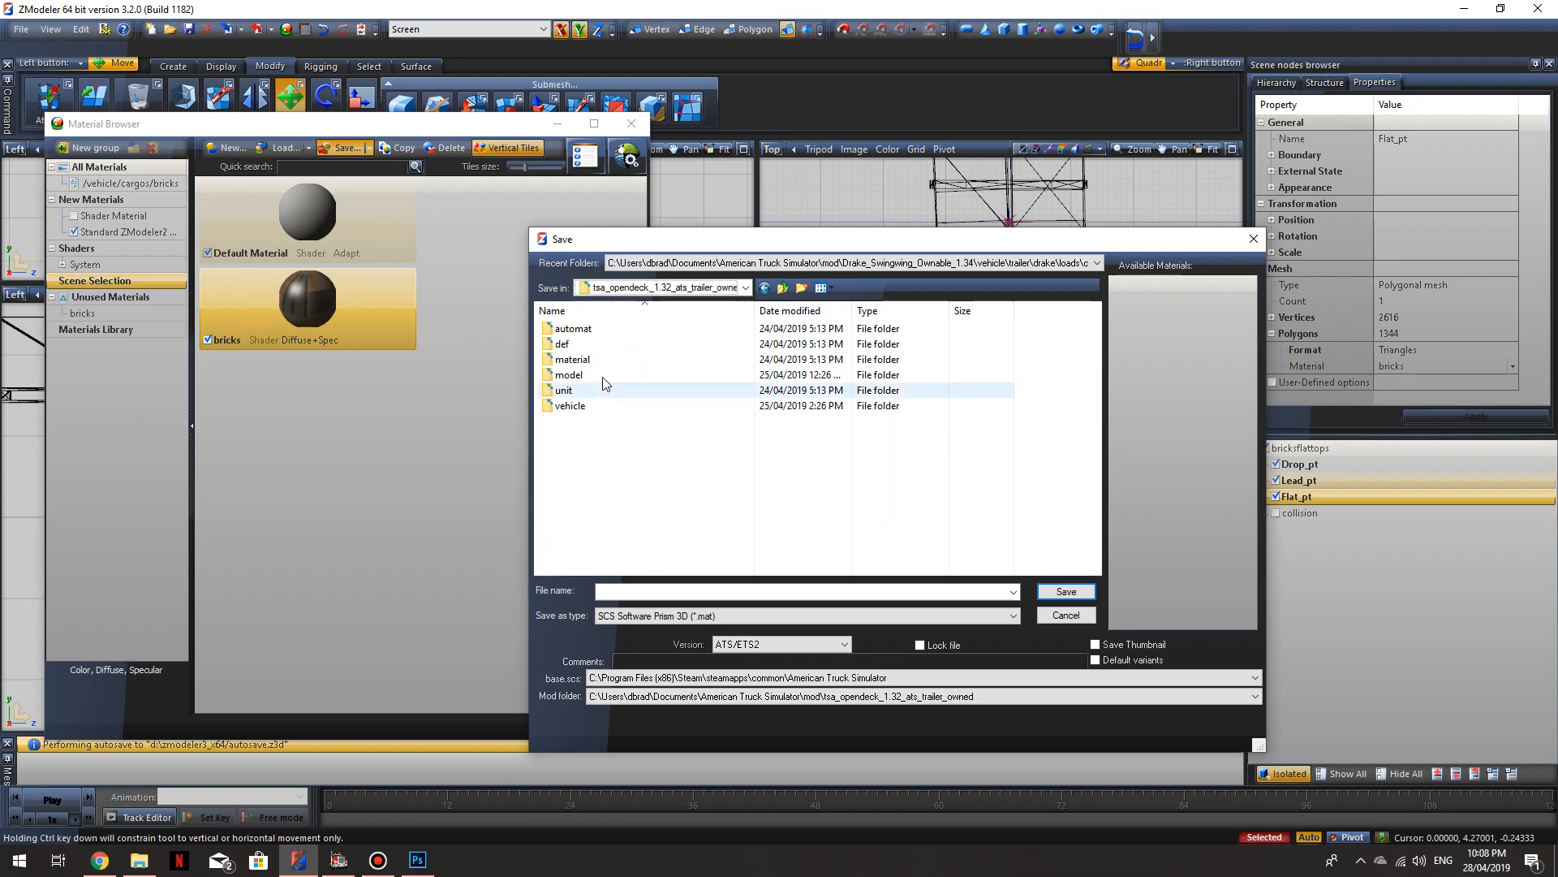
double_click(595, 405)
double_click(598, 331)
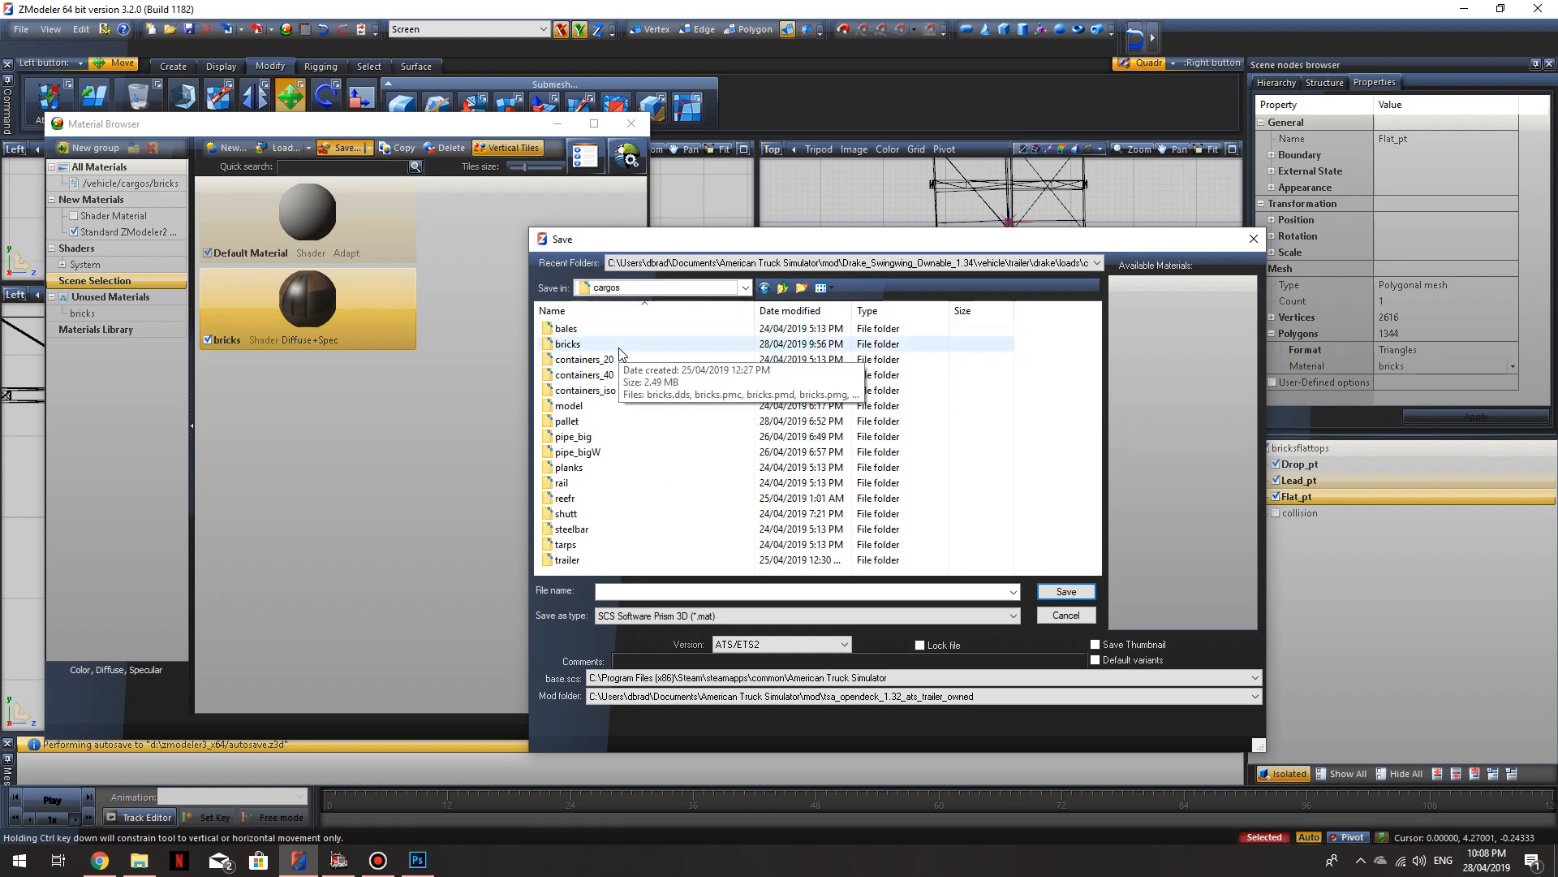
double_click(613, 347)
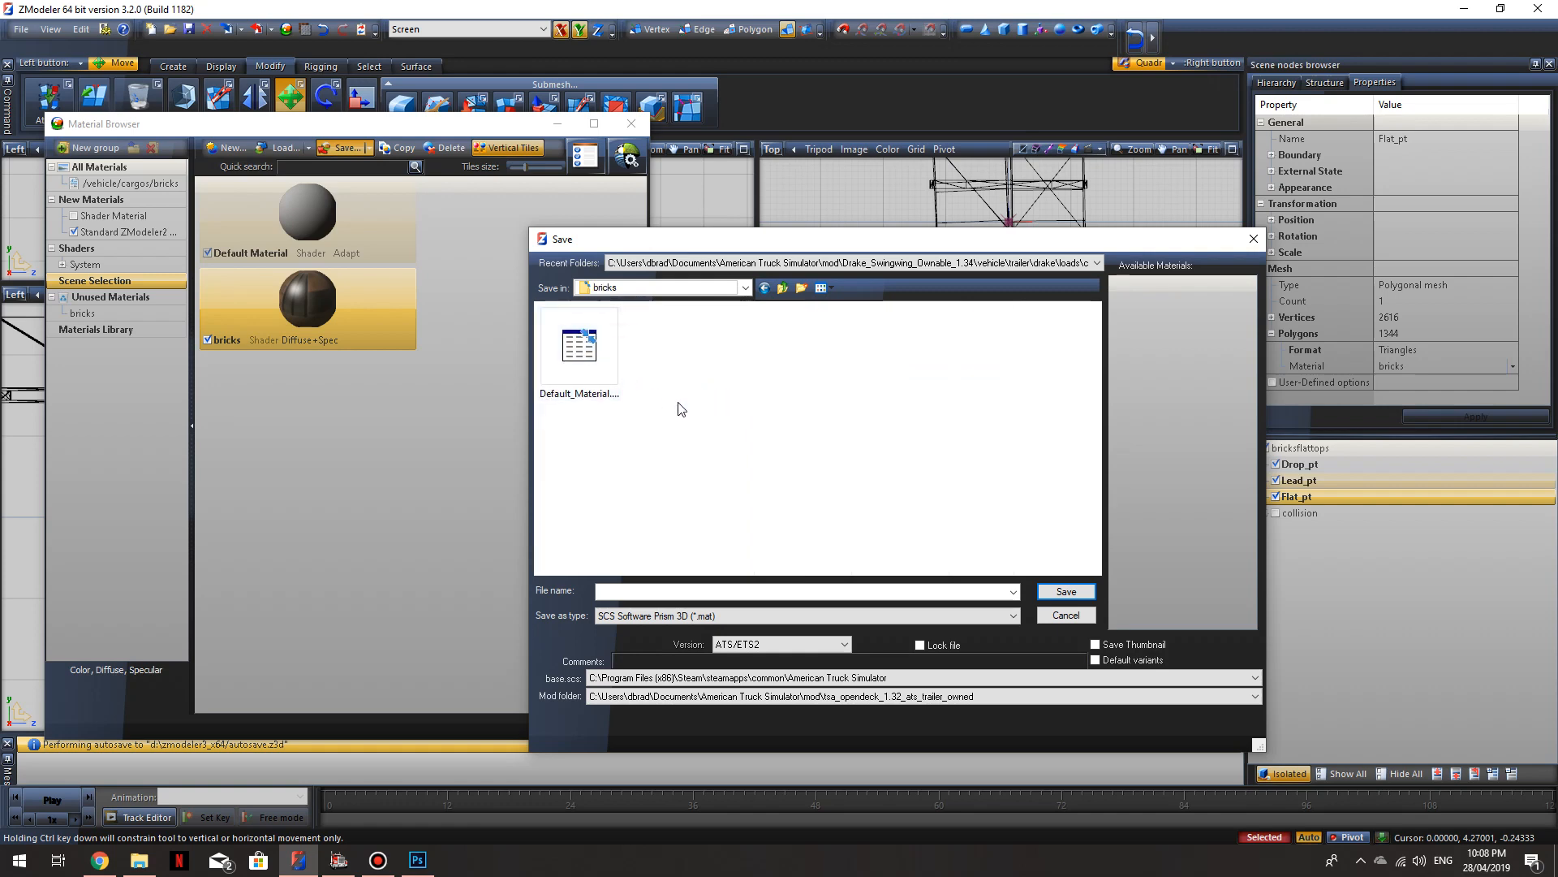
Step: Save the material under the file name bricks in SCS Software Prism 3D (*.mat) format
click(703, 591)
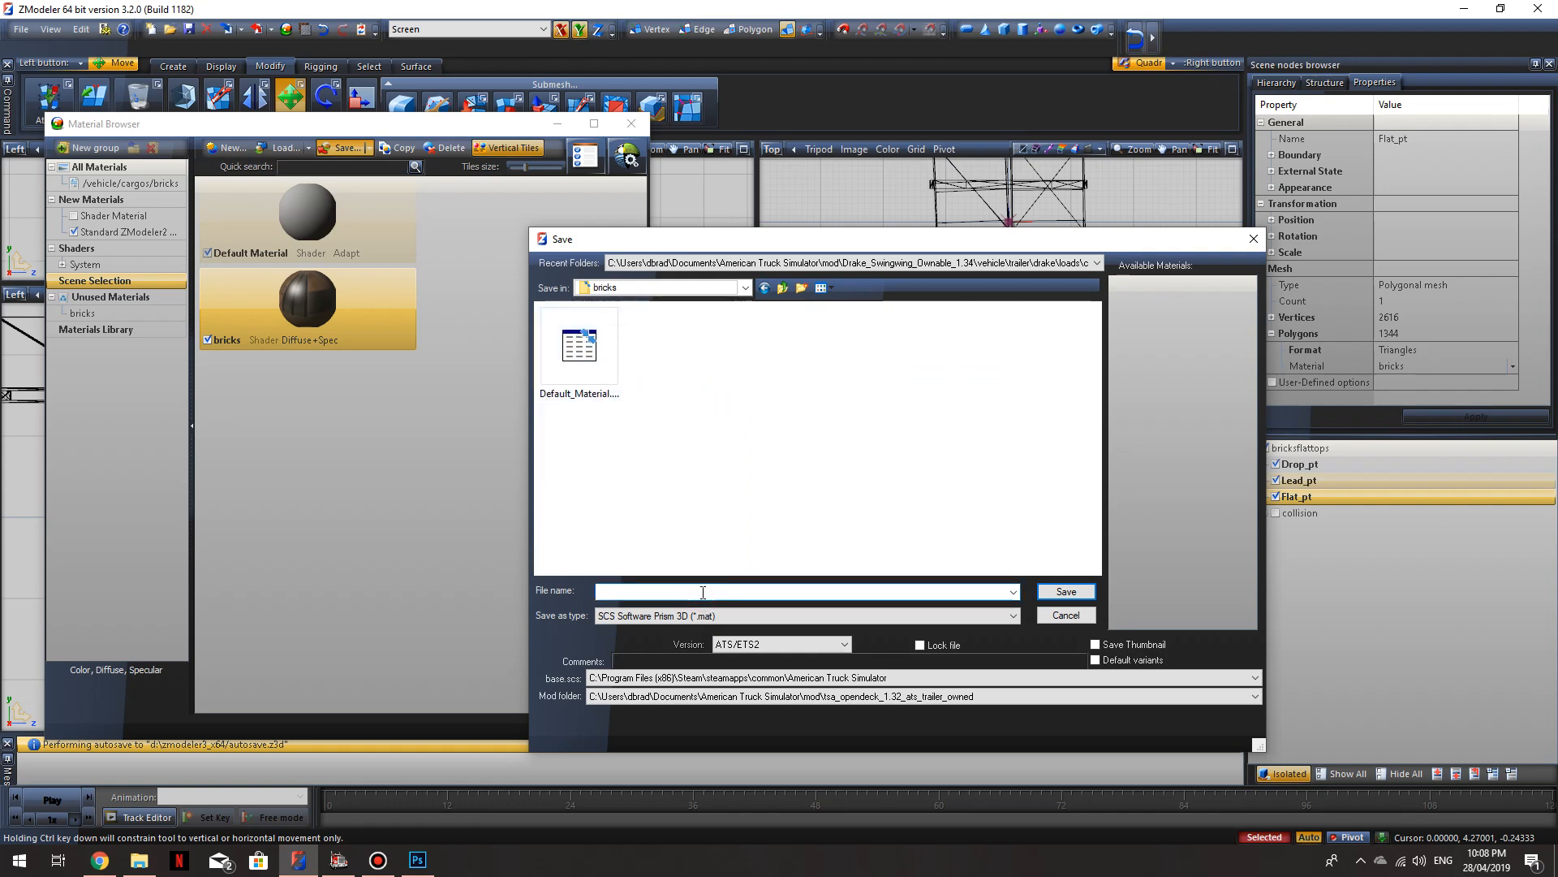
text(bricks)
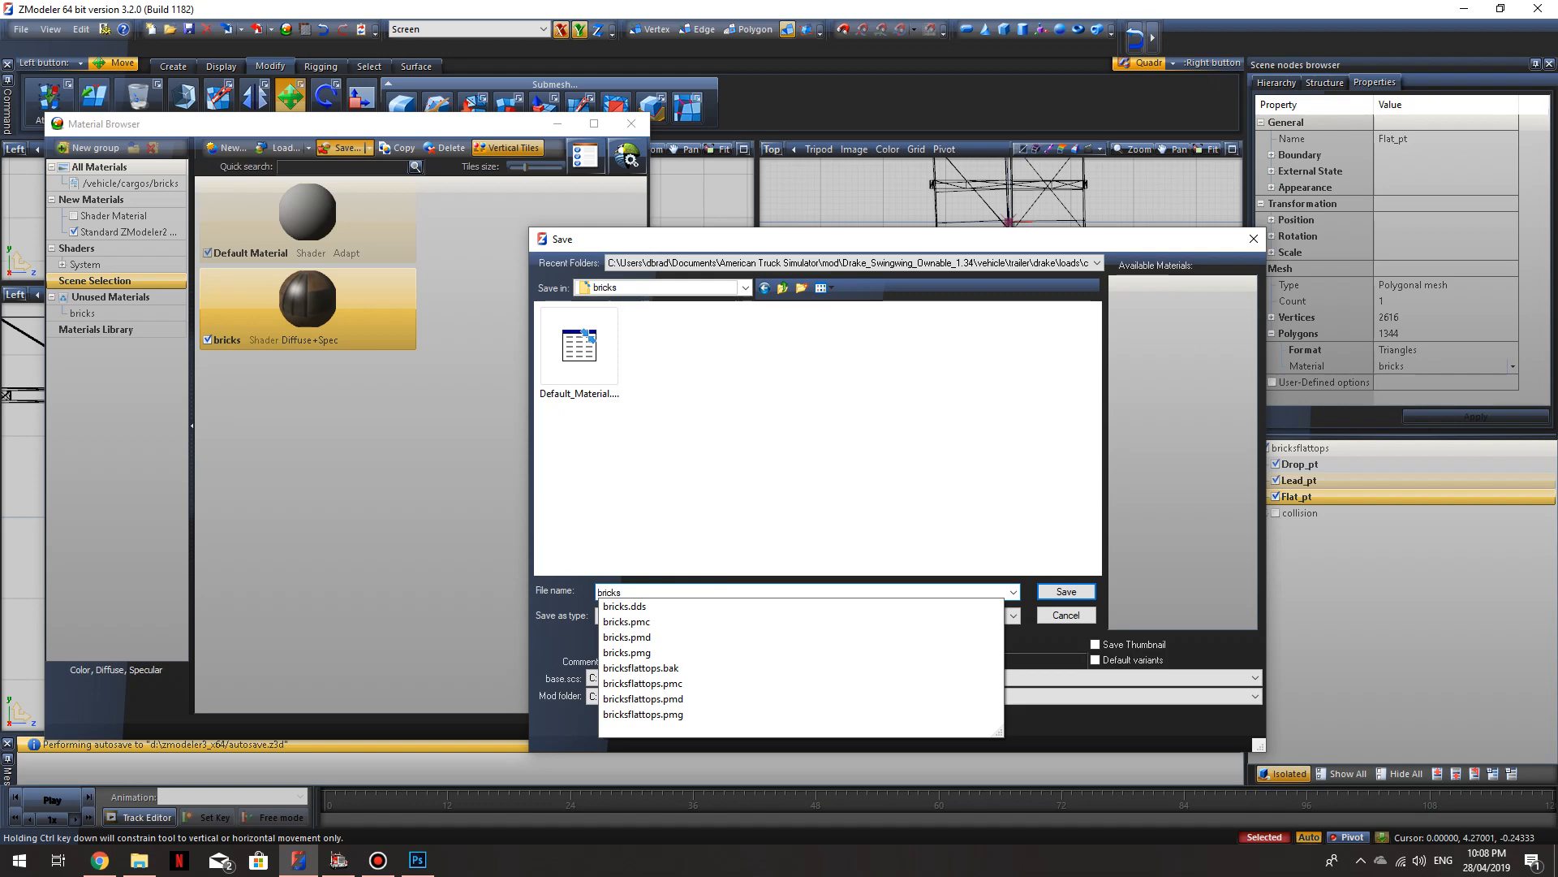
click(1065, 592)
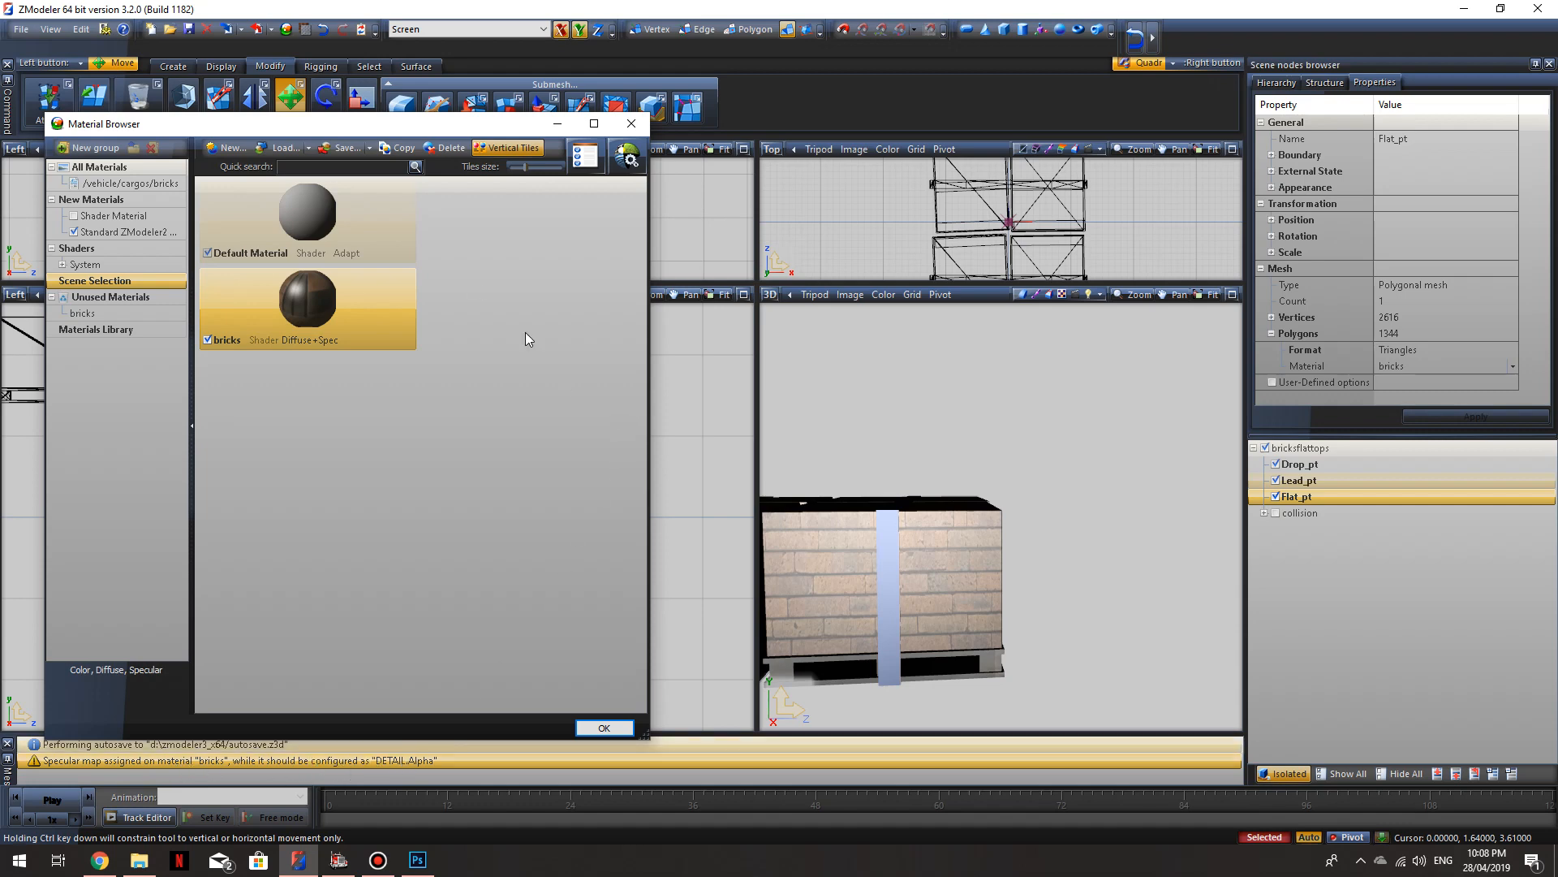
Step: Review the bricks material's properties, then close the Material Browser and clear the message log
double_click(343, 300)
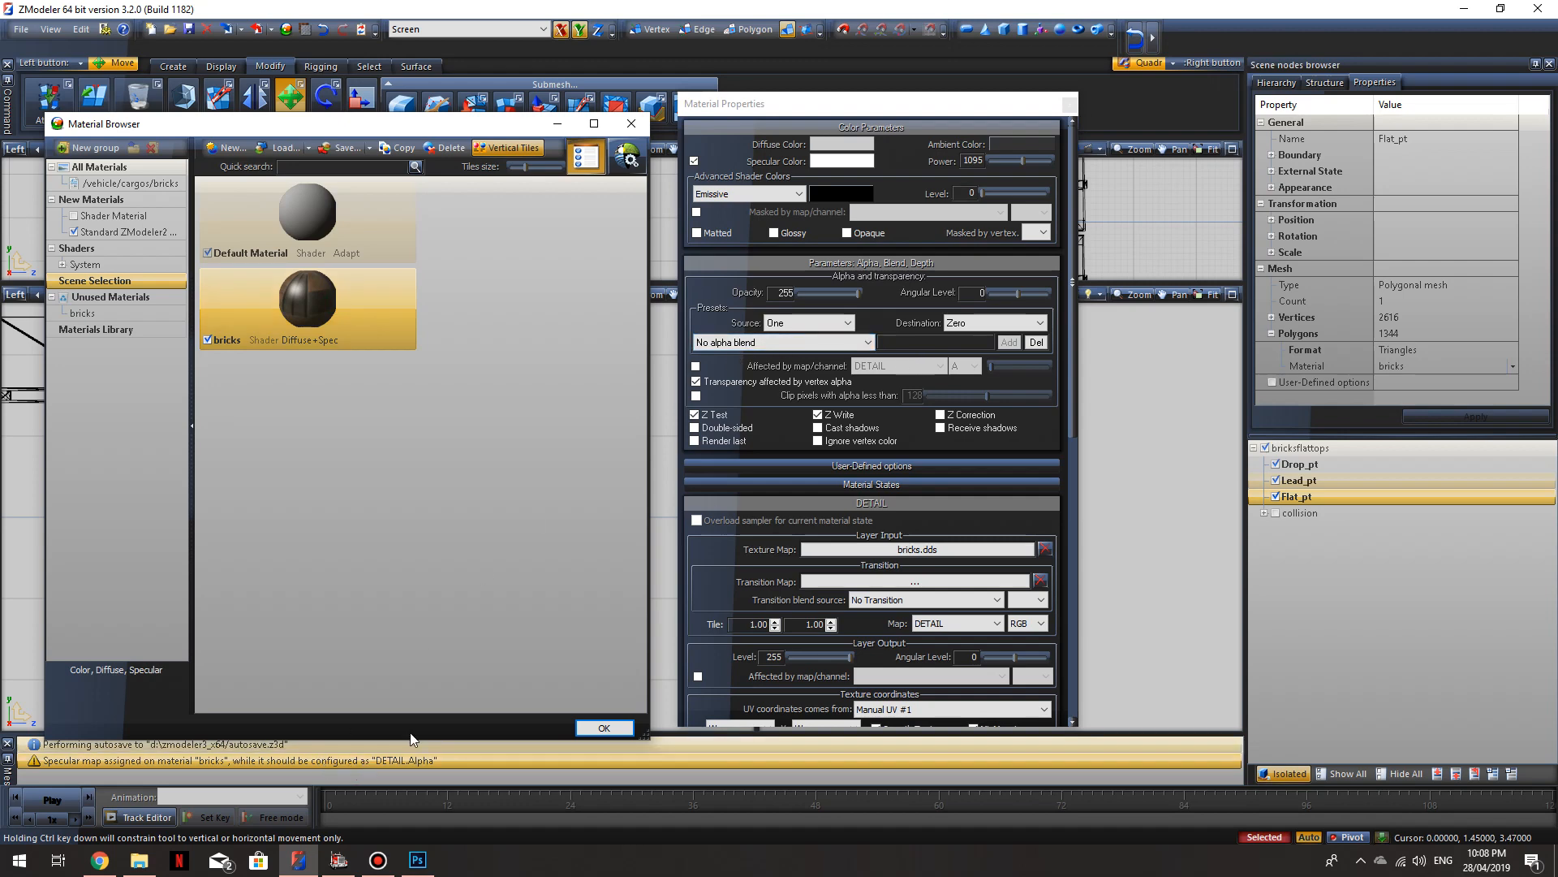
click(1069, 107)
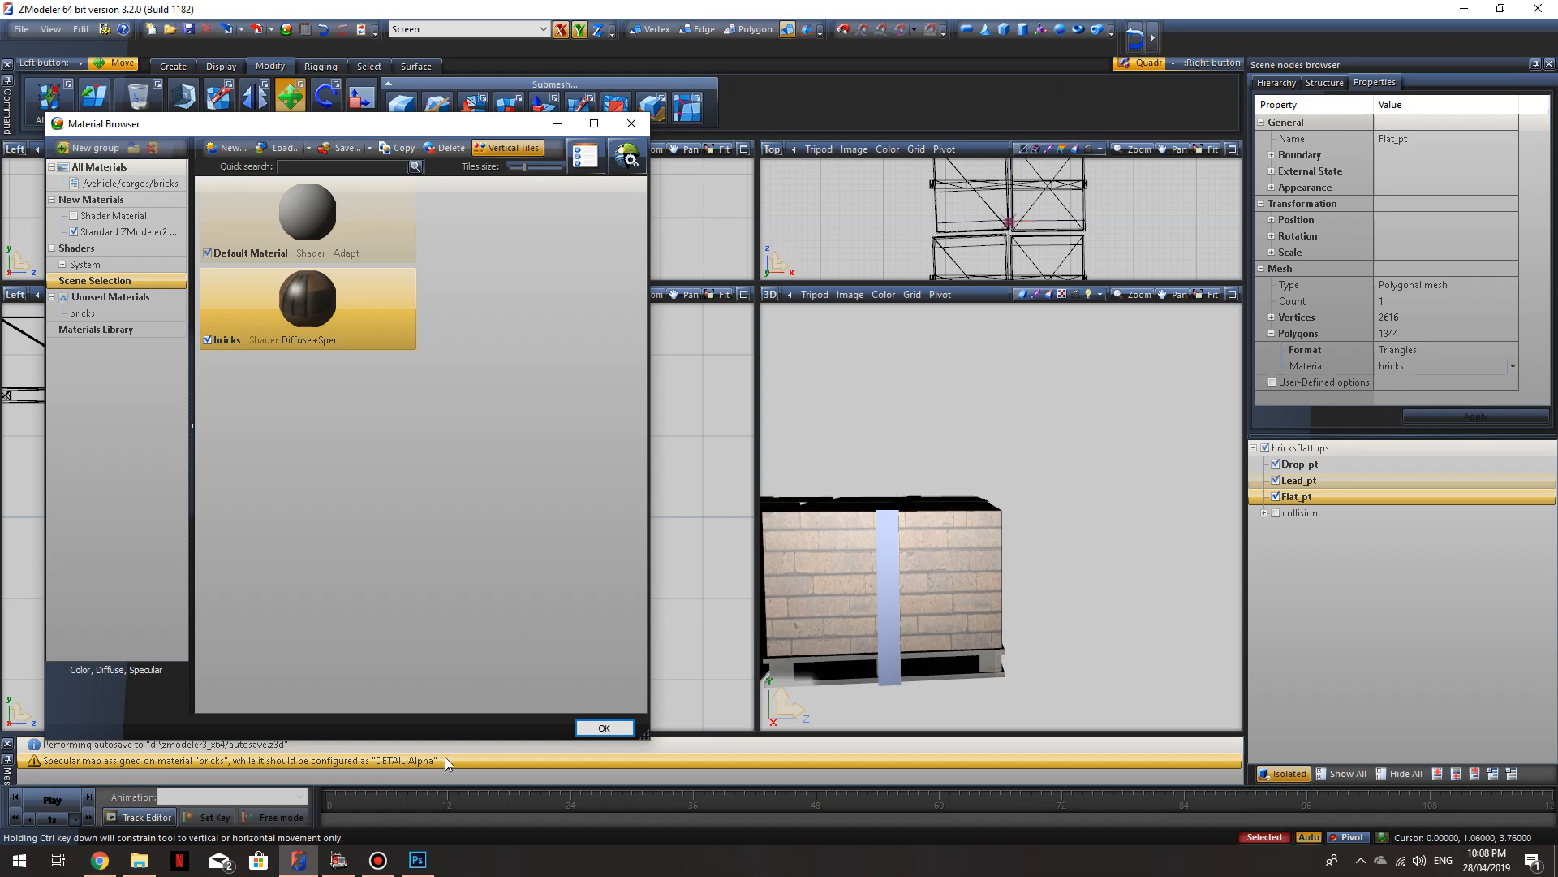
click(613, 729)
right_click(494, 752)
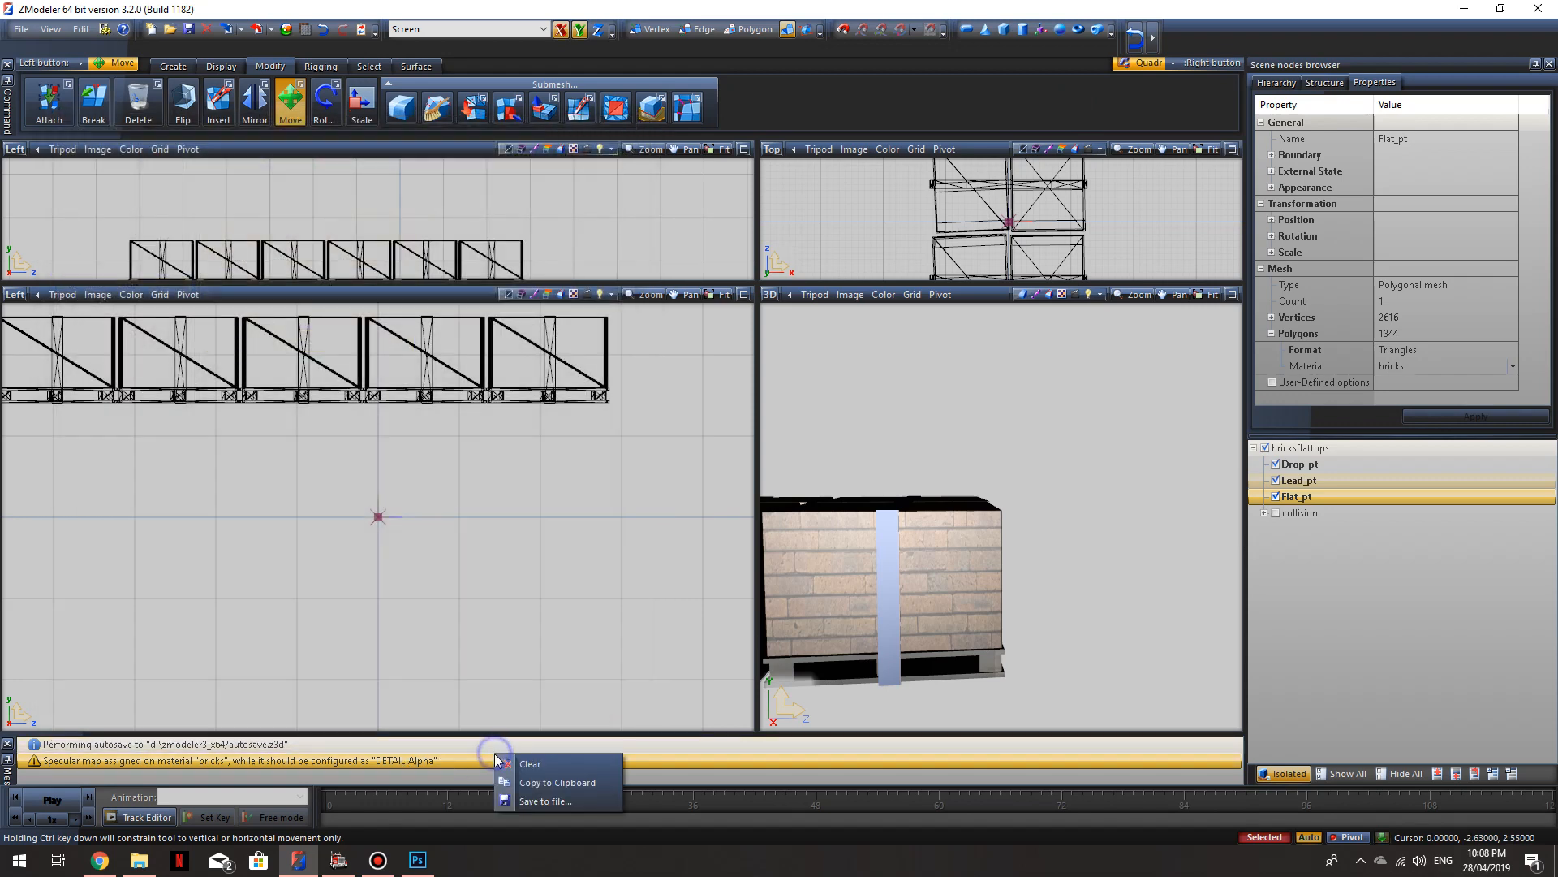
click(532, 761)
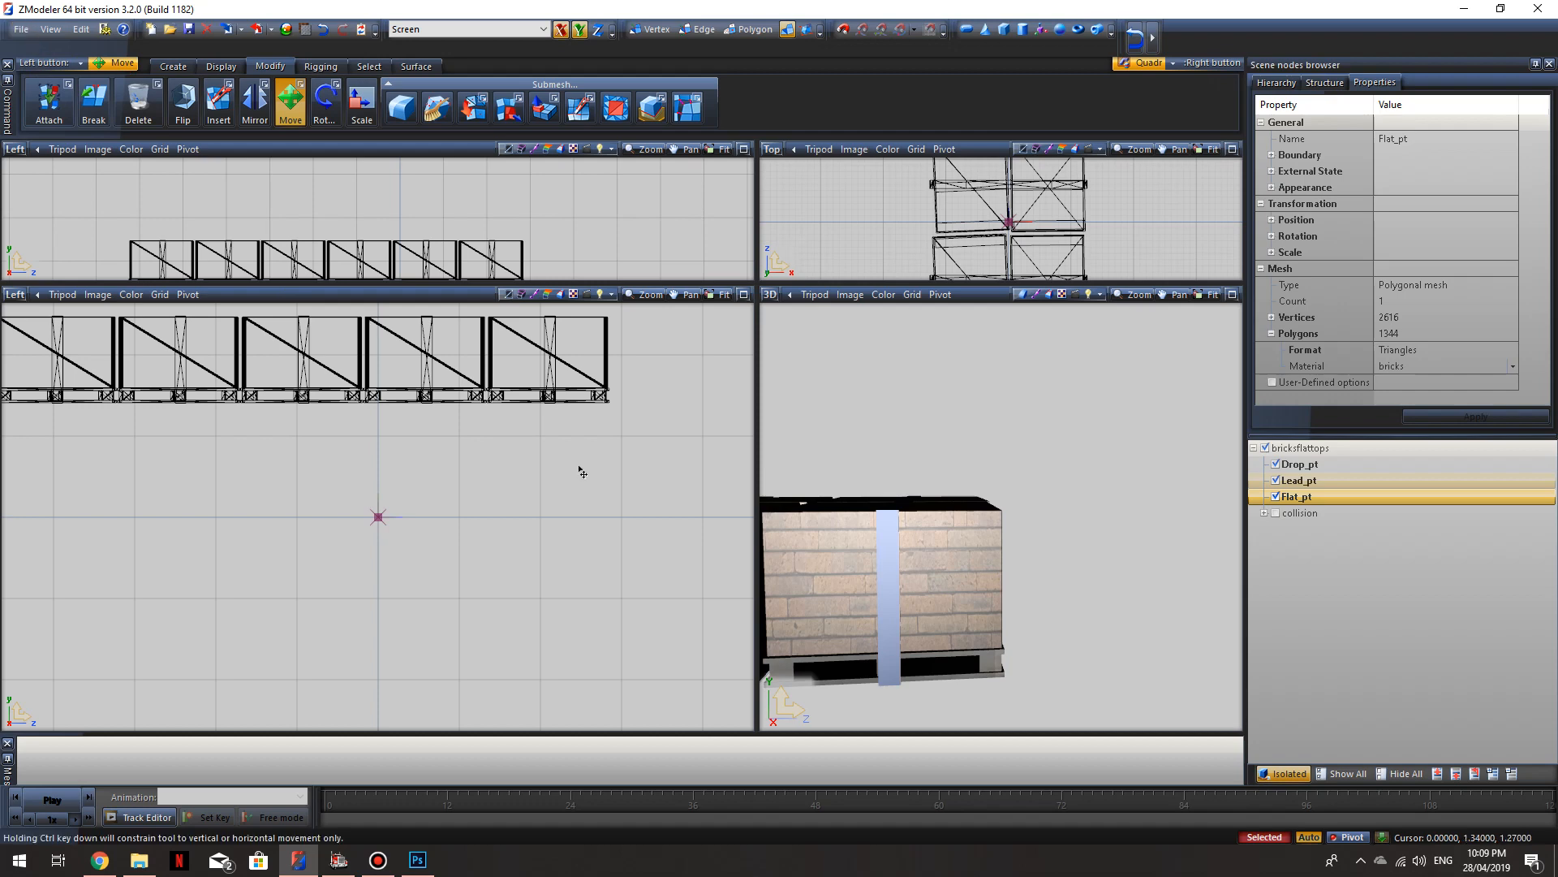
Step: Export the model over the existing bricksflattops.pmd in the bricks folder and clear the resulting log messages
click(27, 36)
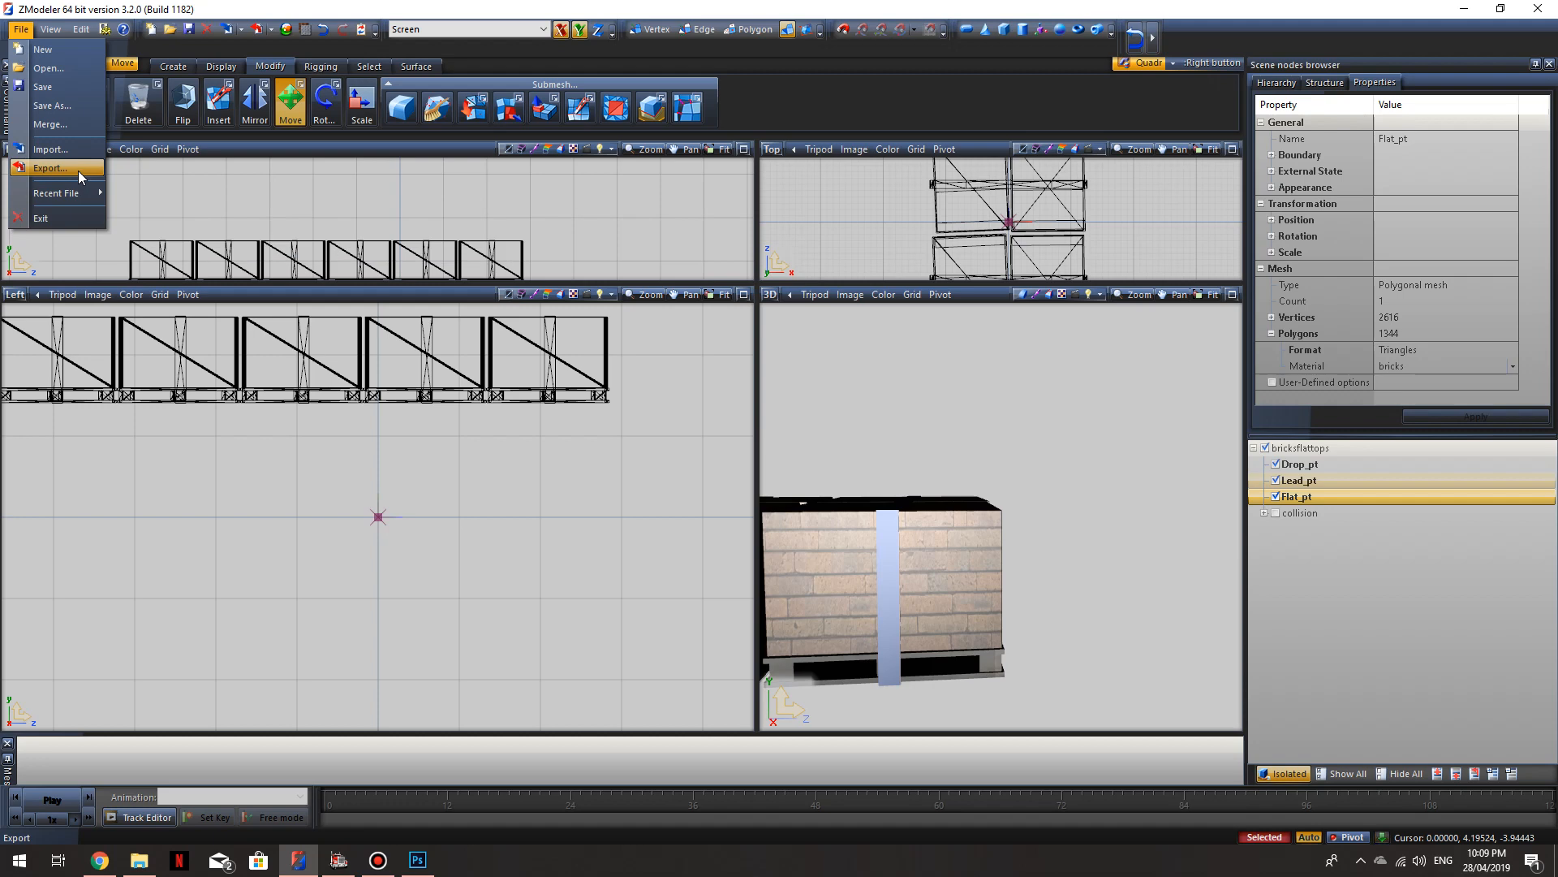
click(78, 170)
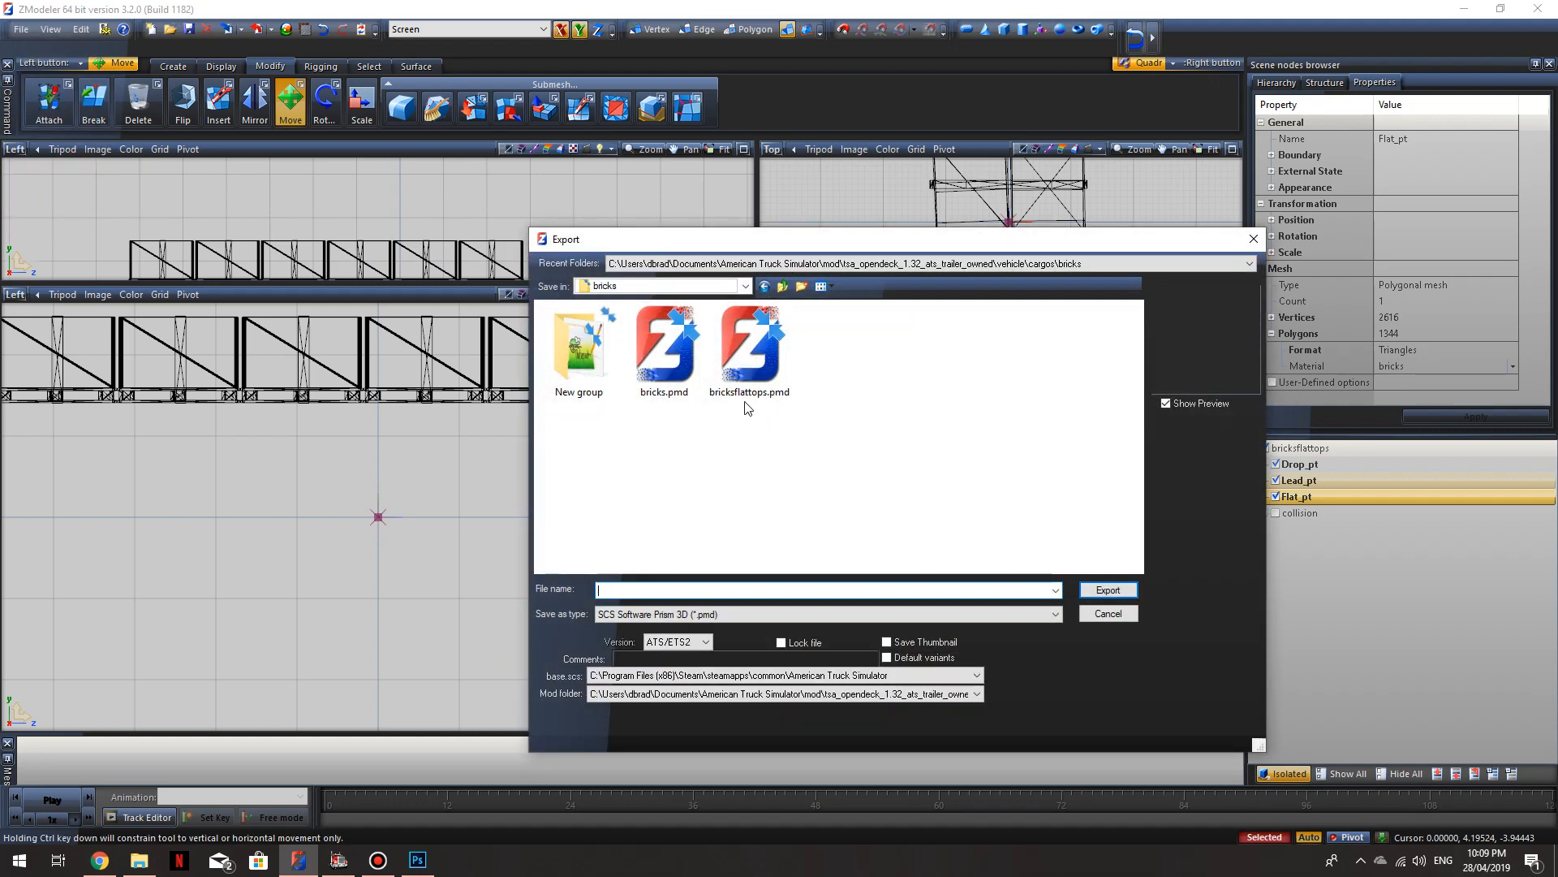
click(747, 404)
click(1120, 597)
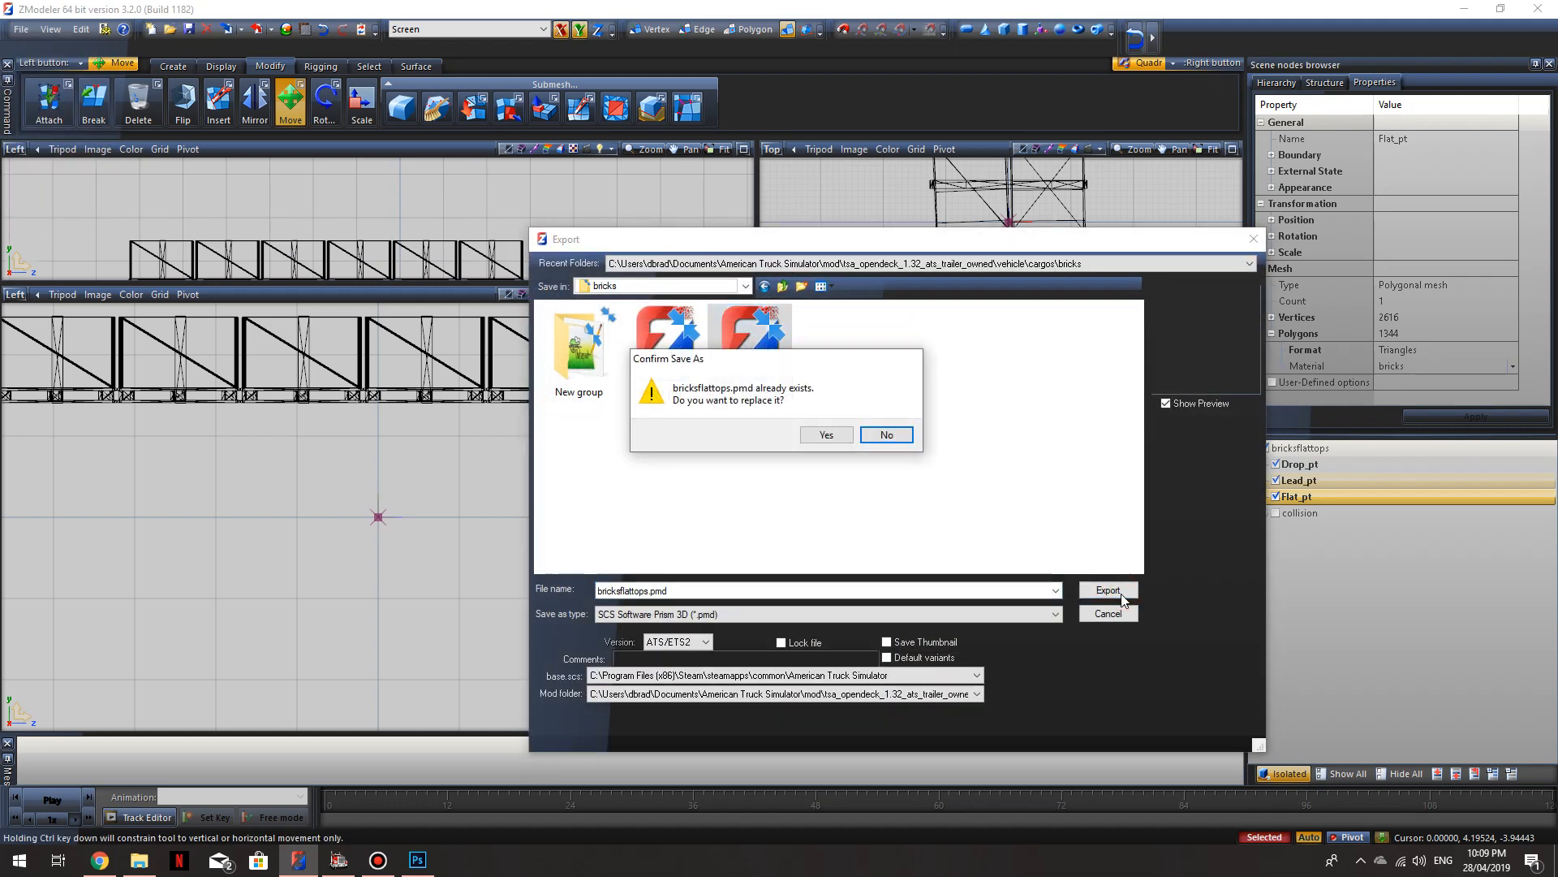
click(846, 436)
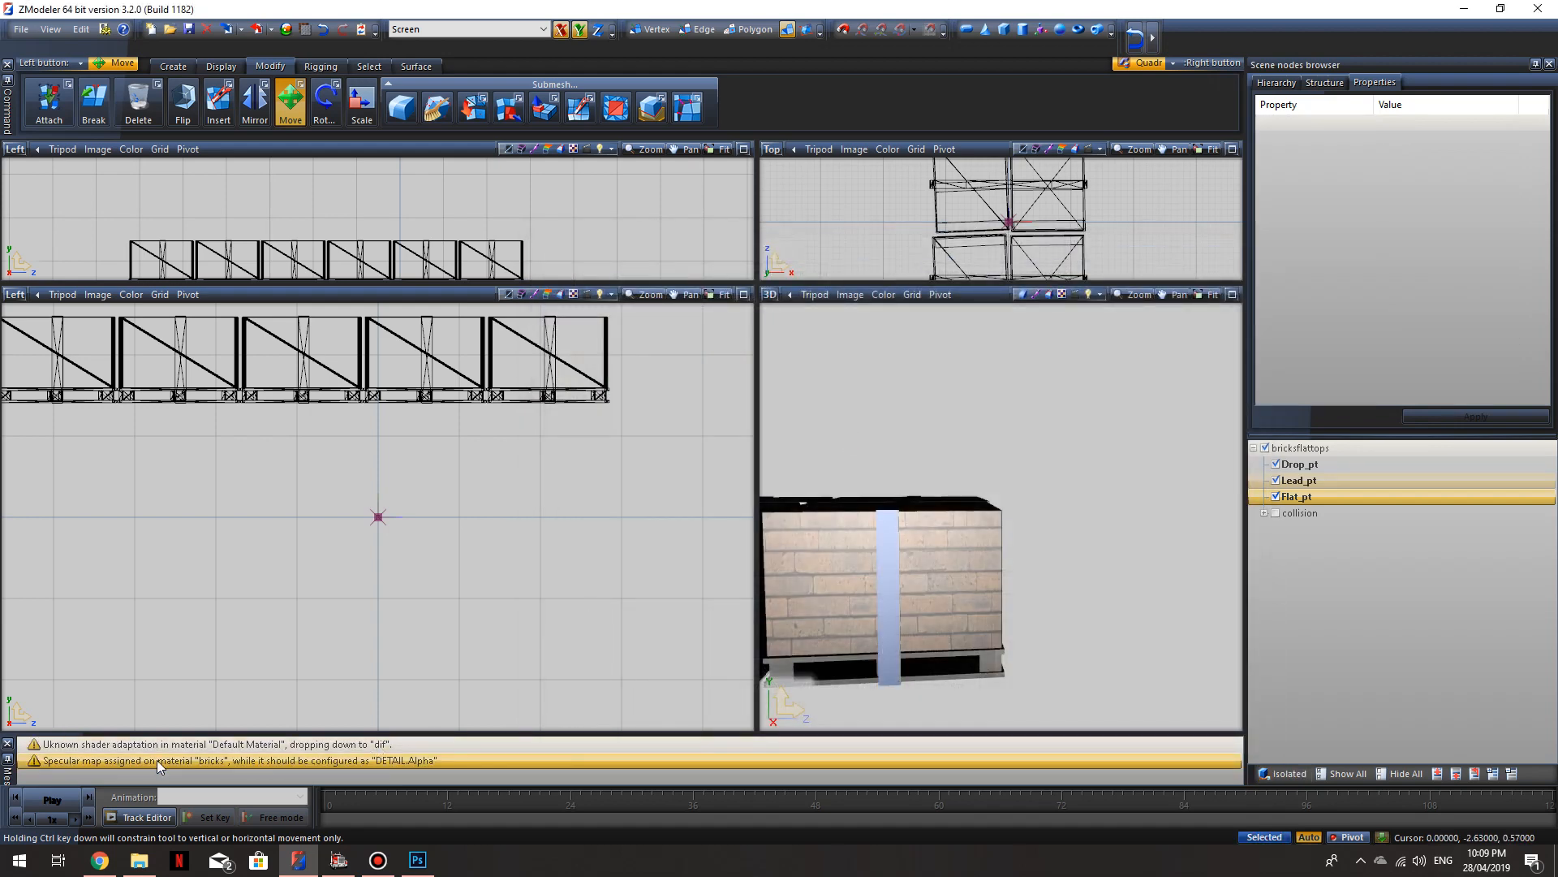
right_click(438, 745)
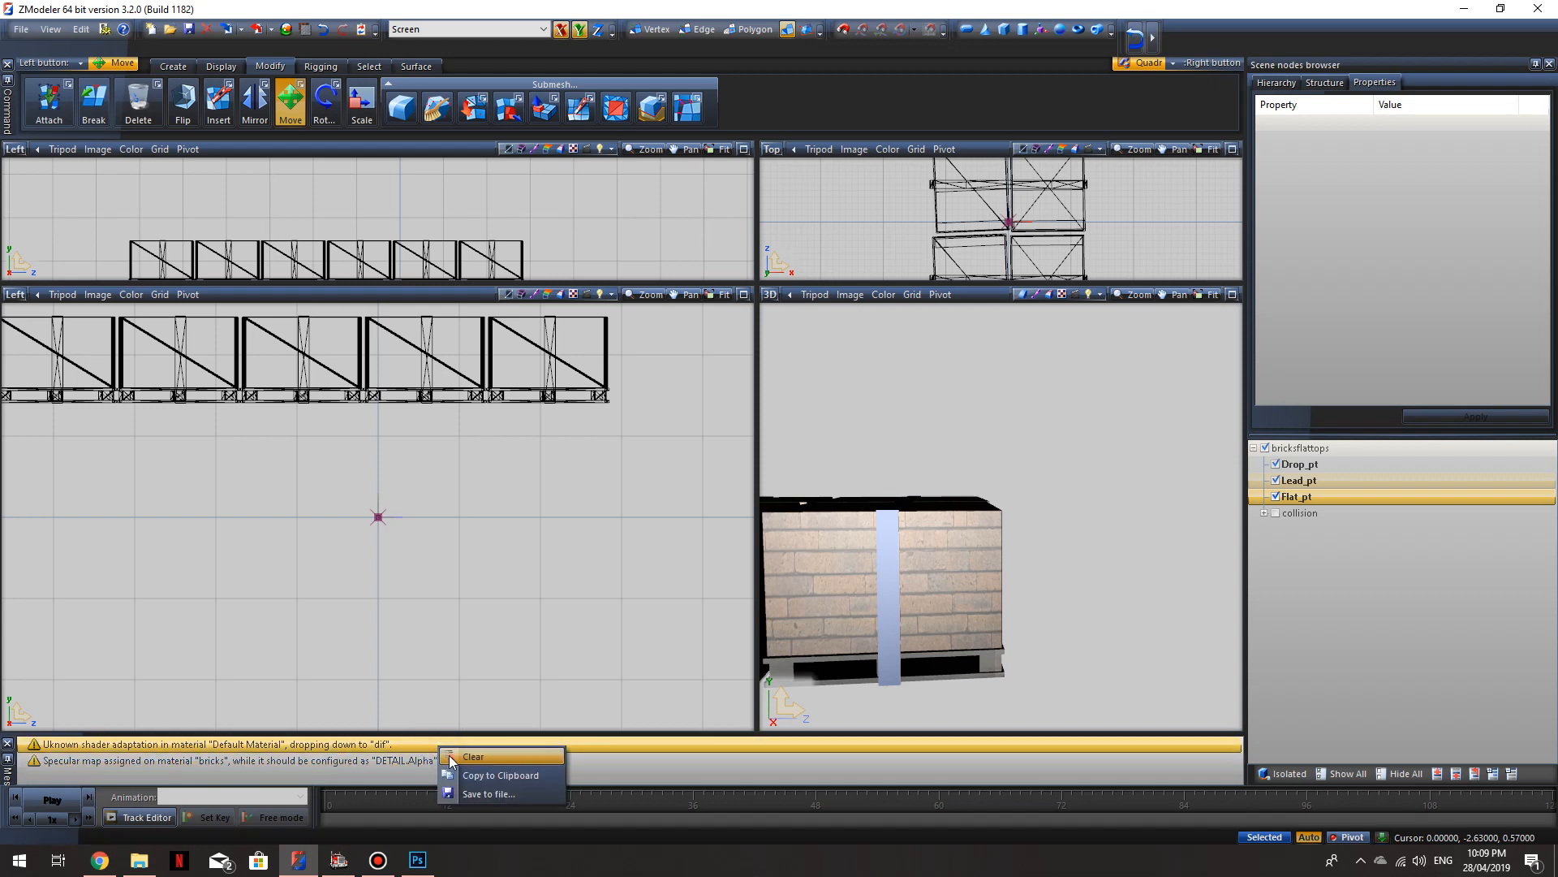
click(478, 755)
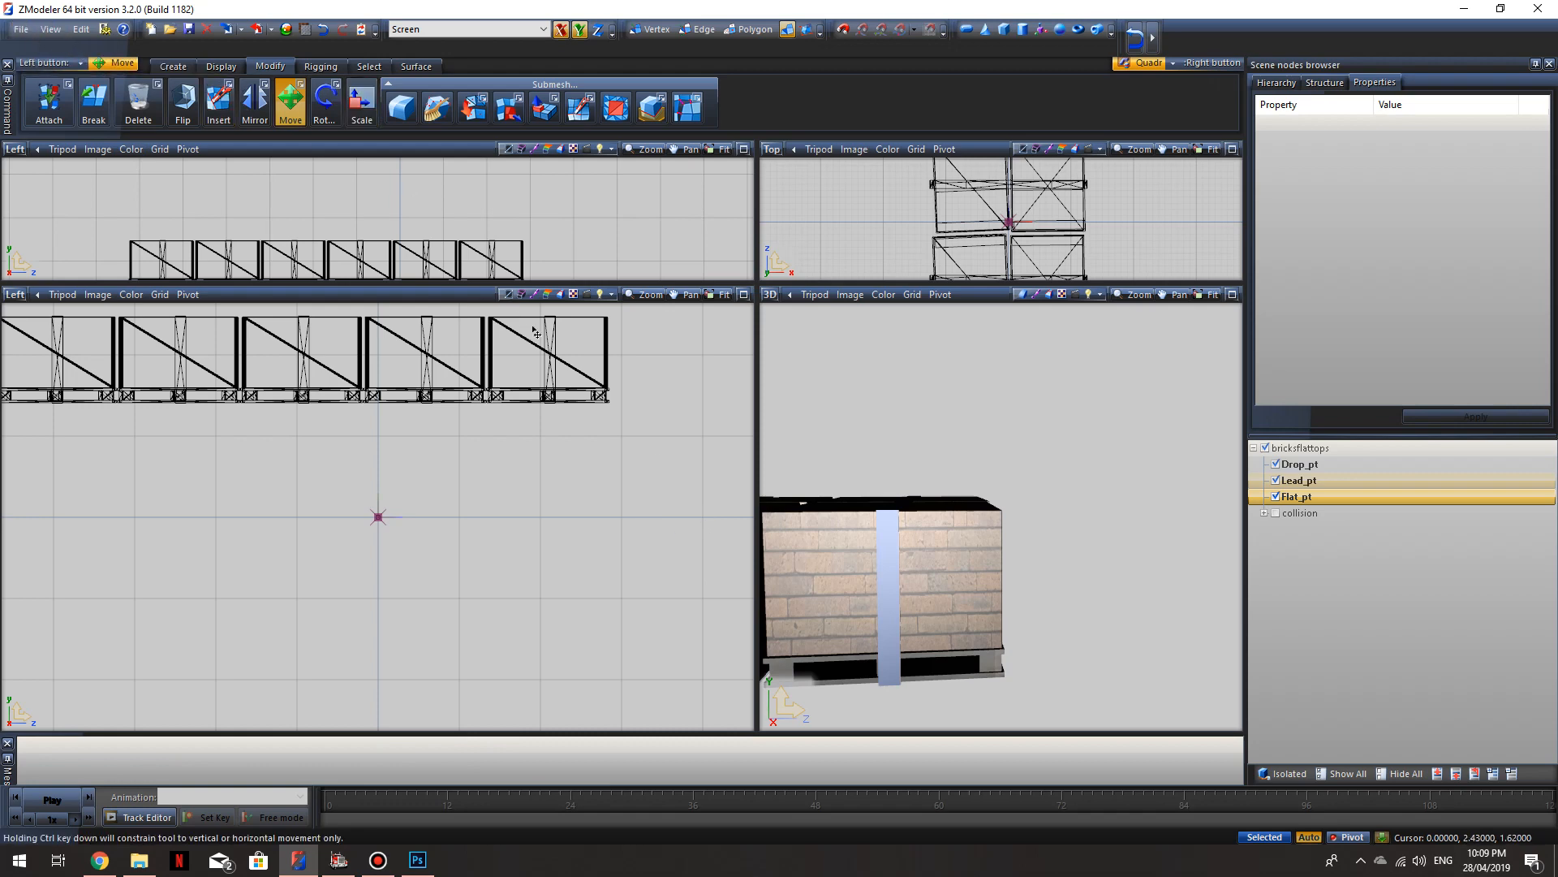
Step: Start a new scene without saving the current one and import bricksflattops.pmd from the bricks folder
click(20, 30)
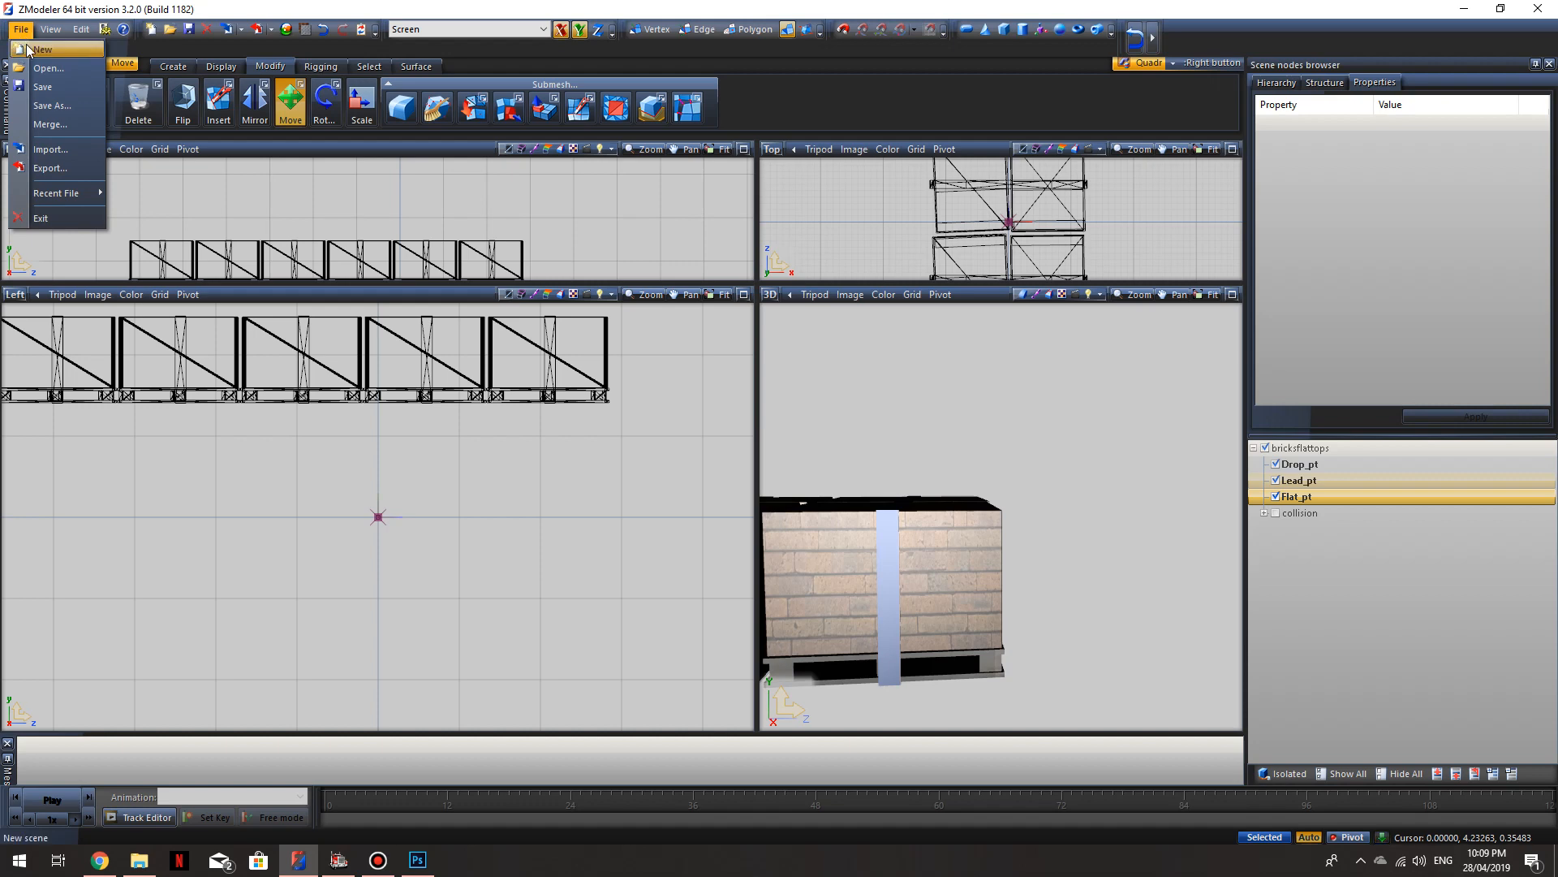
click(28, 50)
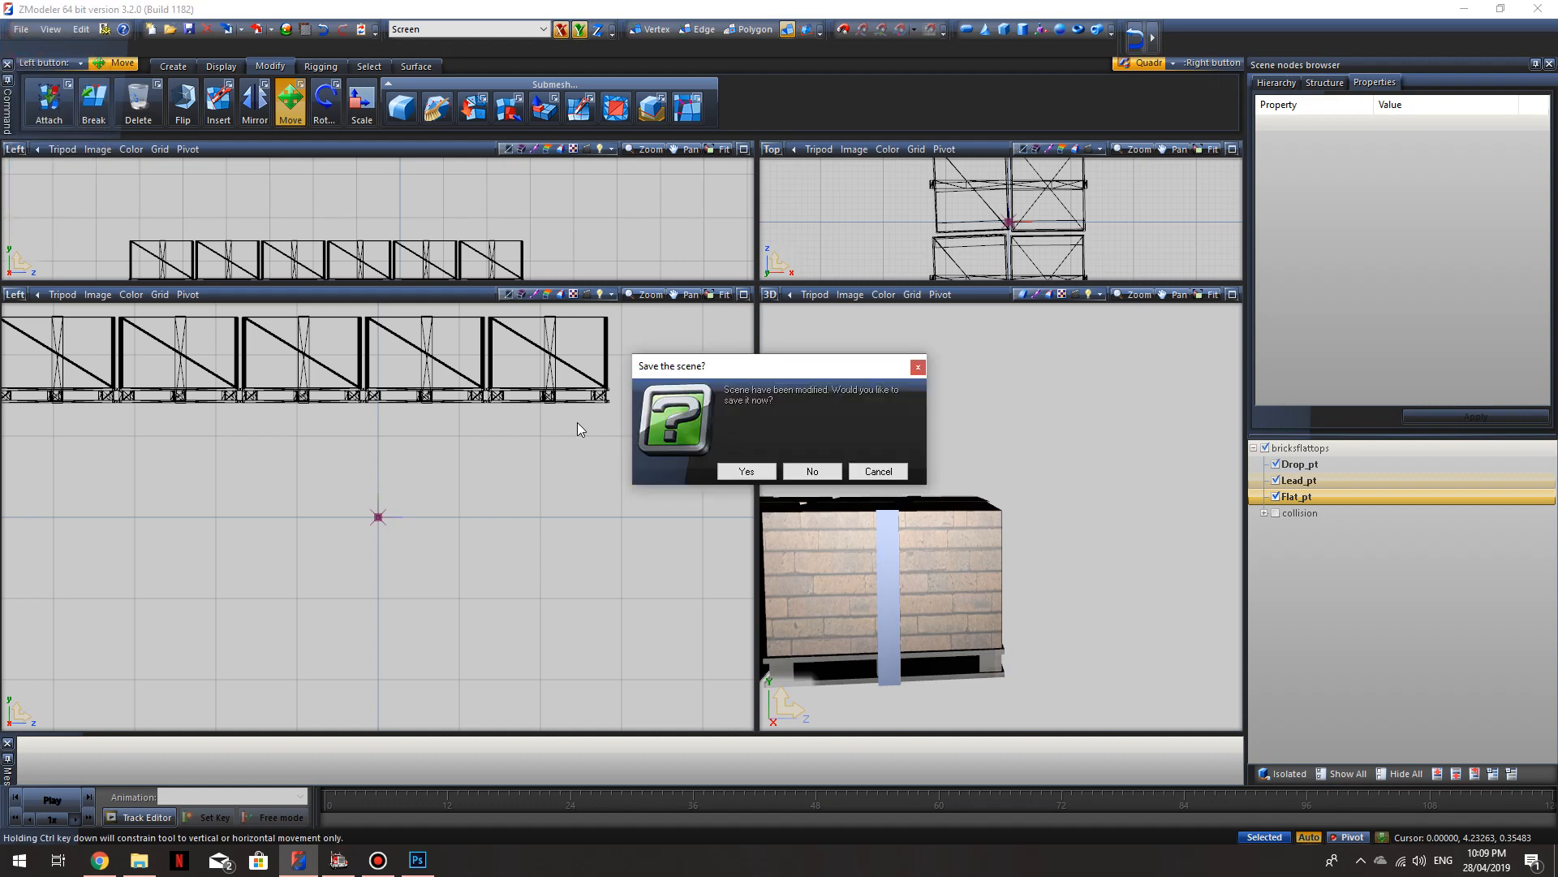
click(812, 469)
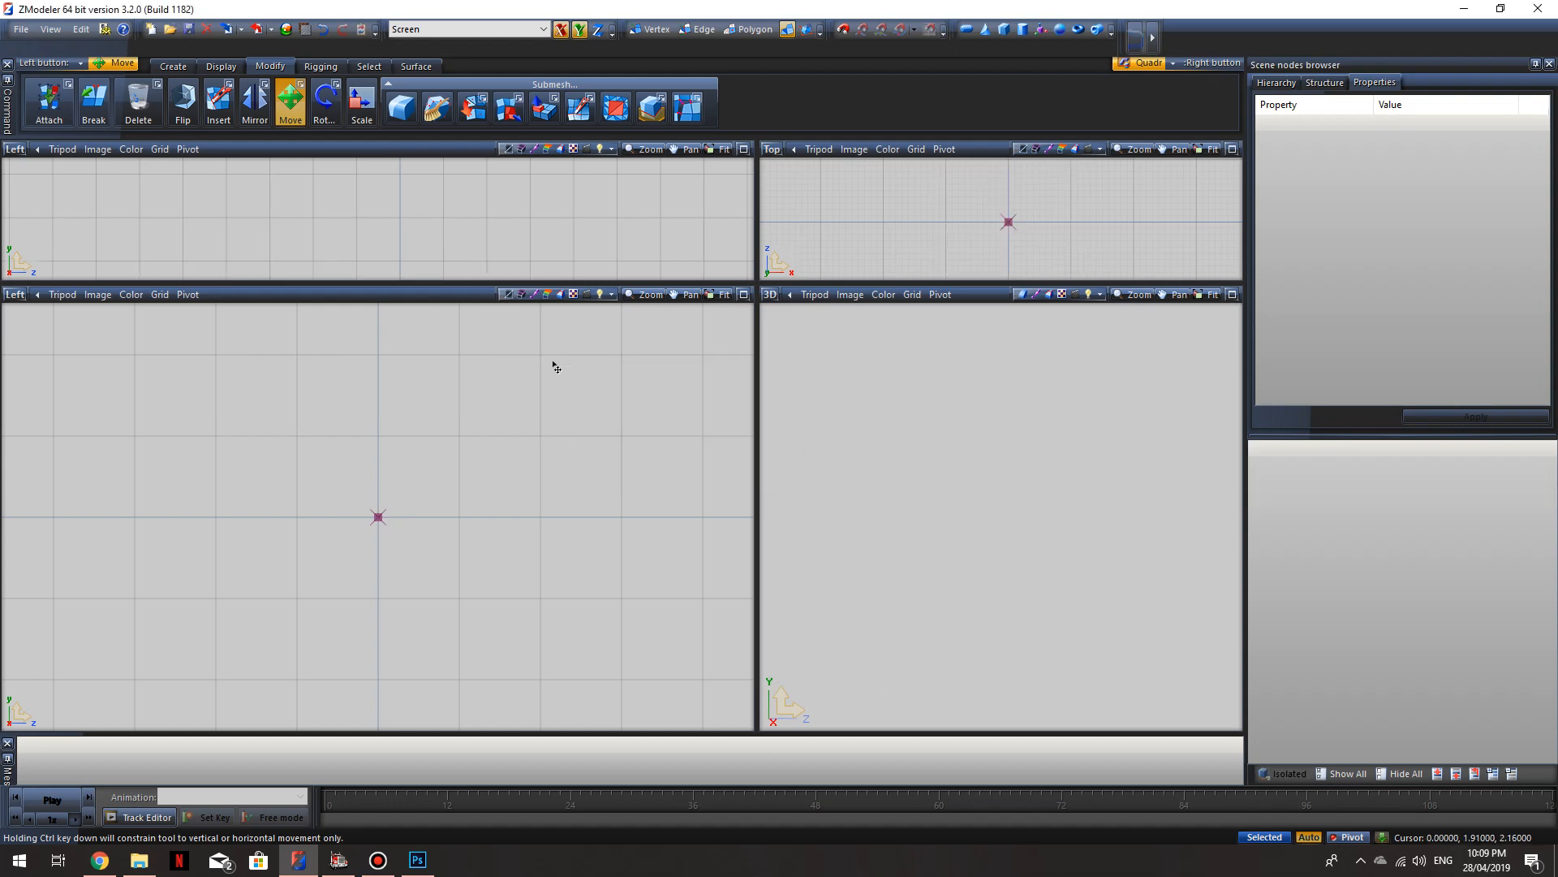
click(21, 29)
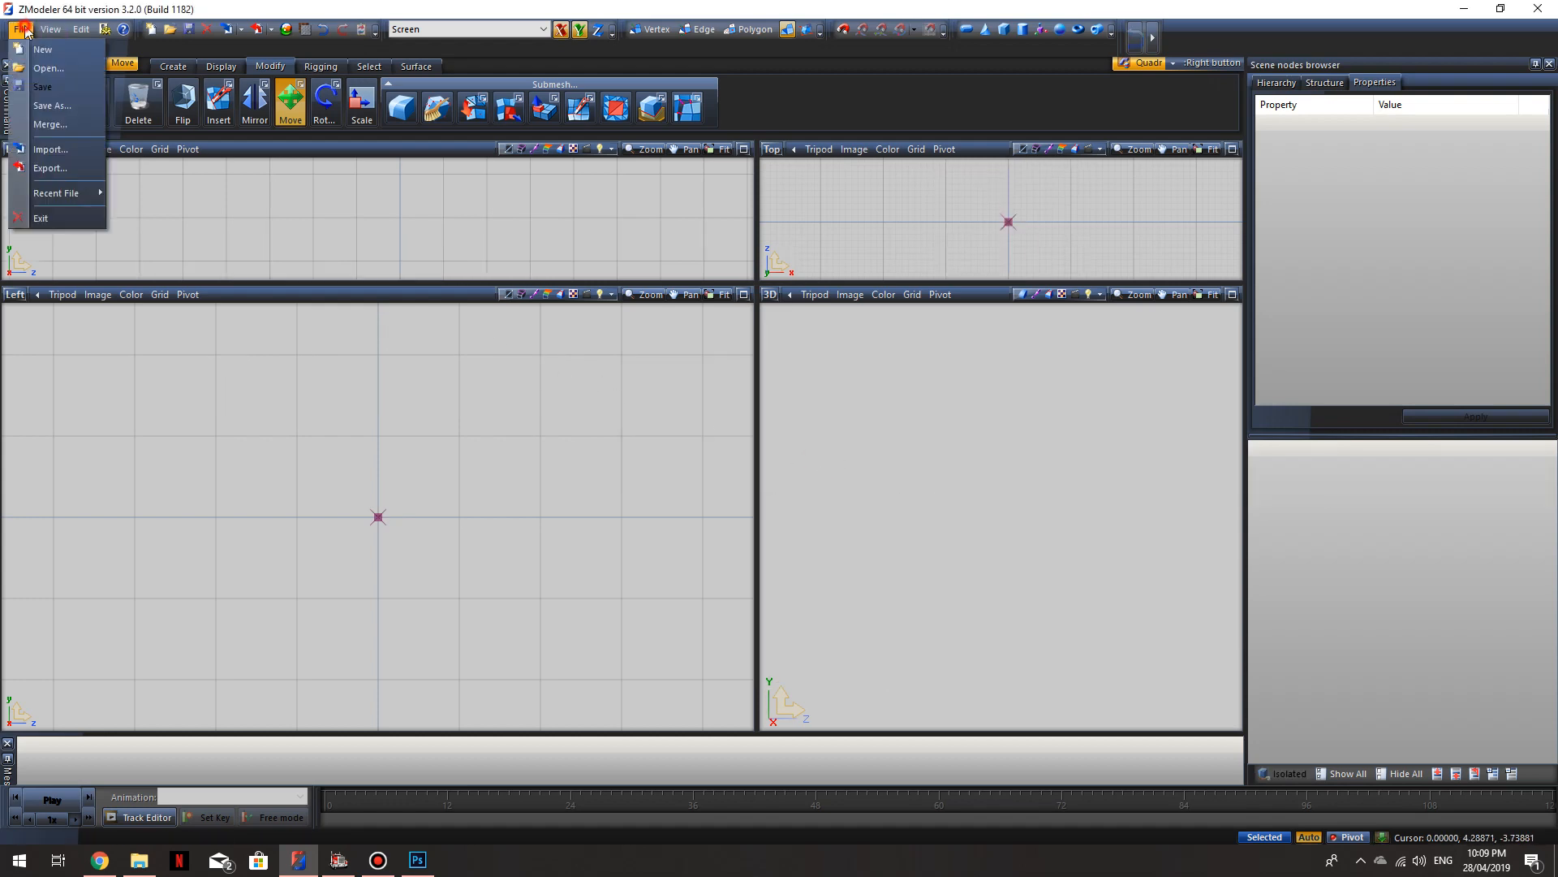
click(75, 149)
click(744, 362)
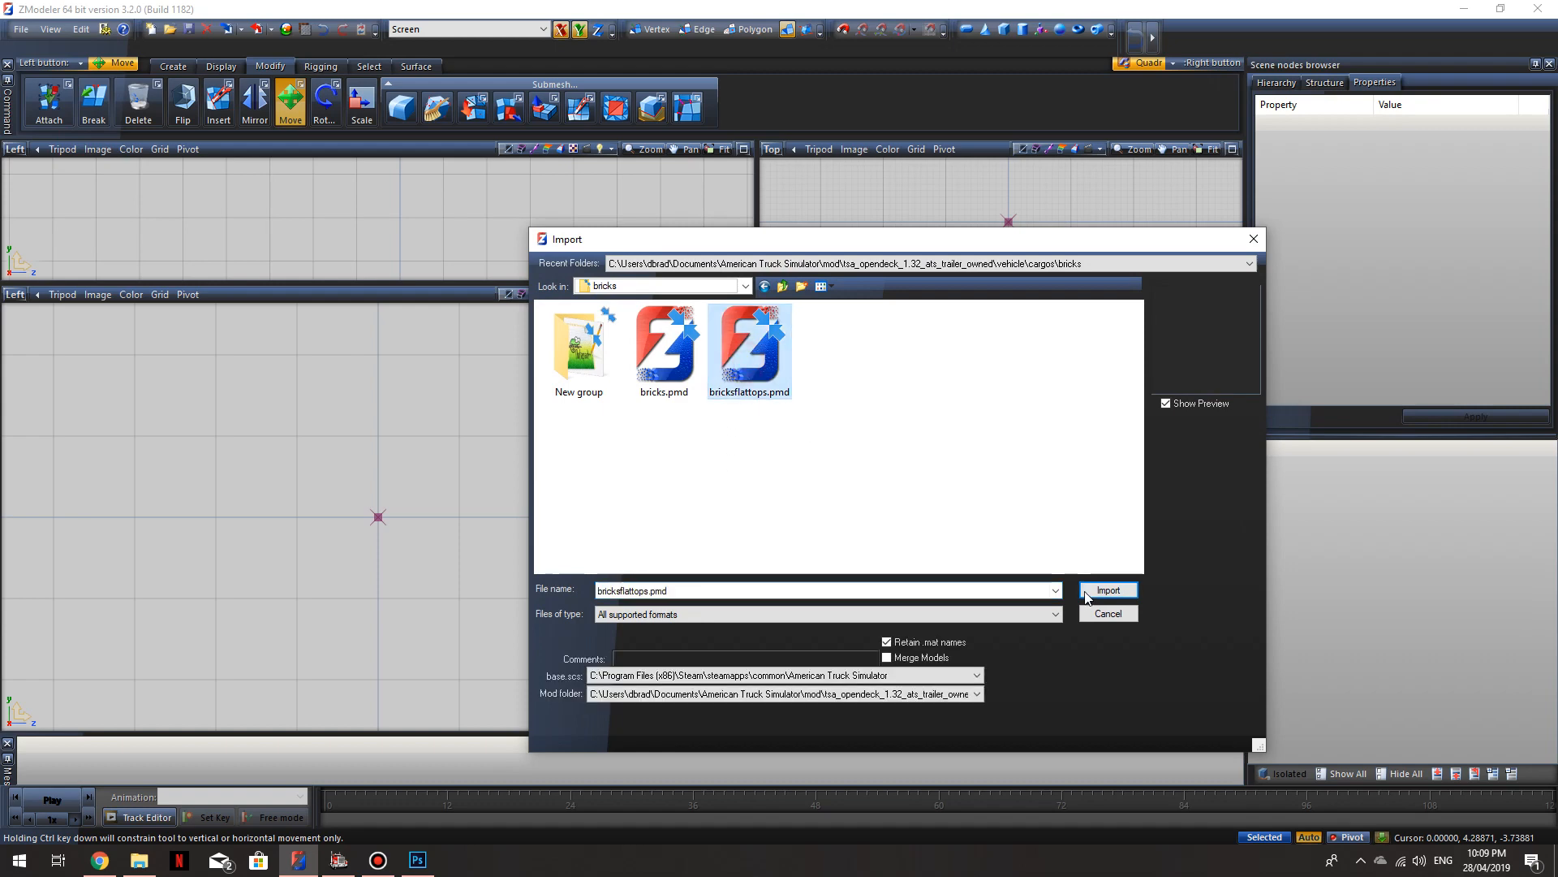
click(1109, 590)
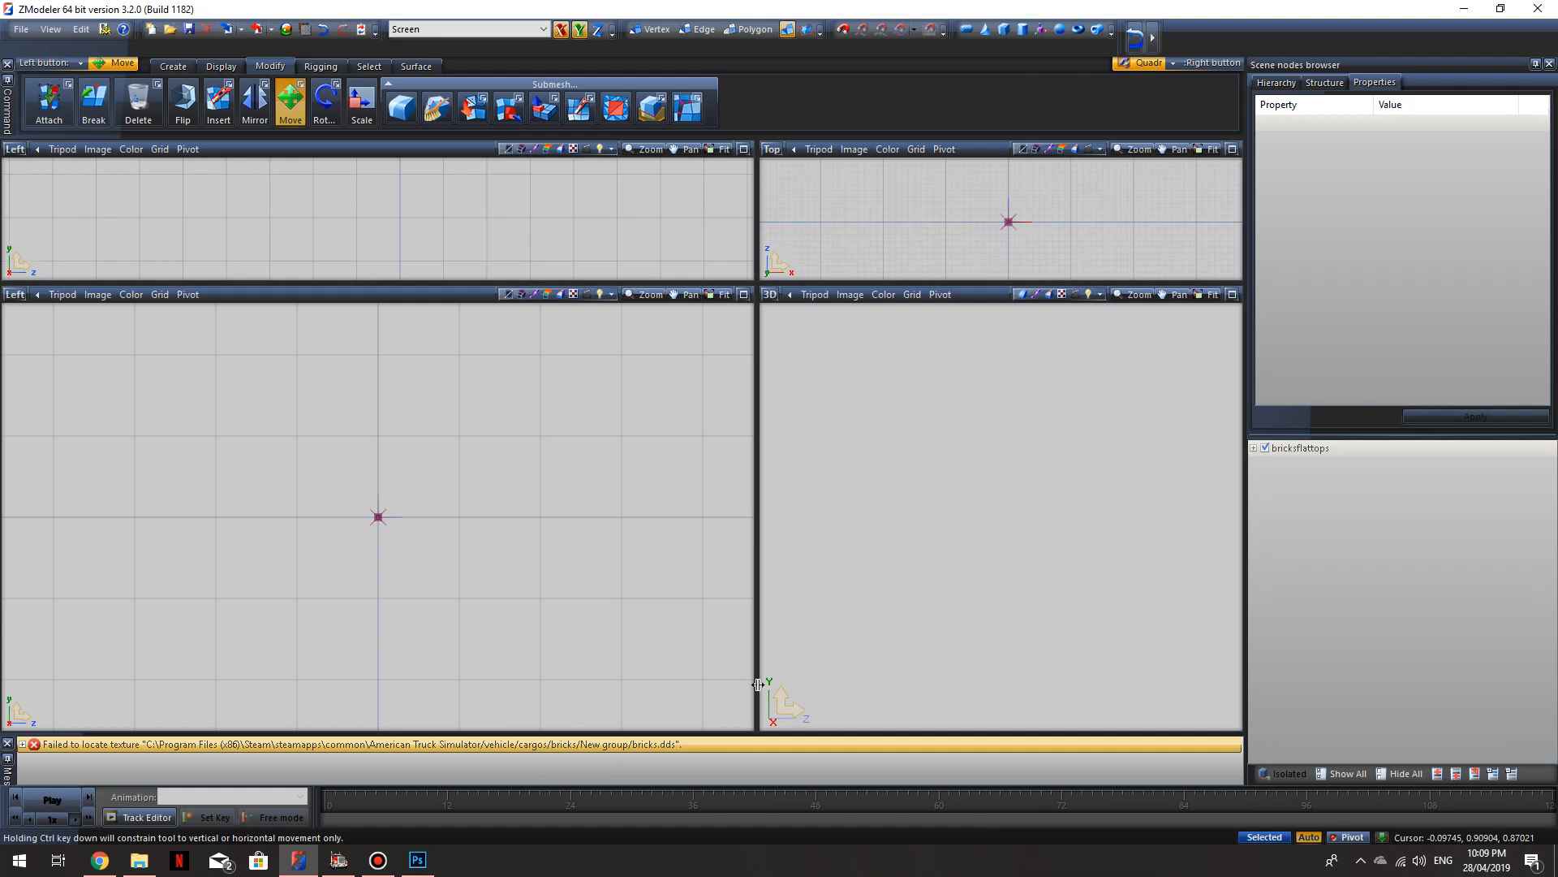
Step: Show scene state C of the imported bricksflattops model and inspect its textures from several sides in the 3D view
click(1336, 88)
click(1360, 265)
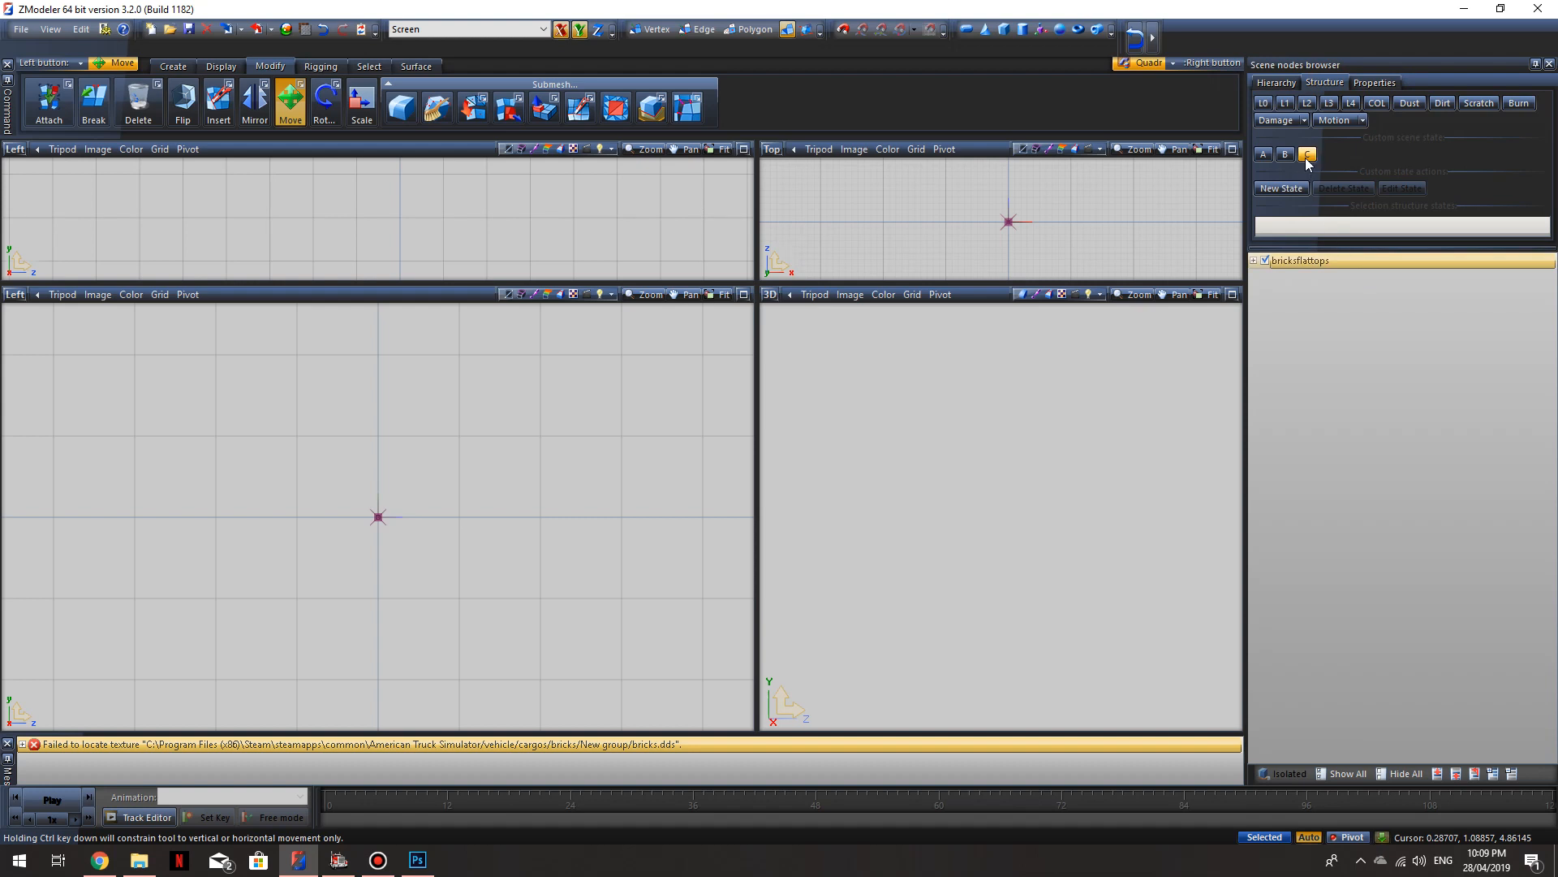
click(1308, 155)
scroll(1106, 557, down, 3)
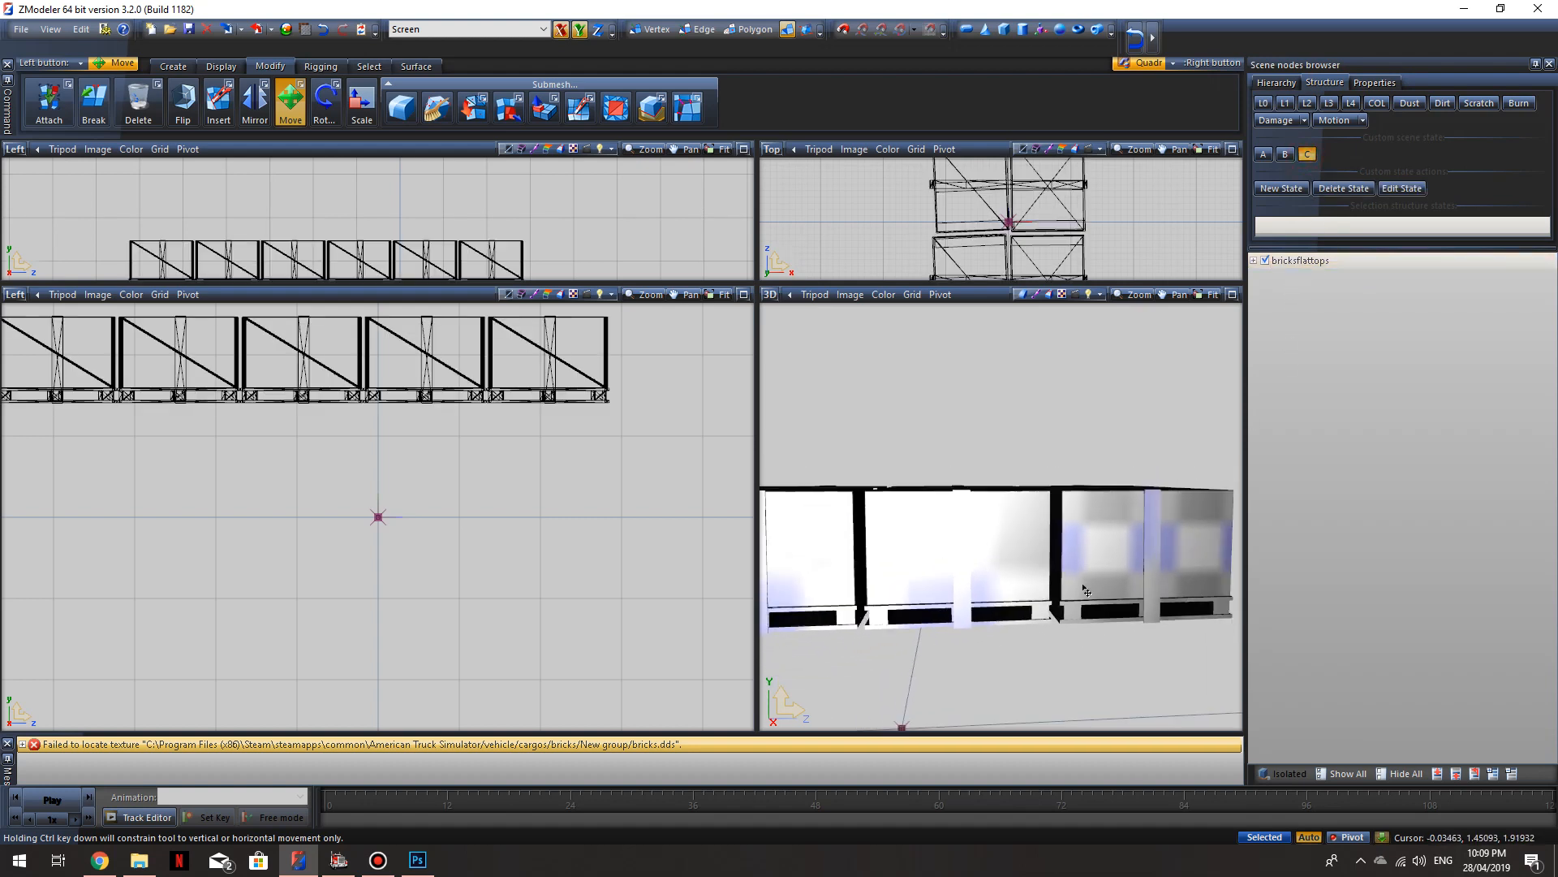
scroll(918, 629, down, 1)
middle_drag(918, 640, 1044, 625)
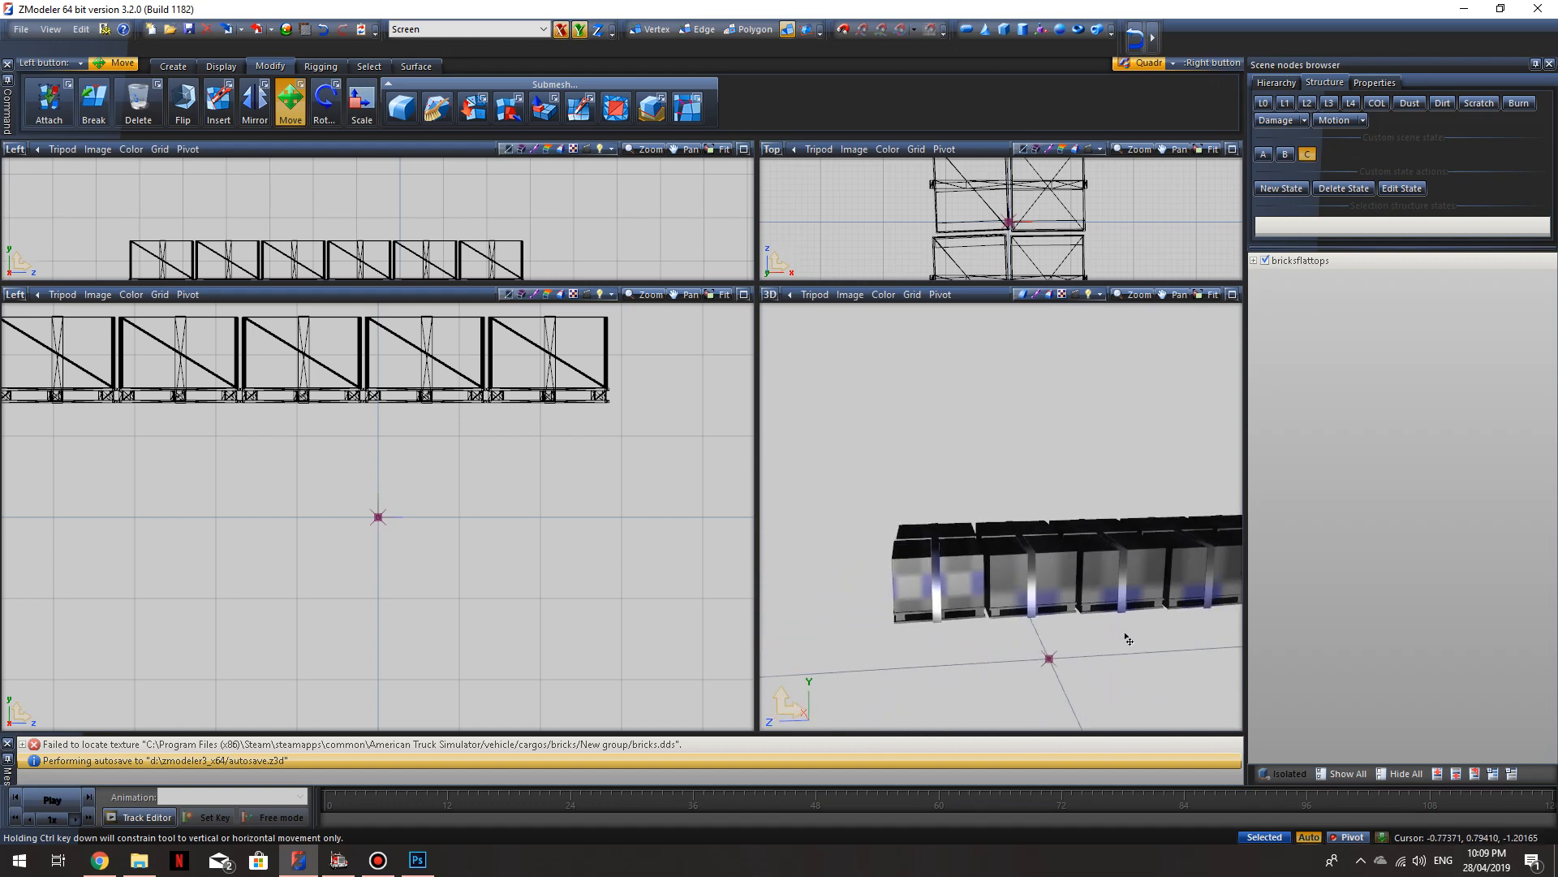
middle_drag(1128, 639, 1015, 650)
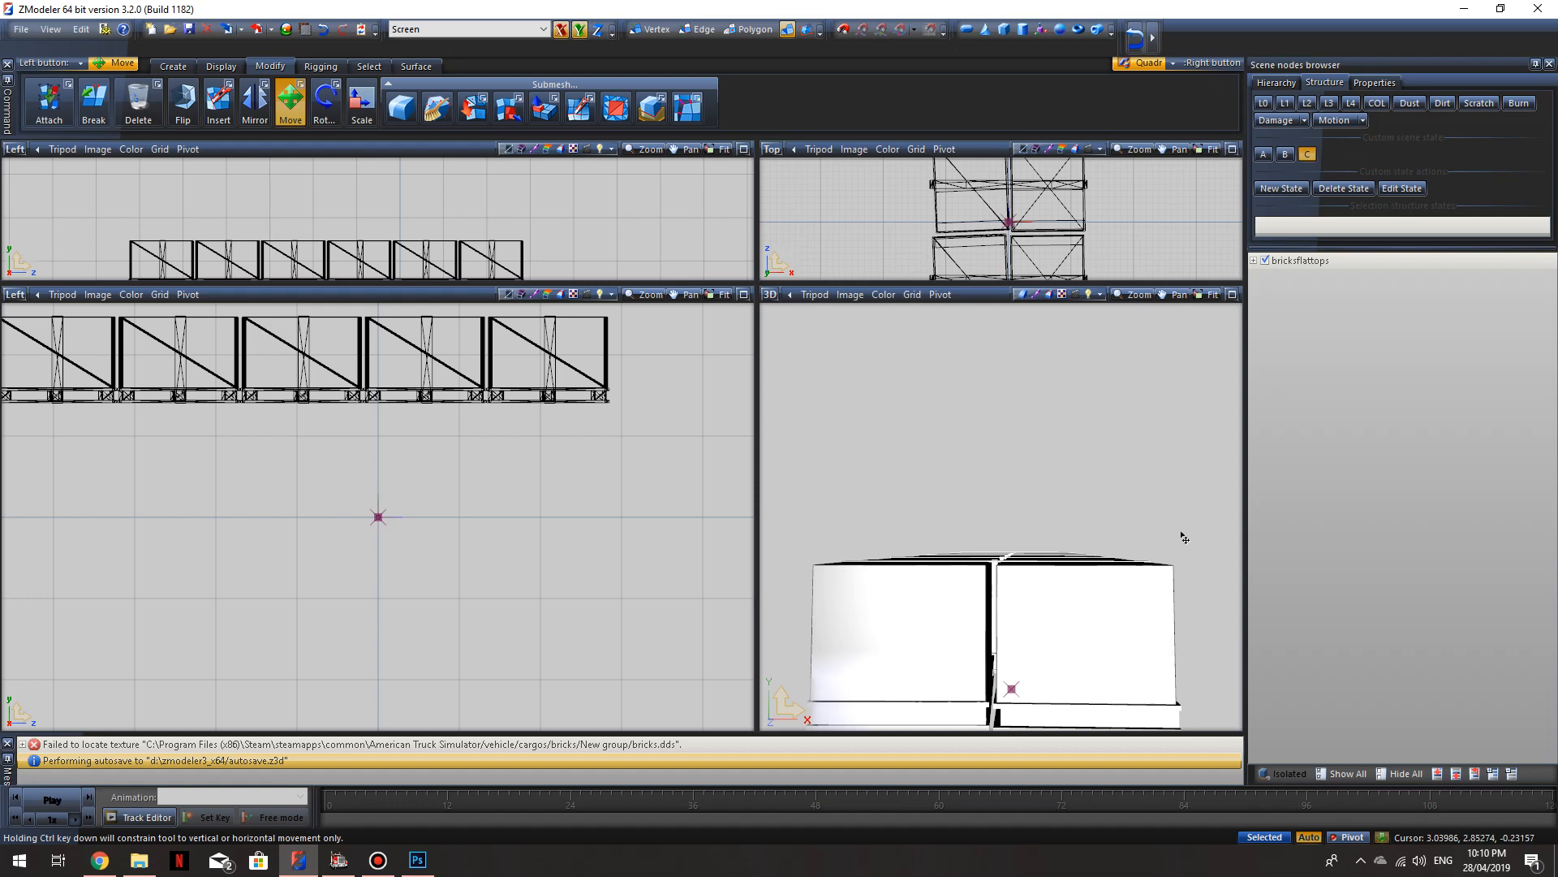
mouse_move(1180, 539)
alt+middle_down()
mouse_move(1120, 575)
mouse_move(1172, 536)
mouse_move(1192, 541)
alt+middle_up()
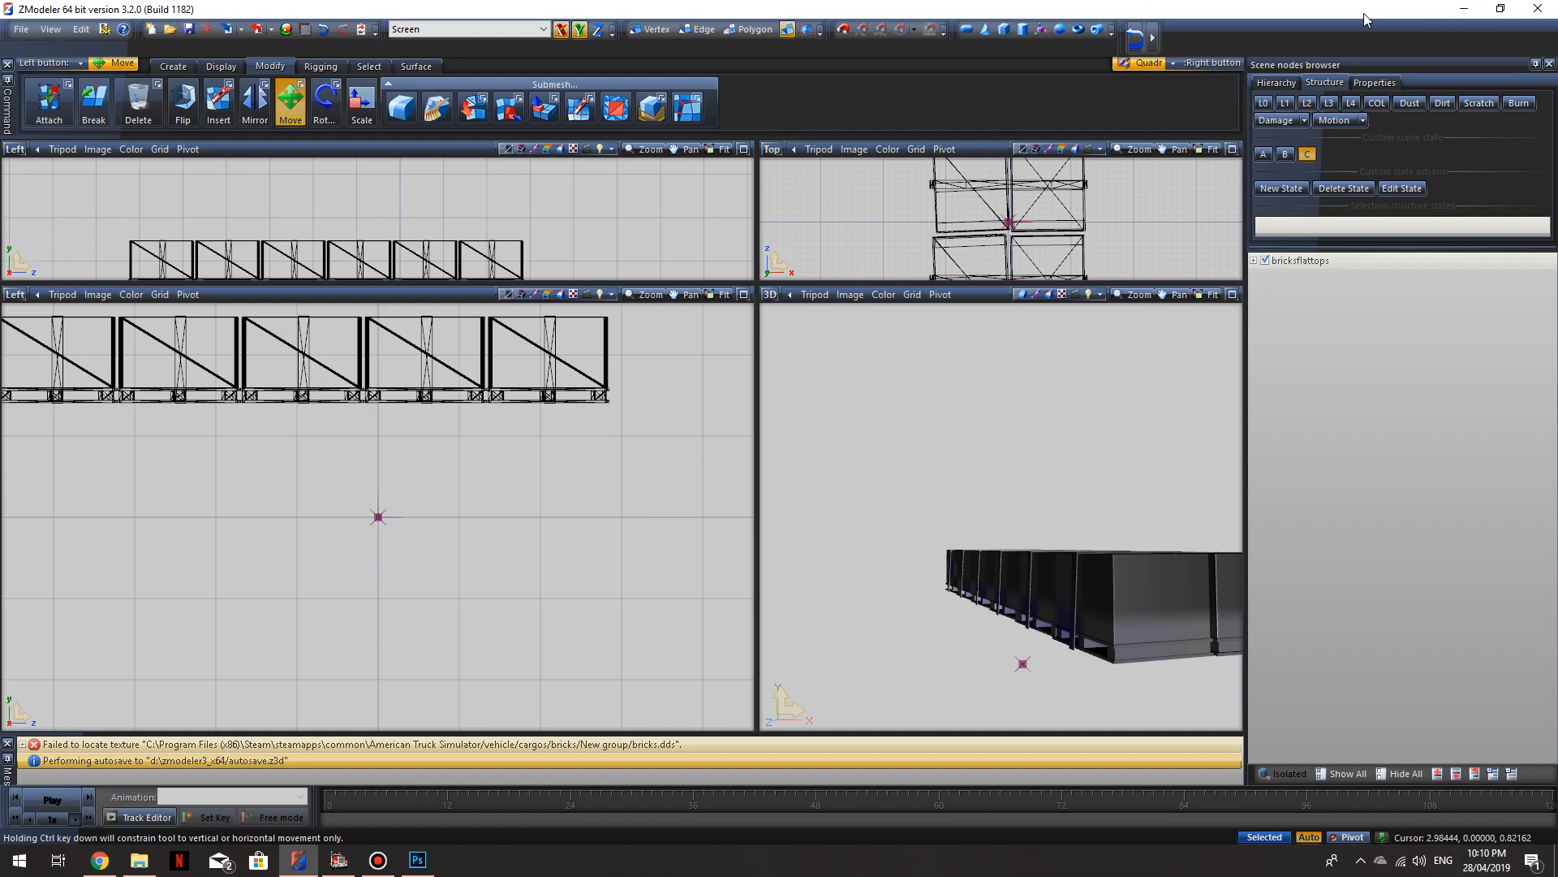
Step: Switch to File Explorer, check the contents of the New group folder inside bricks, and return to ZModeler to read the texture message
click(1463, 9)
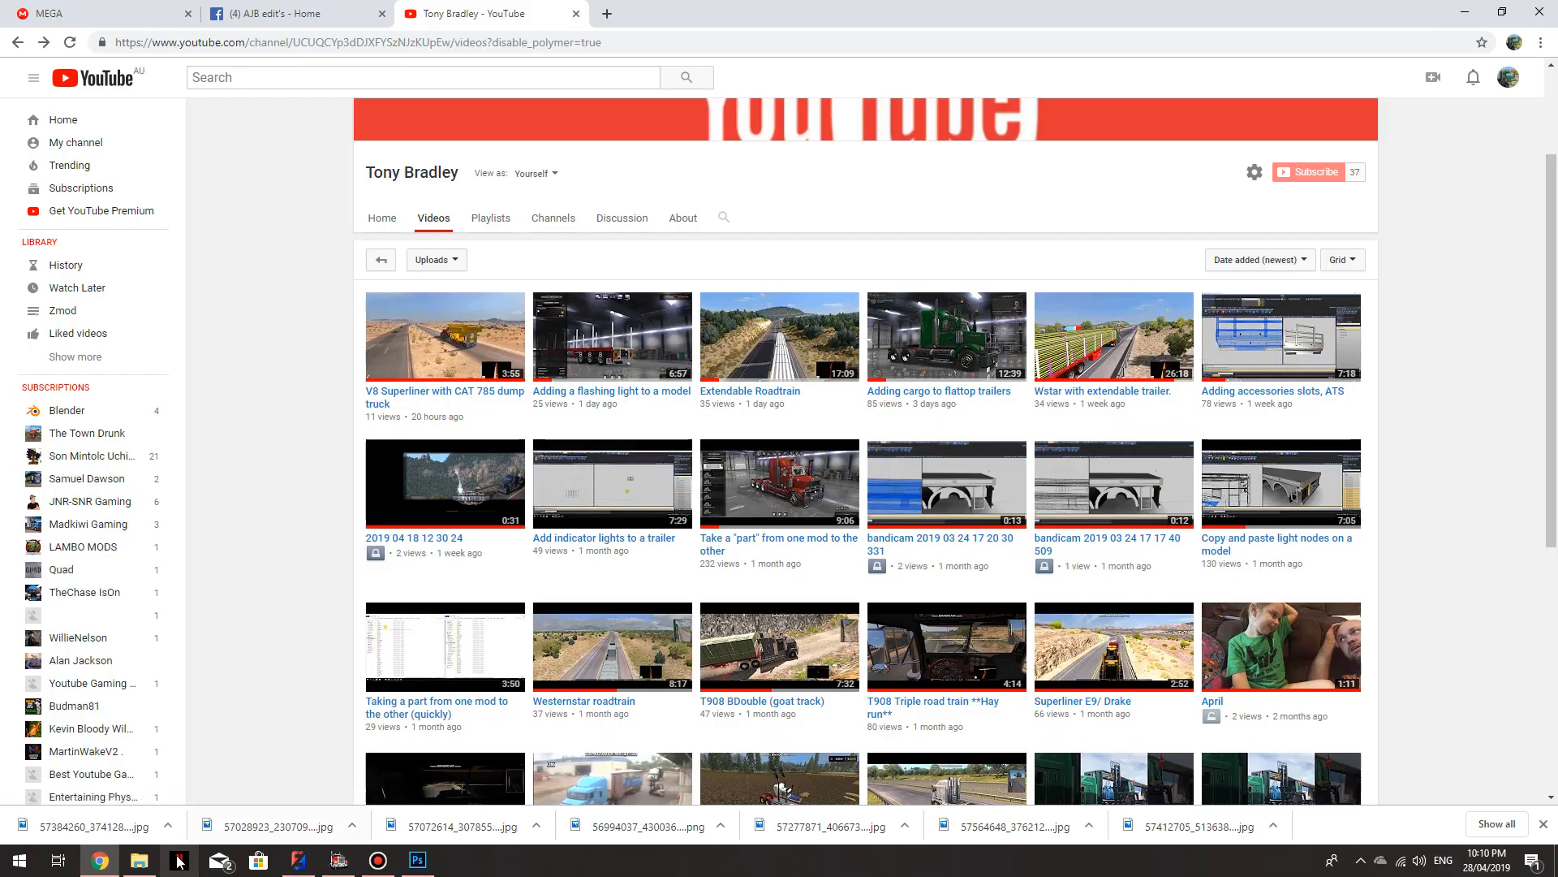
click(138, 859)
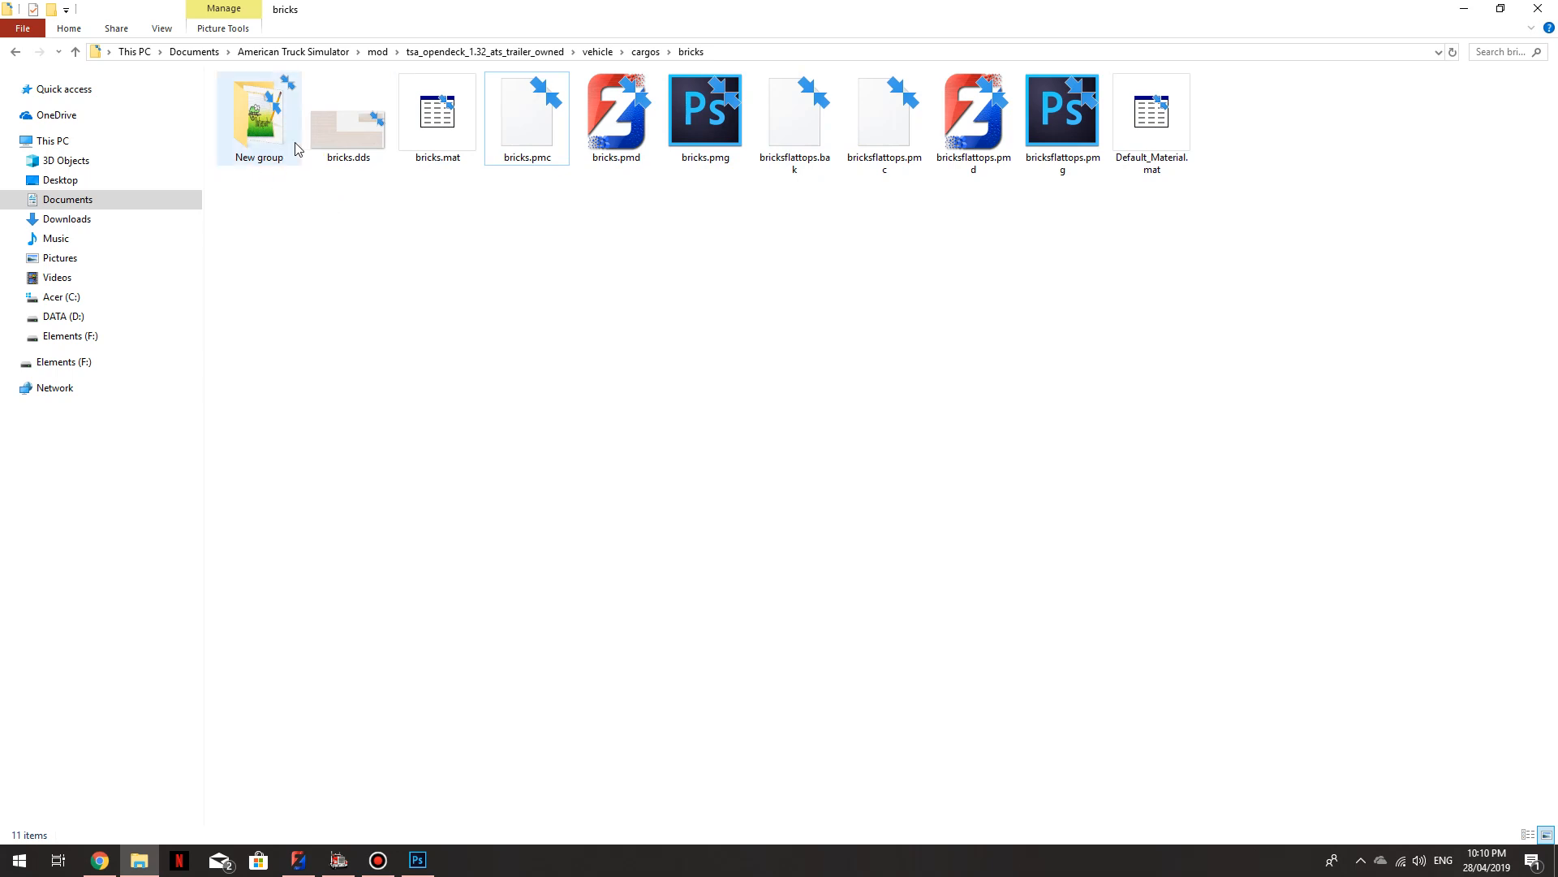
double_click(261, 122)
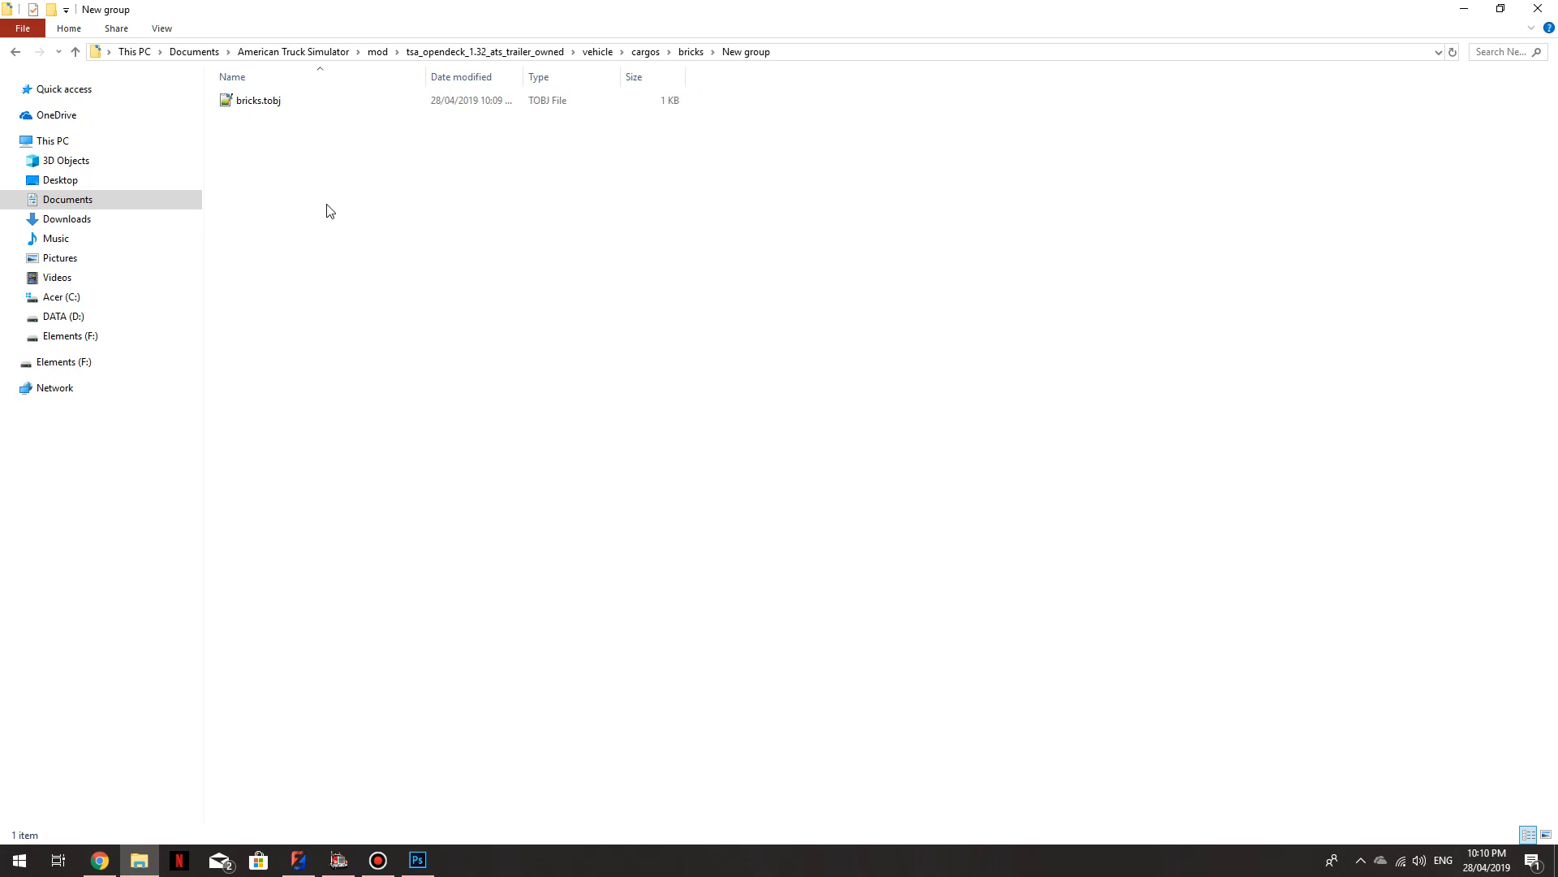
key(BackSpace)
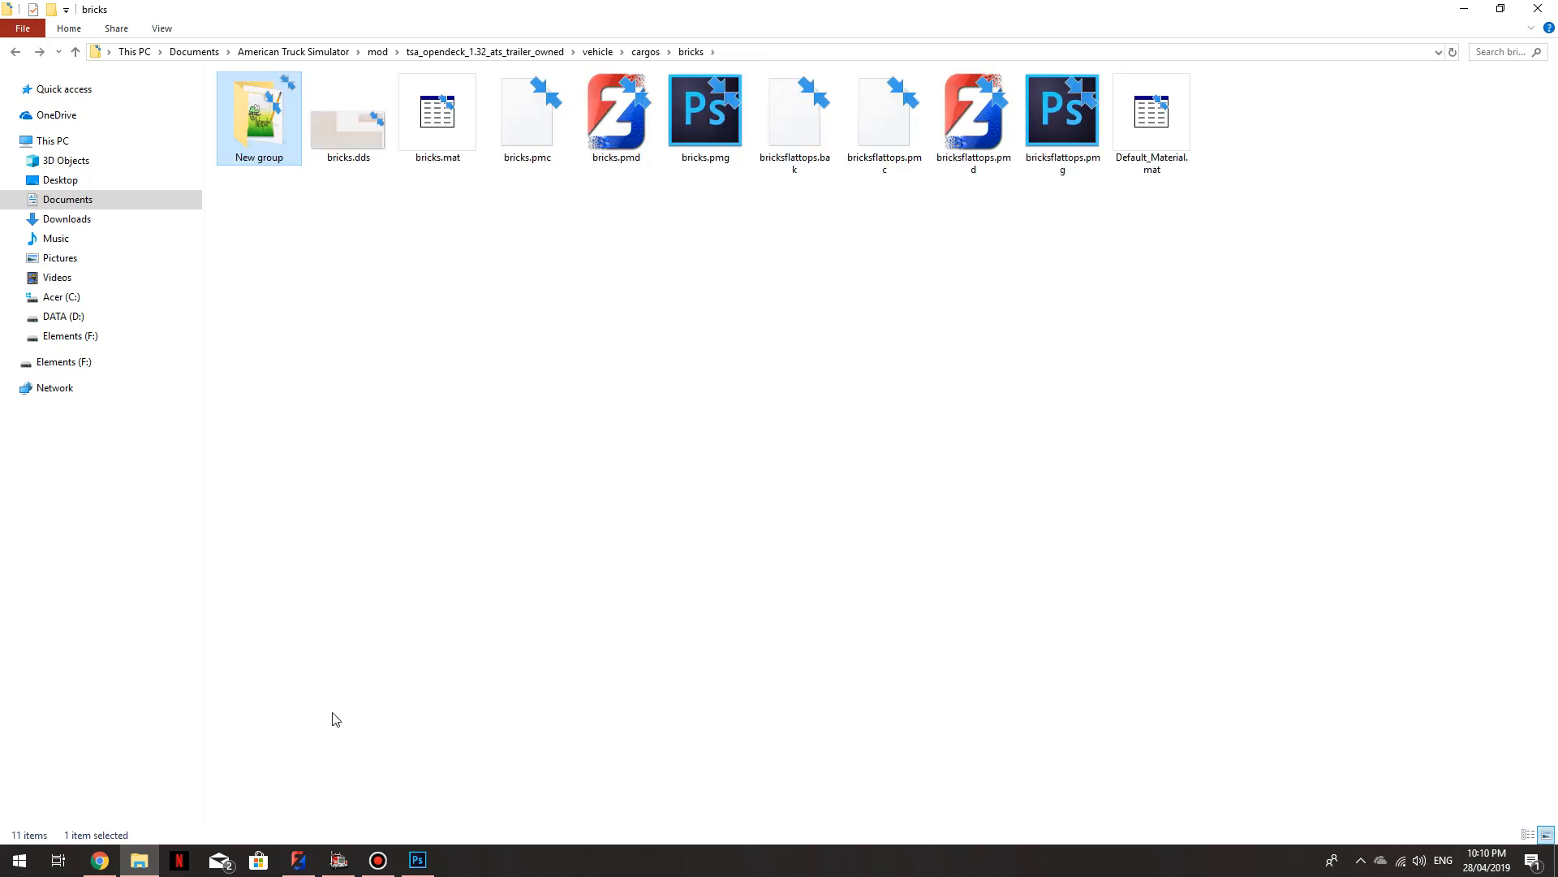
click(299, 860)
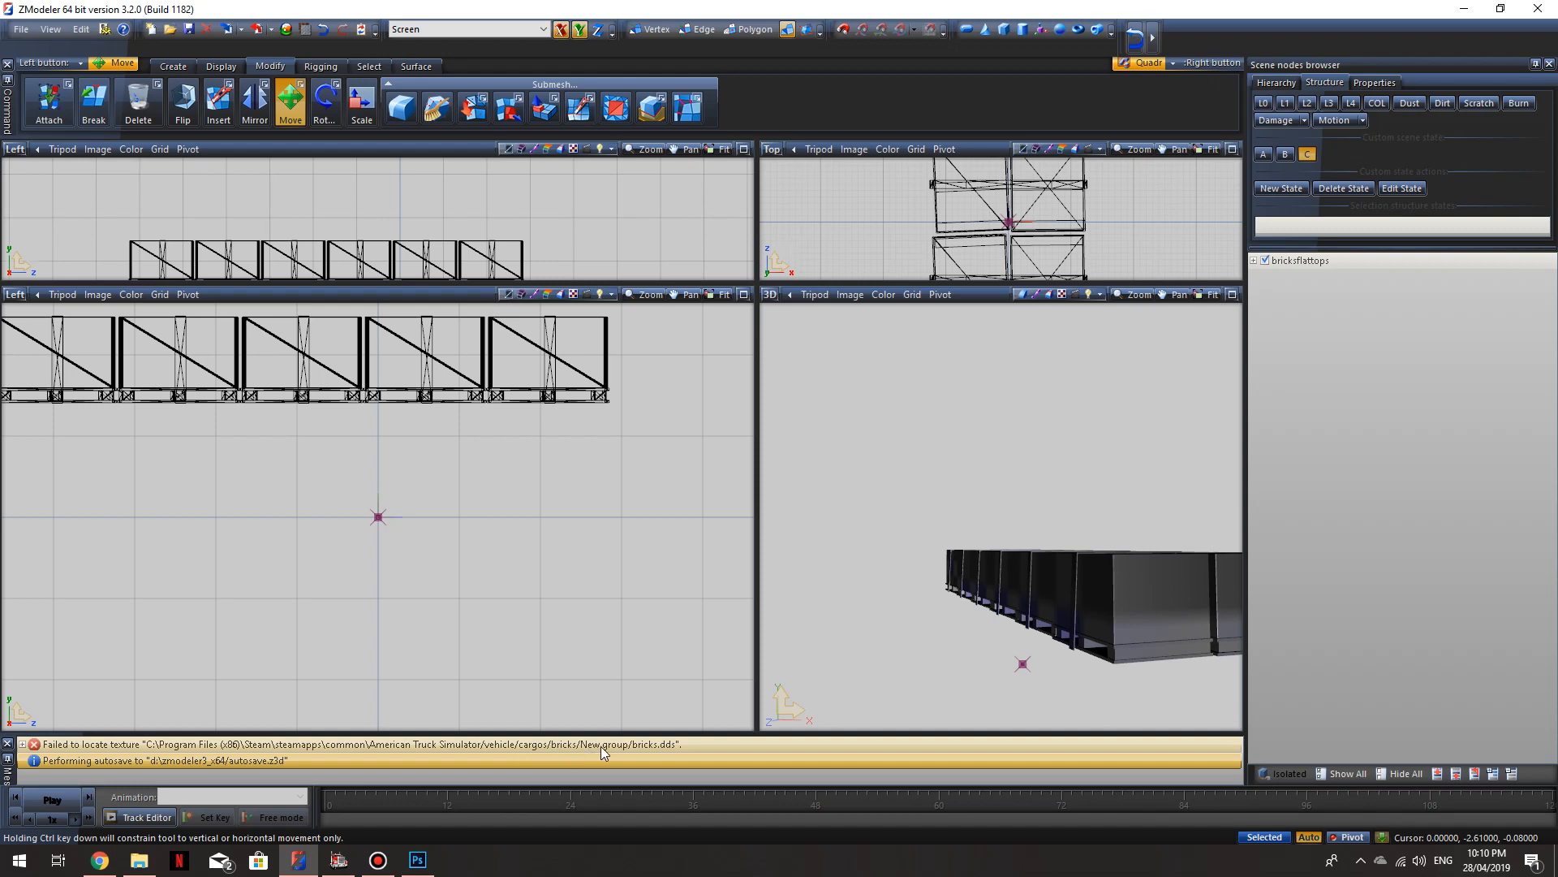
Step: Arrange the bricks folder window and ZModeler side by side, and narrow the scene nodes browser
double_click(738, 10)
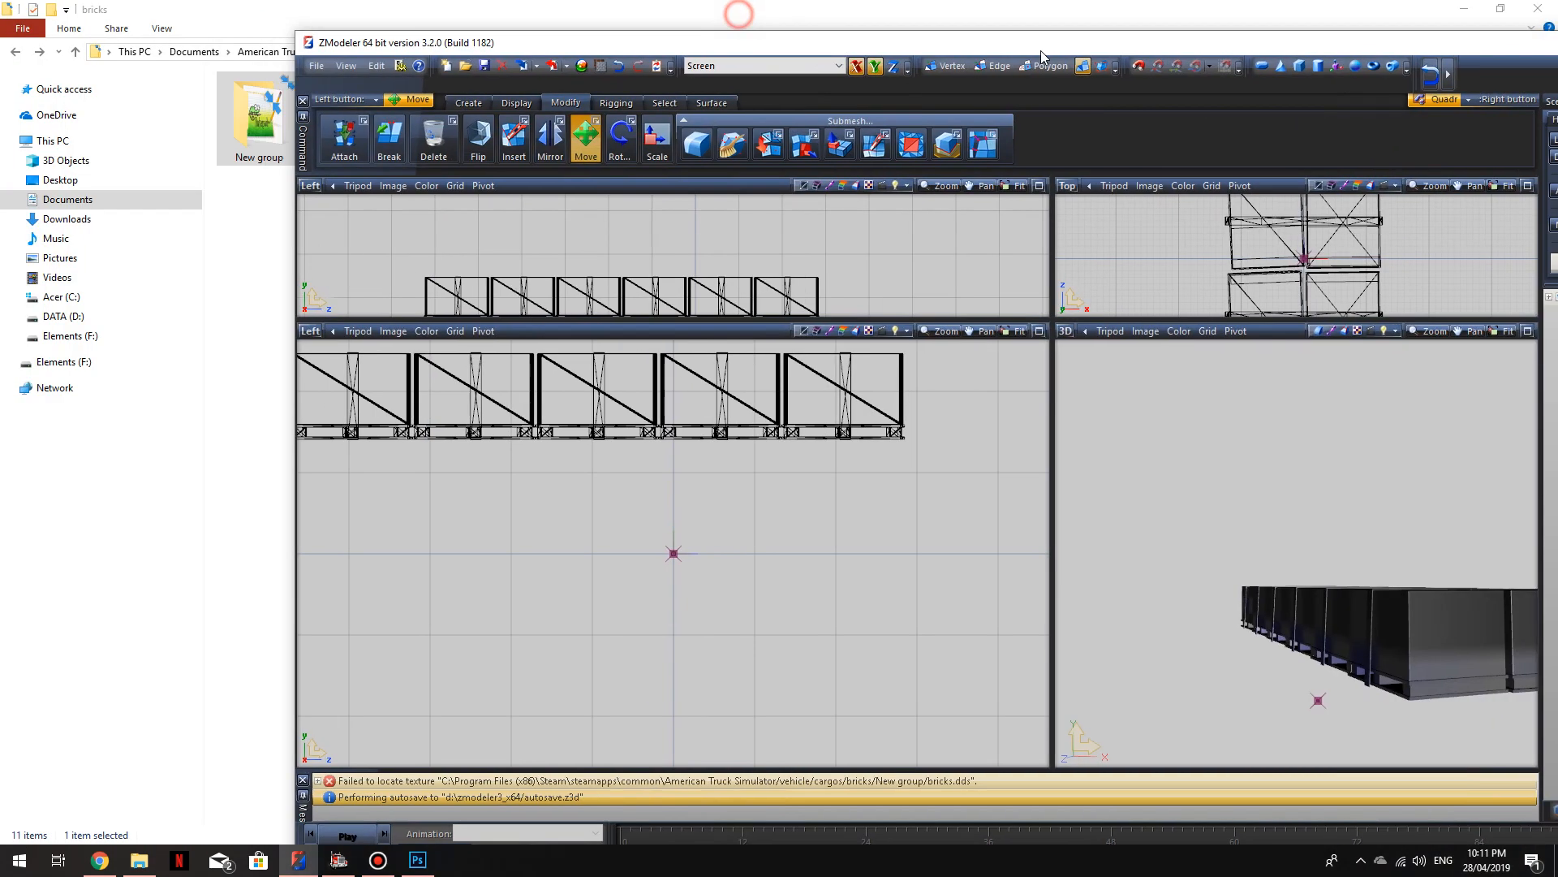
drag(1041, 67, 1552, 81)
click(291, 334)
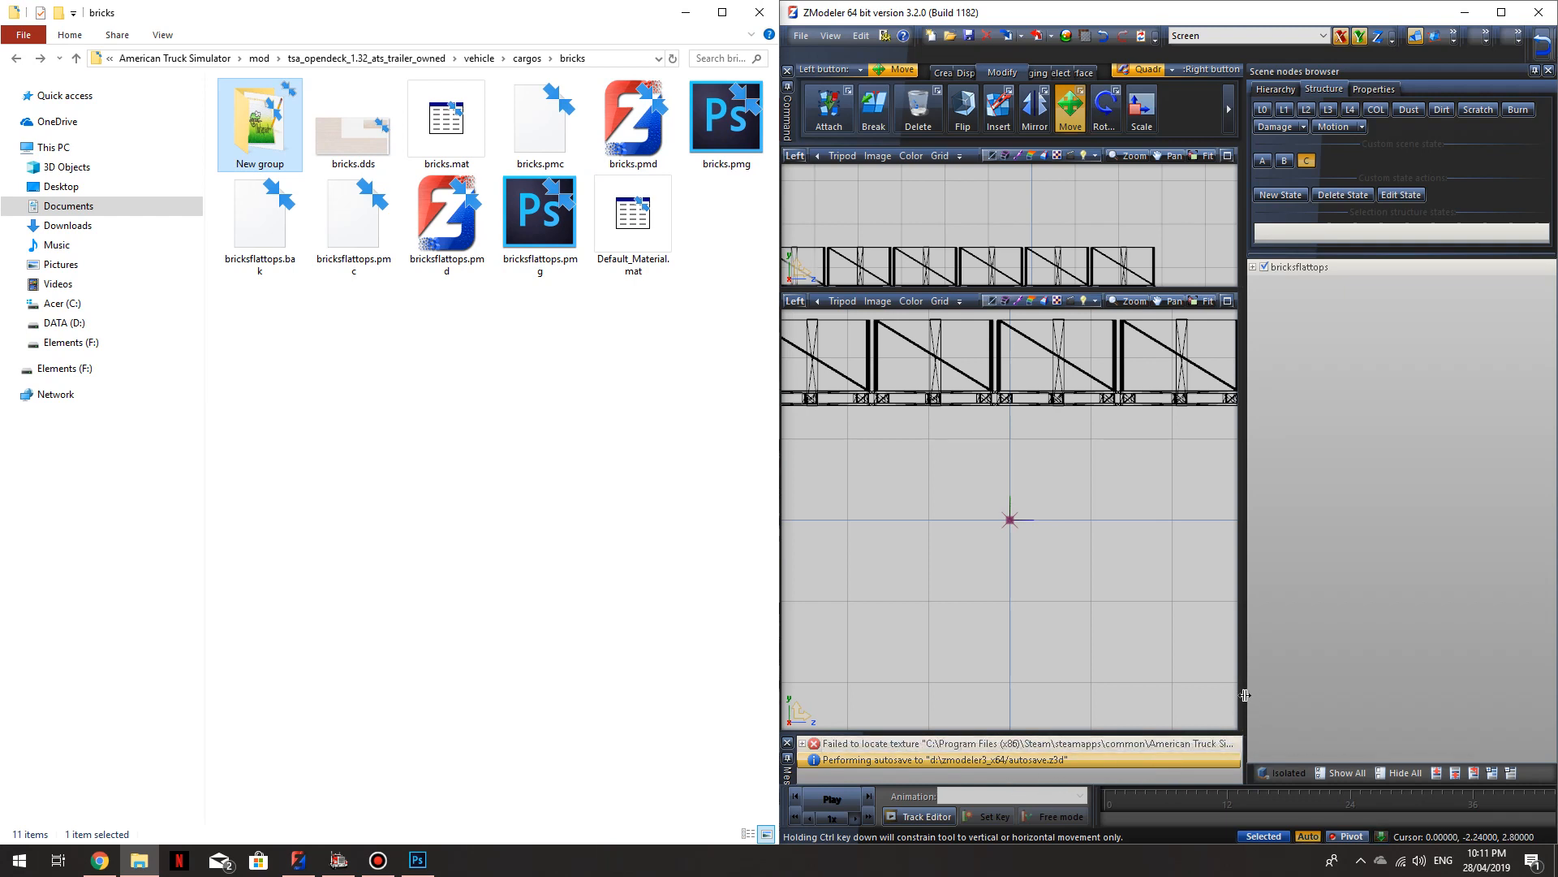
drag(1245, 695, 1398, 695)
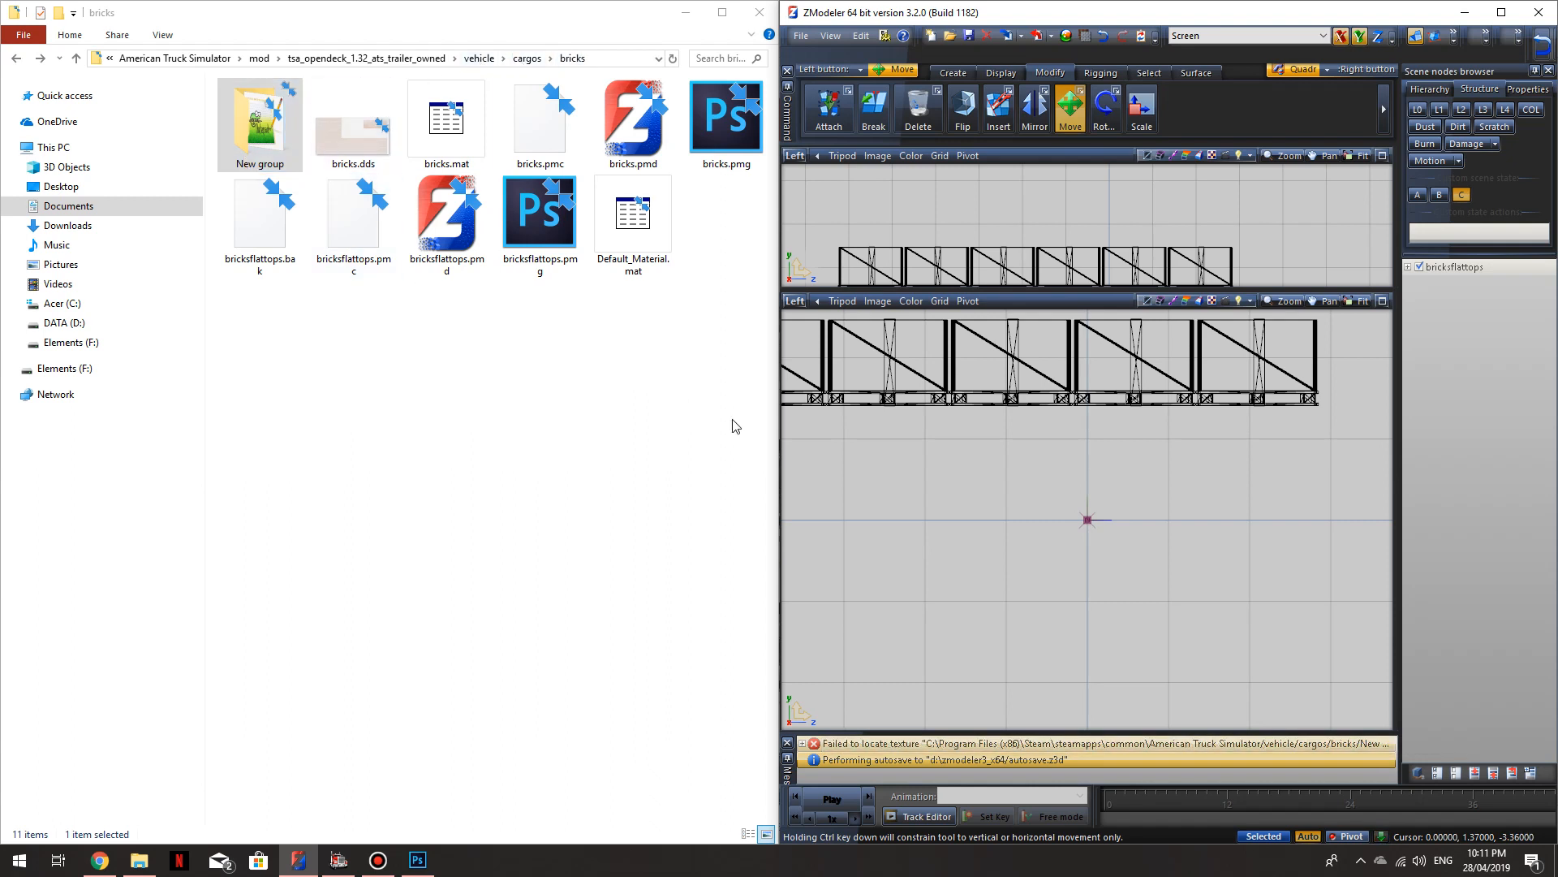
Step: Copy bricks.dds from the bricks folder into its New group subfolder and return to the bricks folder
click(365, 142)
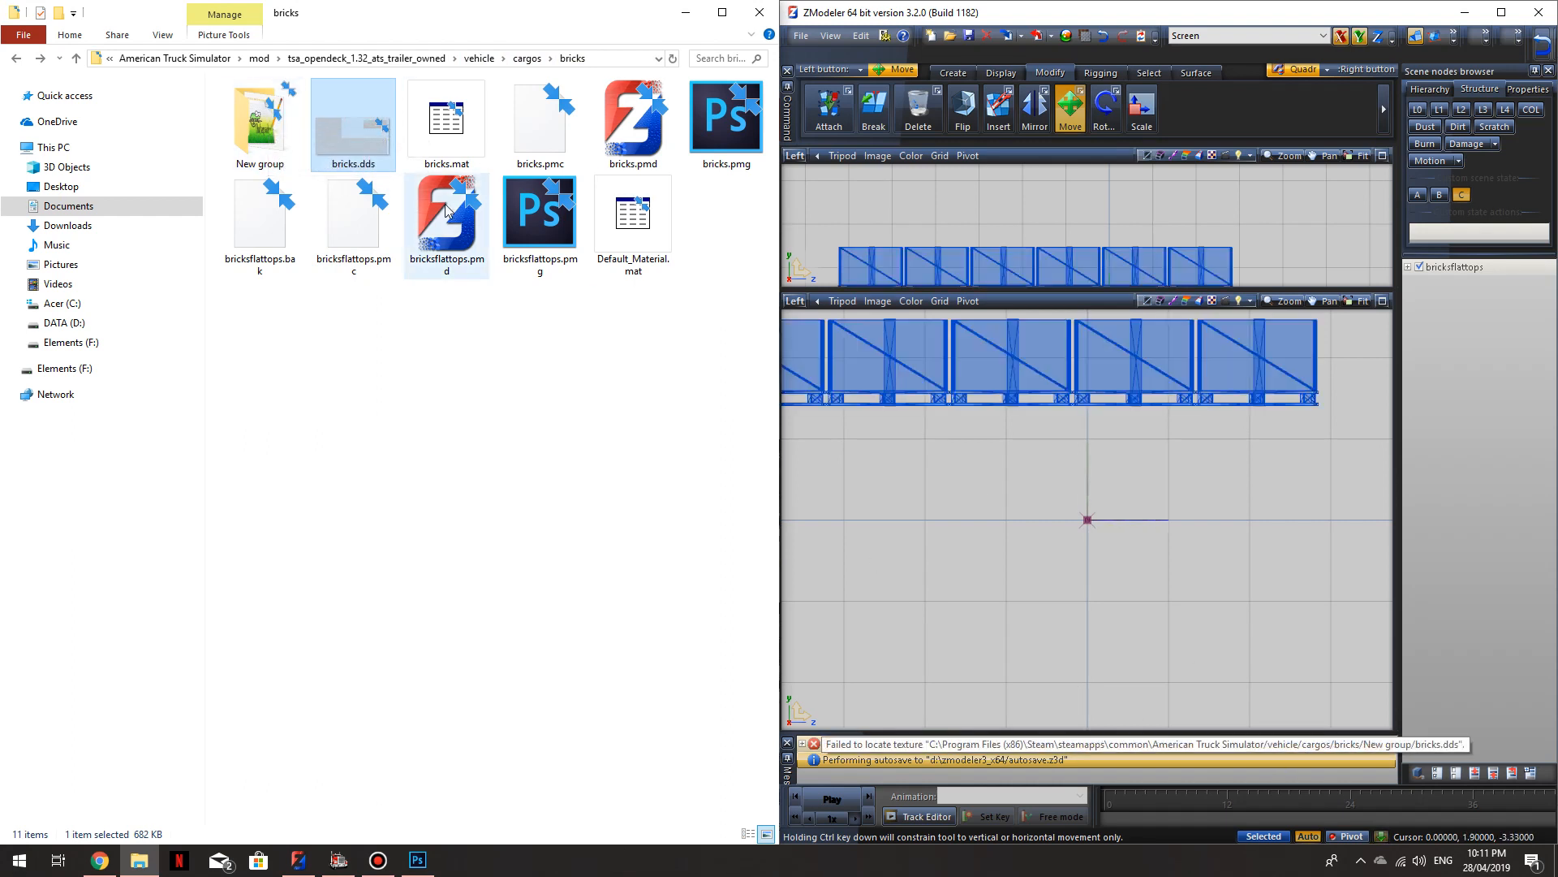
click(395, 336)
click(361, 151)
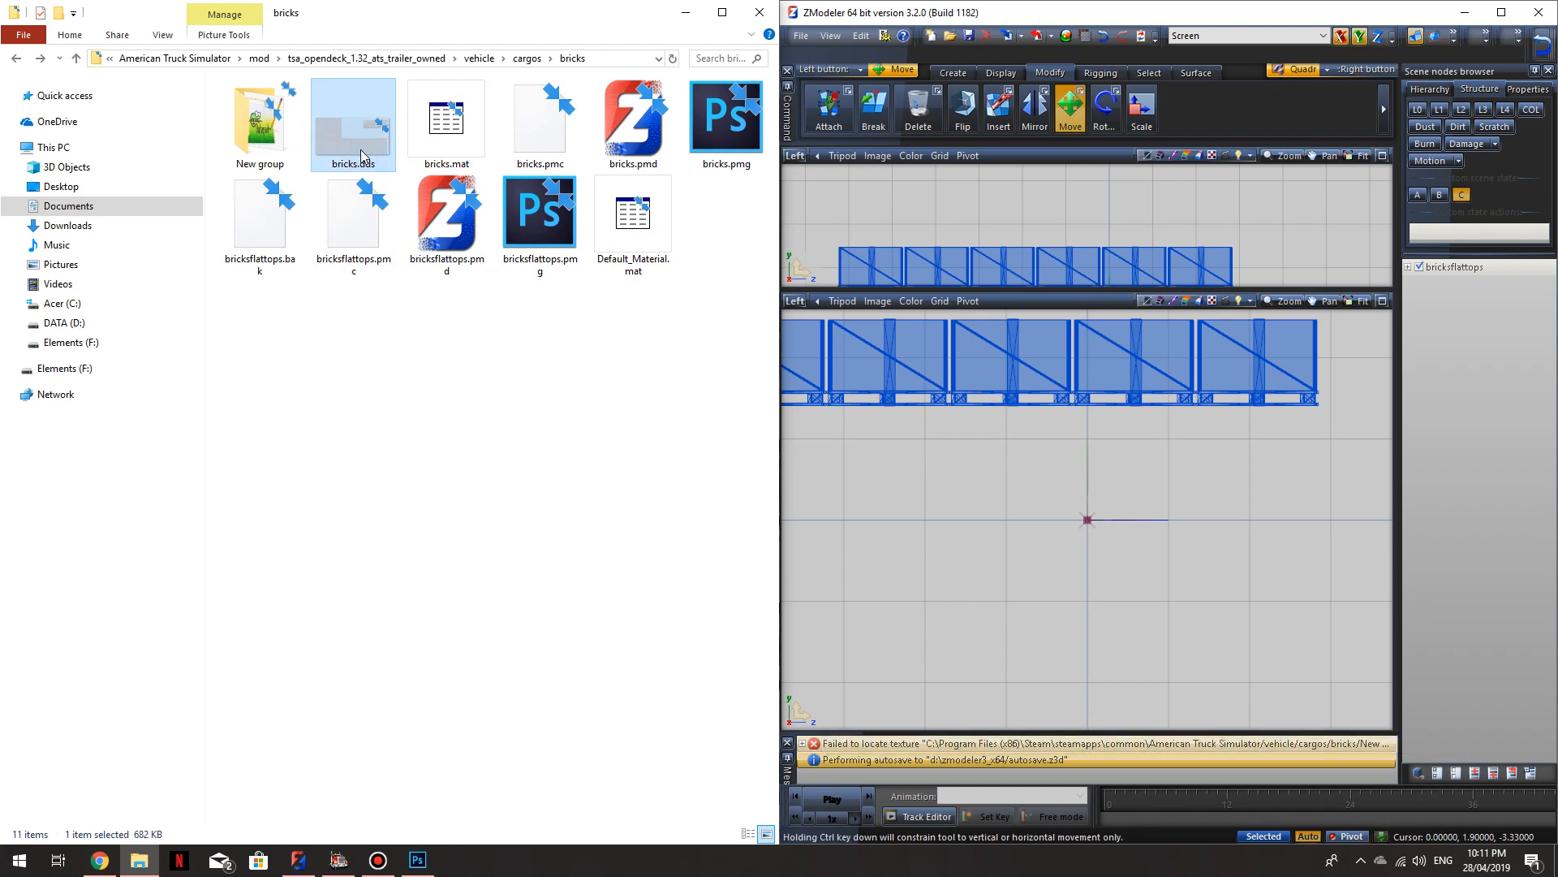
double_click(259, 130)
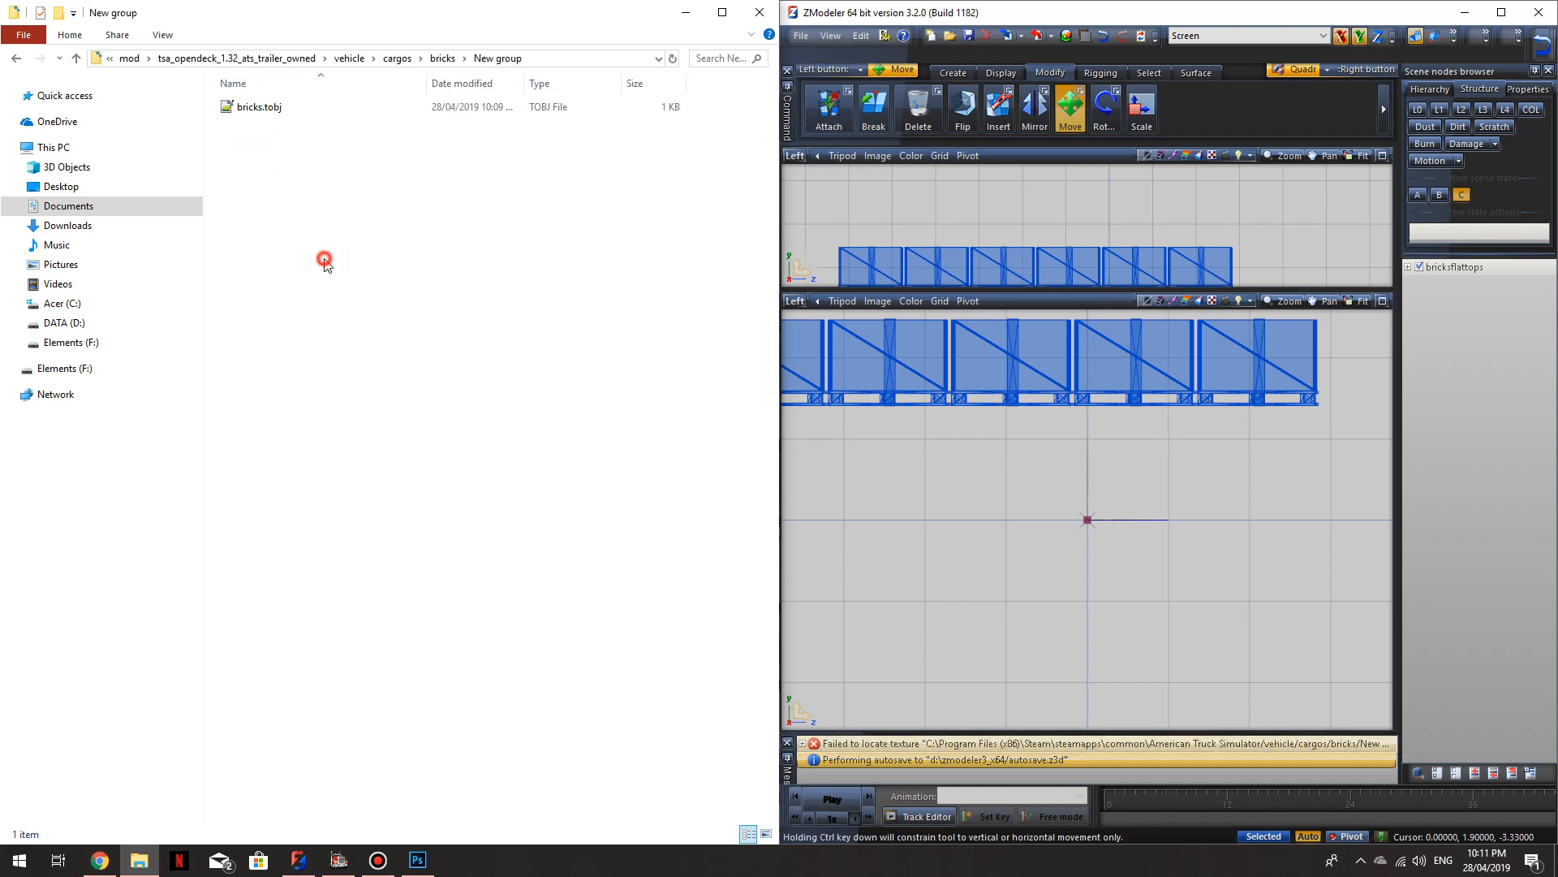
key(ctrl+v)
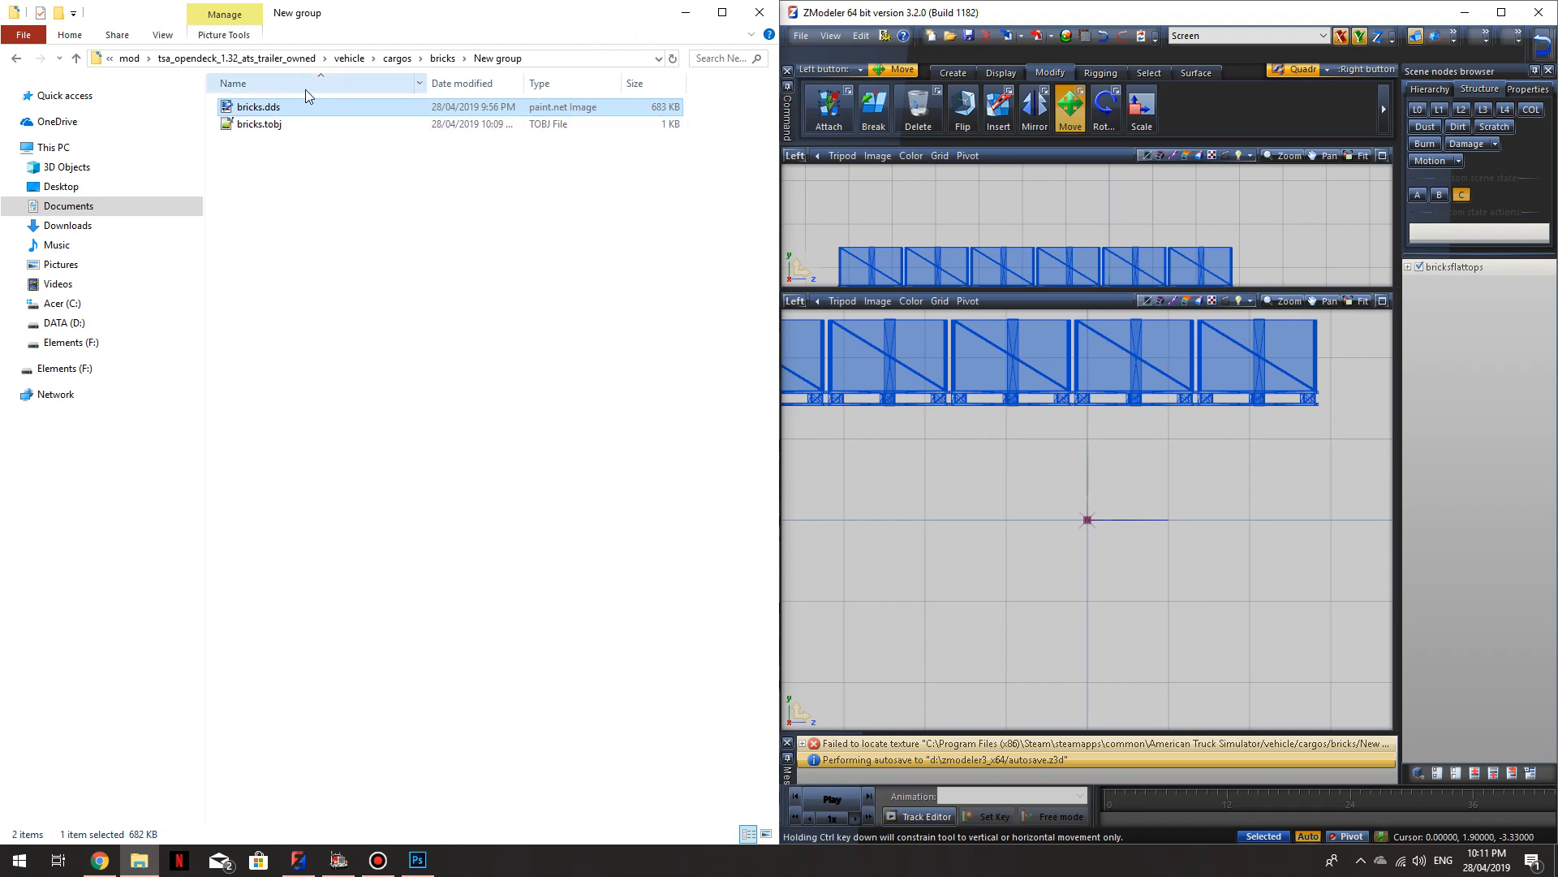
key(alt+Left)
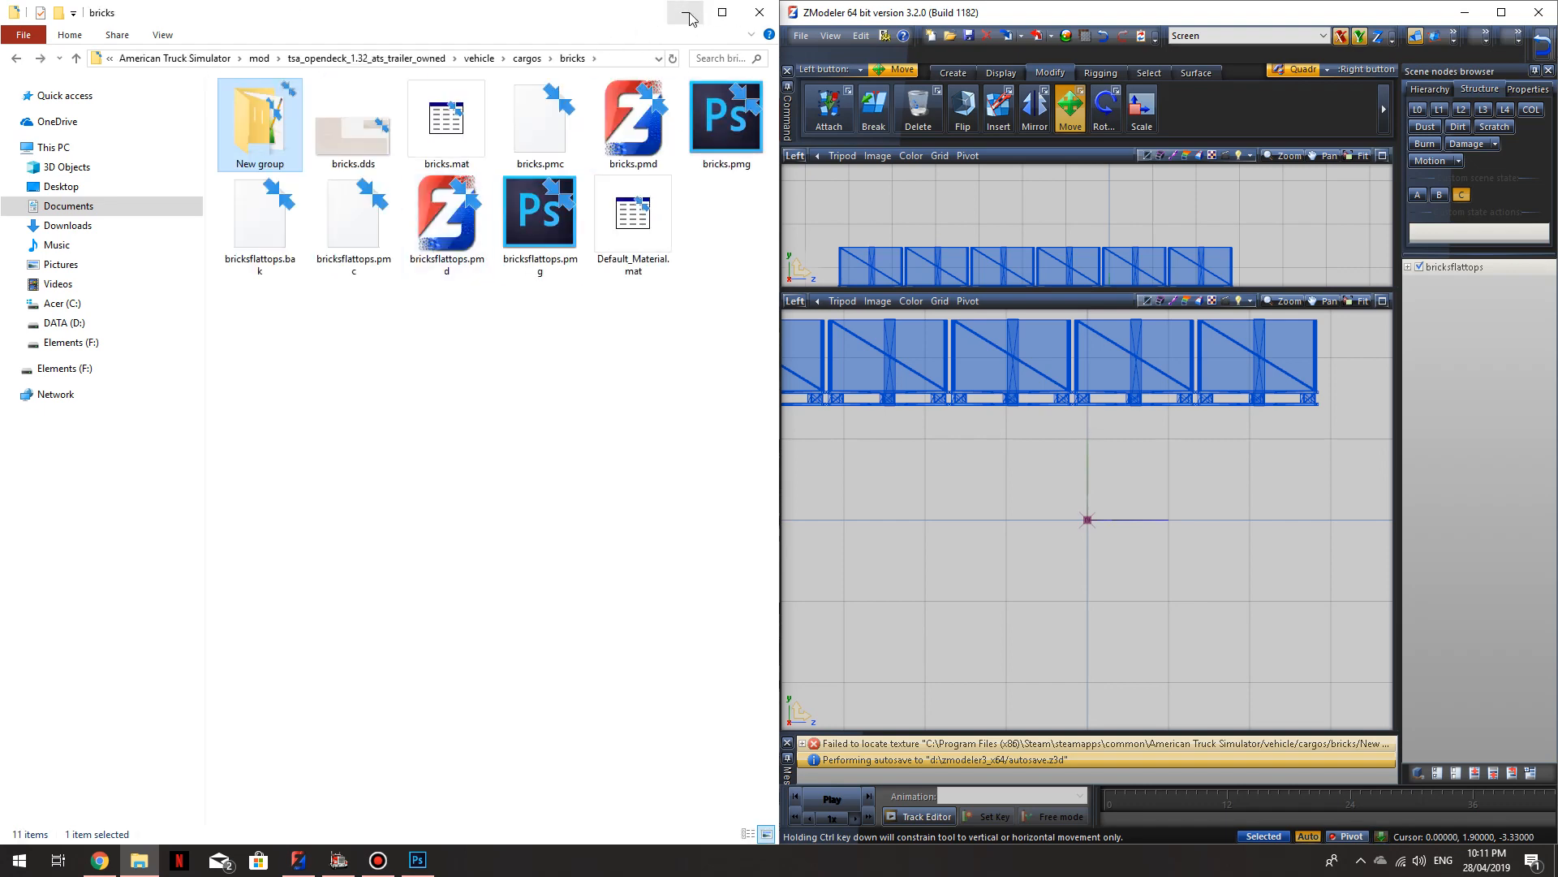
Step: Minimize the bricks folder window, maximize ZModeler and clear its message log
click(689, 13)
click(1501, 14)
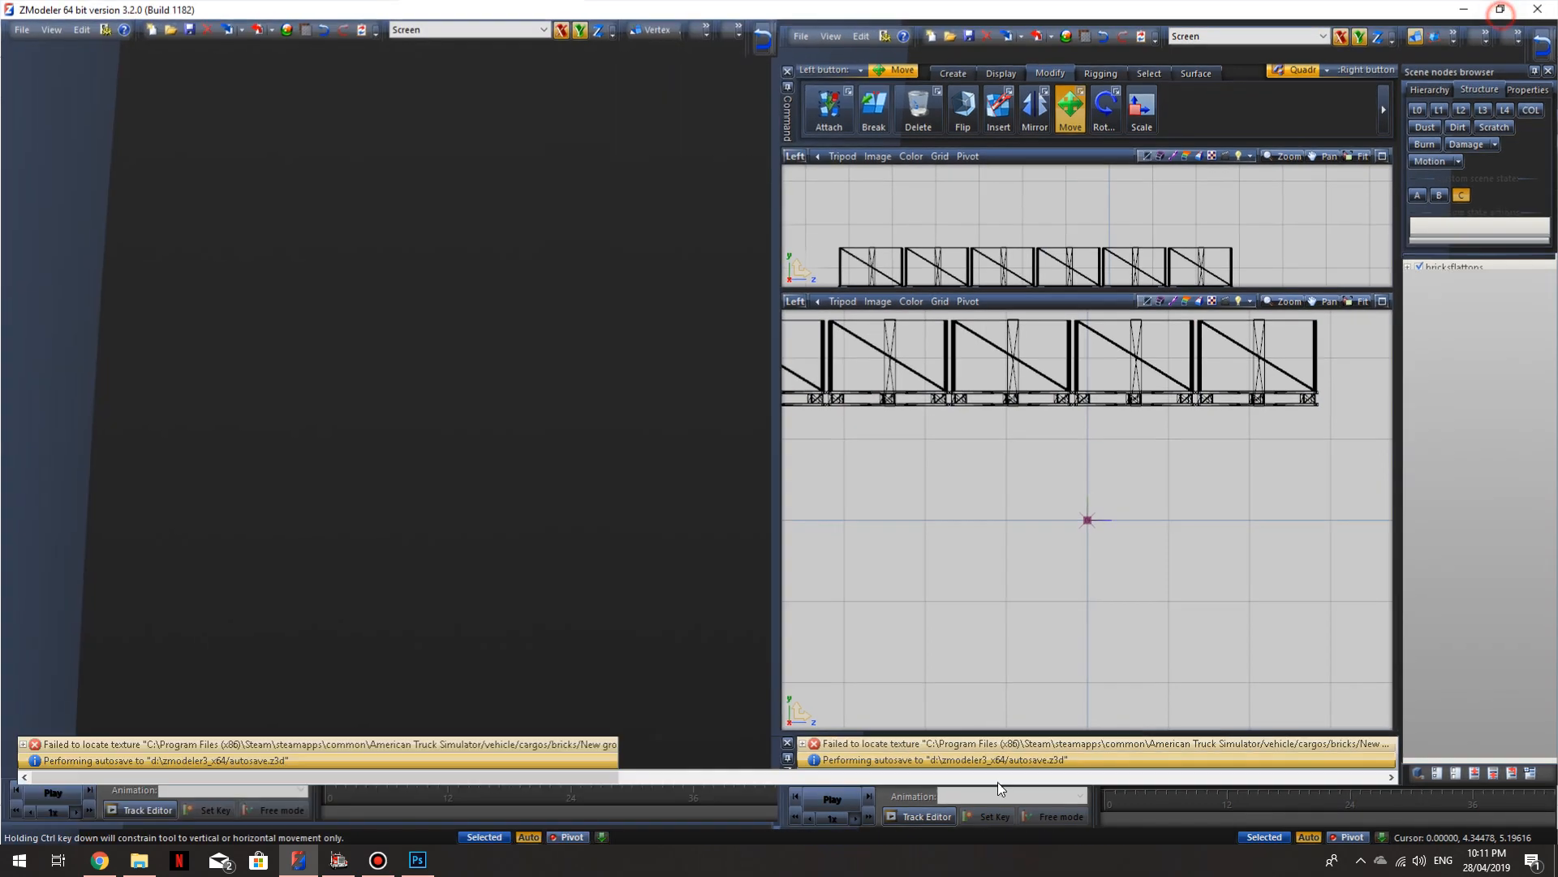
right_click(610, 742)
click(652, 755)
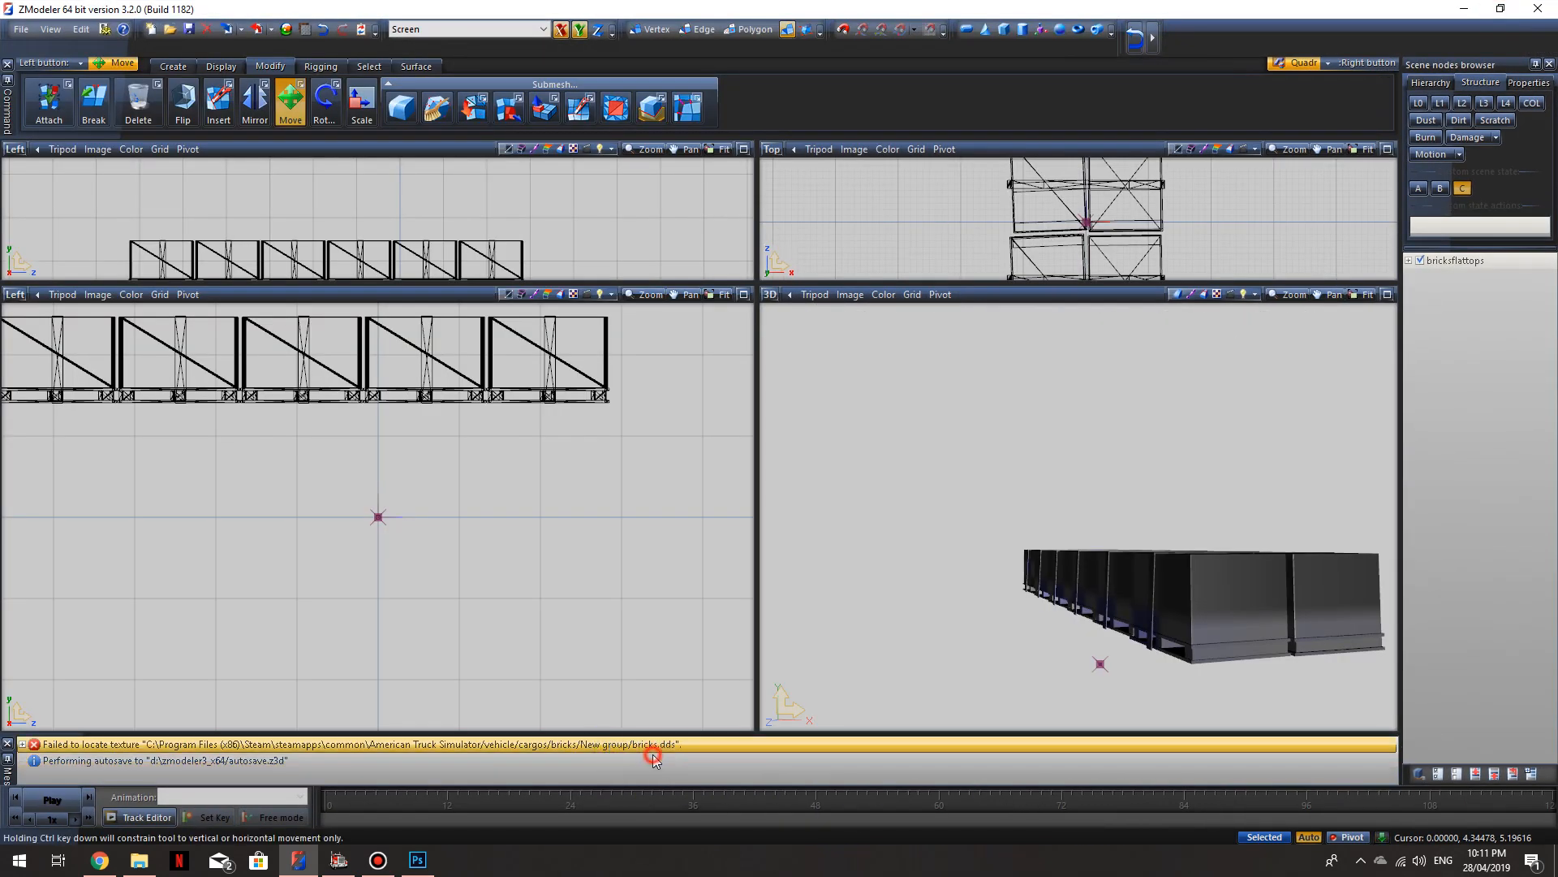
Step: Discard the current scene for a new one and re-import bricksflattops.pmd from the bricks folder
click(21, 29)
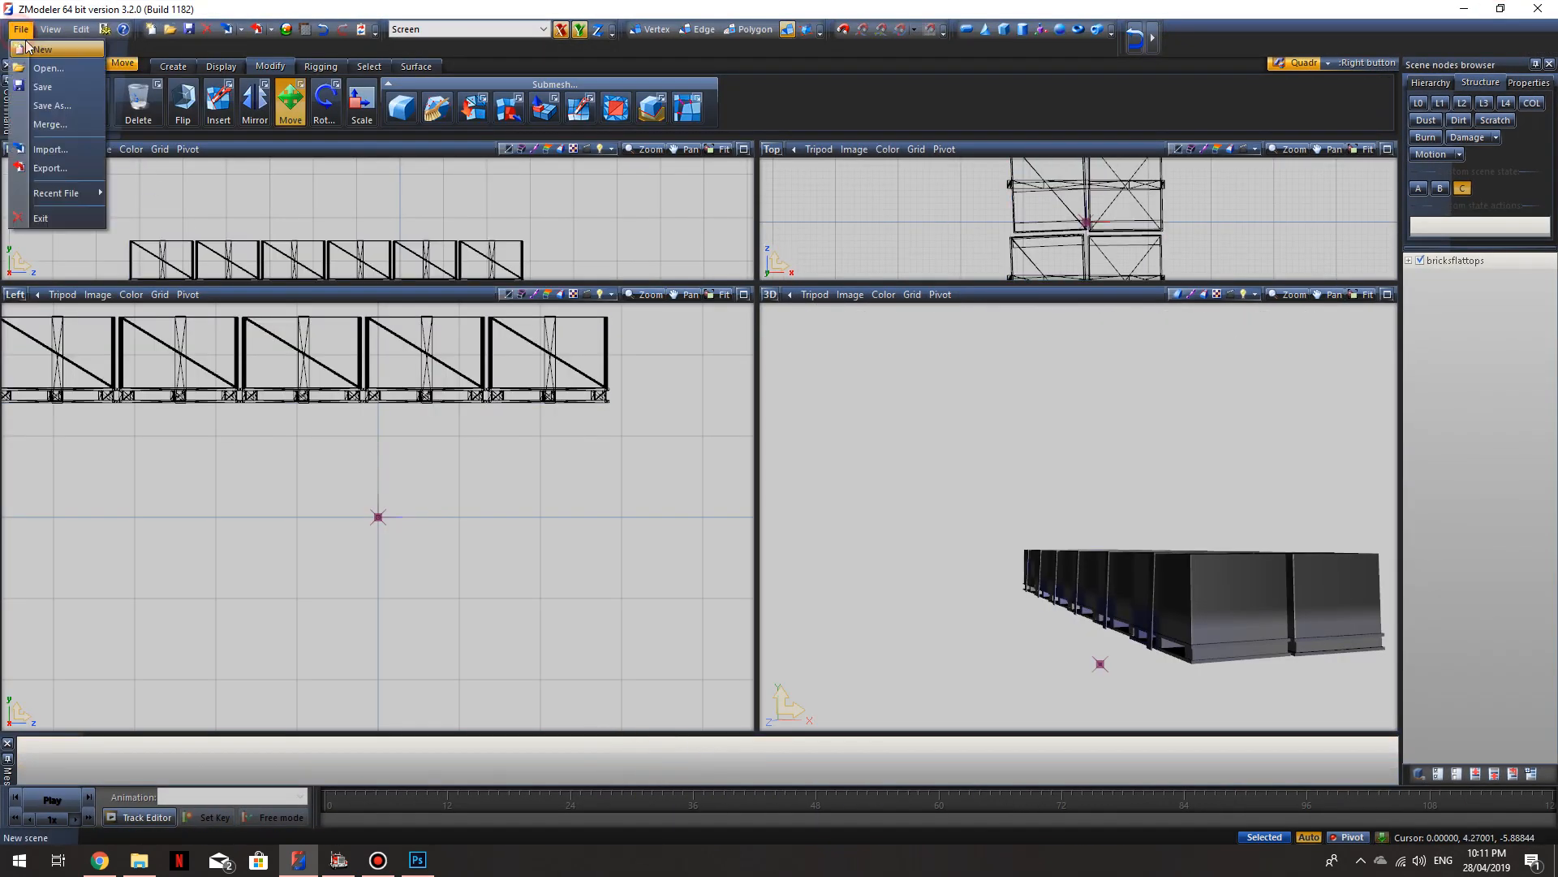
click(29, 48)
click(811, 471)
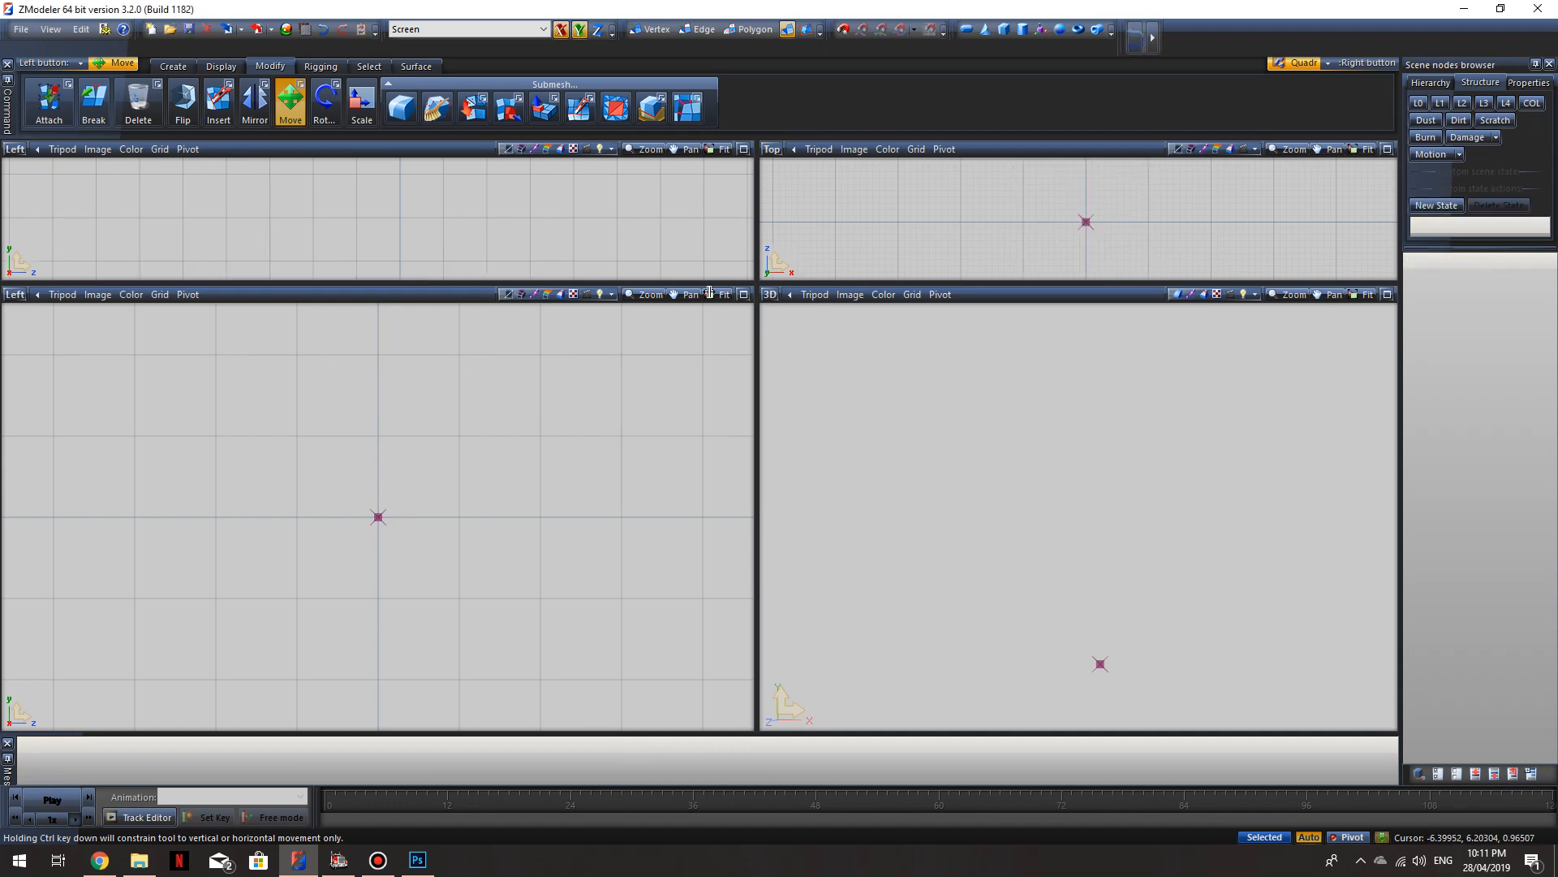
click(22, 30)
click(76, 152)
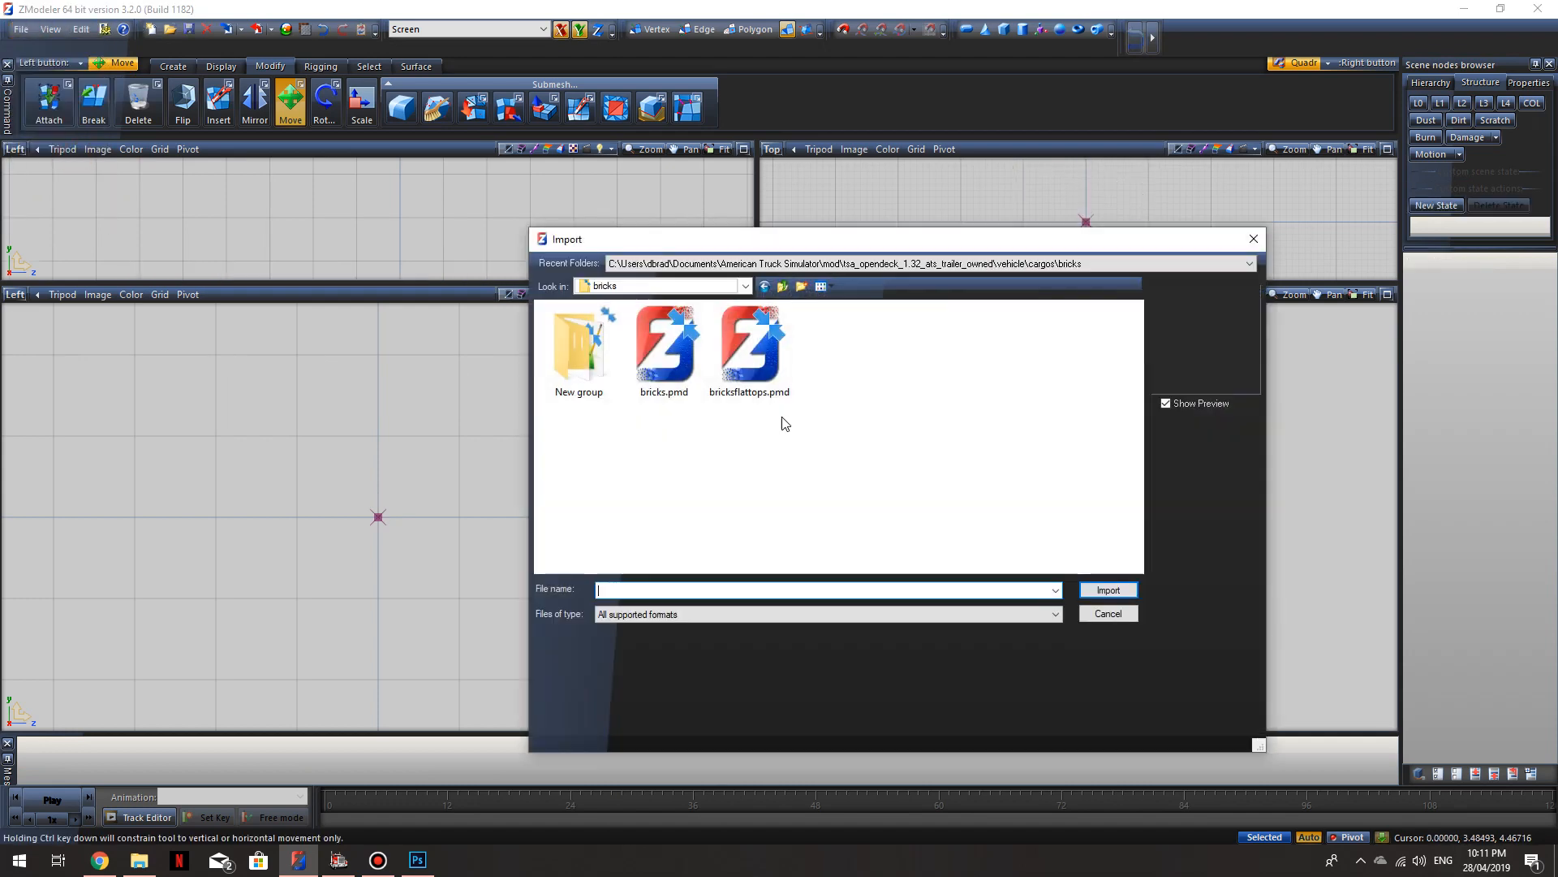
click(749, 373)
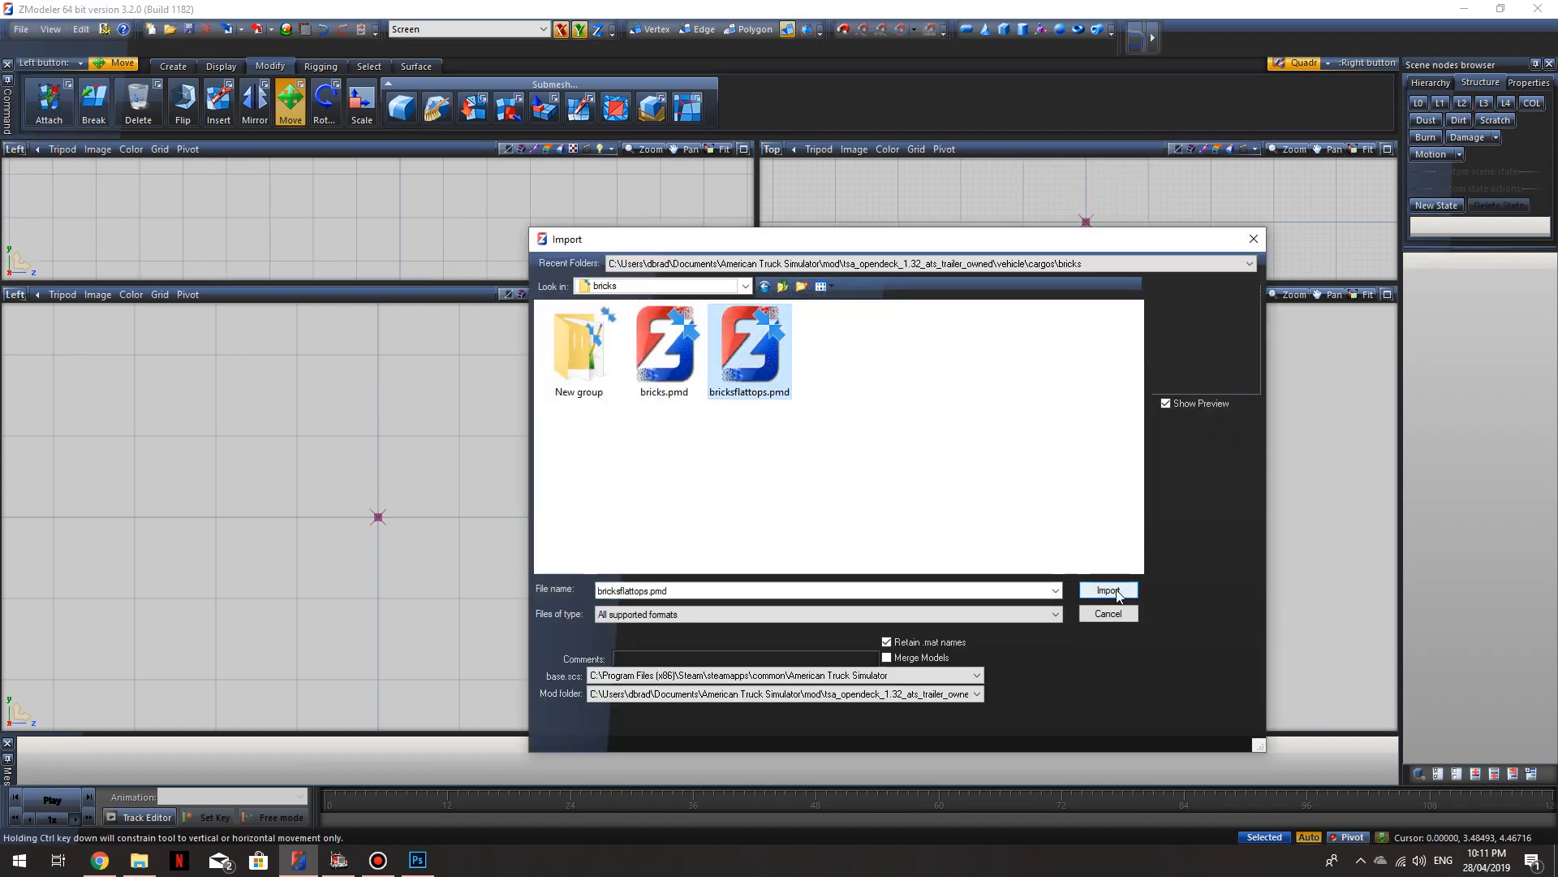
click(1109, 591)
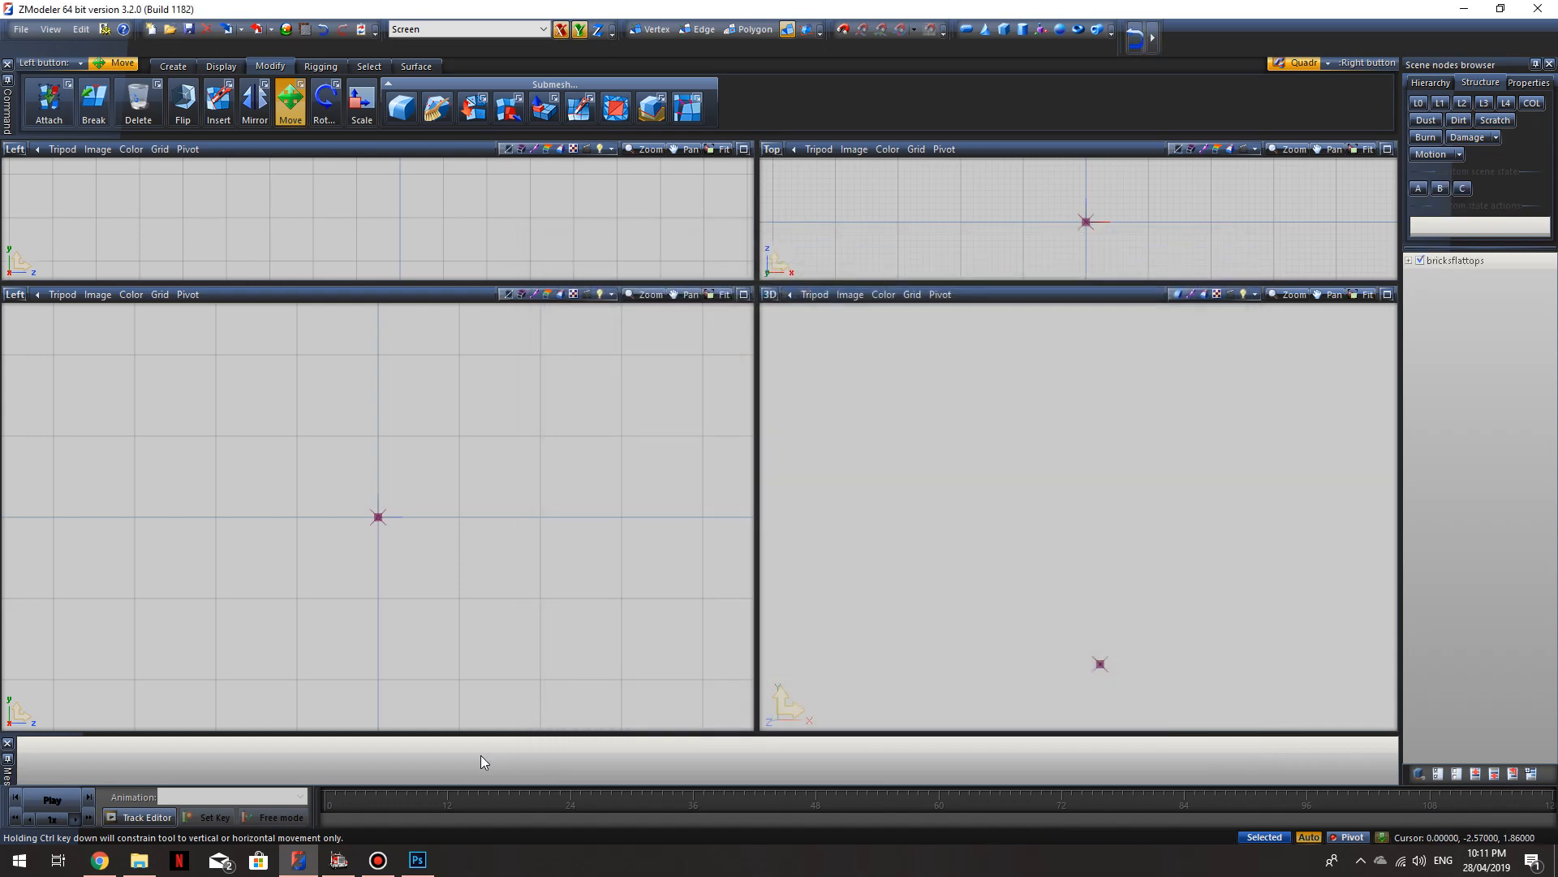
Step: Show scene state C of the re-imported model and inspect the brick textures up close in the 3D view
click(1463, 189)
middle_drag(1226, 509, 1125, 494)
scroll(1130, 573, up, 5)
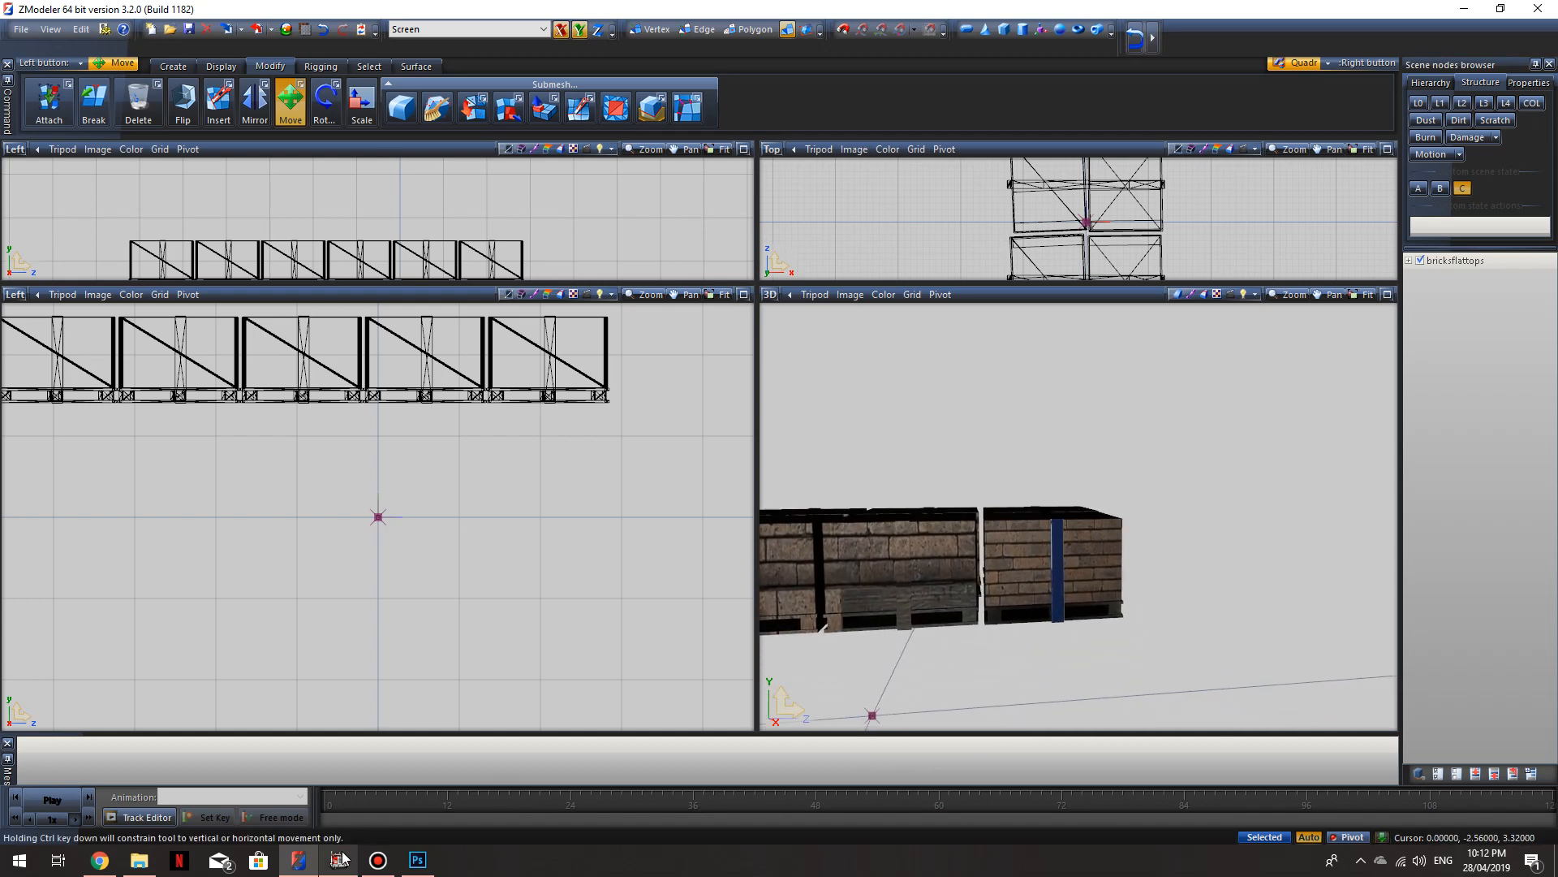
Step: Switch to American Truck Simulator and continue the game with the already selected profile
mouse_move(341, 860)
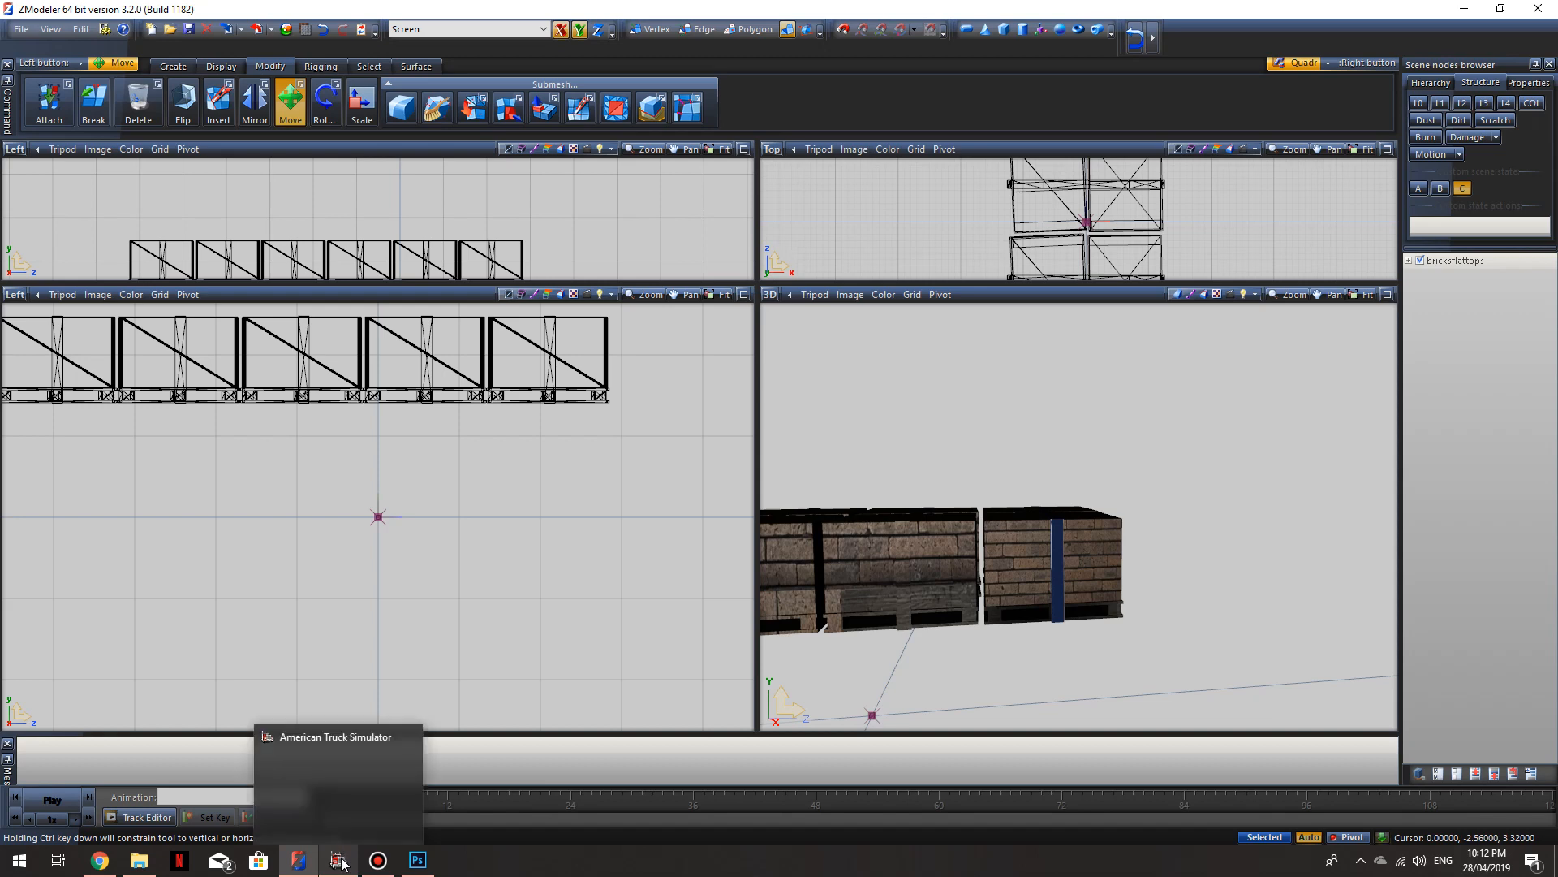
click(342, 860)
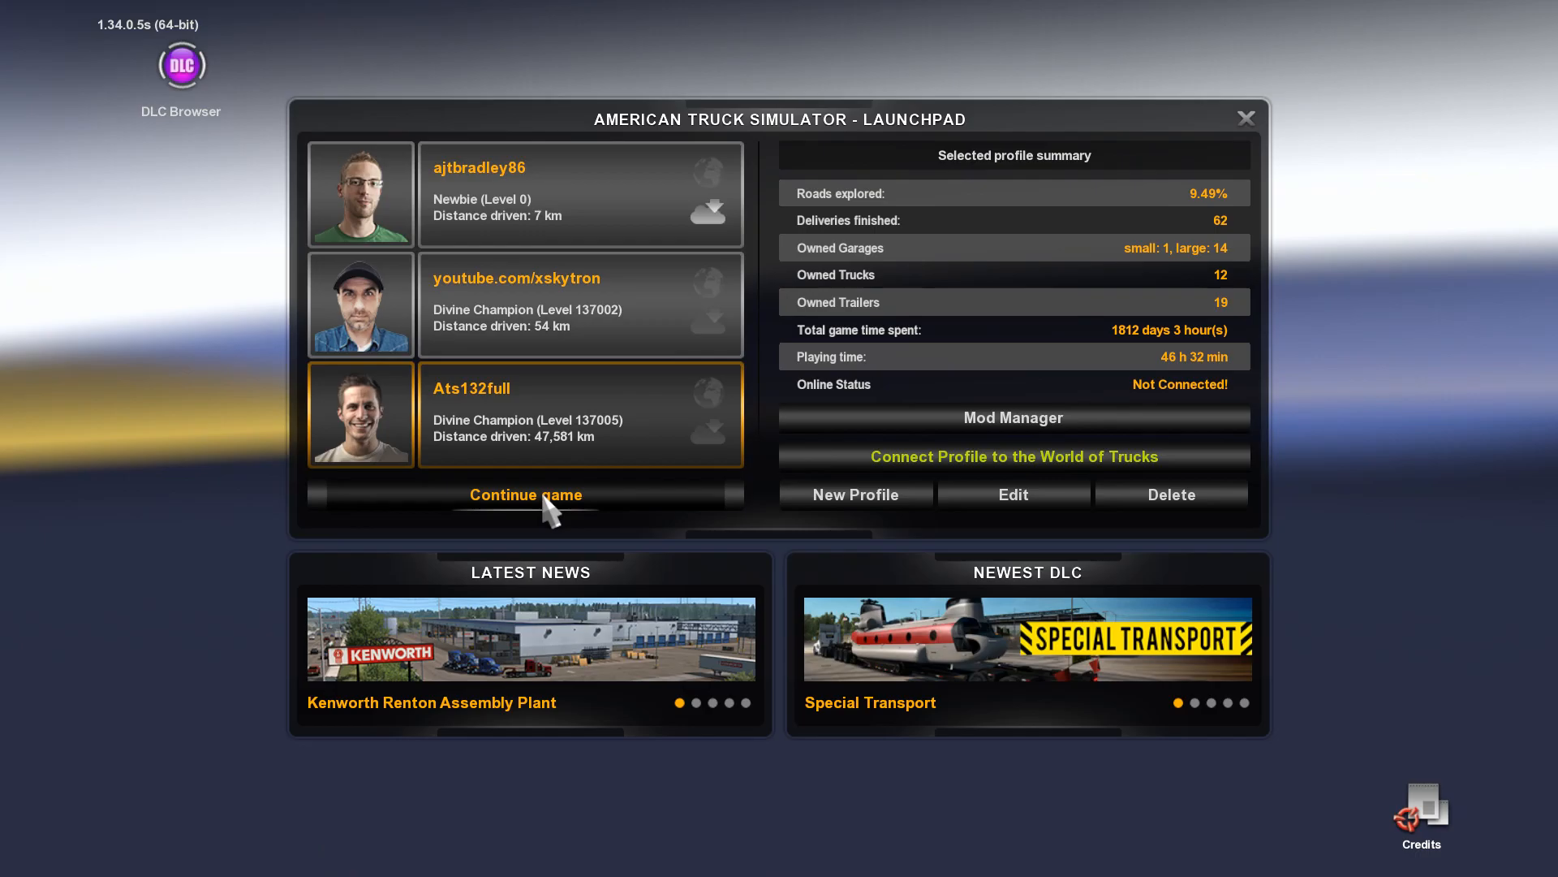
click(544, 499)
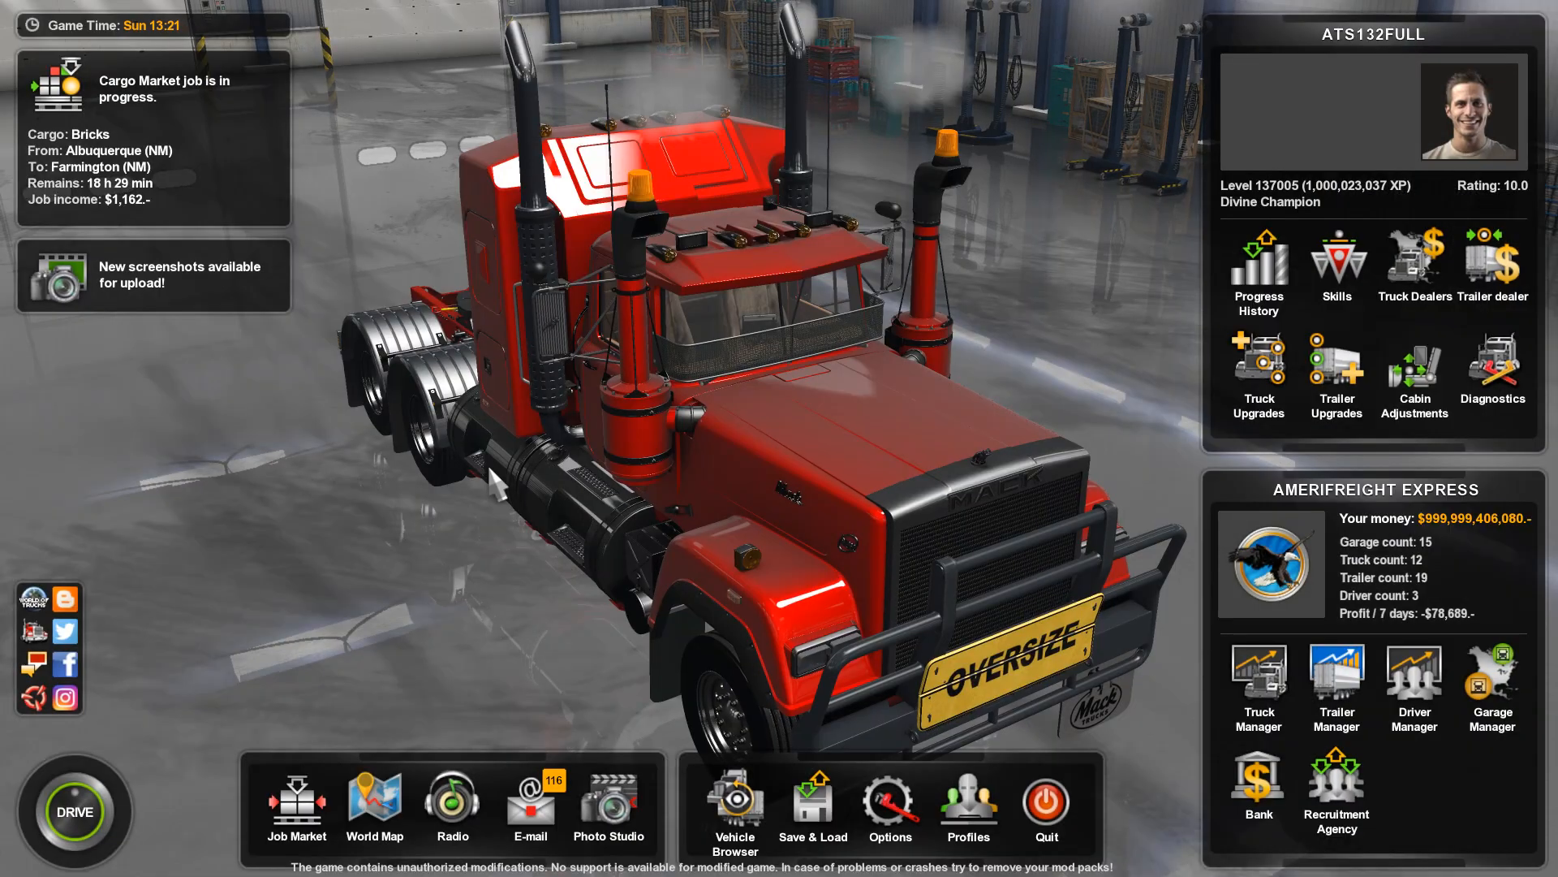
Step: Enter the driving view and bring the outside camera round to the side of the trailer loaded with bricks
click(70, 802)
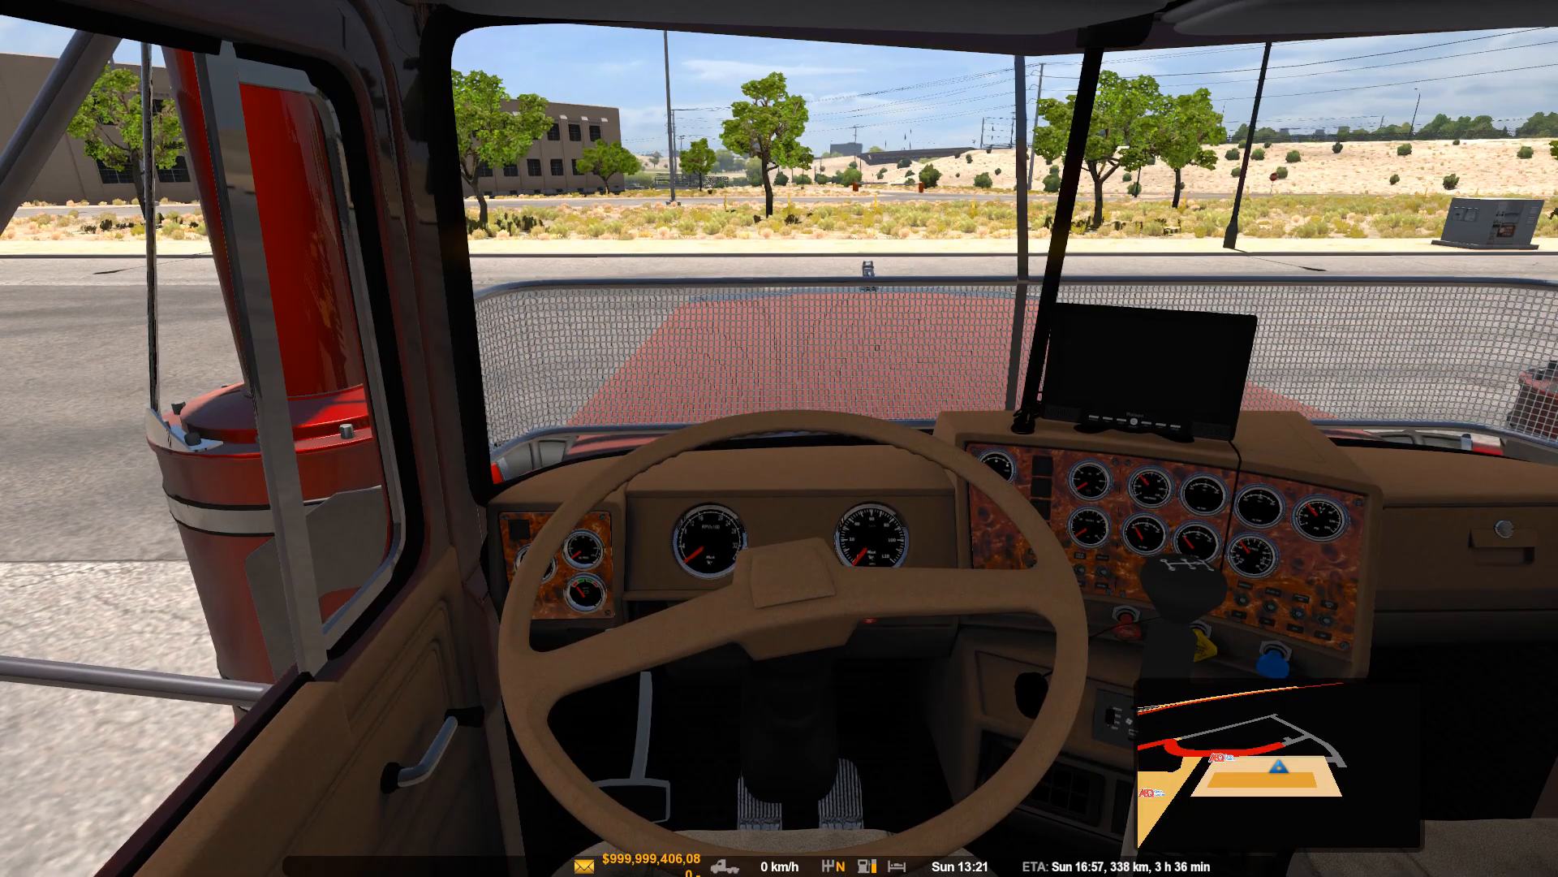
key(2)
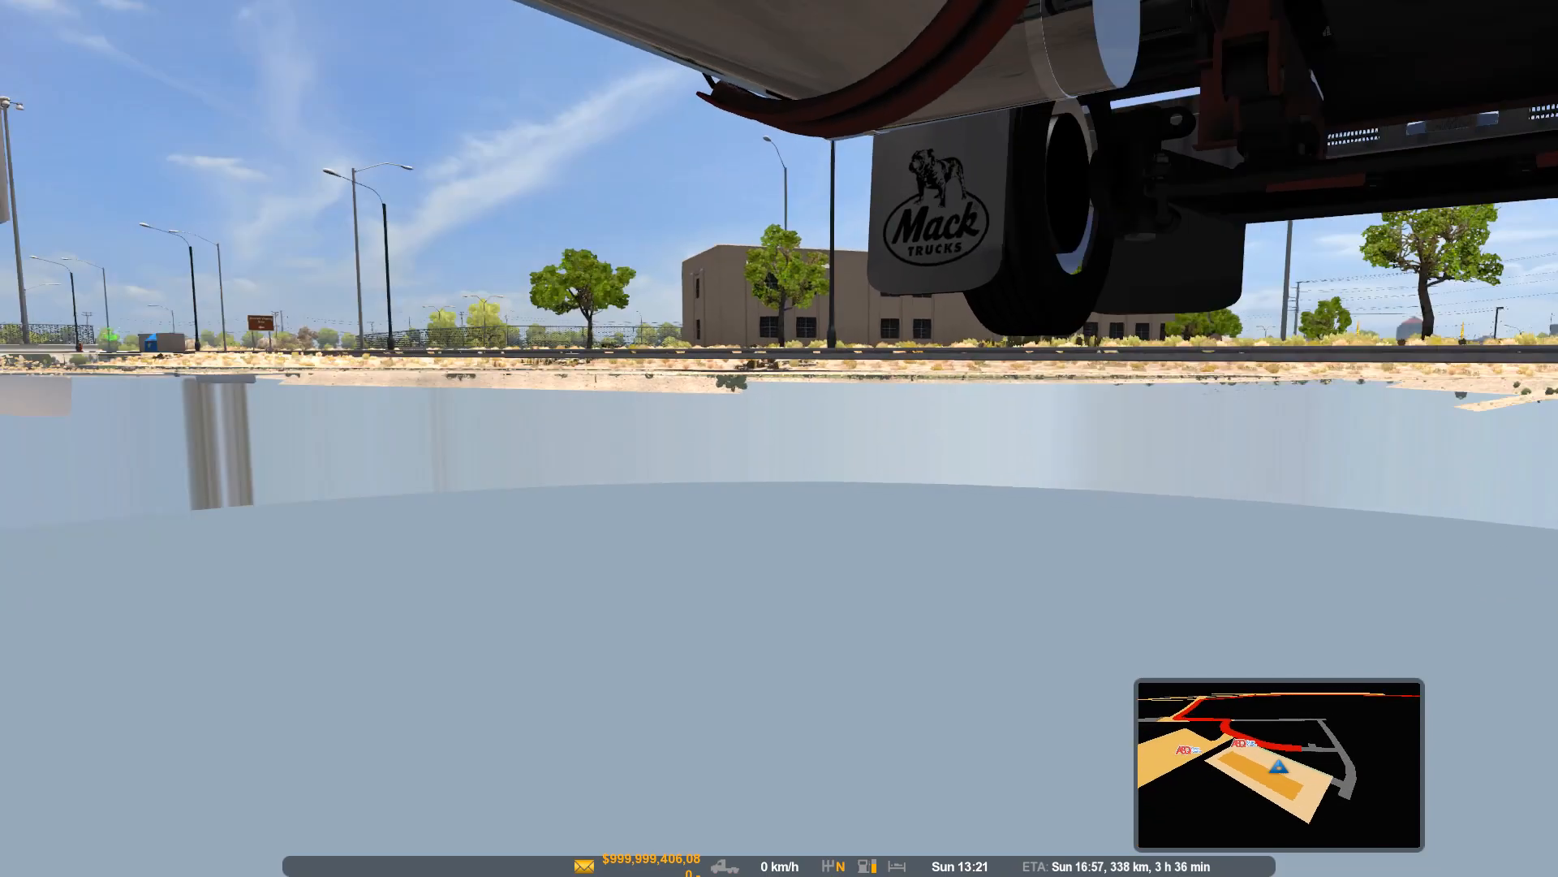
key(KP_5)
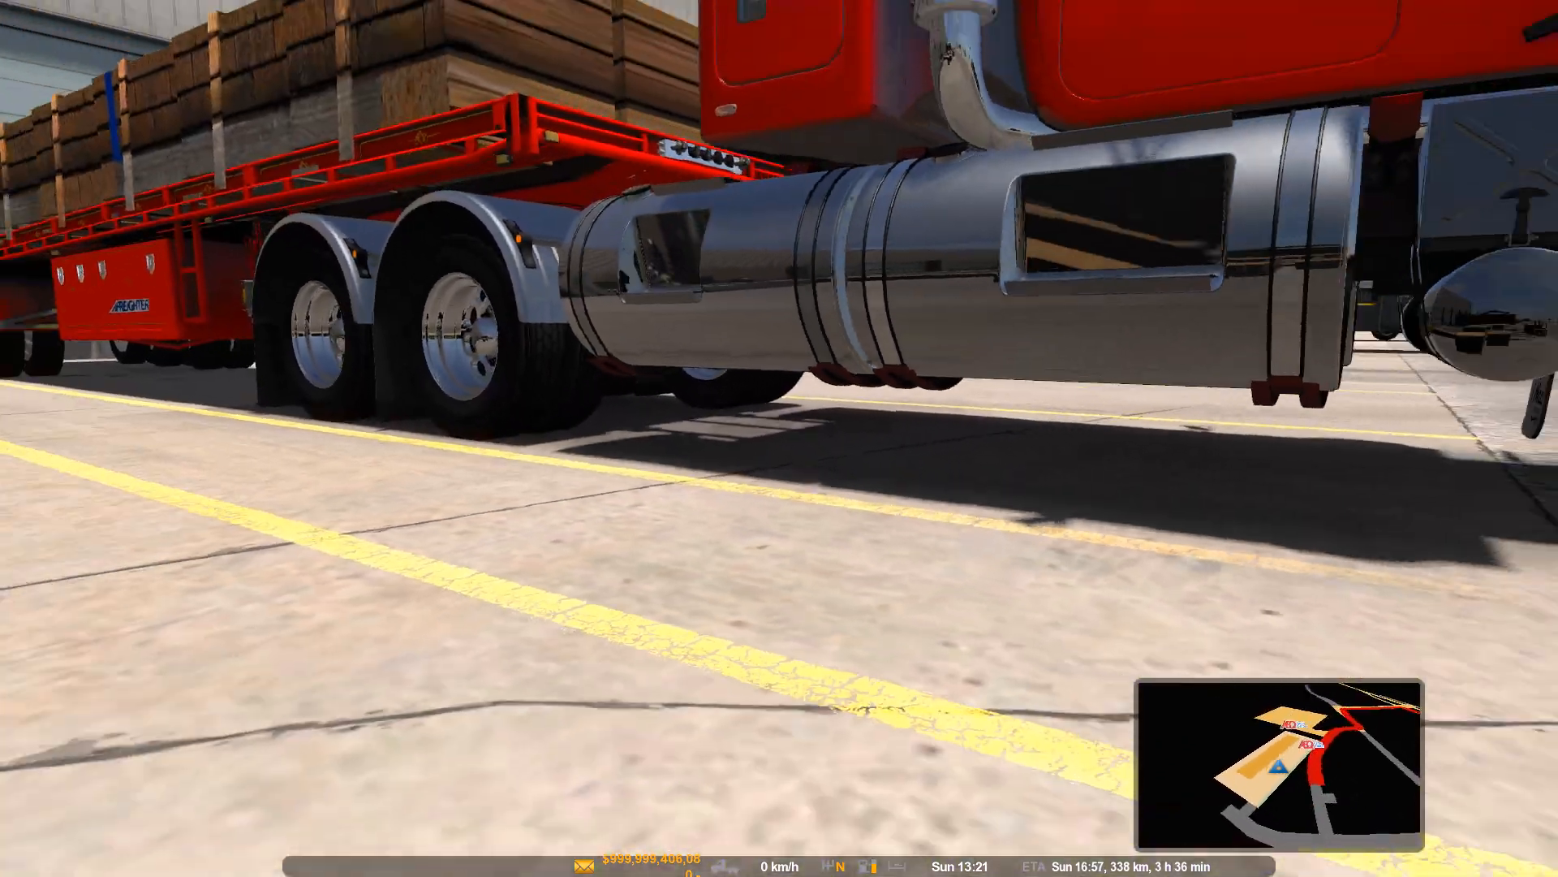
key(KP_4)
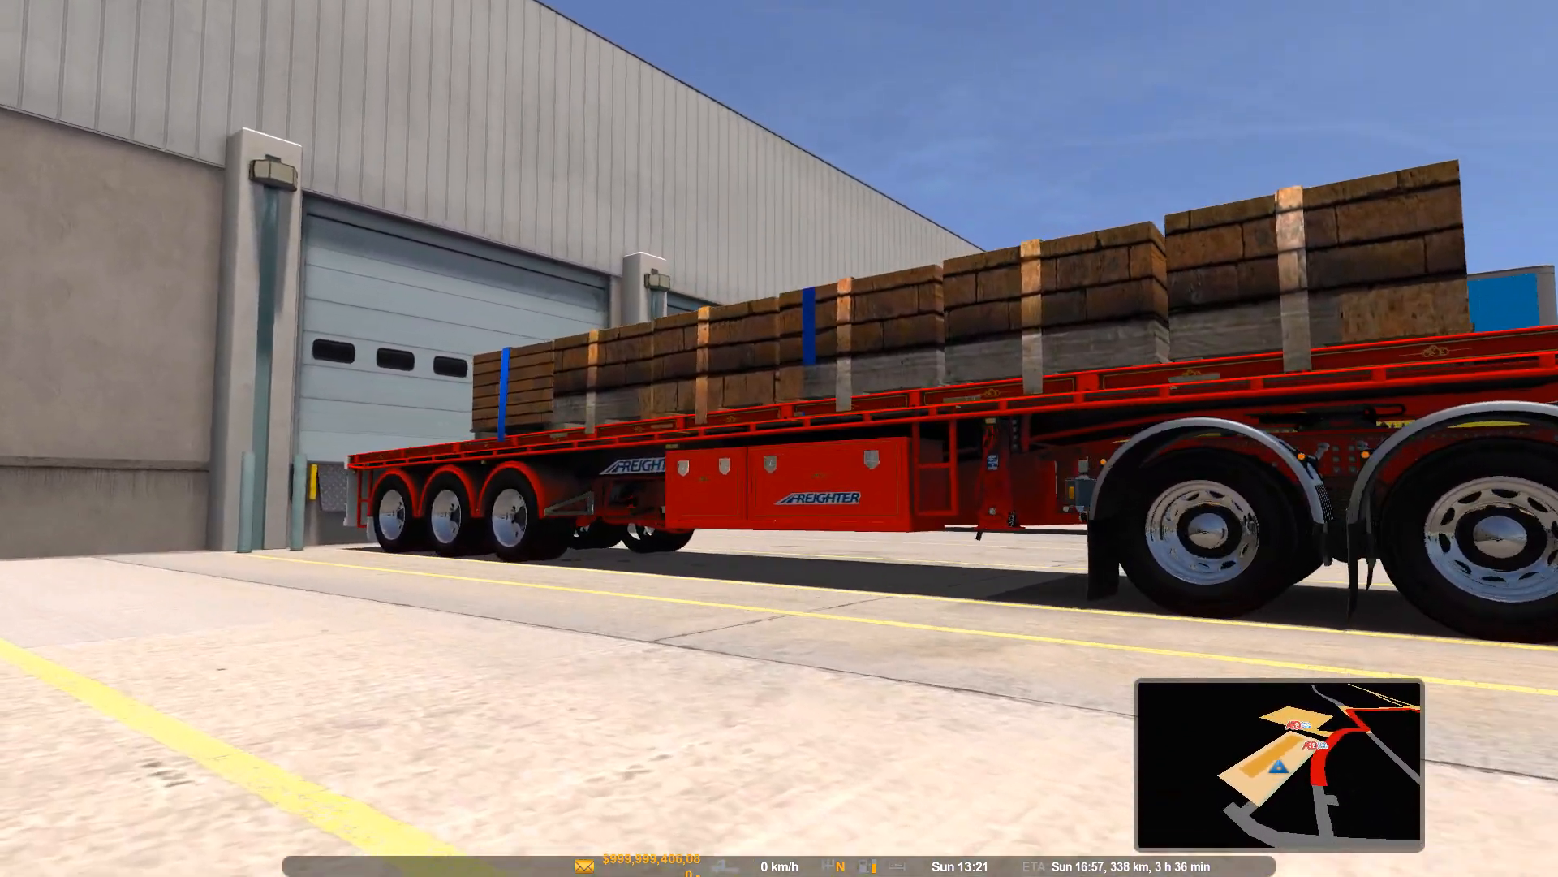
key(KP_4)
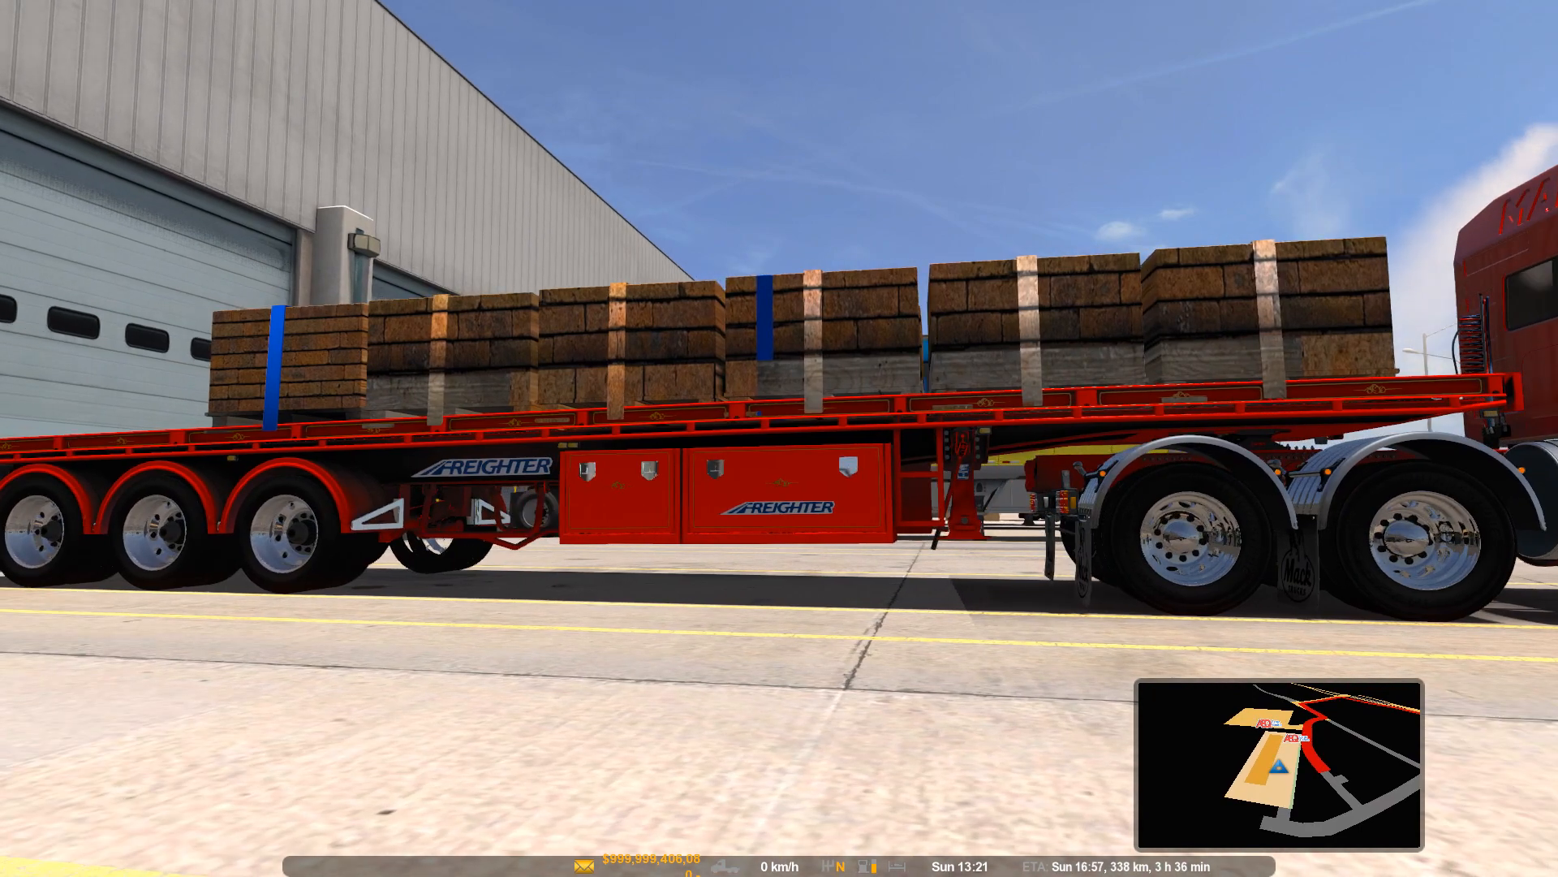
key(KP_4)
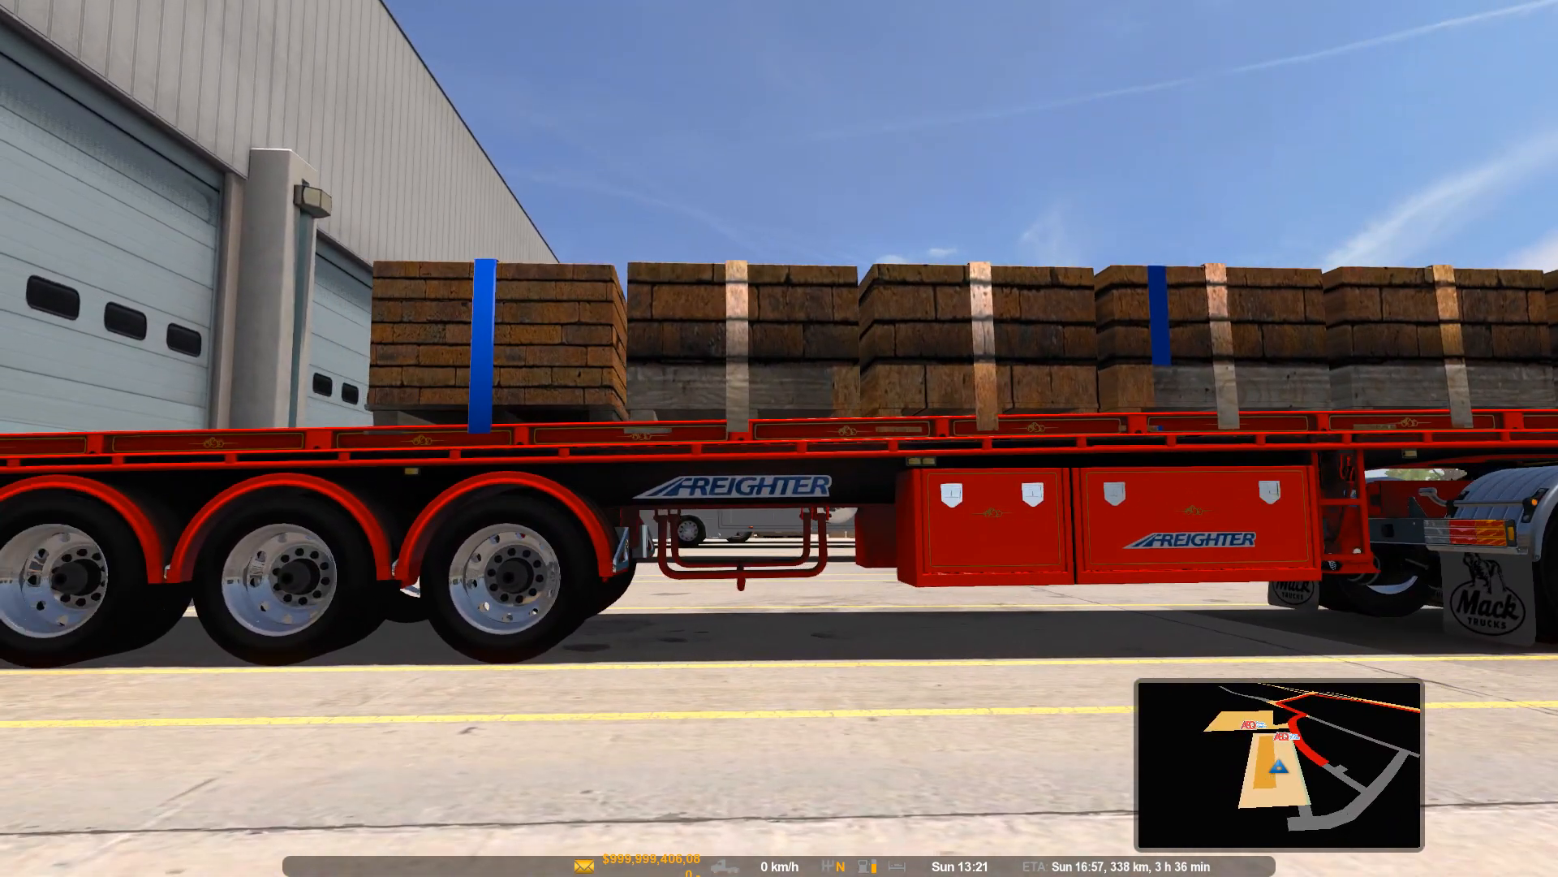
Step: Examine the brick texture up close on the side and end faces of the rearmost pallet with the blue strap
key(KP_8)
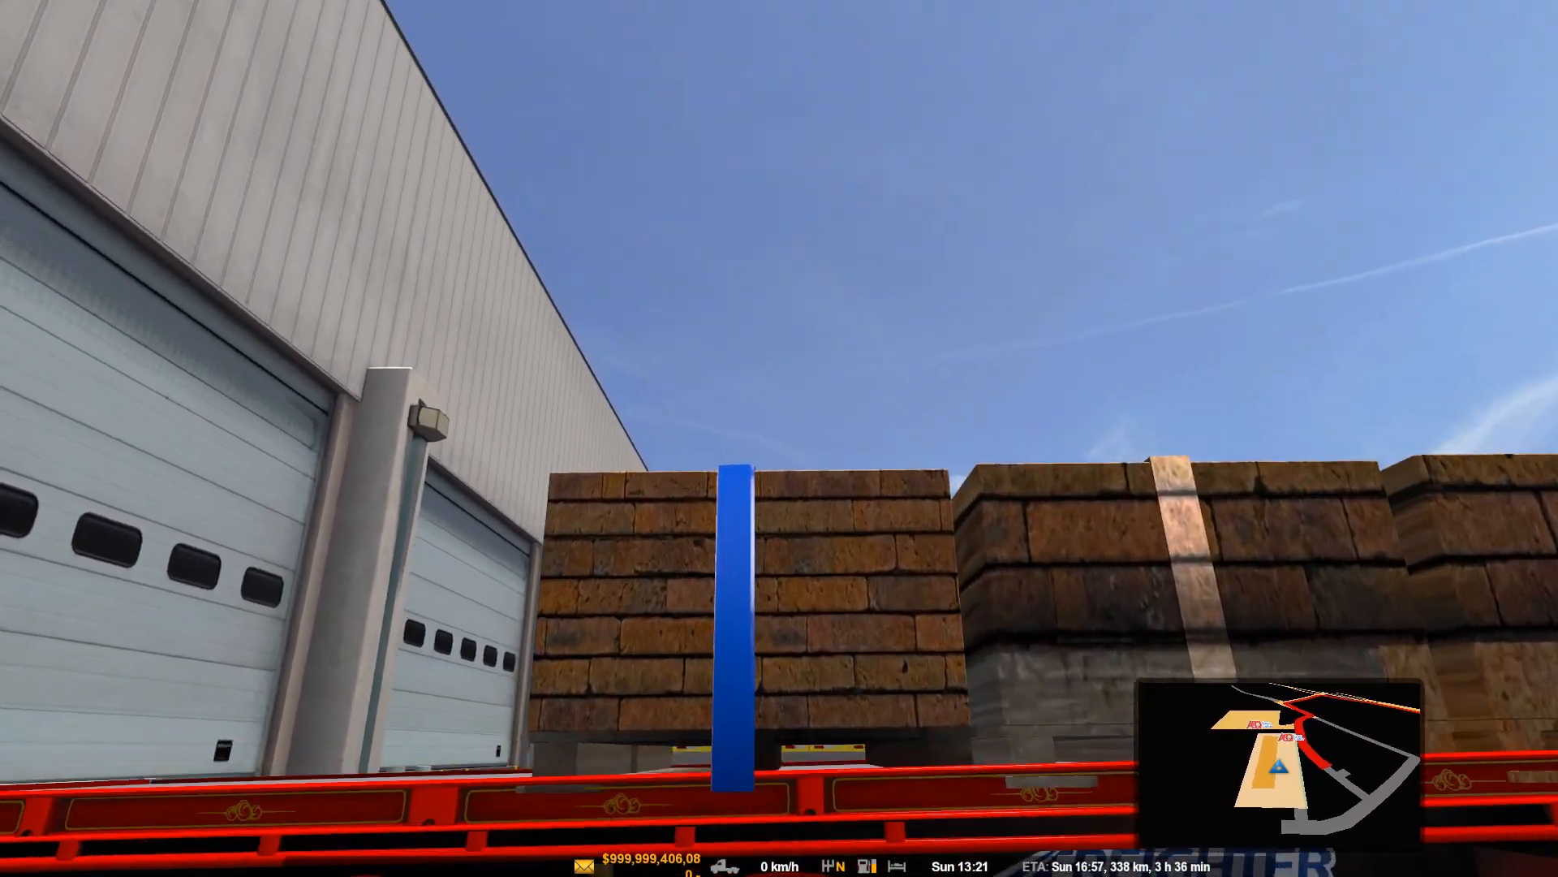
key(KP_2)
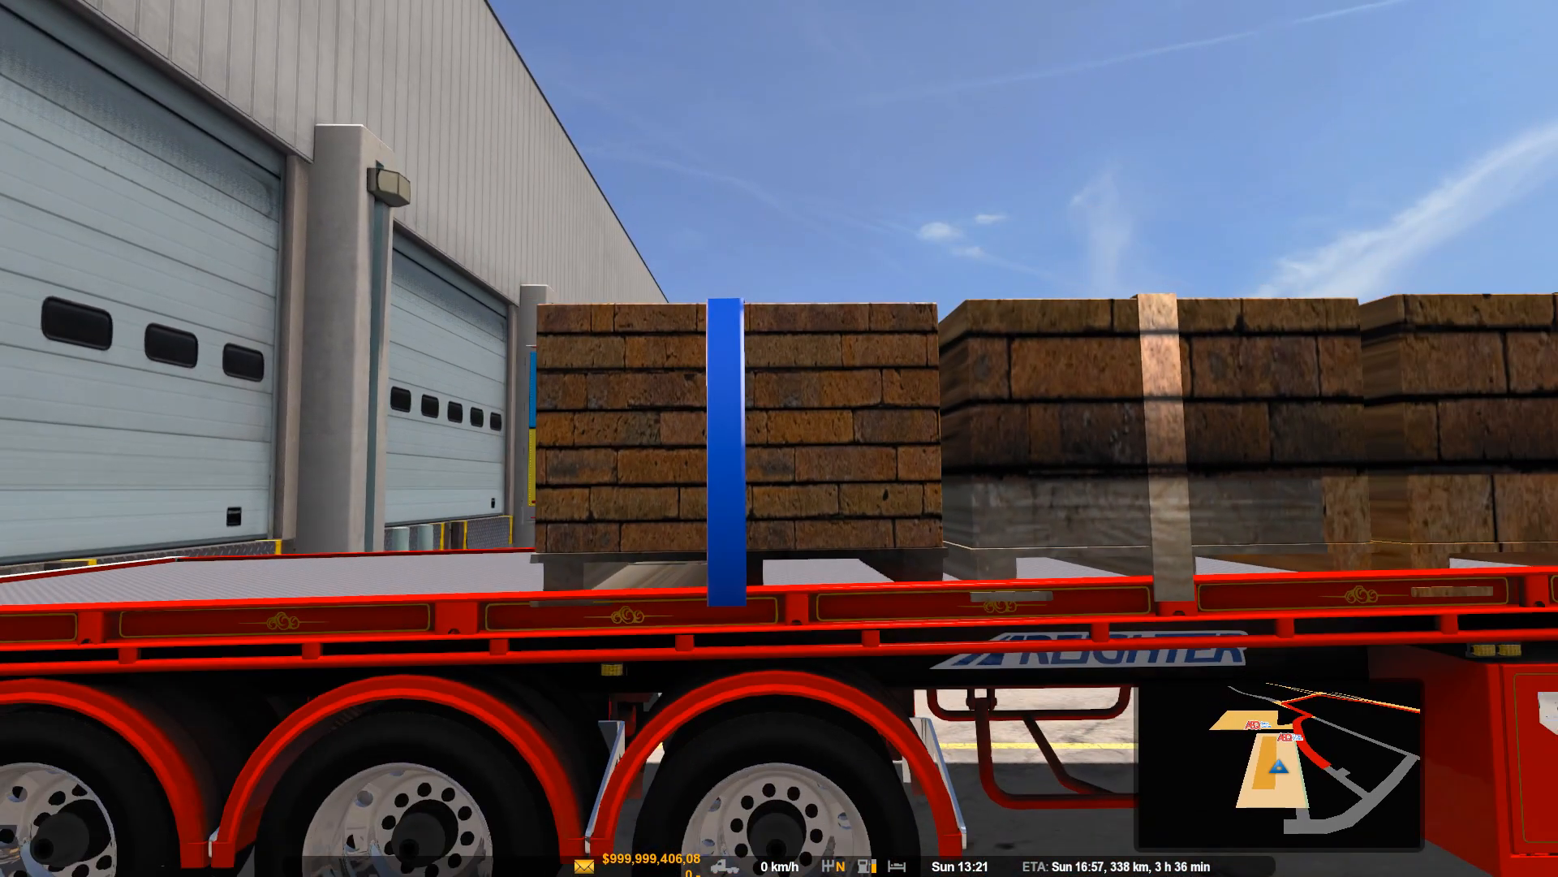
key(KP_4)
key(KP_4)
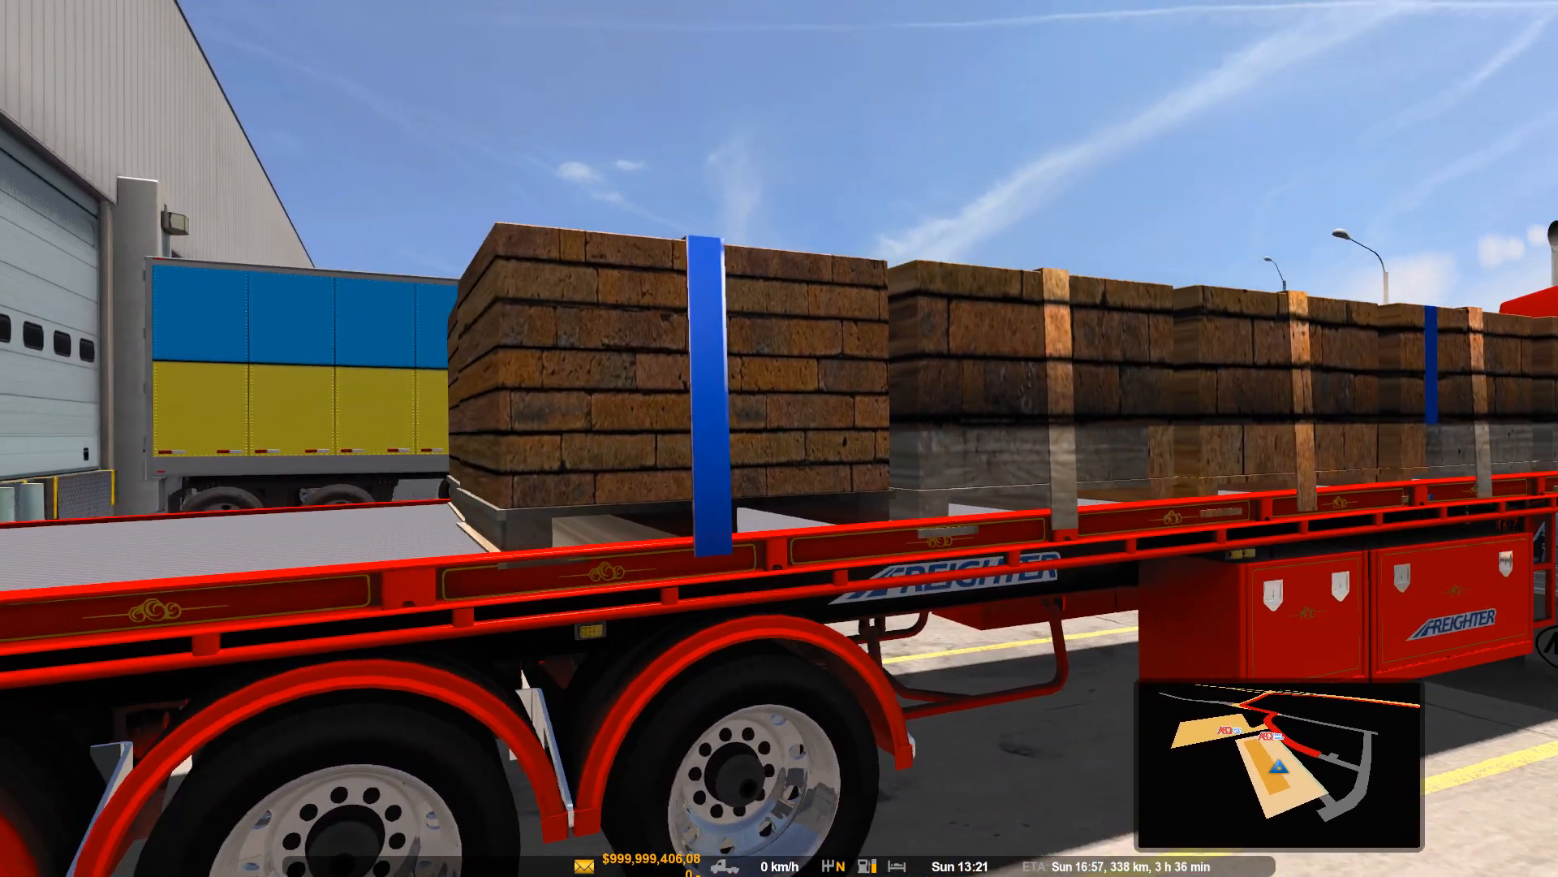
key(KP_4)
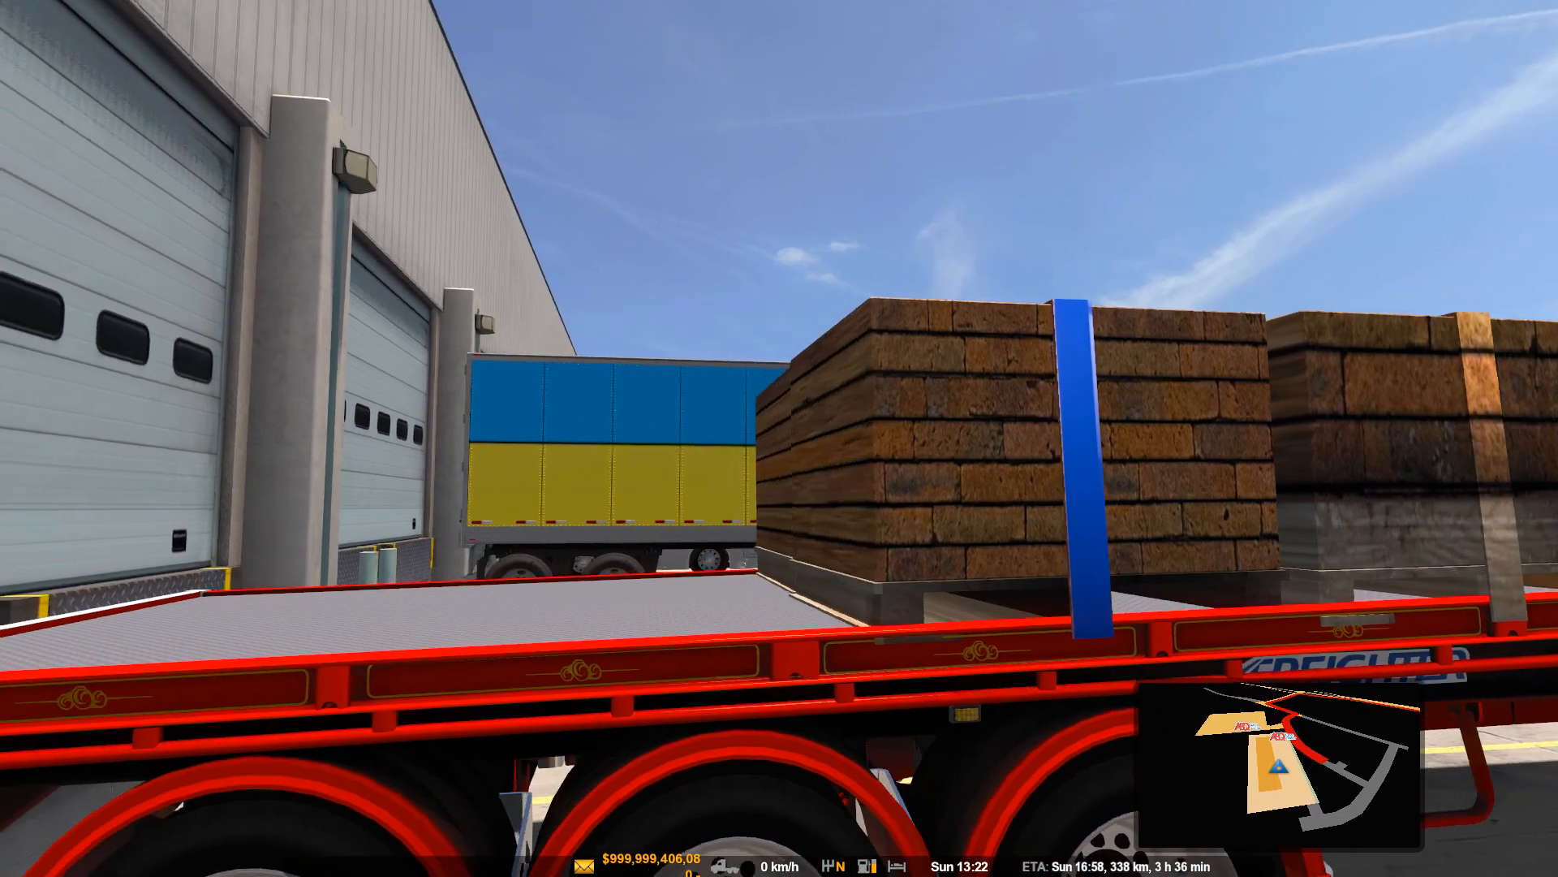
key(KP_4)
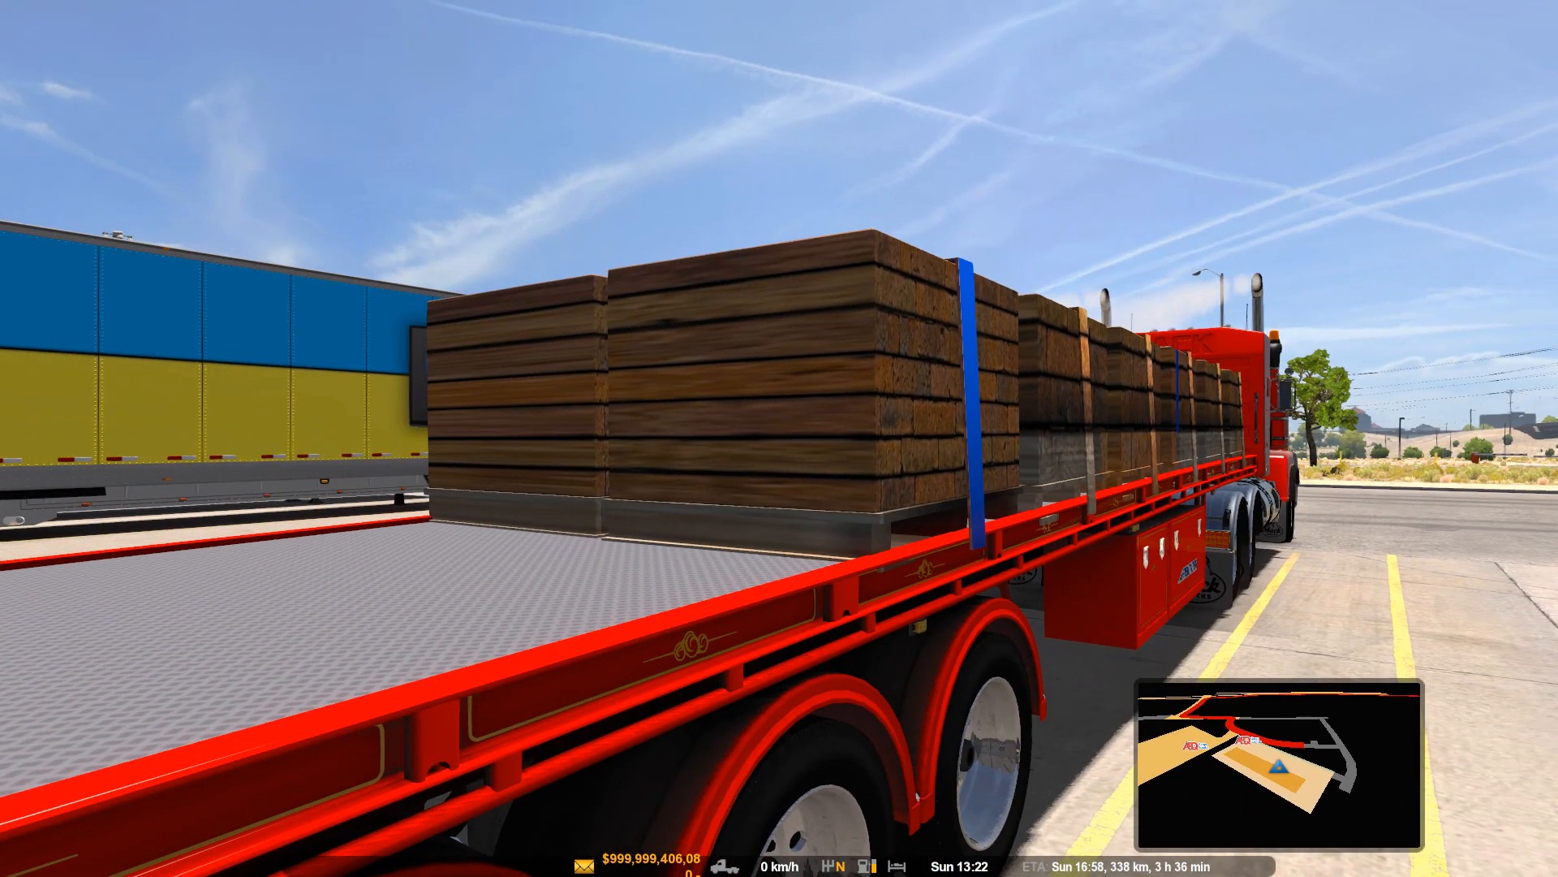
key(KP_6)
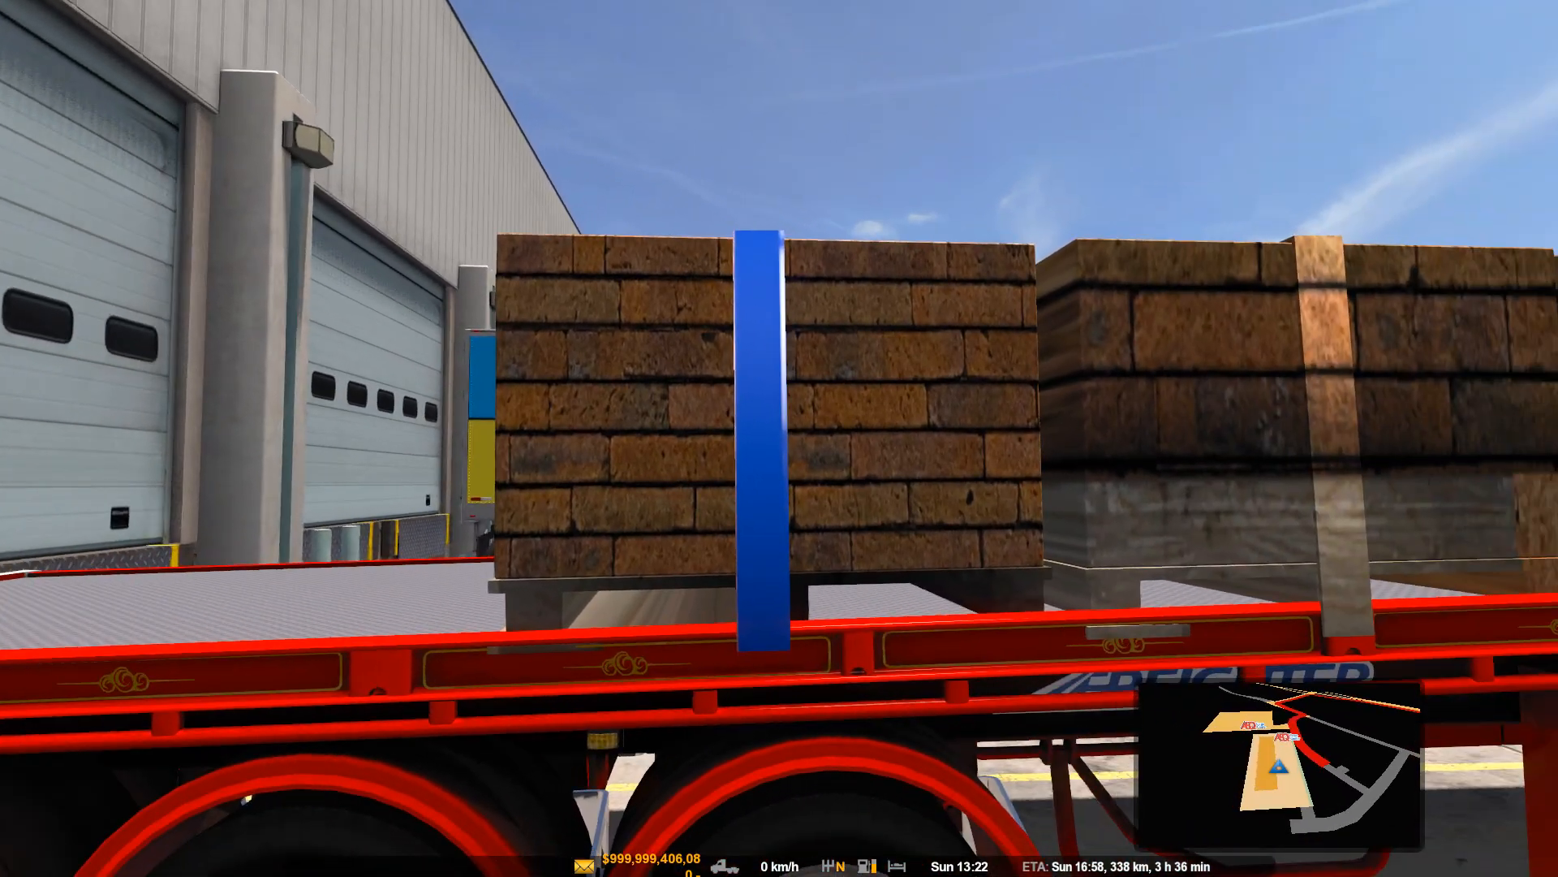
key(KP_8)
key(KP_6)
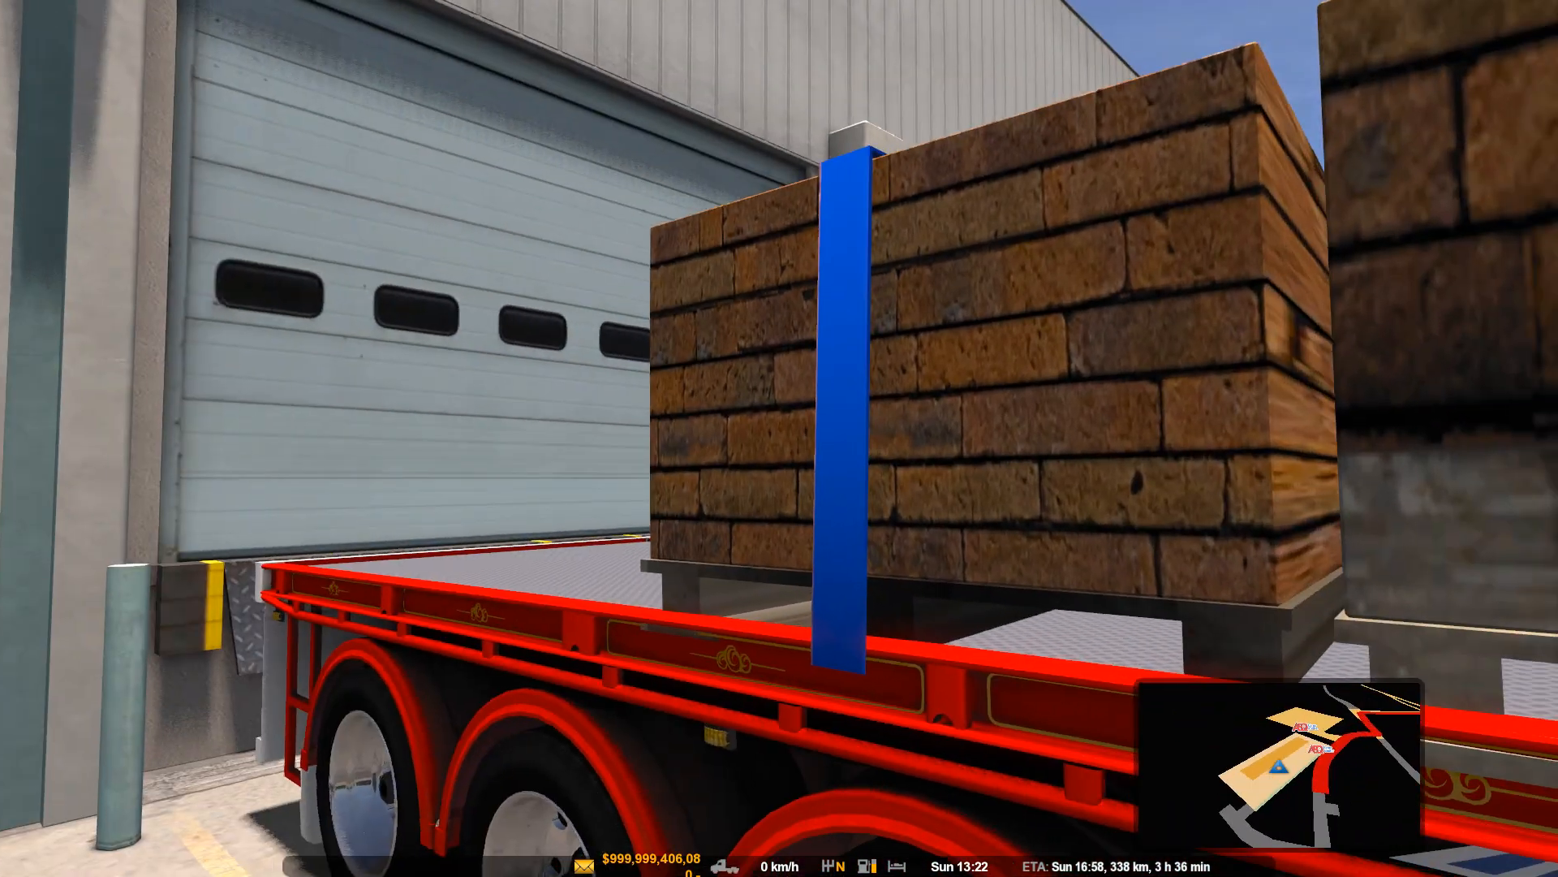
key(KP_8)
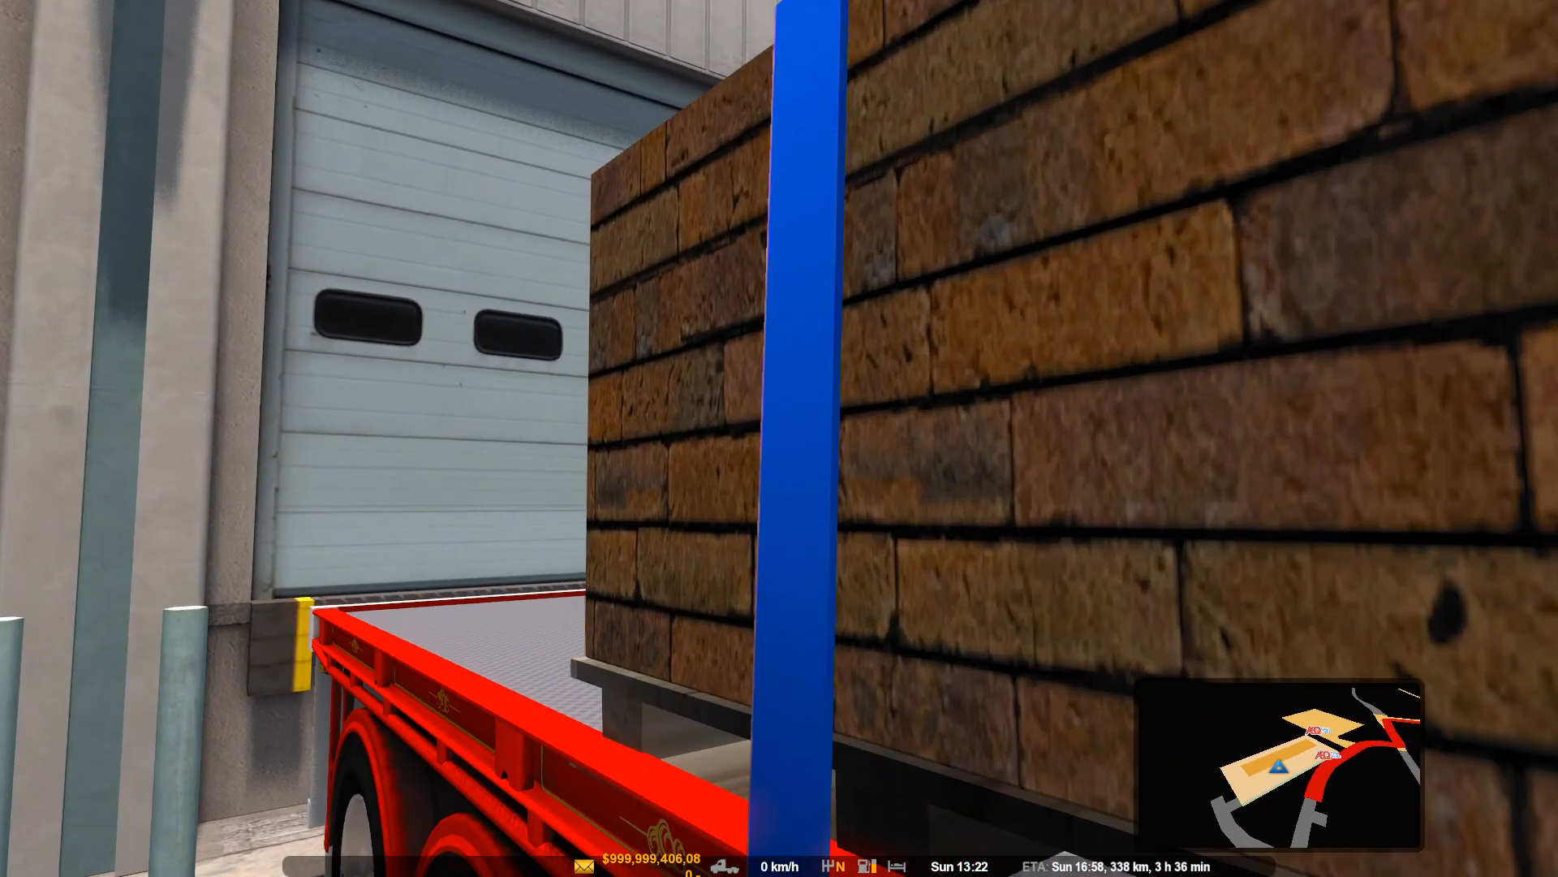
key(KP_5)
key(KP_4)
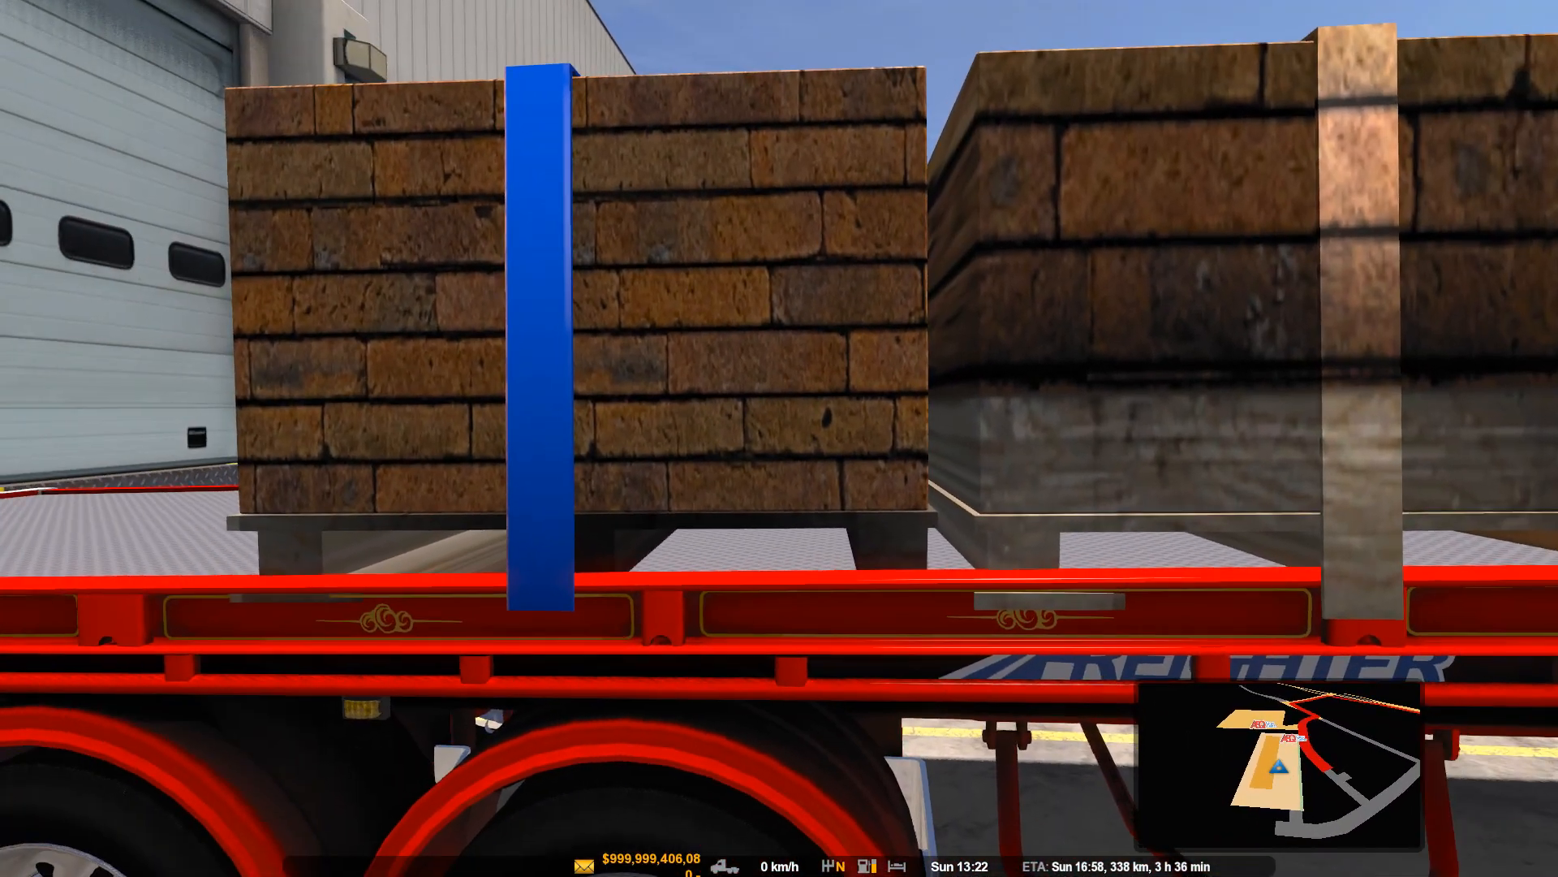
Step: Inspect the top faces of the rear brick stacks and the blue strap running over them from above the trailer deck
key(KP_5)
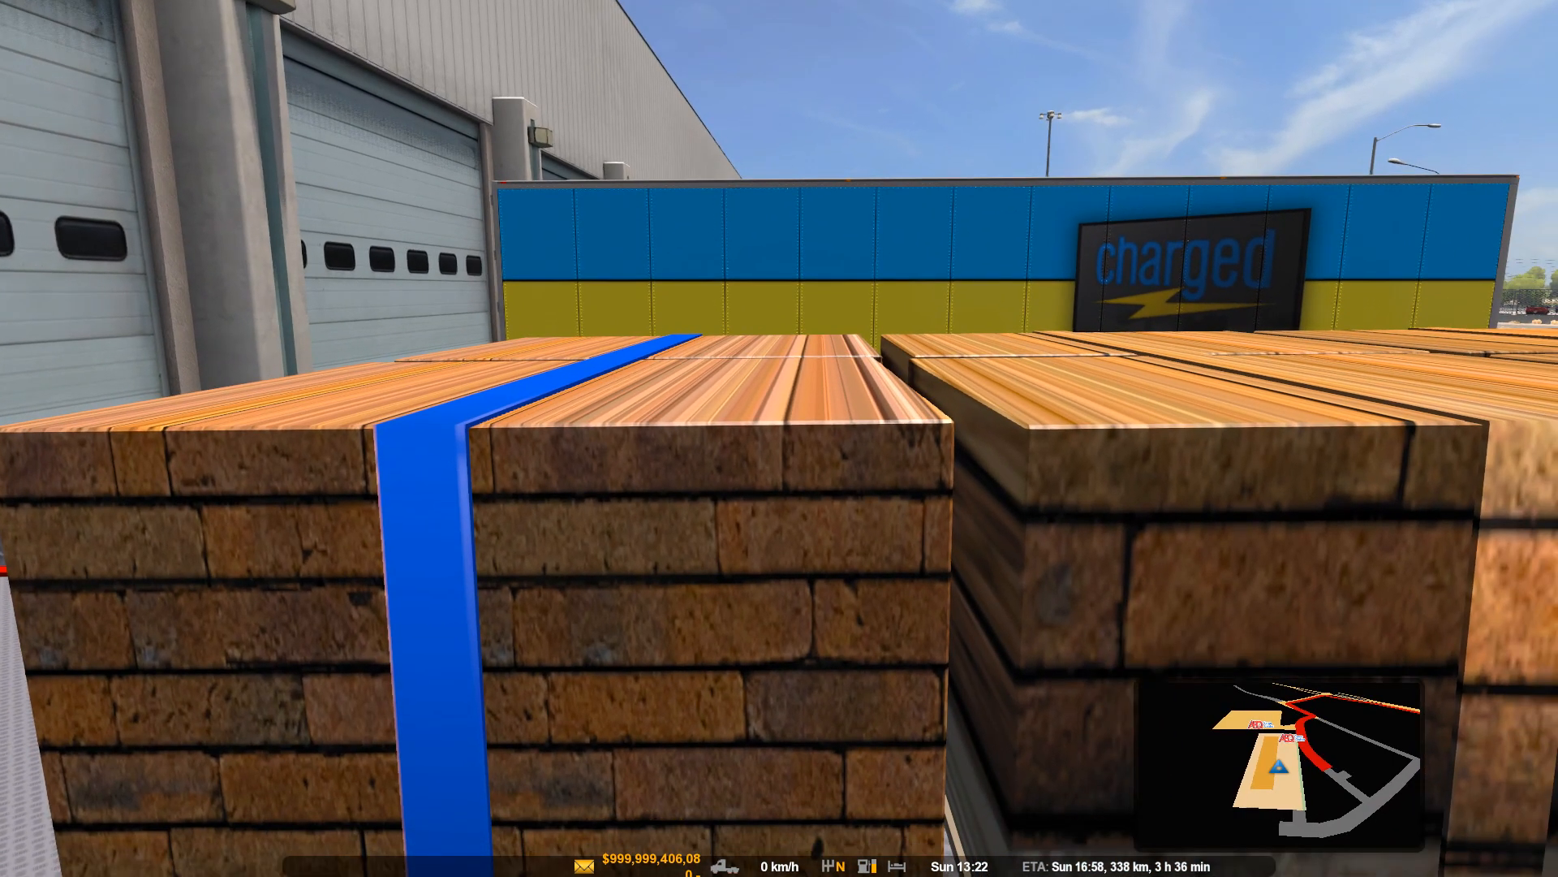
key(KP_5)
key(KP_8)
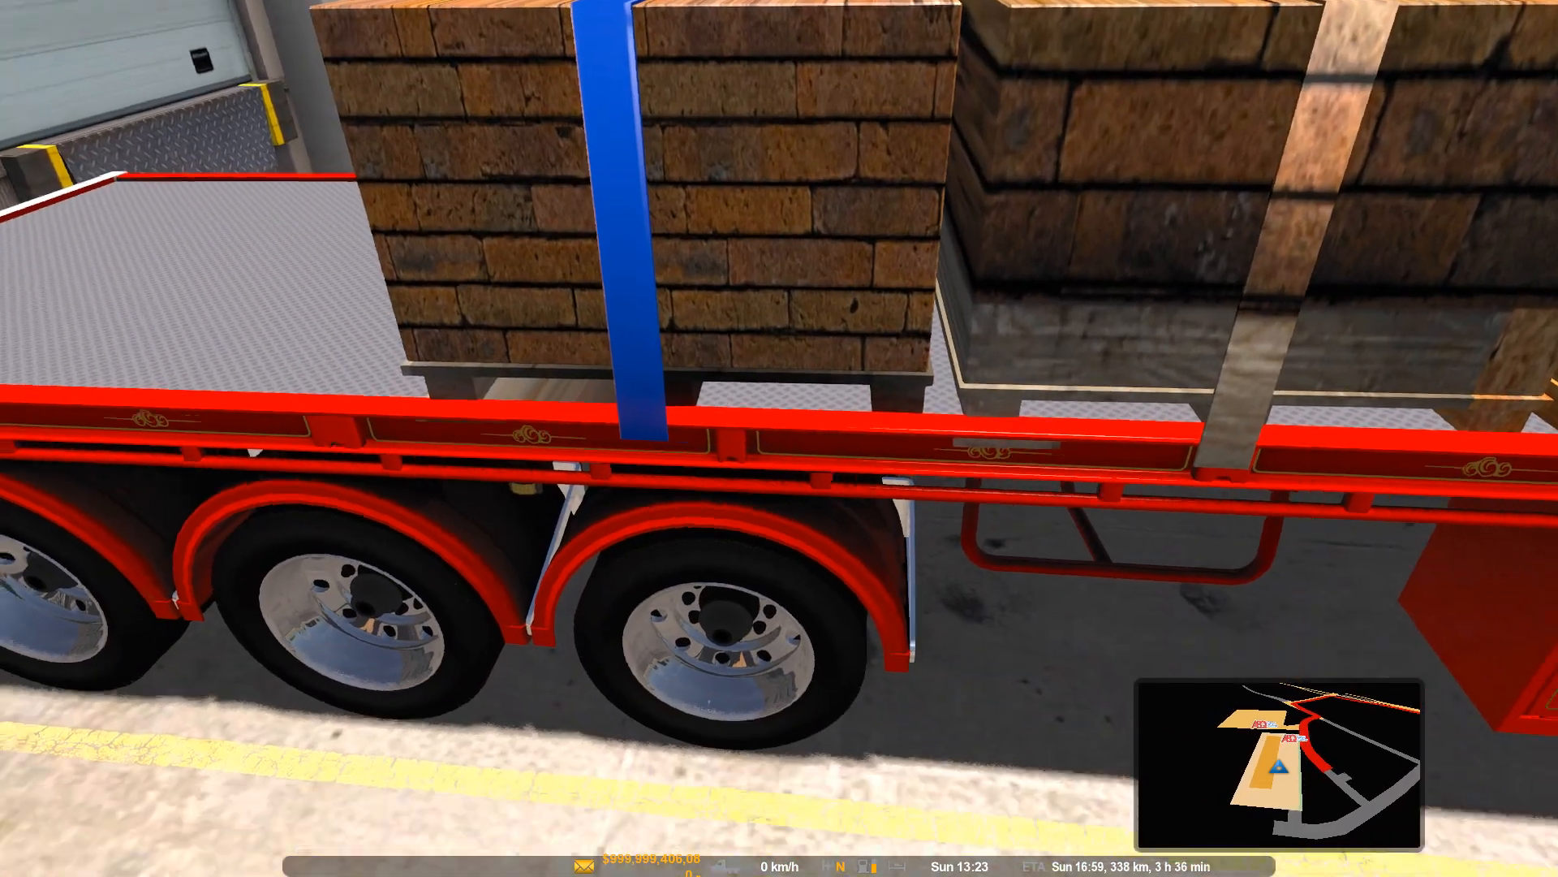
key(KP_8)
key(KP_5)
key(KP_6)
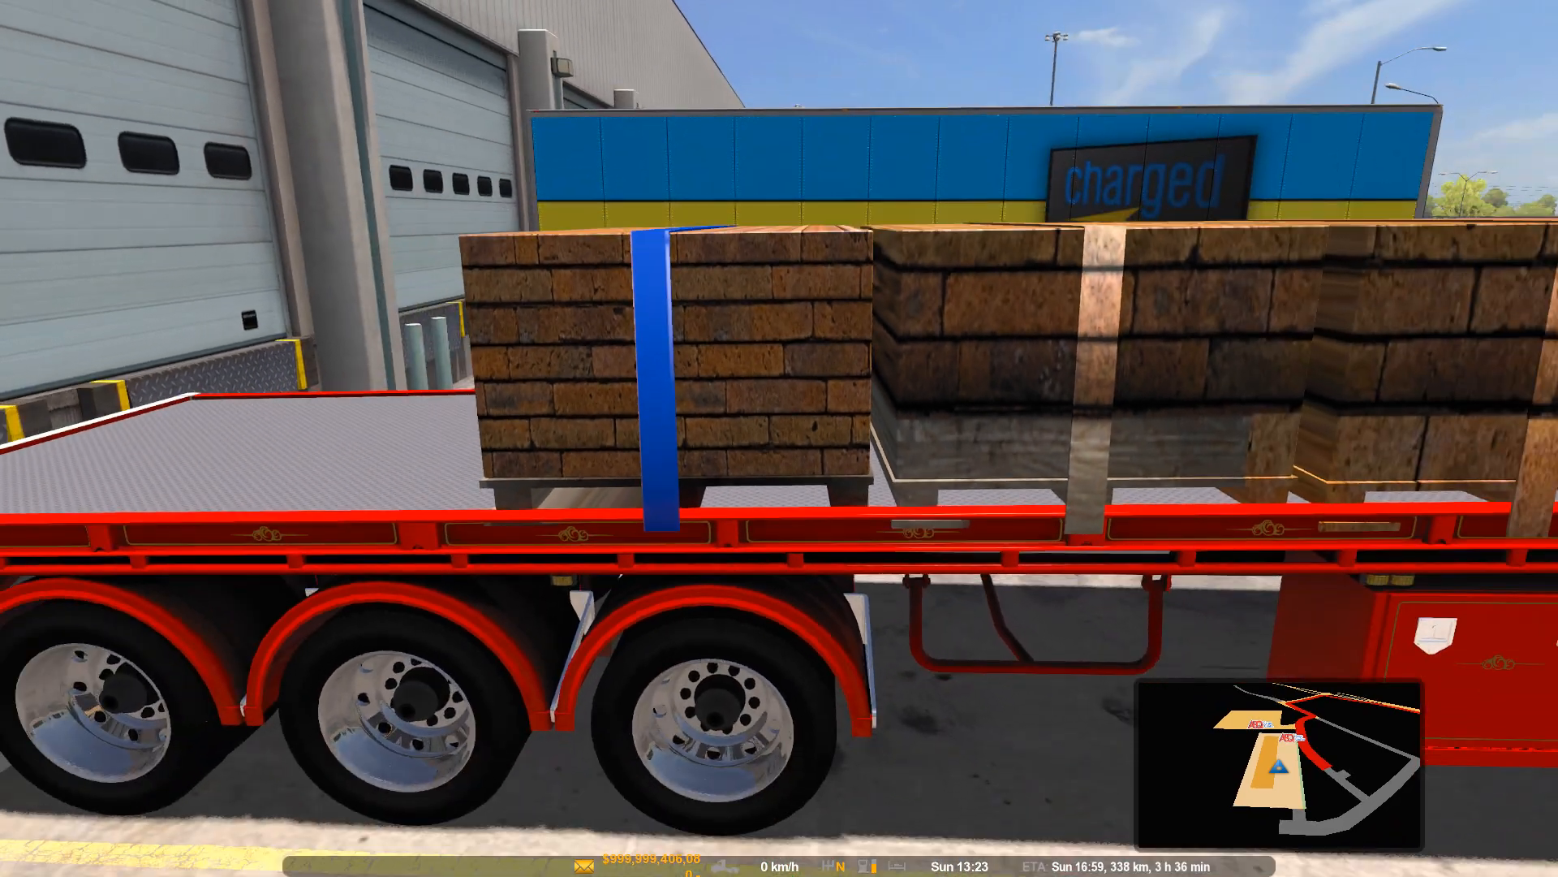
key(KP_5)
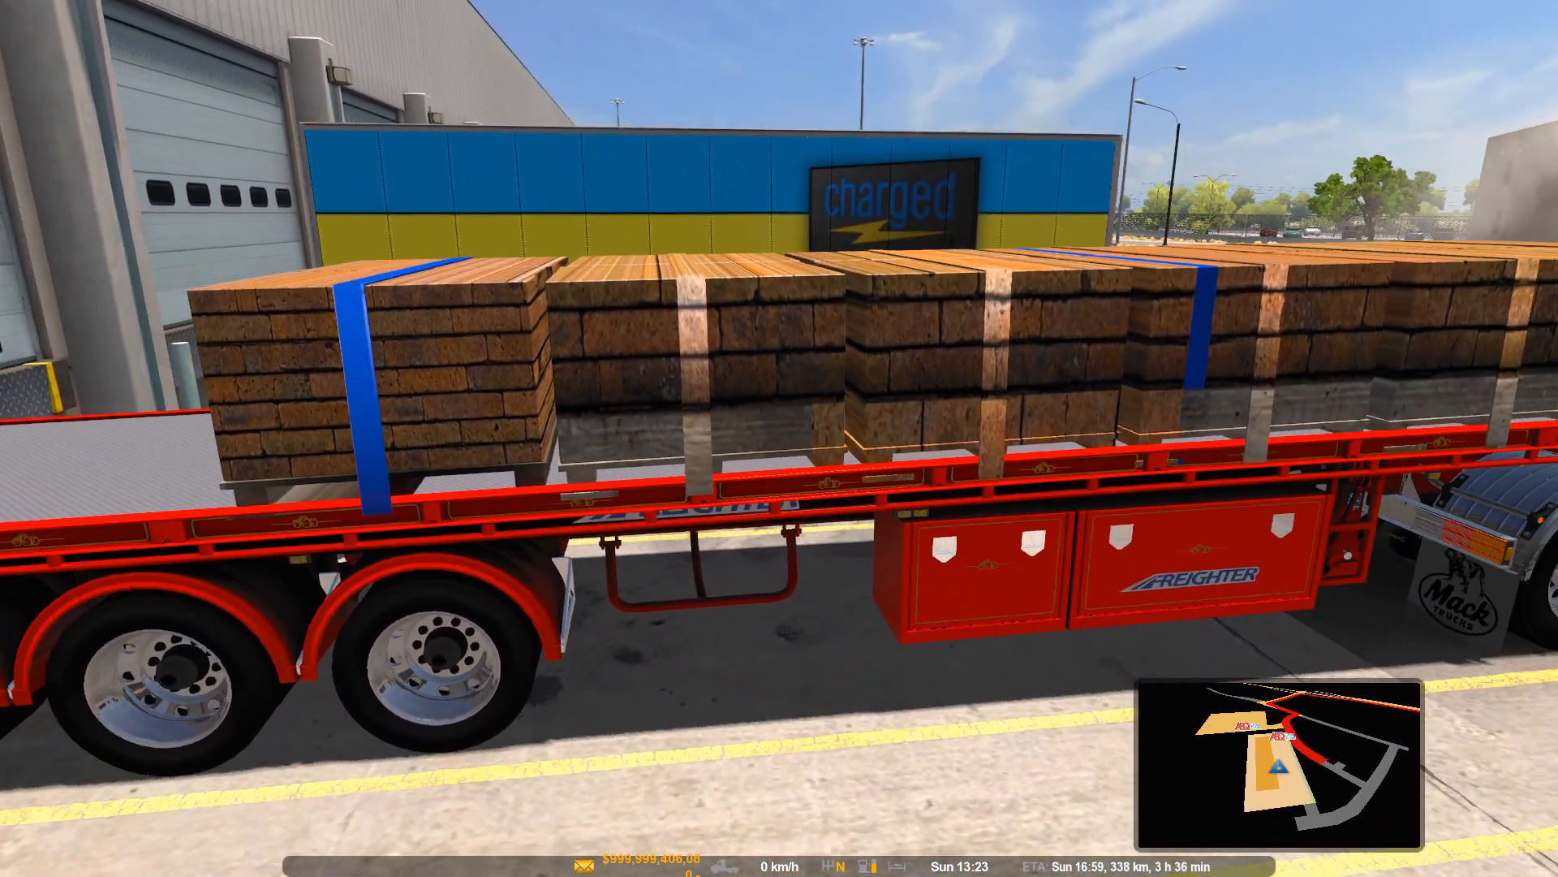
key(KP_8)
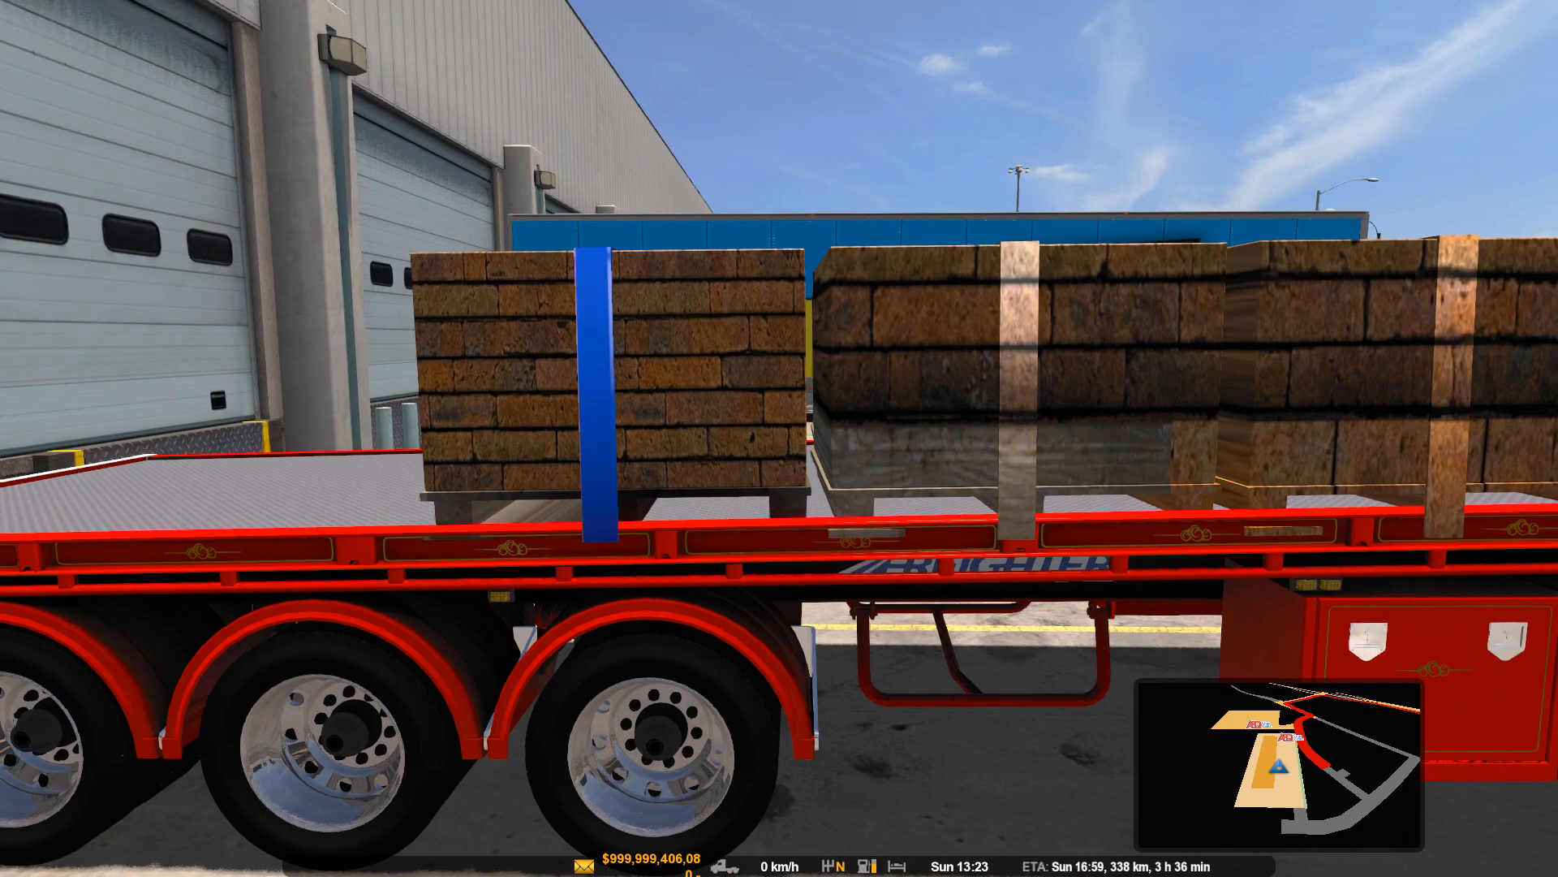
key(KP_8)
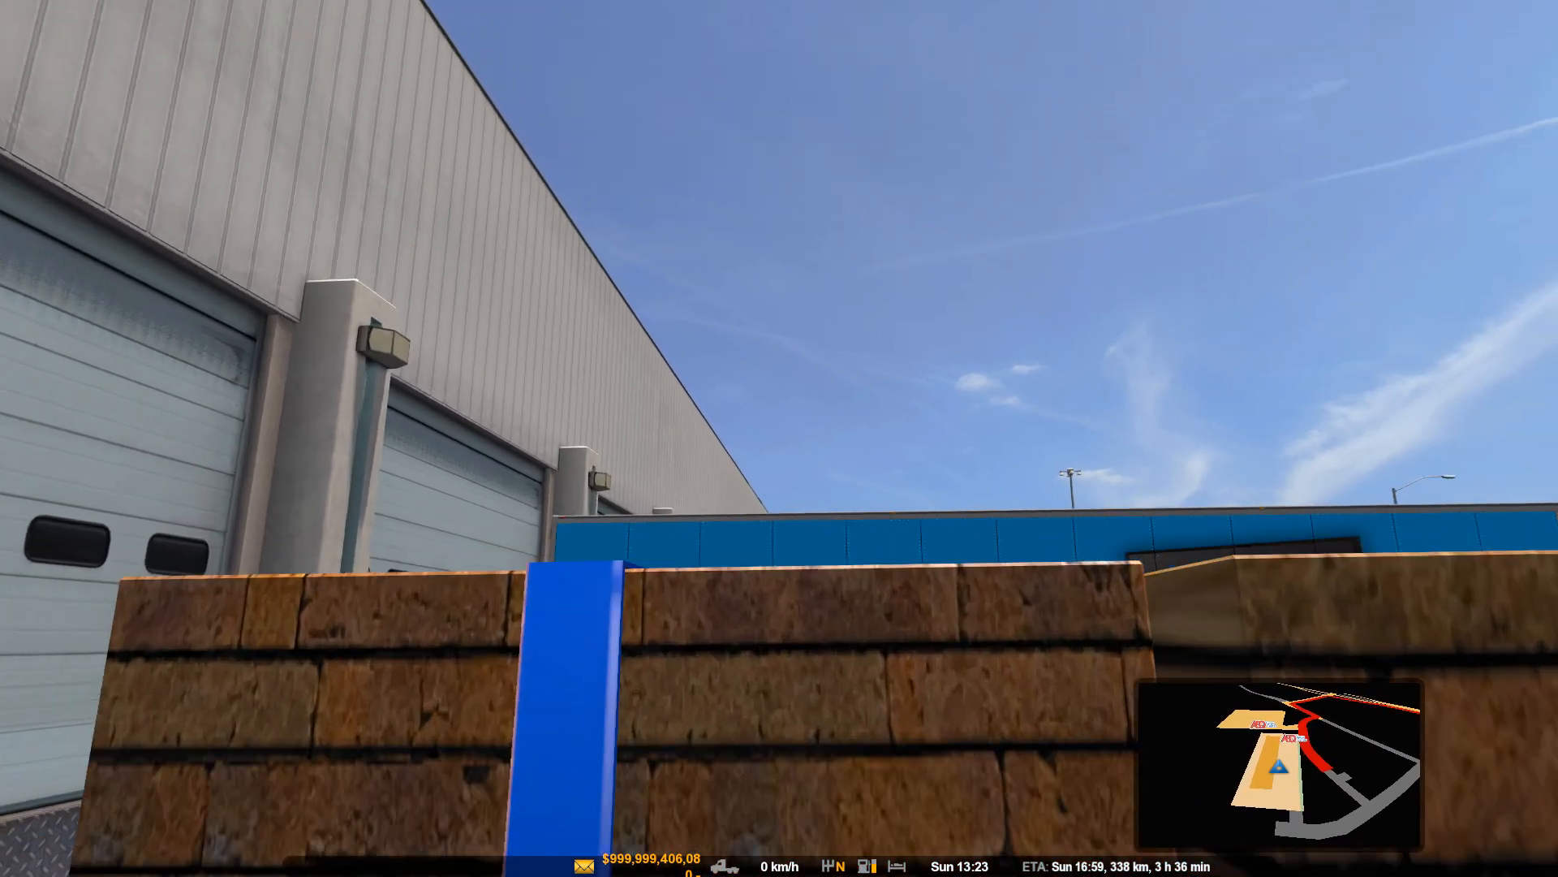
key(KP_5)
key(KP_4)
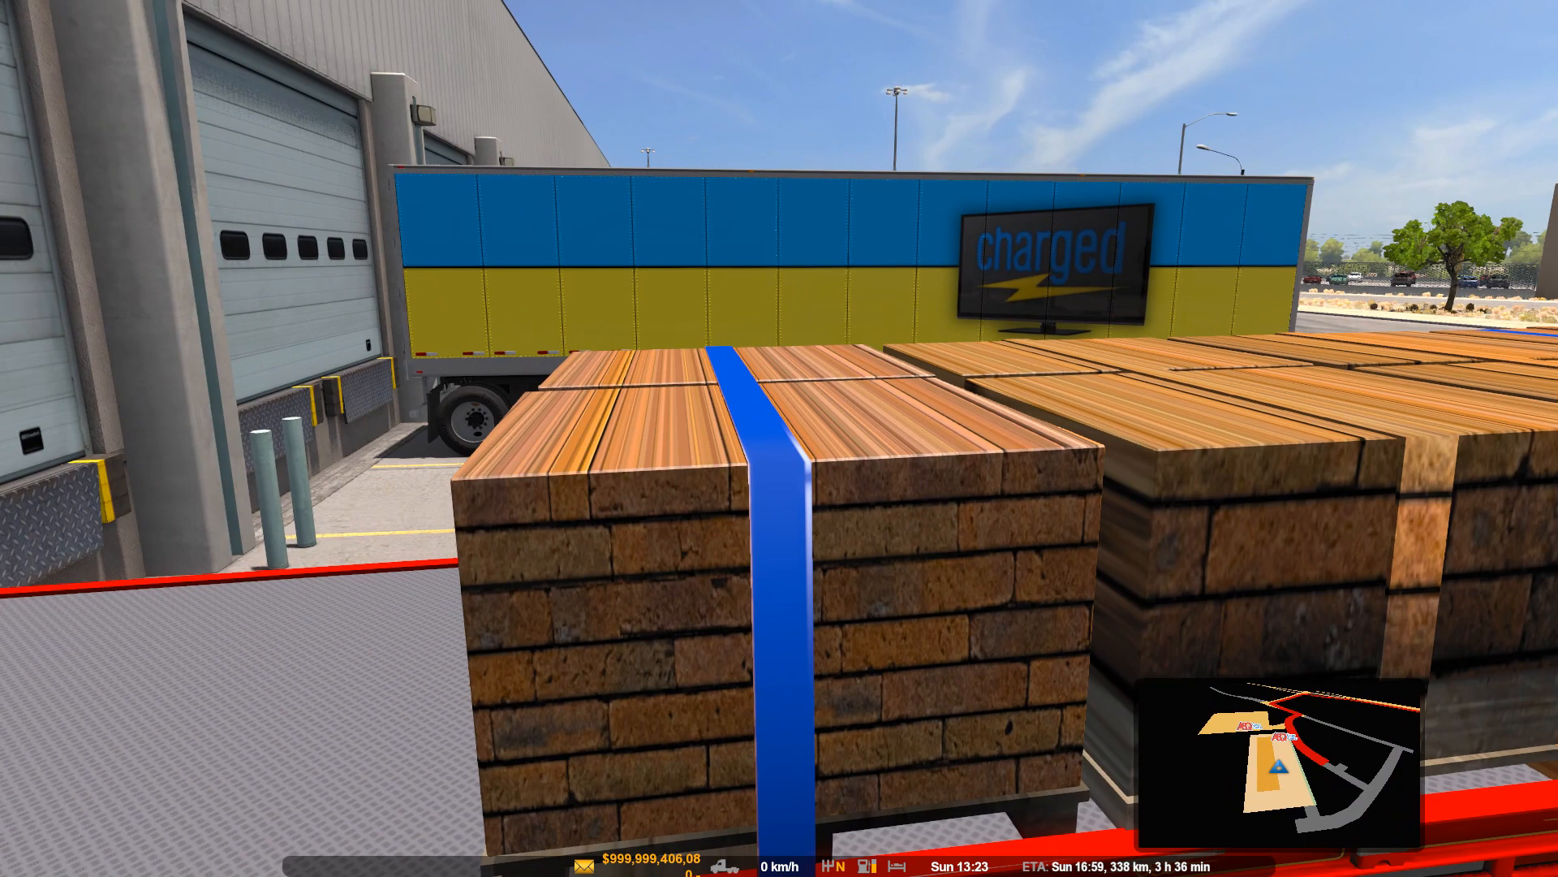
key(KP_4)
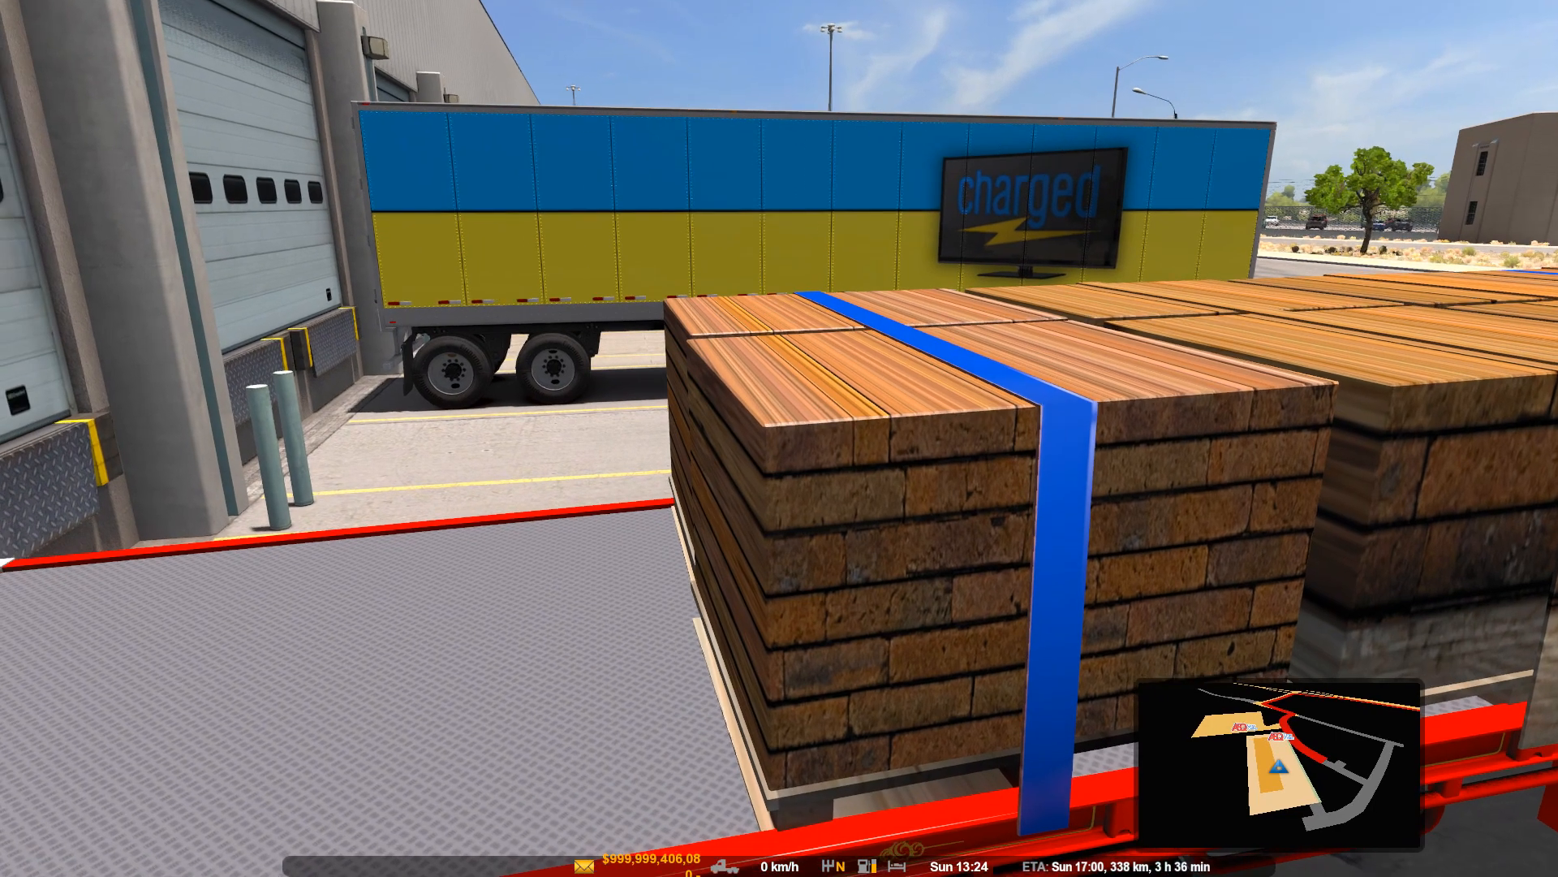
key(KP_6)
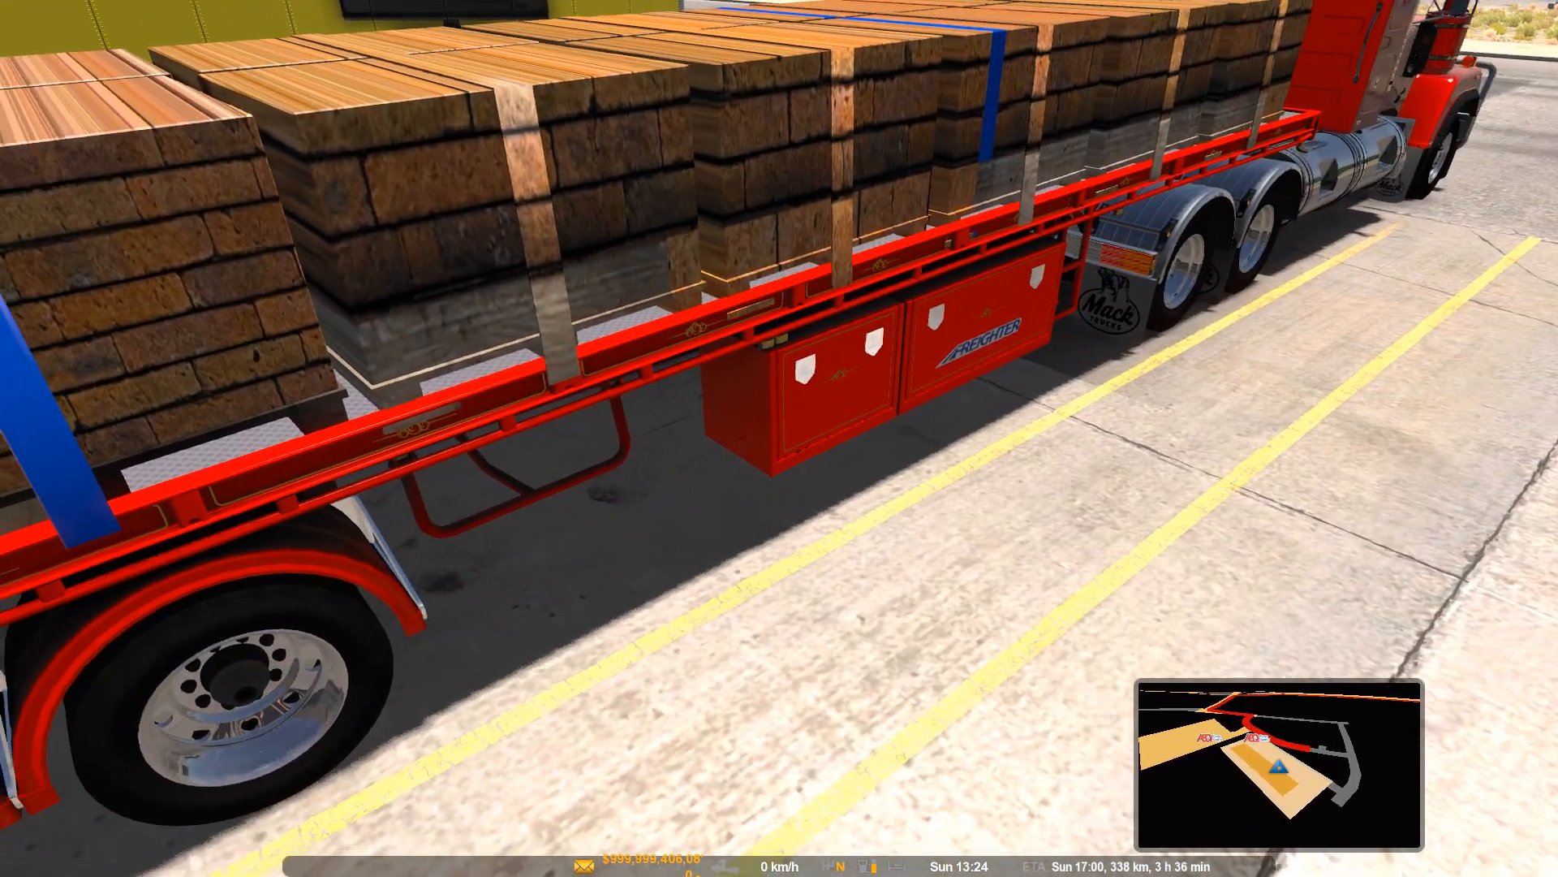
Step: Compare the rear pallet's brick texture with the neighbouring stacks along the whole length of the trailer
key(KP_8)
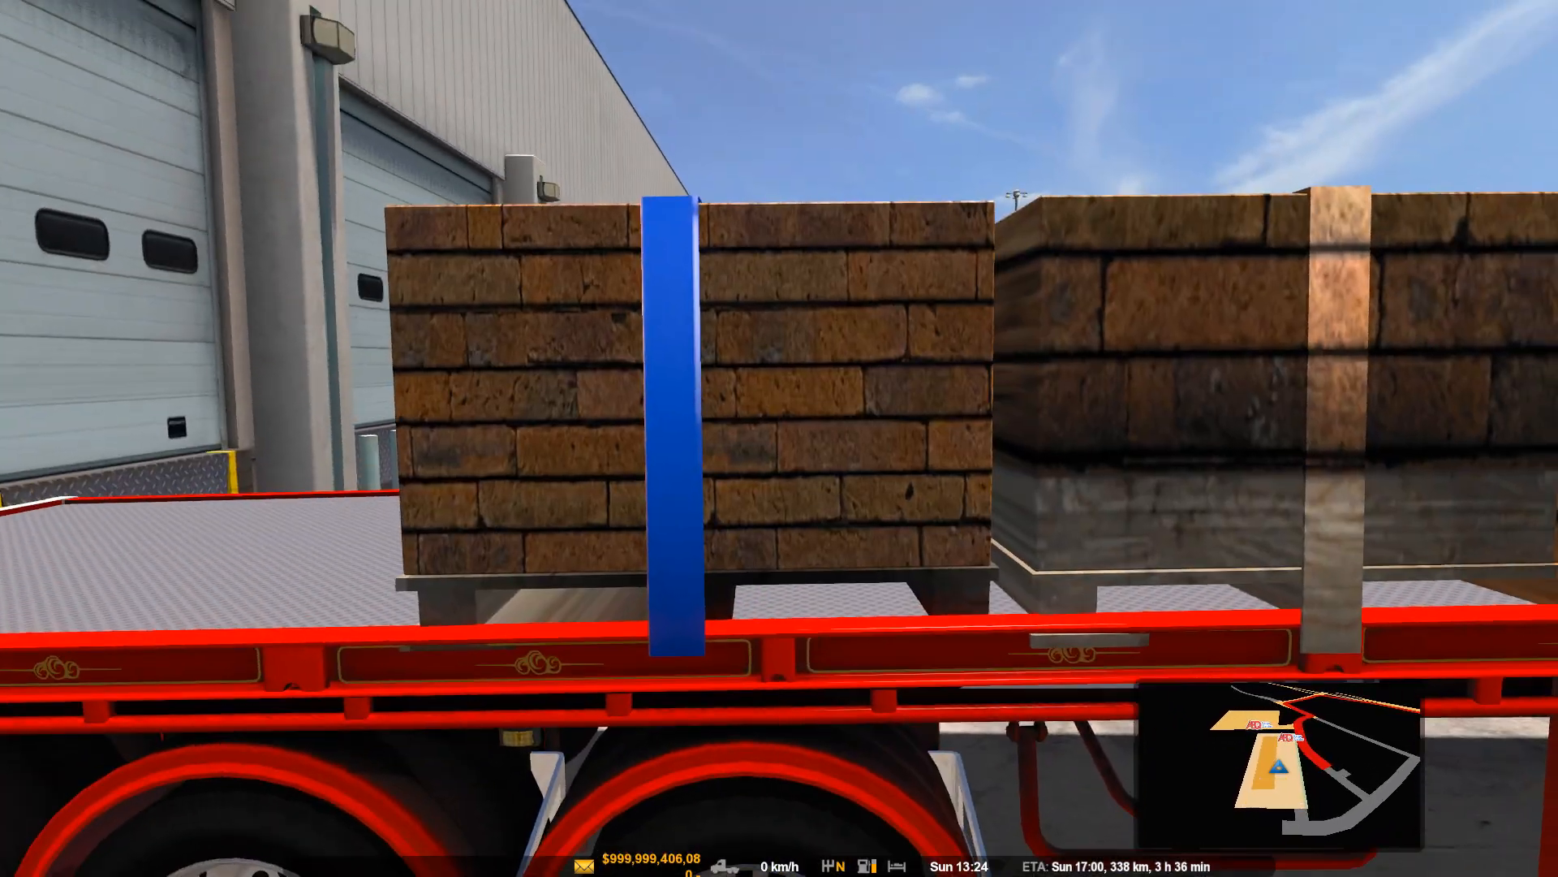
key(KP_5)
key(KP_6)
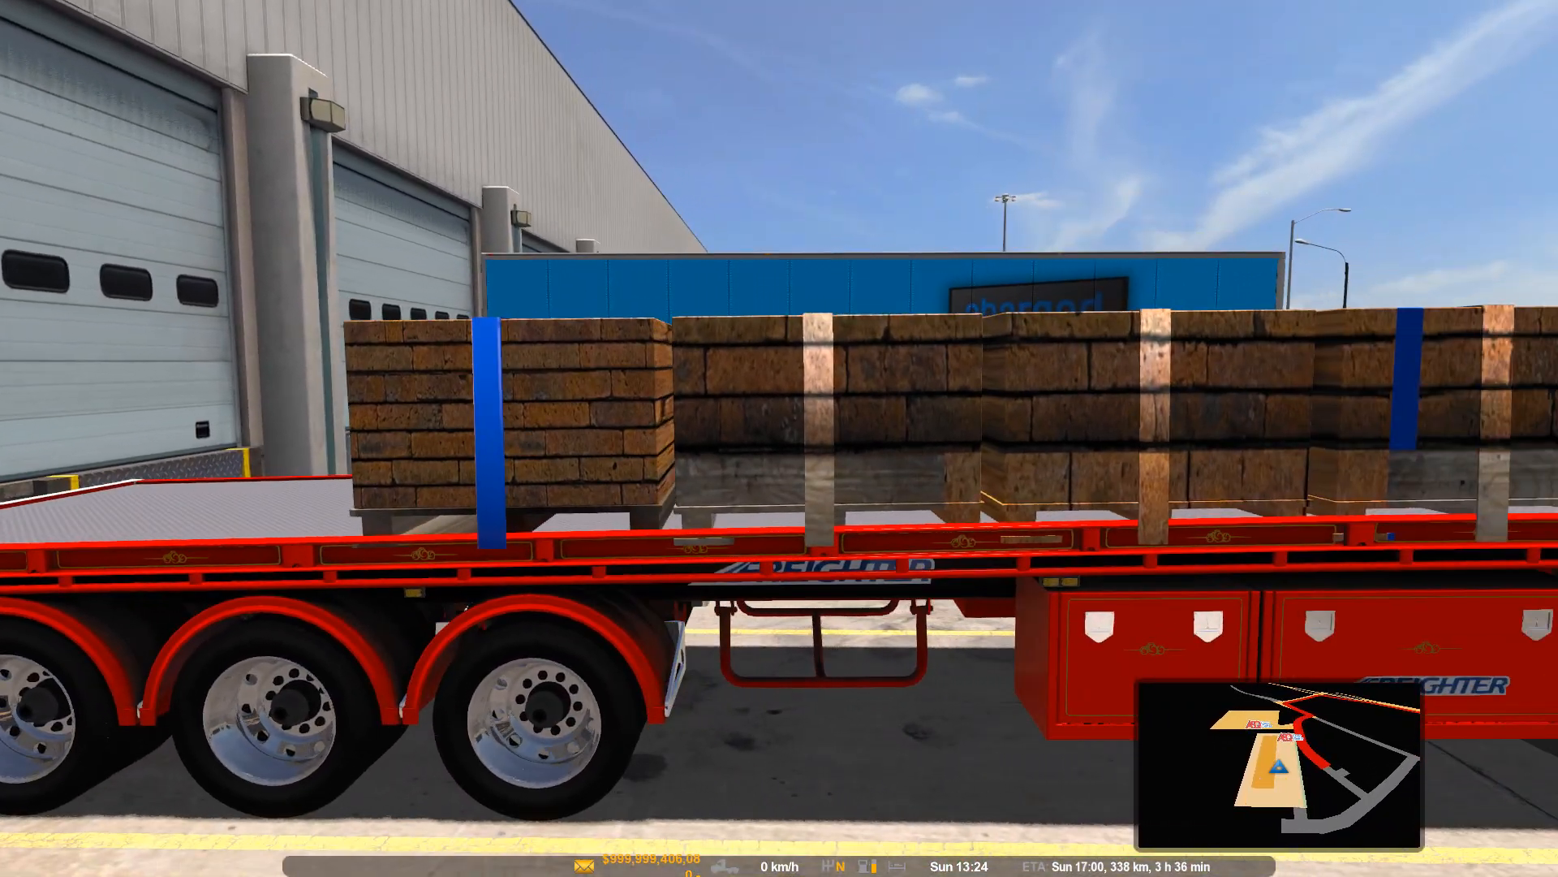
key(KP_4)
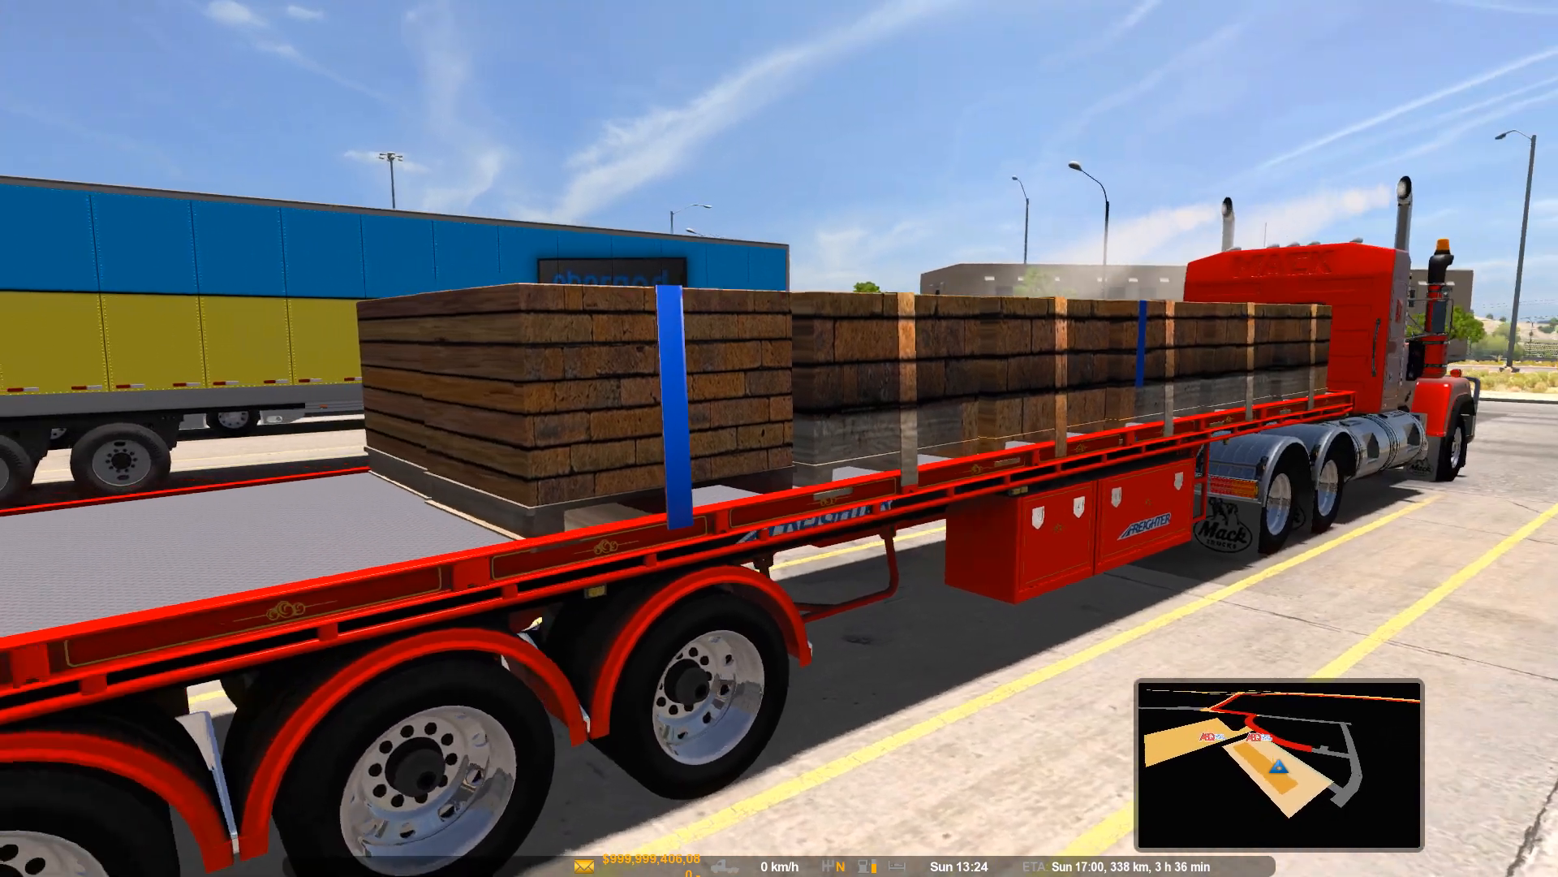
key(KP_6)
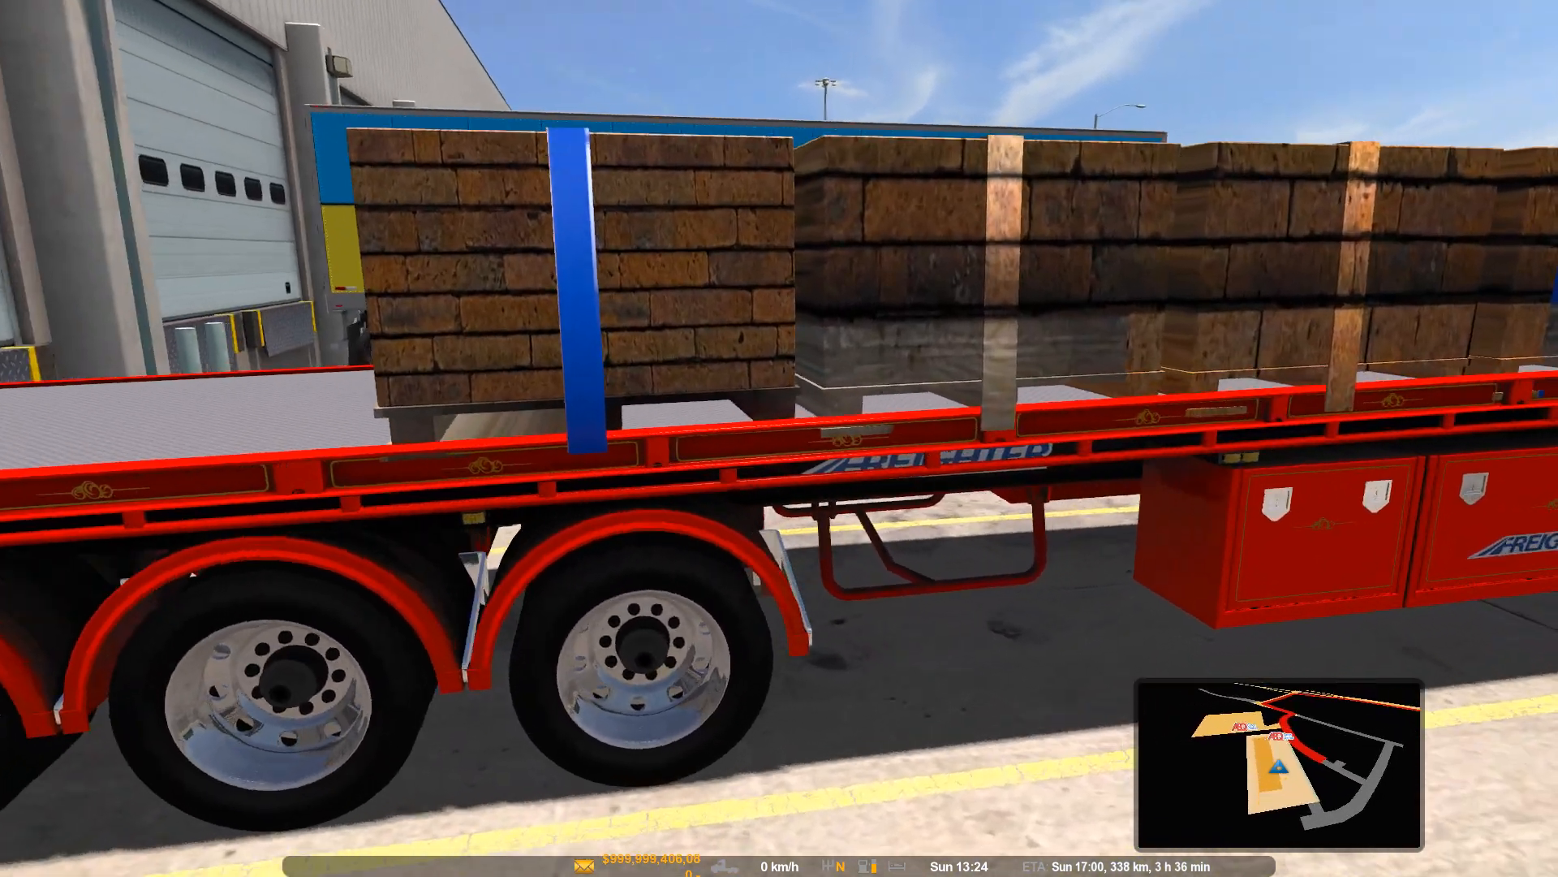
key(KP_6)
key(KP_5)
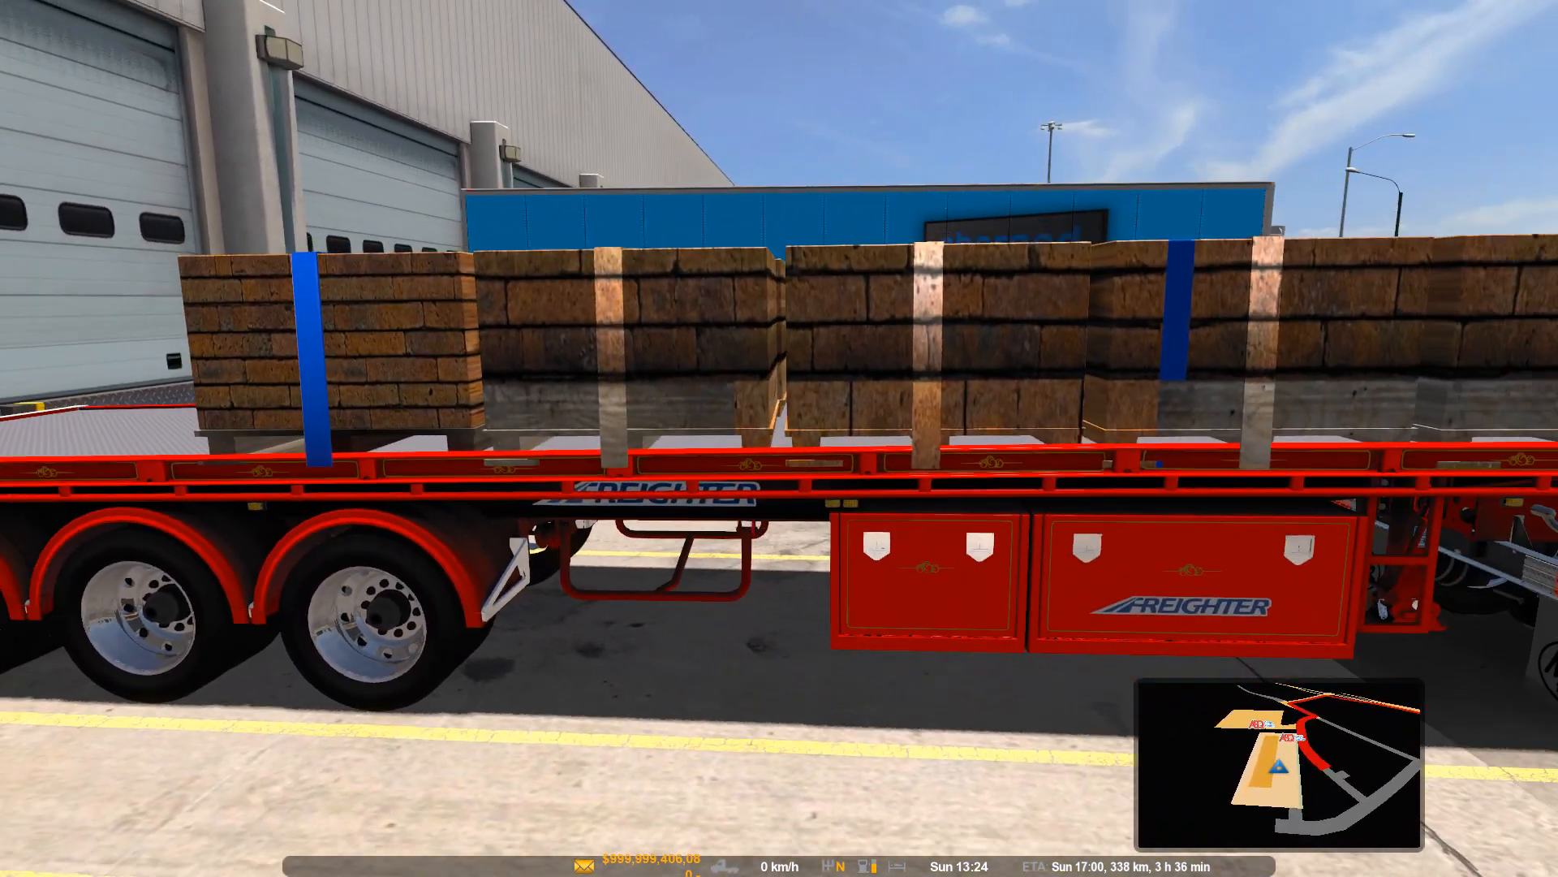
key(KP_6)
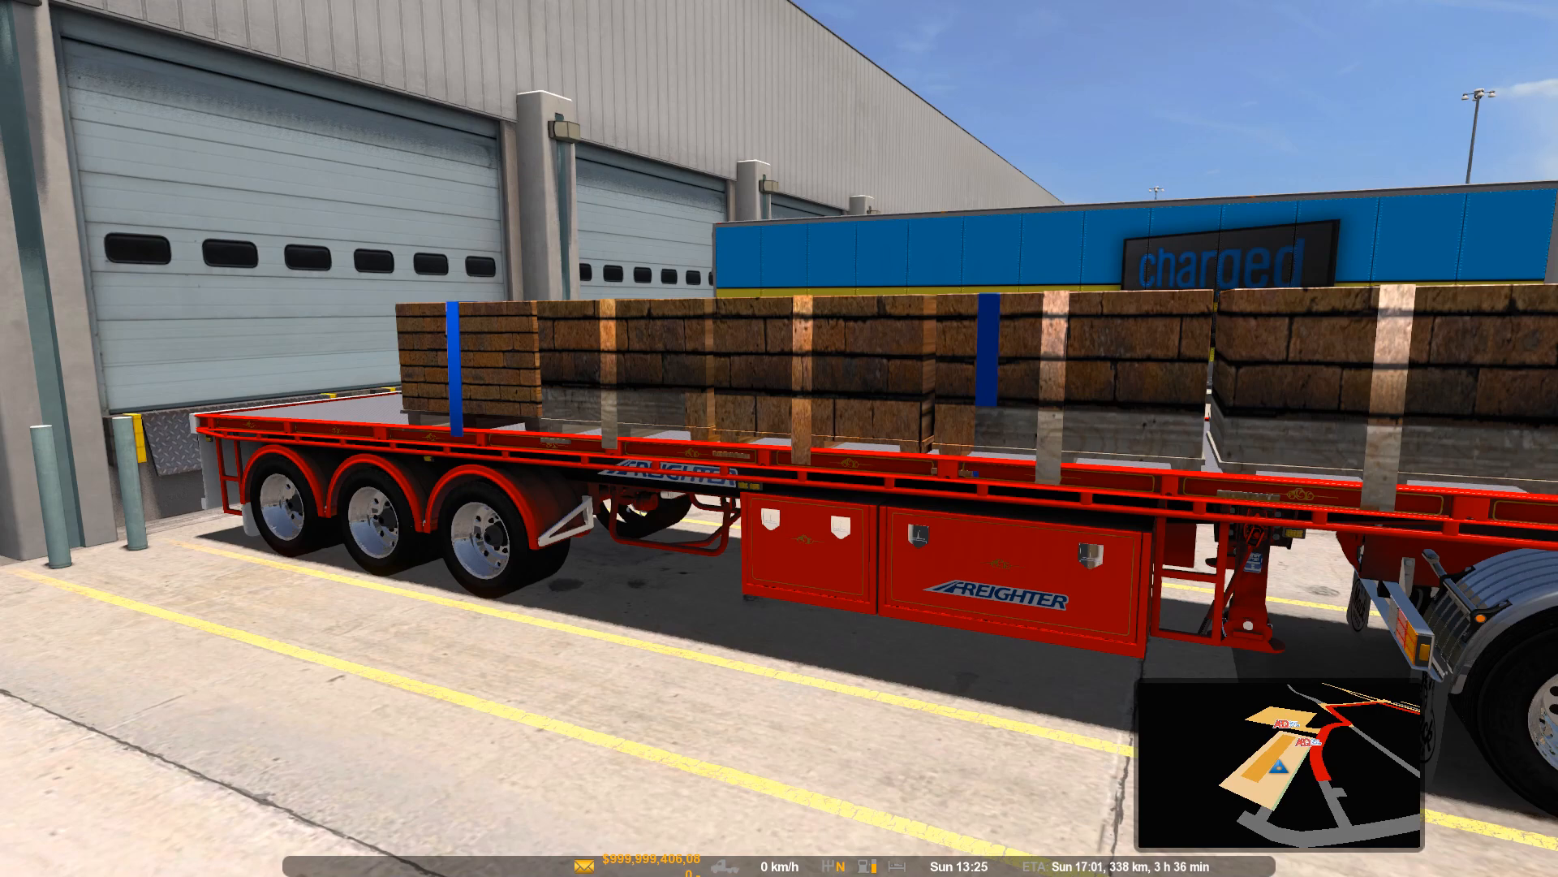
Step: Leave the driving view, switch back to ZModeler, and check the New group folder's contents in the bricks folder before minimizing it
key(Escape)
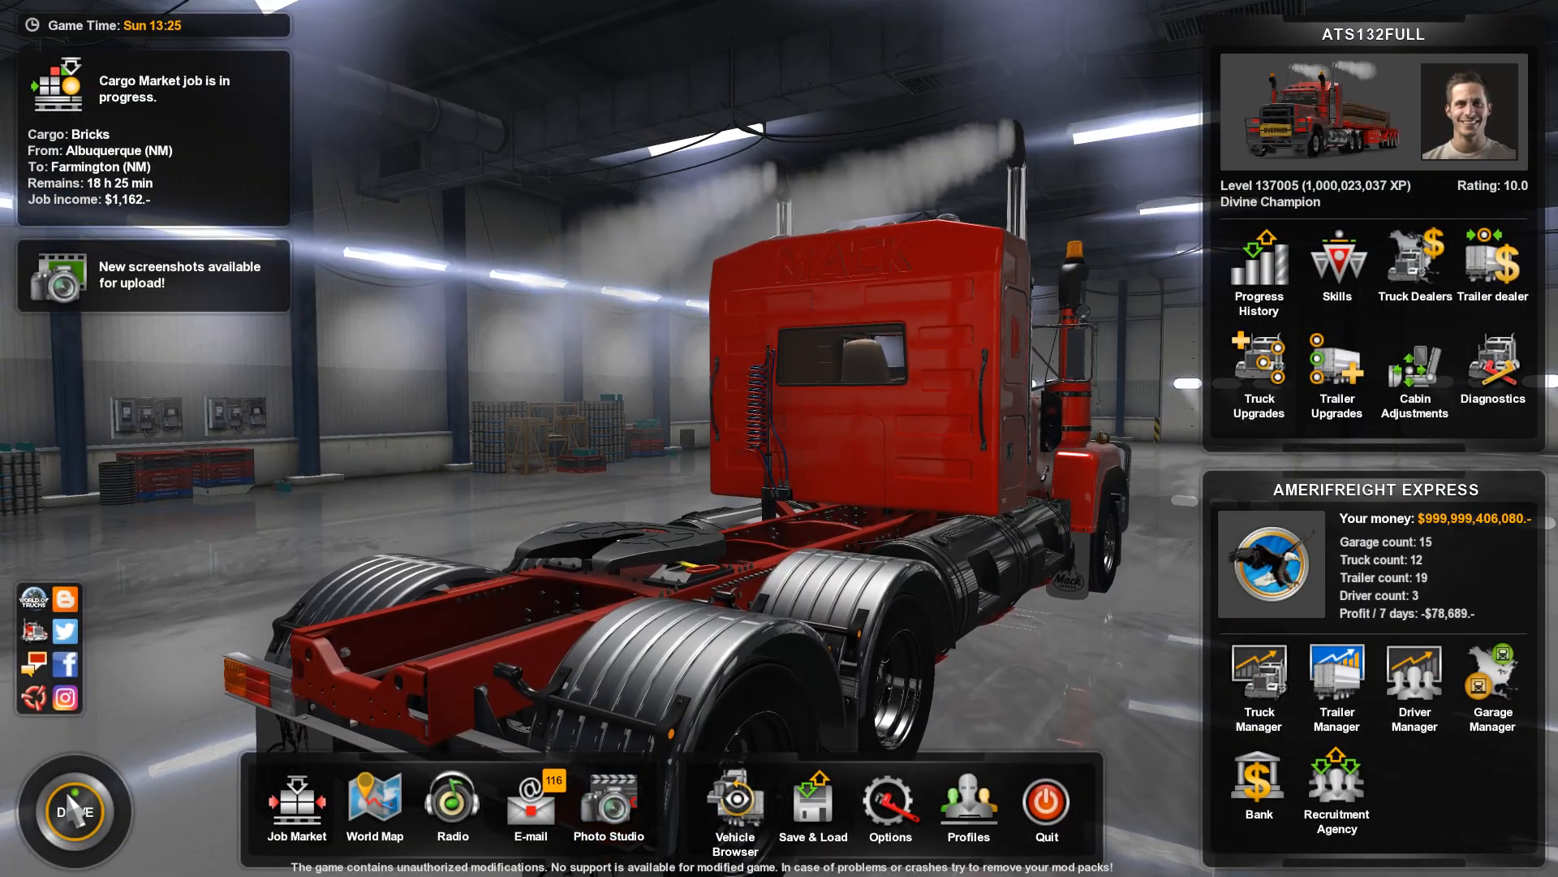
key(alt+Tab)
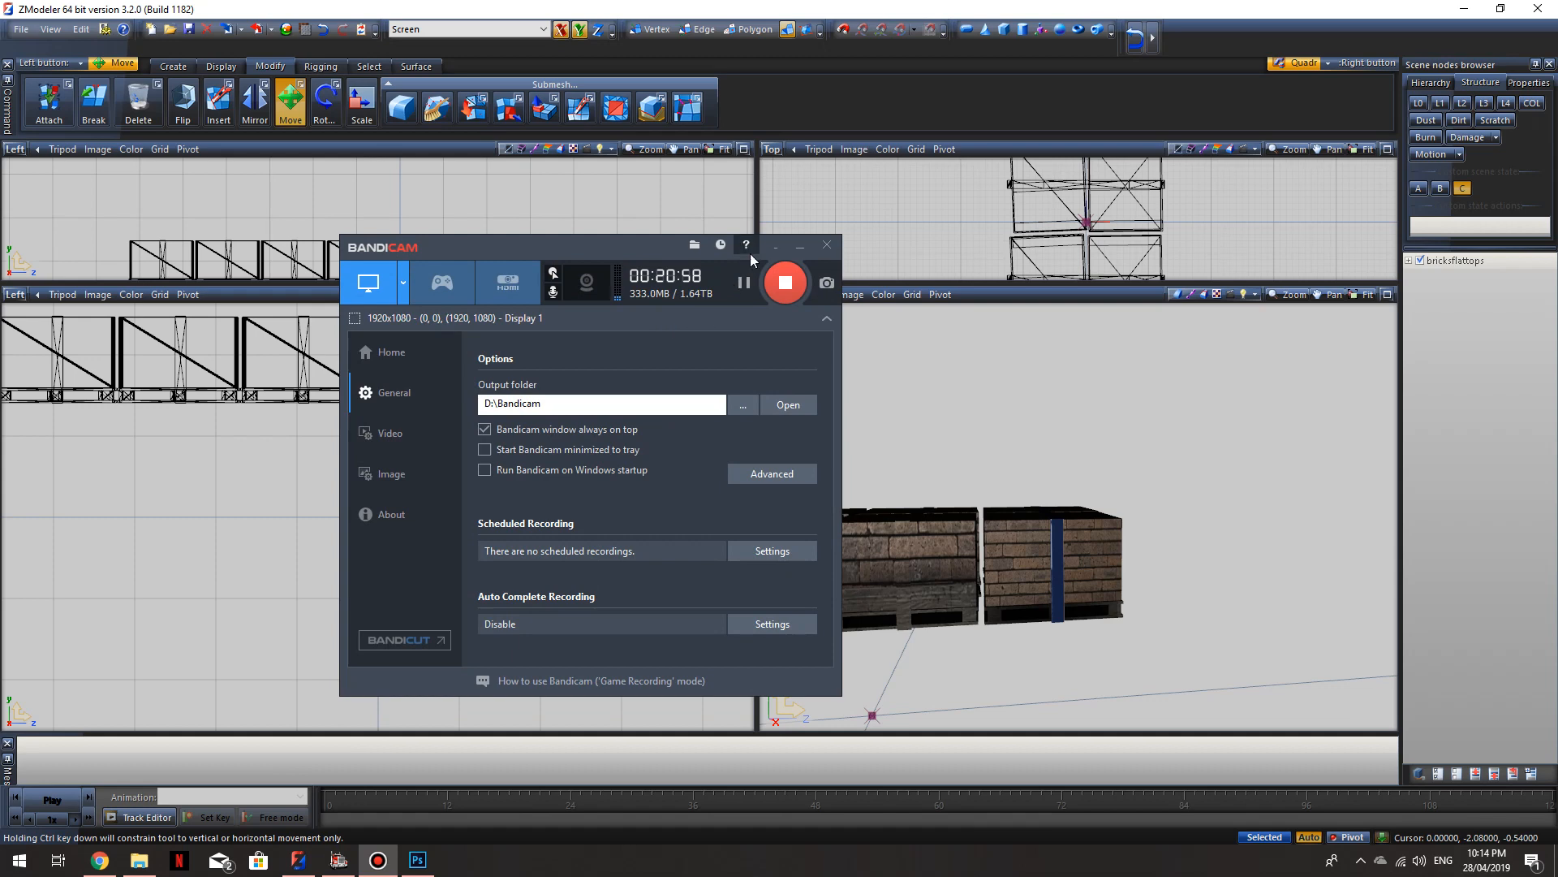
click(800, 245)
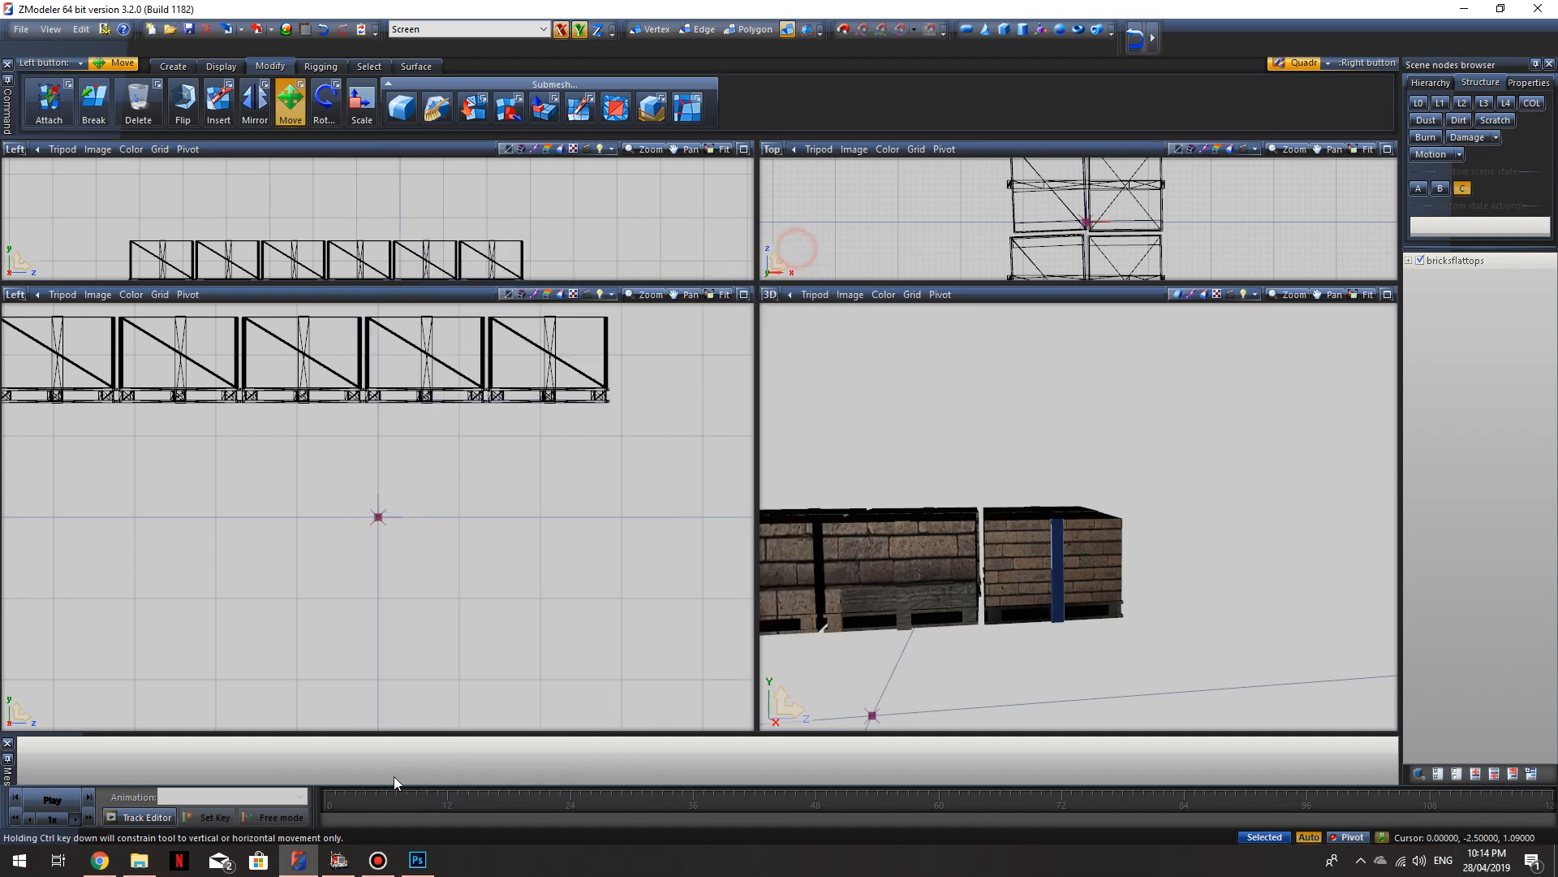
click(140, 862)
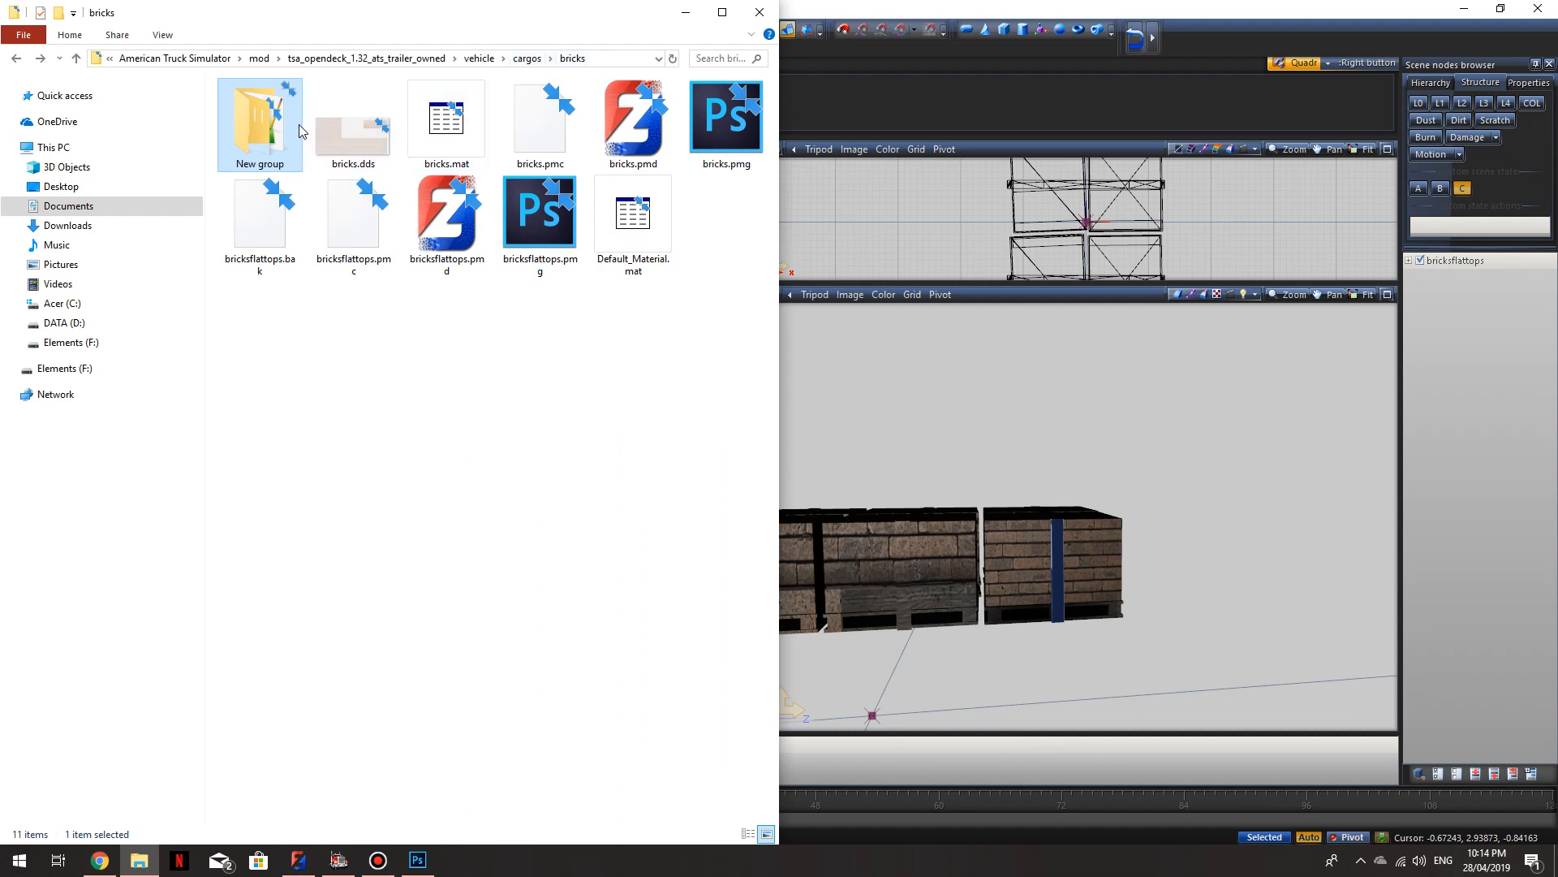
mouse_move(284, 156)
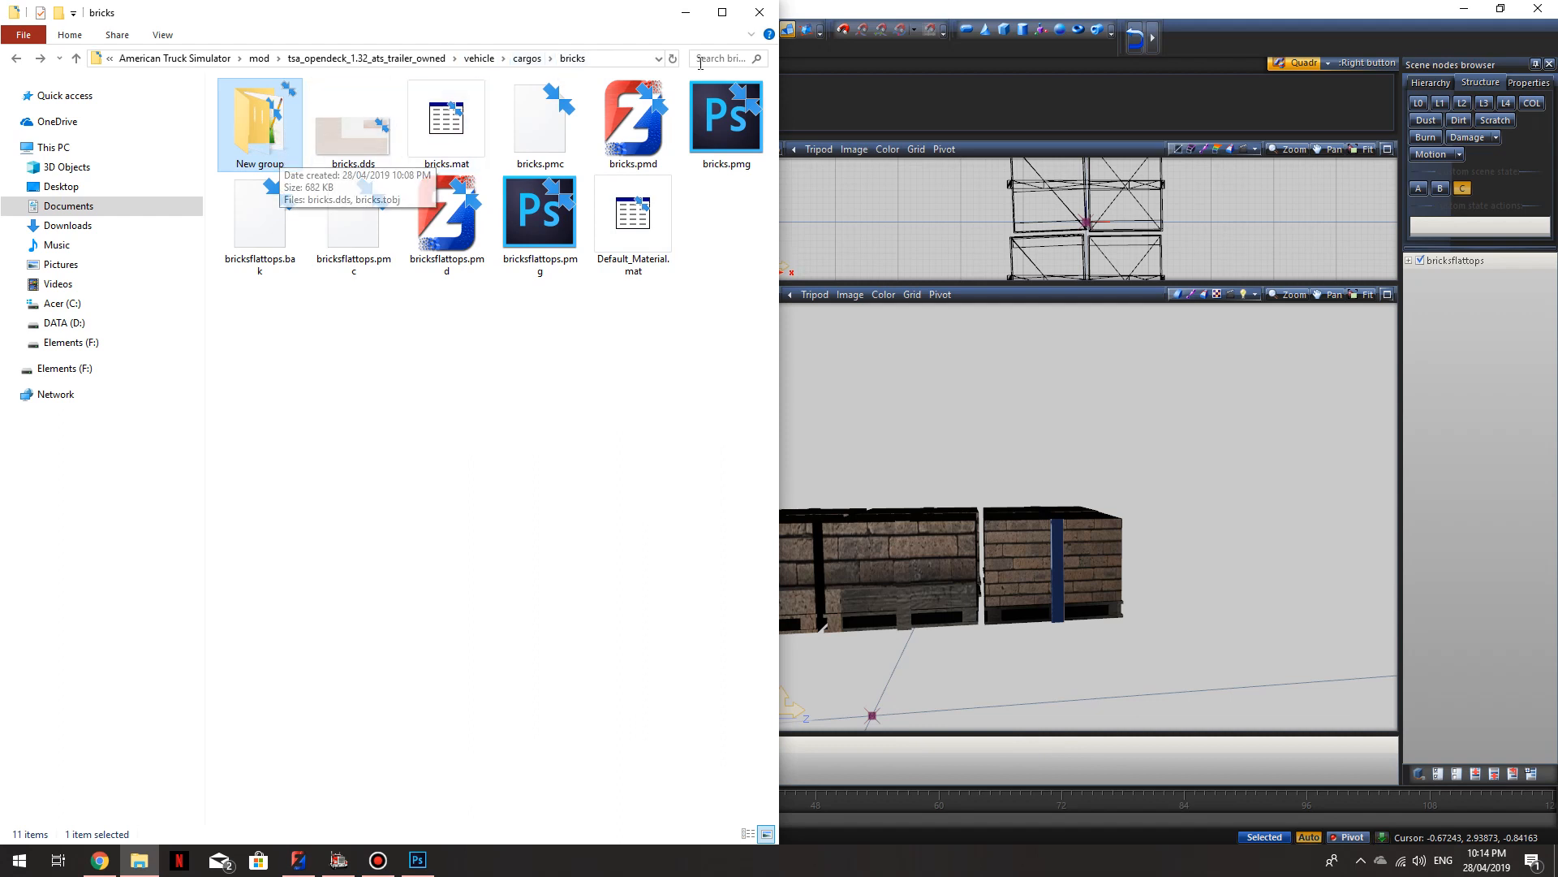
click(686, 12)
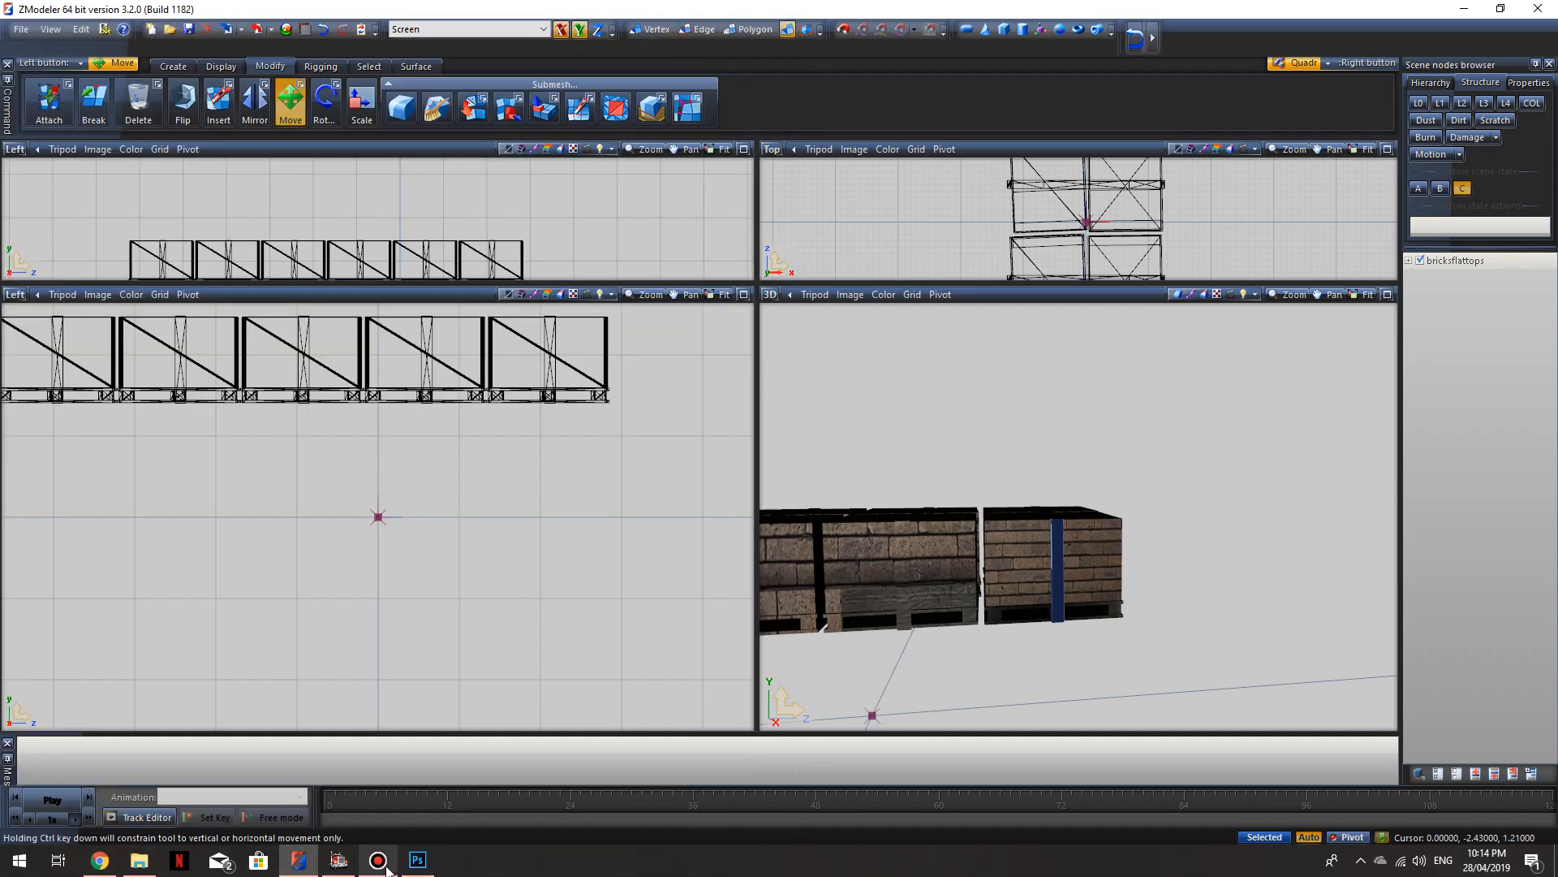
mouse_move(386, 871)
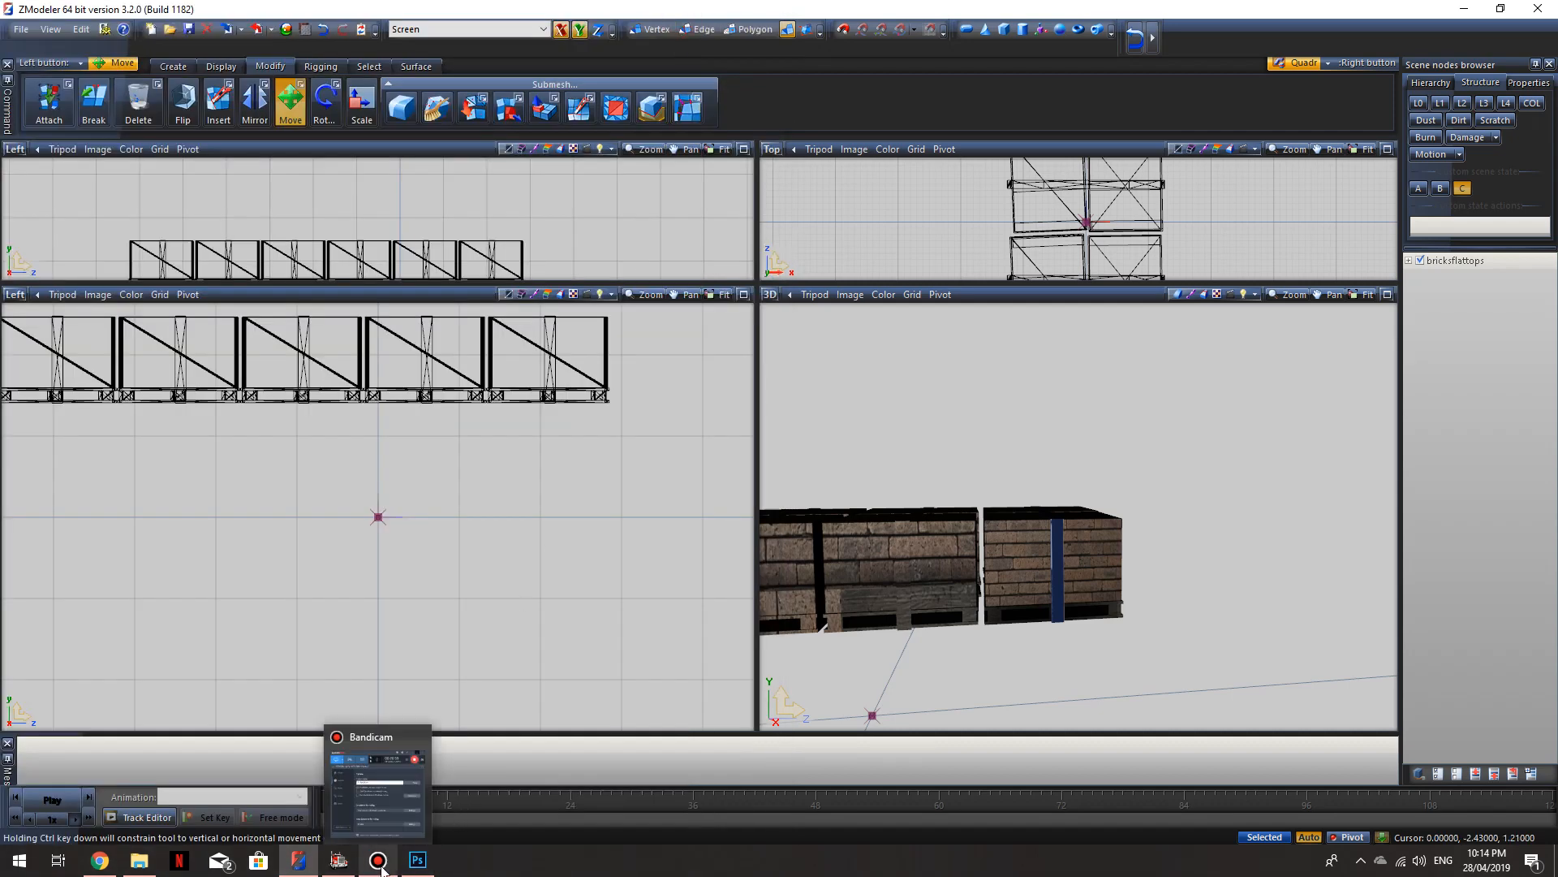
click(379, 860)
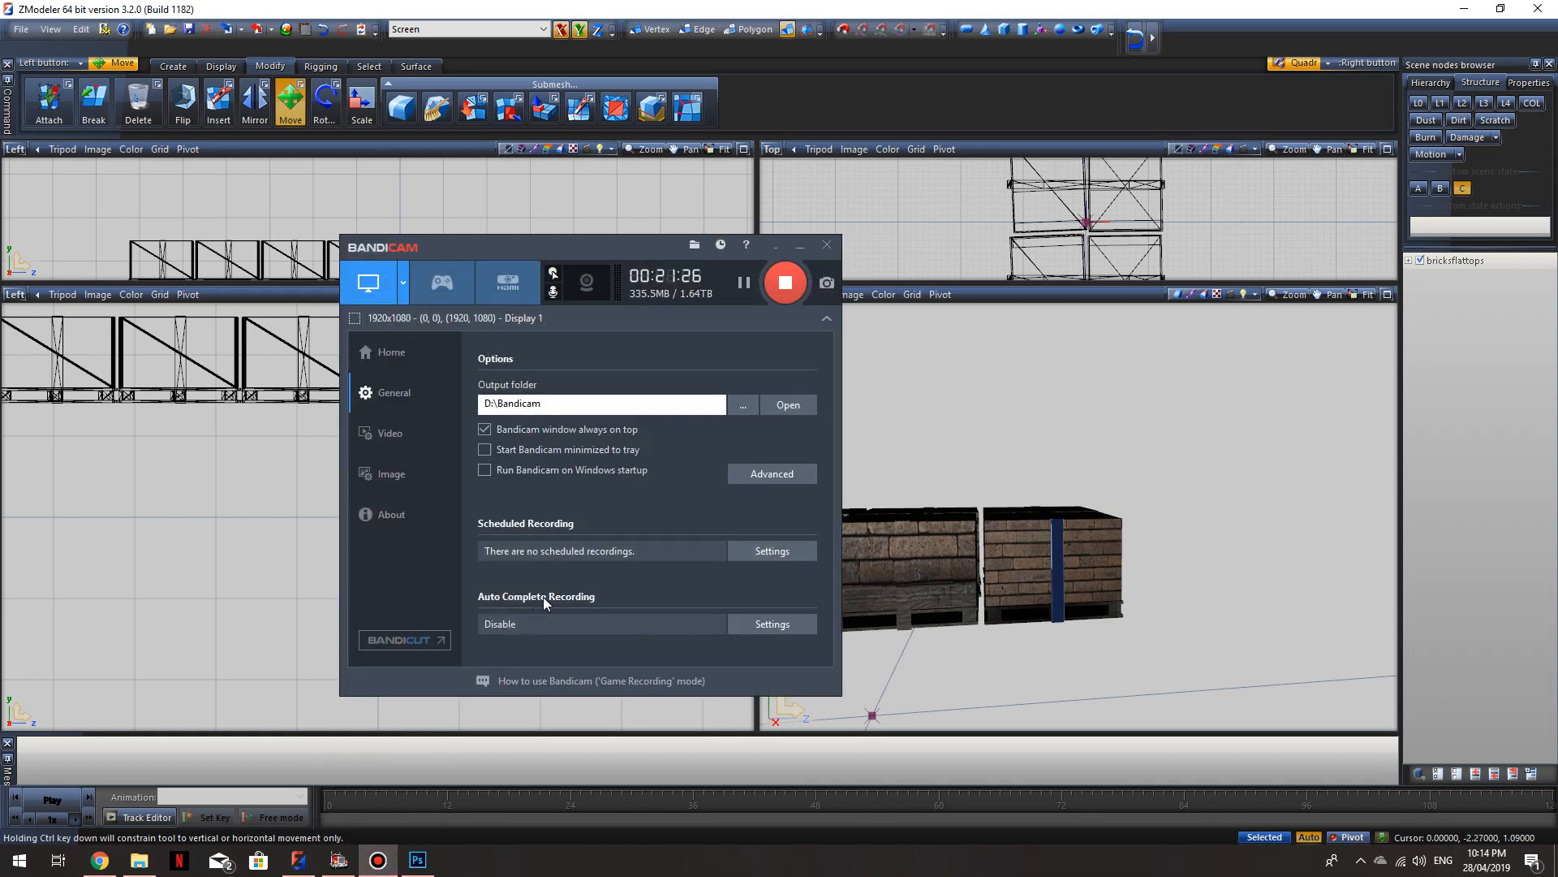
drag(626, 251, 559, 204)
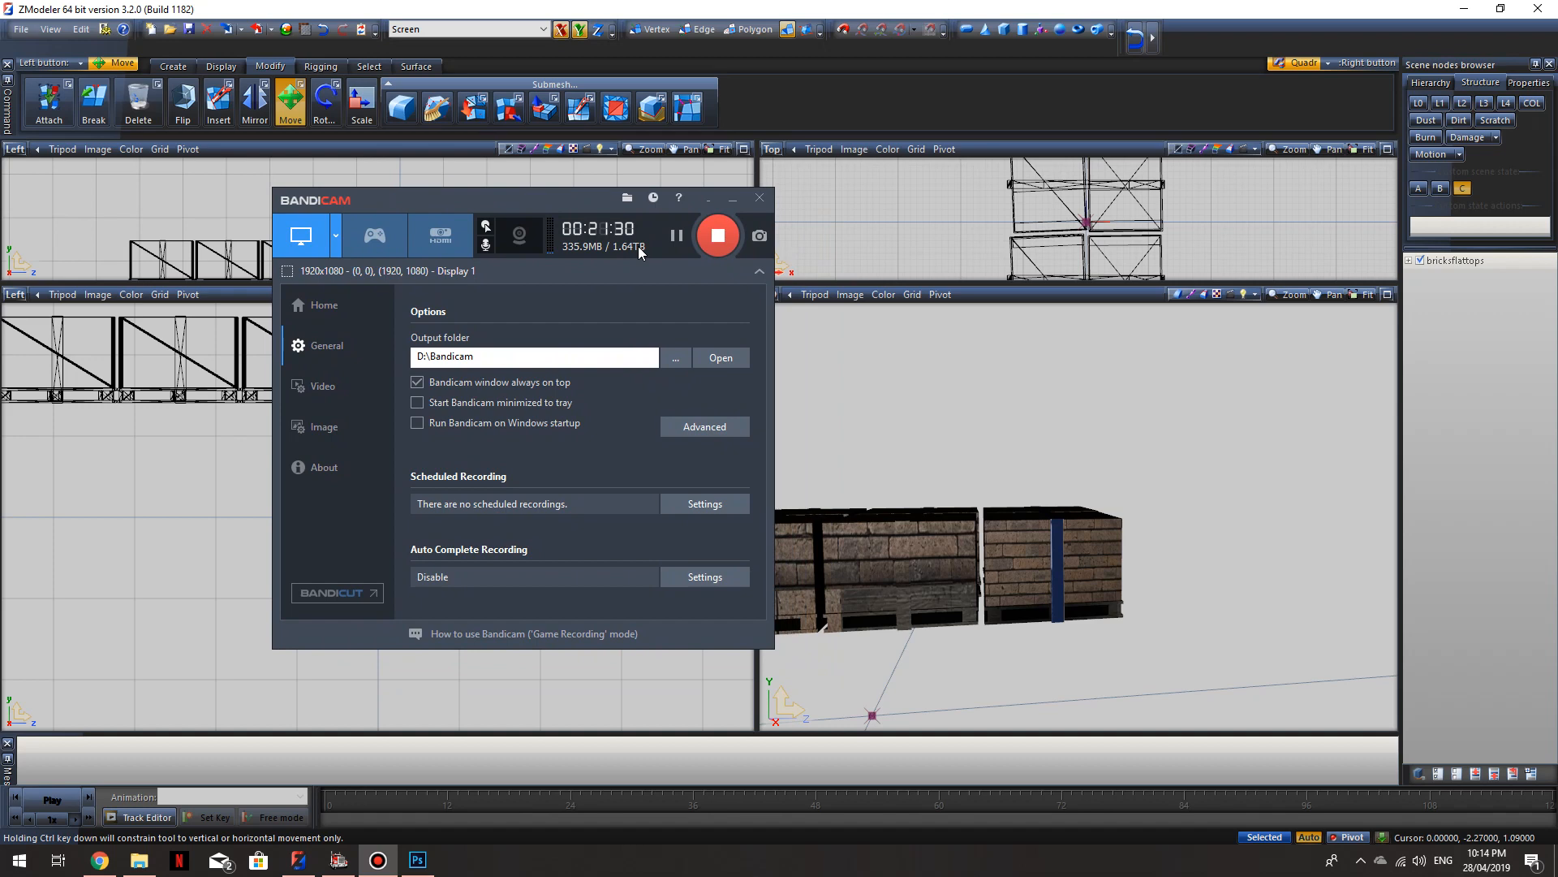